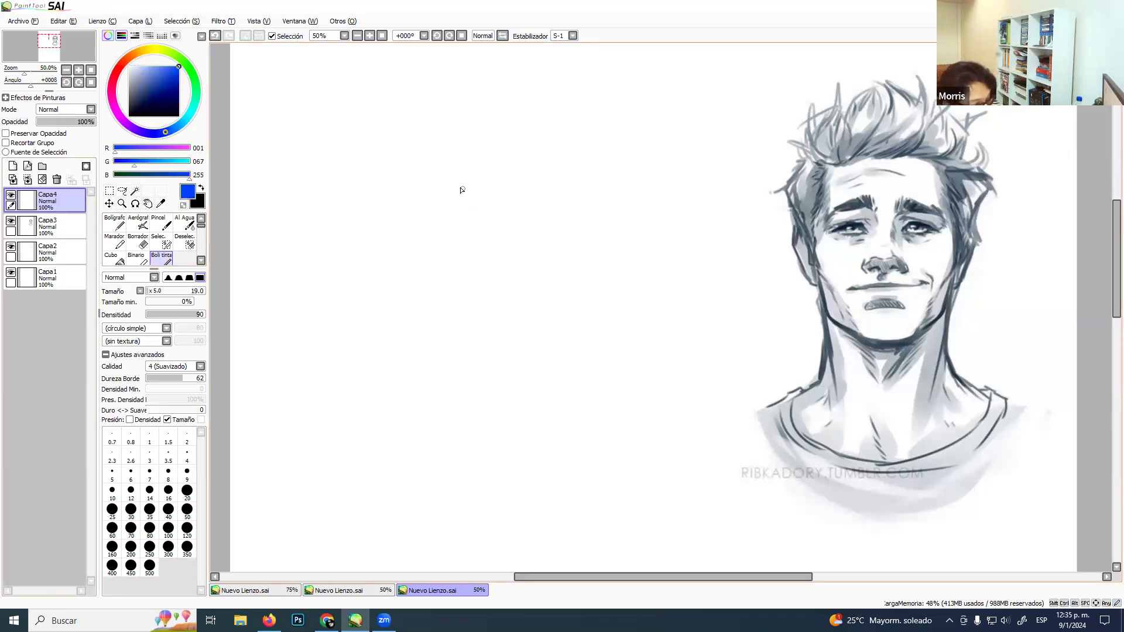
mouse_move(492, 163)
mouse_down()
mouse_move(614, 209)
mouse_move(527, 161)
mouse_up()
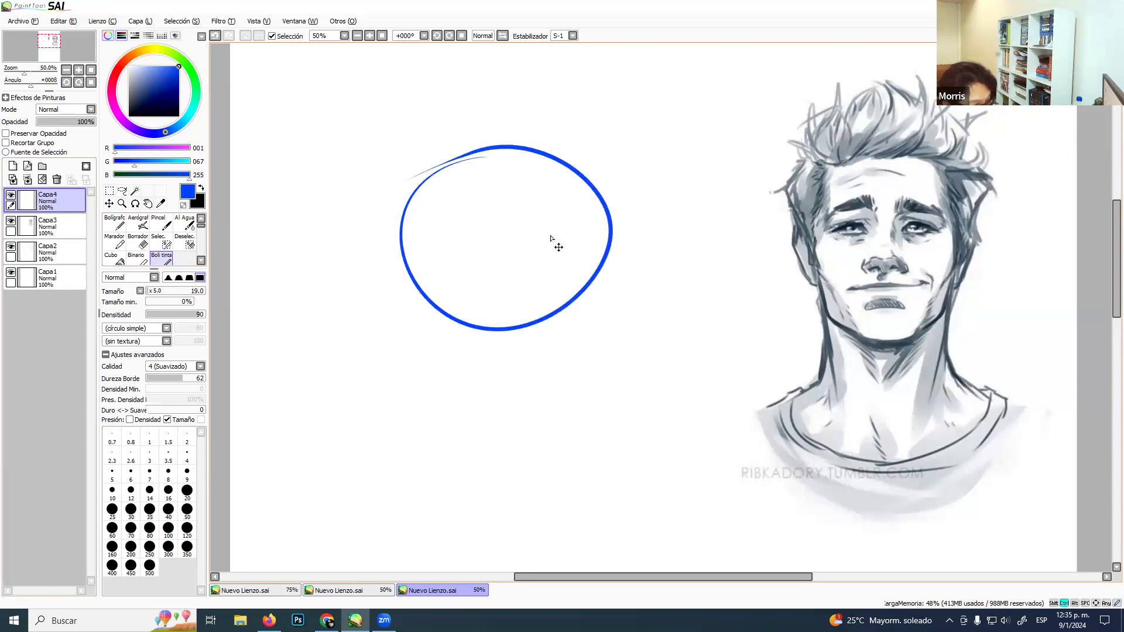
key(ctrl+z)
key(1)
click(470, 175)
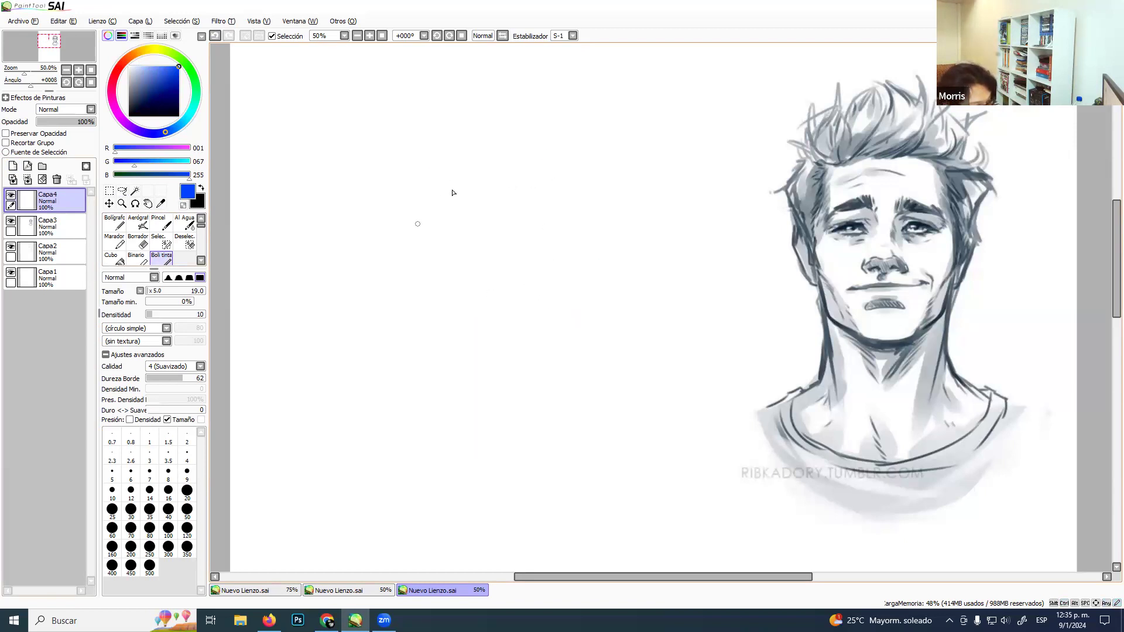
Set the brush density to 30 and sketch a loose blue circle in the empty area beside the portrait.
key(3)
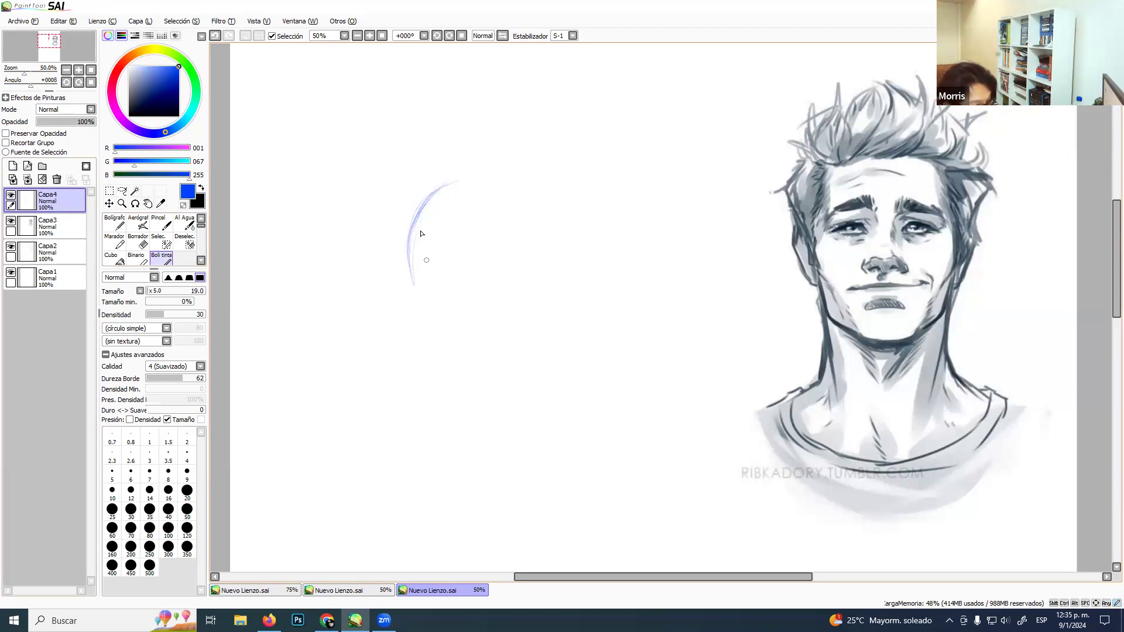
mouse_move(412, 258)
mouse_down()
mouse_move(442, 281)
mouse_move(429, 313)
mouse_move(426, 267)
mouse_move(464, 333)
mouse_up()
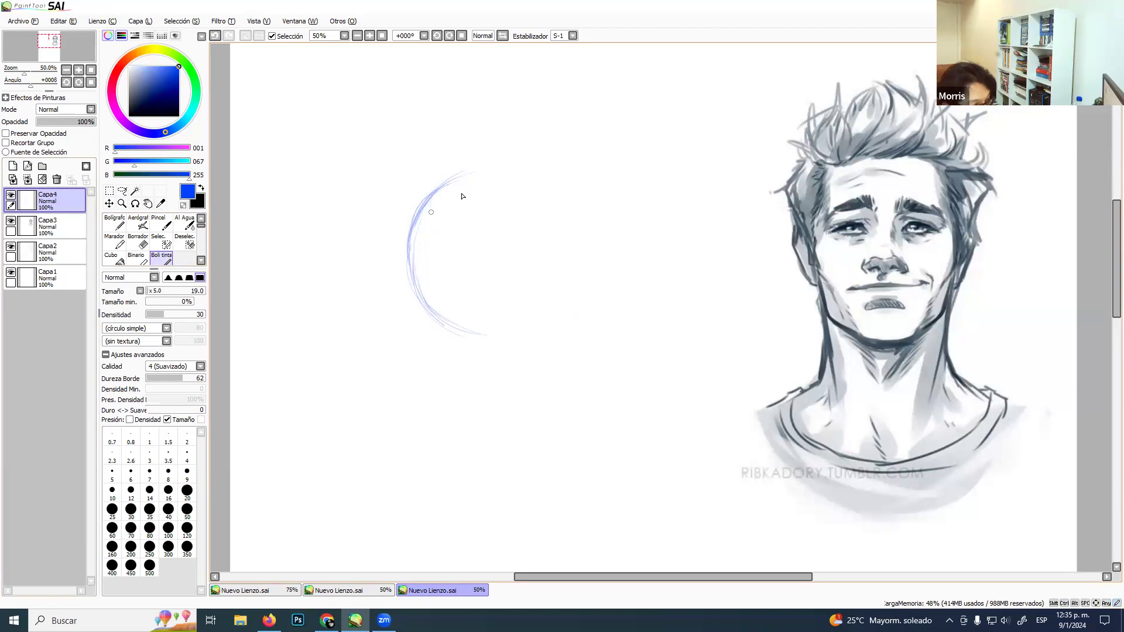
drag(423, 197, 485, 169)
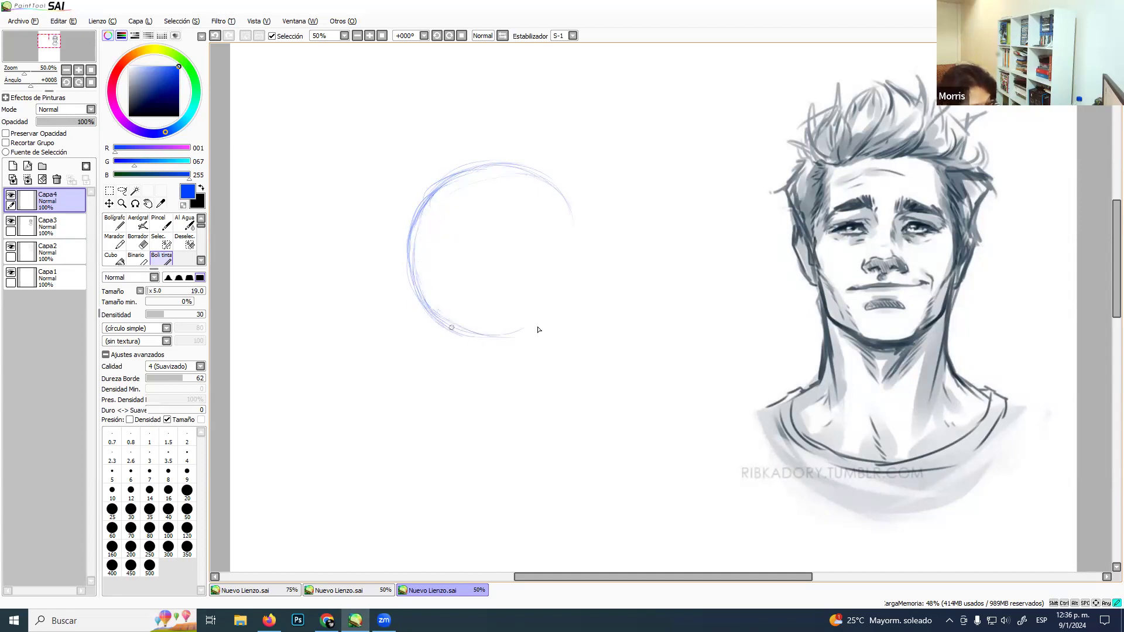
drag(518, 337, 562, 312)
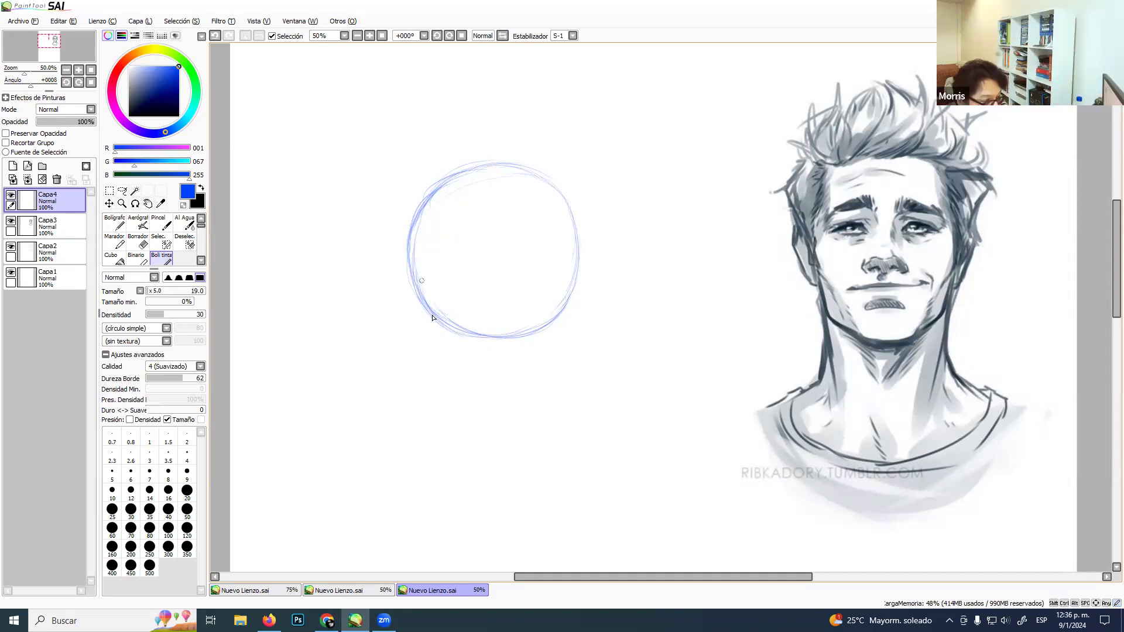
mouse_move(420, 287)
mouse_down()
mouse_move(410, 244)
mouse_move(446, 175)
mouse_up()
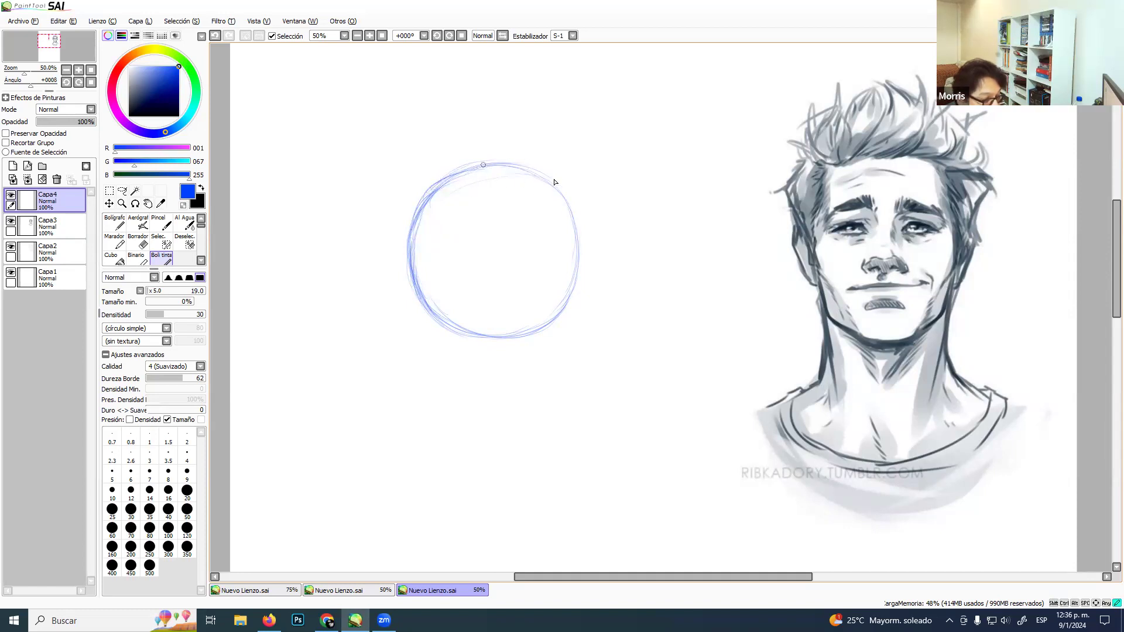
drag(579, 266, 578, 210)
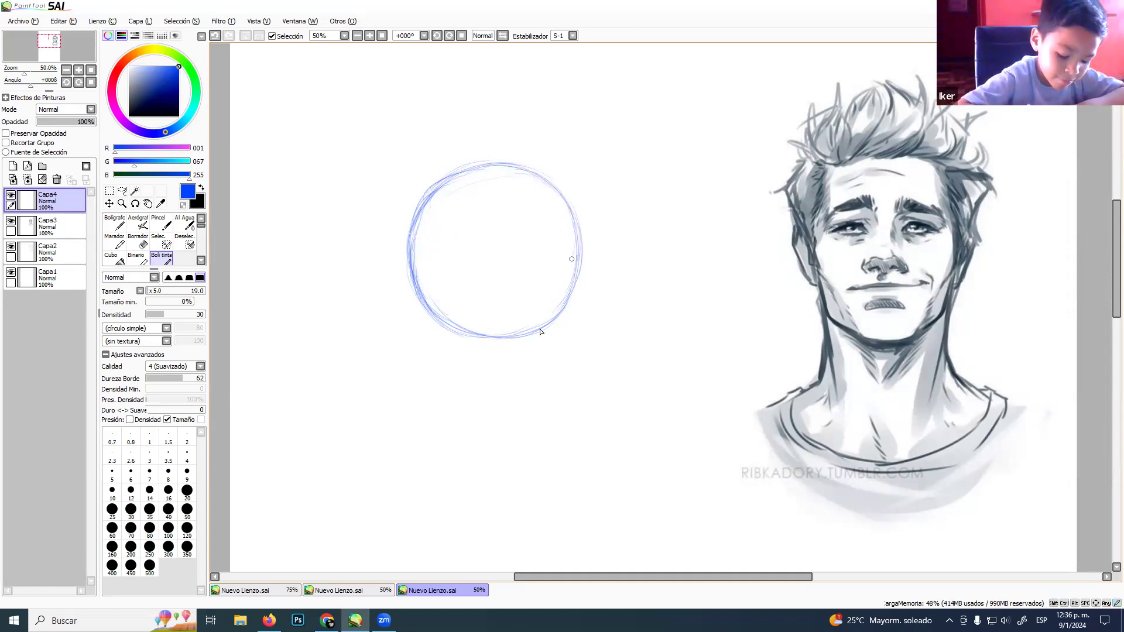
Reinforce and round out the circle's outline with repeated light strokes along its edges.
drag(462, 339, 556, 307)
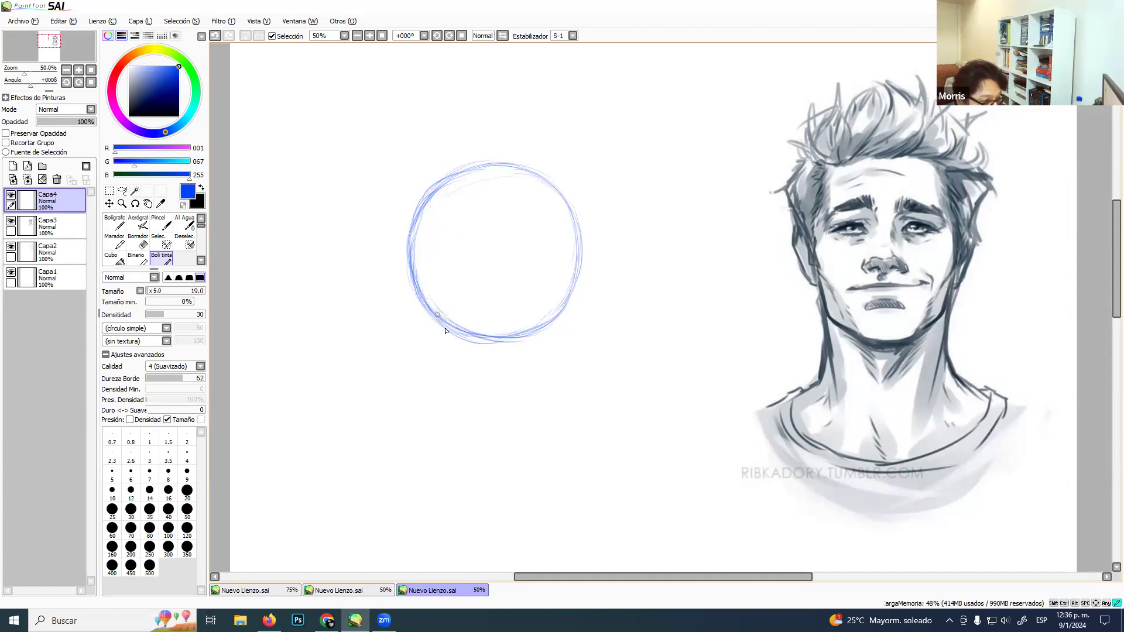
mouse_move(425, 298)
mouse_down()
mouse_move(411, 228)
mouse_move(433, 199)
mouse_move(486, 171)
mouse_move(575, 251)
mouse_move(572, 271)
mouse_up()
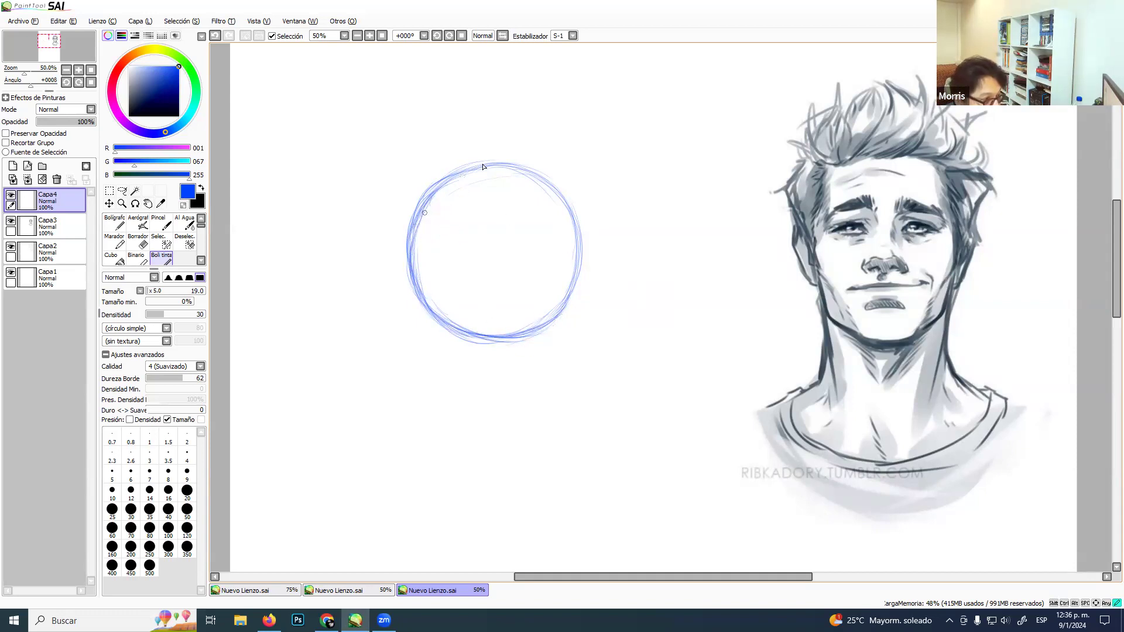
mouse_move(472, 175)
mouse_down()
mouse_move(541, 176)
mouse_move(552, 193)
mouse_up()
drag(523, 173, 574, 237)
drag(535, 180, 566, 251)
drag(565, 212, 573, 274)
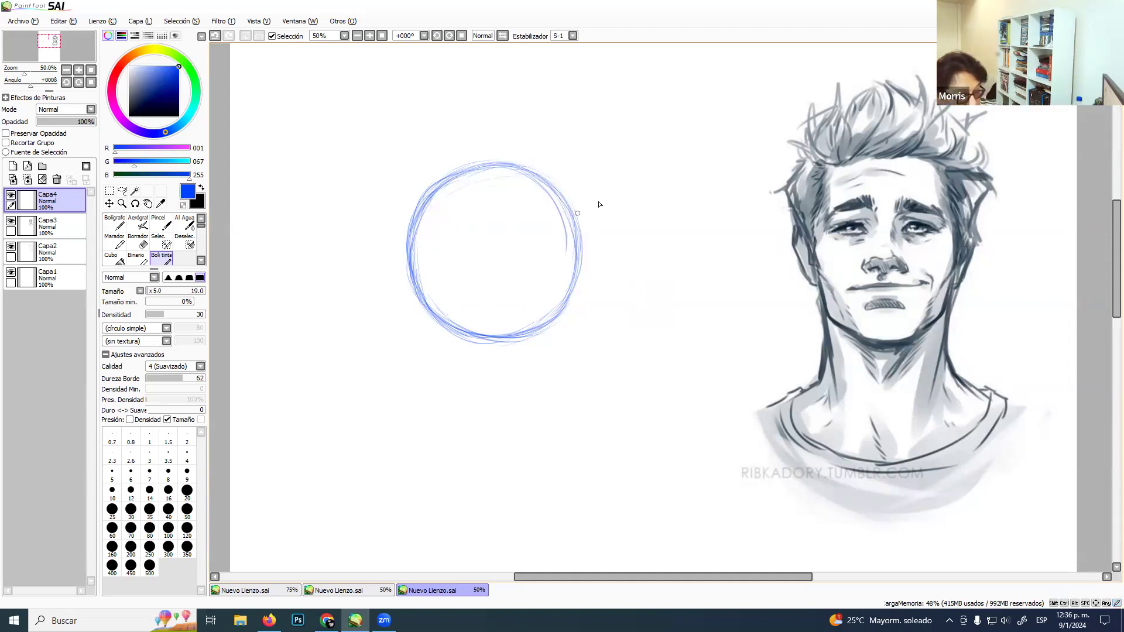
mouse_move(417, 222)
mouse_down()
mouse_move(394, 269)
mouse_move(408, 301)
mouse_move(398, 291)
mouse_move(471, 321)
mouse_up()
mouse_move(563, 222)
mouse_down()
mouse_move(565, 340)
mouse_move(499, 339)
mouse_up()
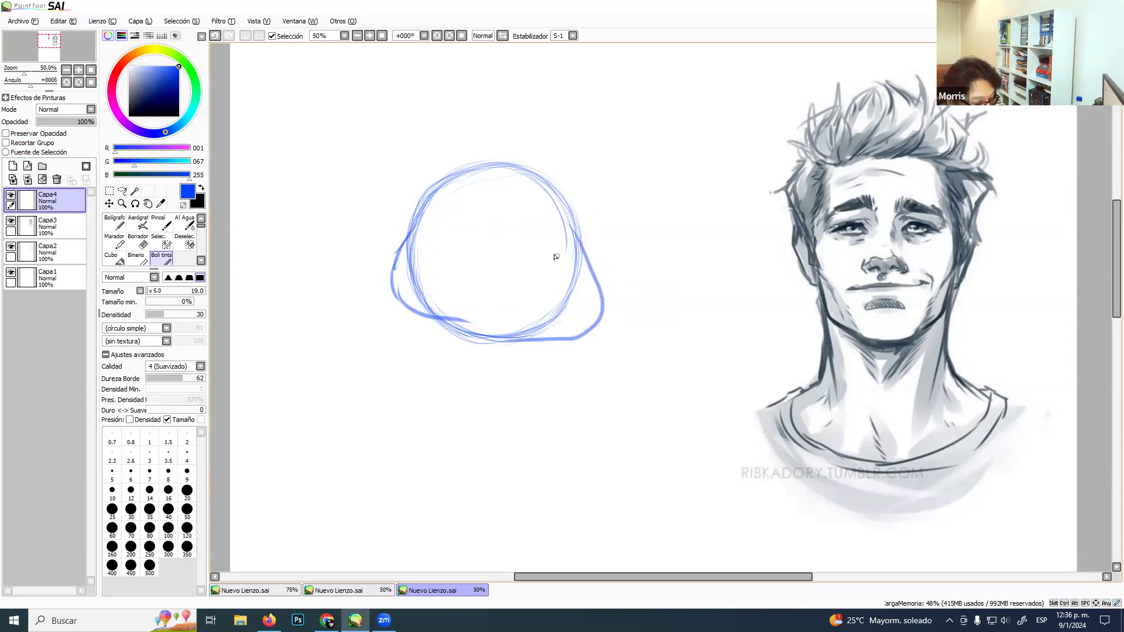
key(e)
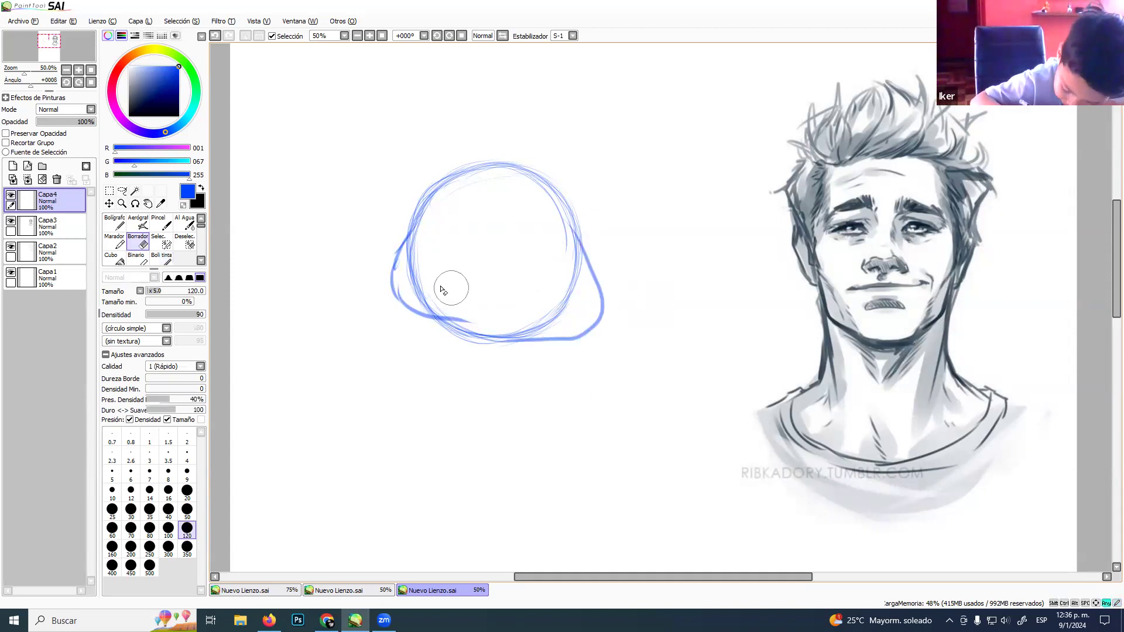
mouse_move(399, 280)
ctrl+alt+mouse_down()
mouse_move(389, 280)
mouse_move(411, 316)
ctrl+alt+mouse_up()
drag(395, 246, 420, 324)
mouse_move(556, 340)
mouse_down()
mouse_move(614, 291)
mouse_move(565, 339)
mouse_move(523, 360)
mouse_move(602, 257)
mouse_move(586, 284)
mouse_move(580, 268)
mouse_move(560, 312)
mouse_move(549, 299)
mouse_move(568, 241)
mouse_move(559, 272)
mouse_move(416, 285)
mouse_move(449, 309)
mouse_move(415, 255)
mouse_move(415, 281)
mouse_move(467, 296)
mouse_move(436, 310)
mouse_up()
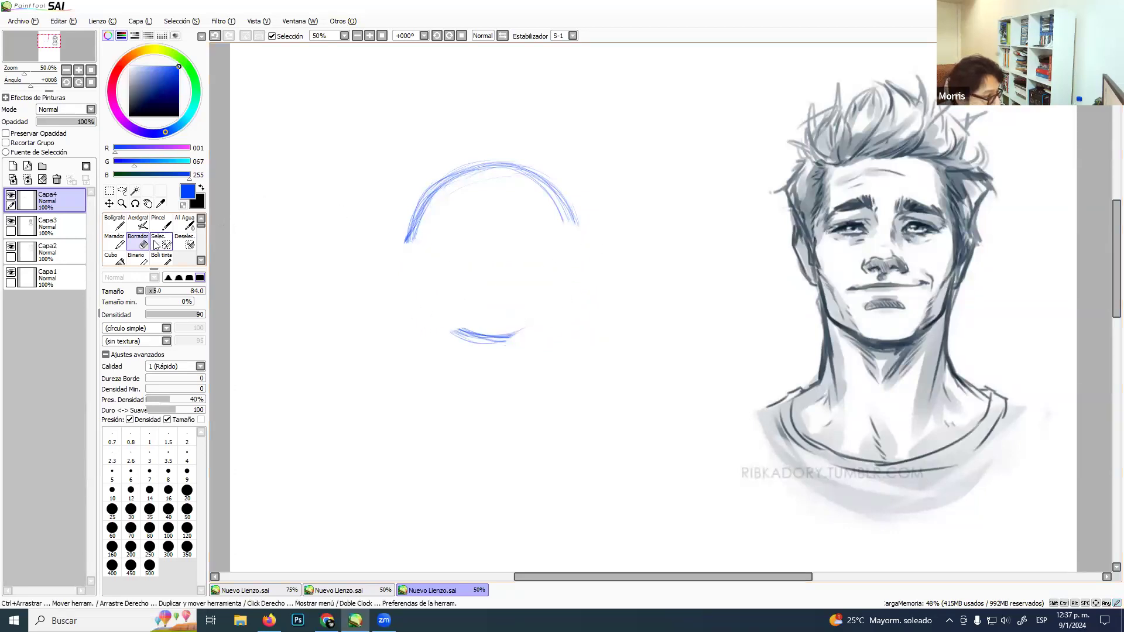
click(162, 257)
drag(412, 231, 407, 268)
mouse_move(411, 229)
mouse_down()
mouse_move(426, 297)
mouse_move(407, 245)
mouse_move(429, 264)
mouse_move(407, 245)
mouse_move(426, 263)
mouse_move(414, 293)
mouse_move(476, 333)
mouse_move(430, 313)
mouse_move(449, 329)
mouse_move(419, 302)
mouse_move(435, 312)
mouse_move(406, 233)
mouse_up()
drag(422, 295, 412, 220)
drag(577, 211, 557, 292)
drag(574, 240, 545, 324)
key(ctrl+z)
key(ctrl+z)
key(ctrl+z)
key(ctrl+z)
key(ctrl+z)
key(ctrl+z)
key(ctrl+z)
key(ctrl+z)
key(ctrl+z)
key(ctrl+z)
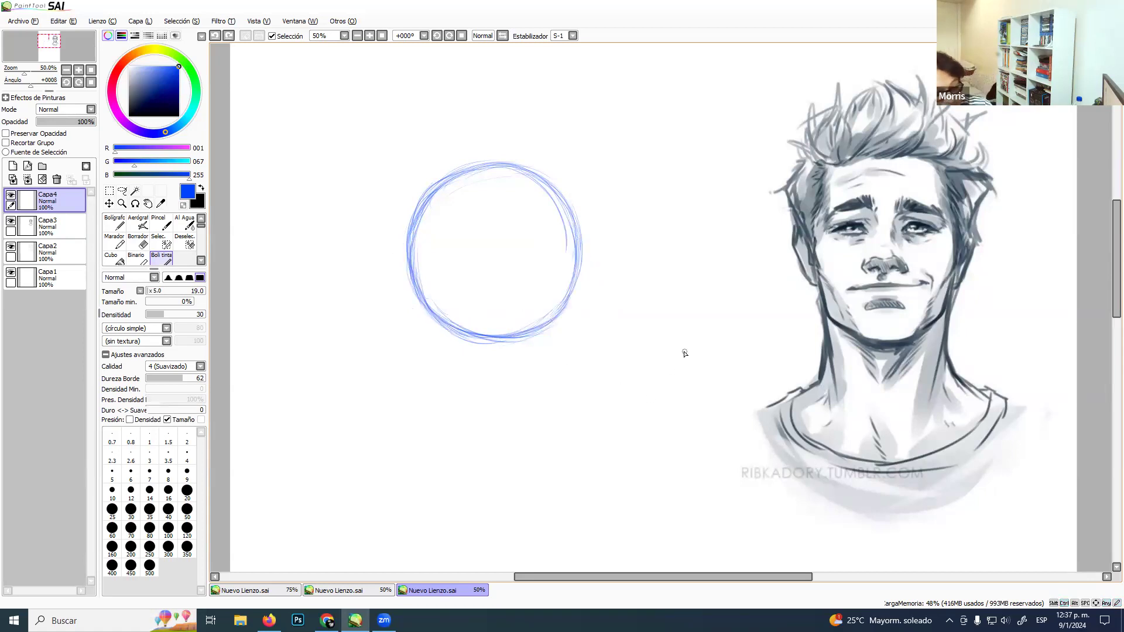
Transform the layer to enlarge the sketched circle, keeping its round shape.
key(ctrl+t)
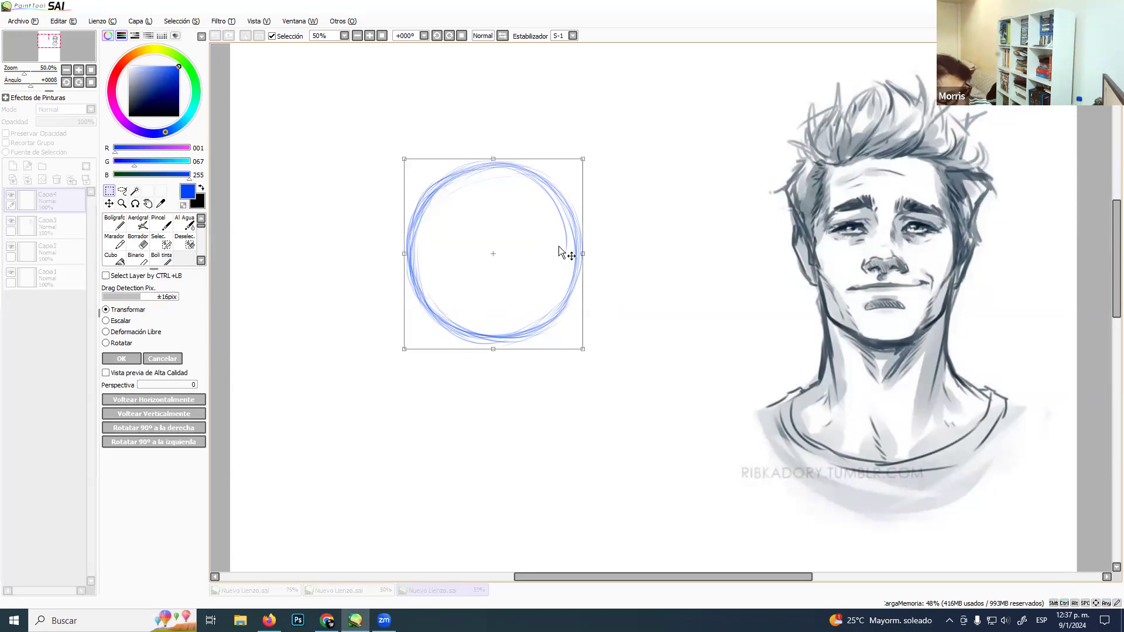
drag(584, 342, 653, 424)
drag(594, 342, 561, 304)
key(Return)
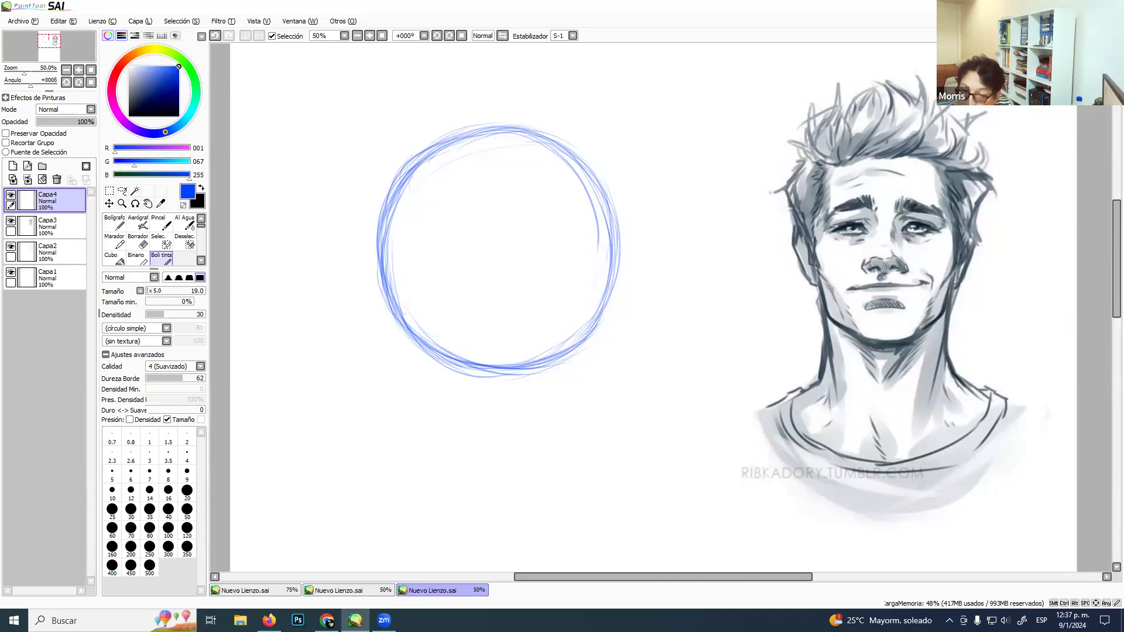
Sketch a vertical centre line through the circle from its top edge to its bottom edge.
key(alt+Tab)
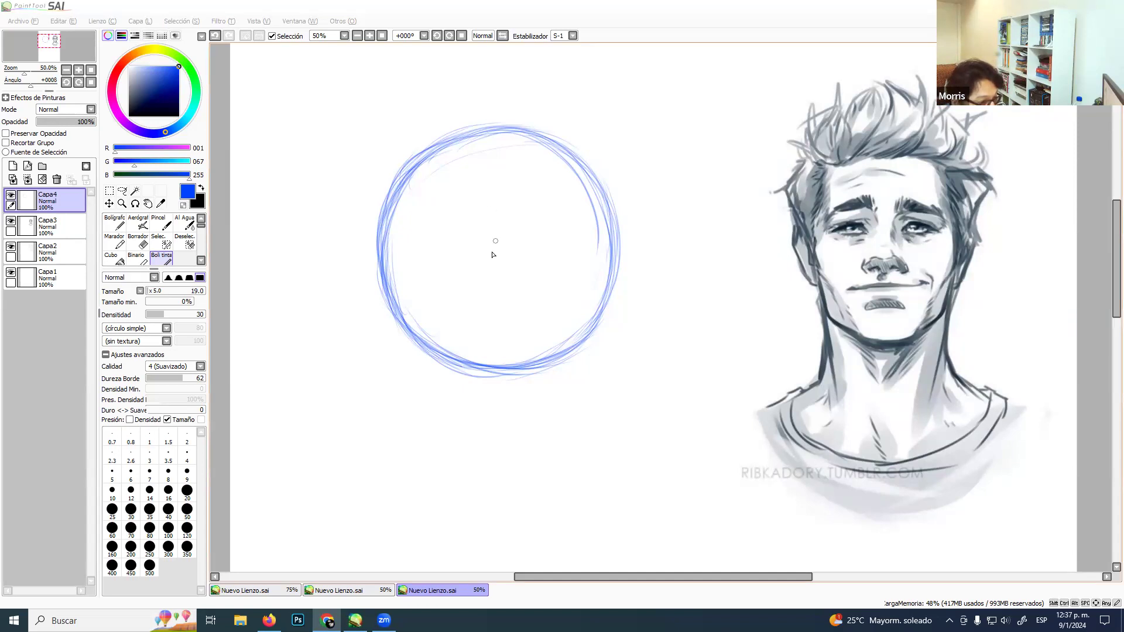
click(394, 153)
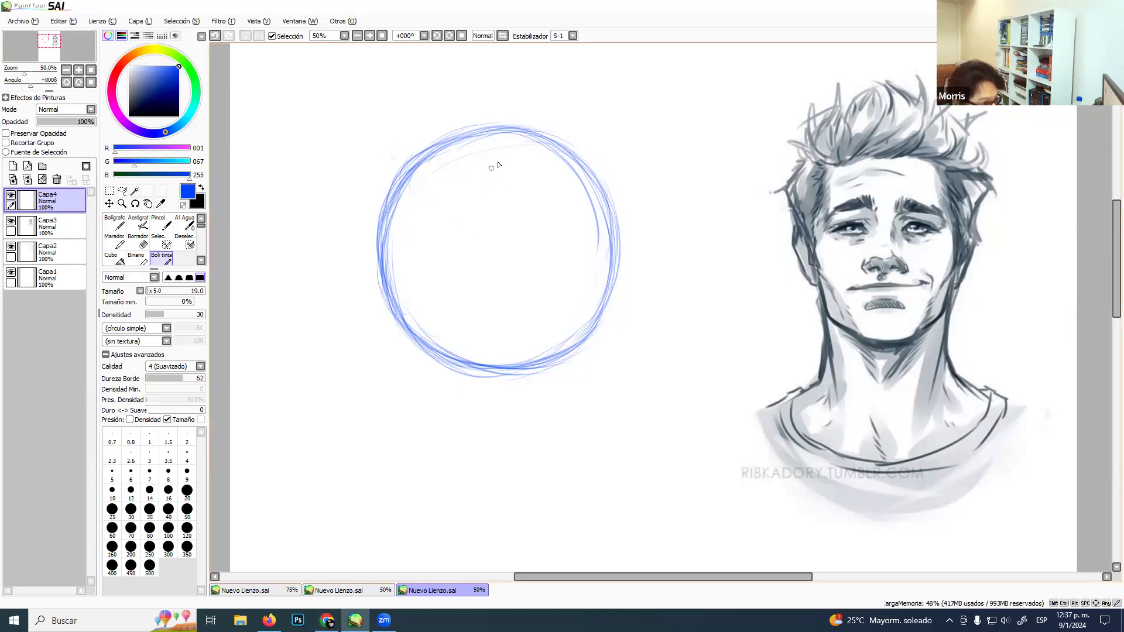
drag(499, 141, 497, 227)
drag(499, 139, 501, 279)
drag(498, 218, 506, 314)
drag(502, 256, 501, 357)
drag(503, 283, 502, 363)
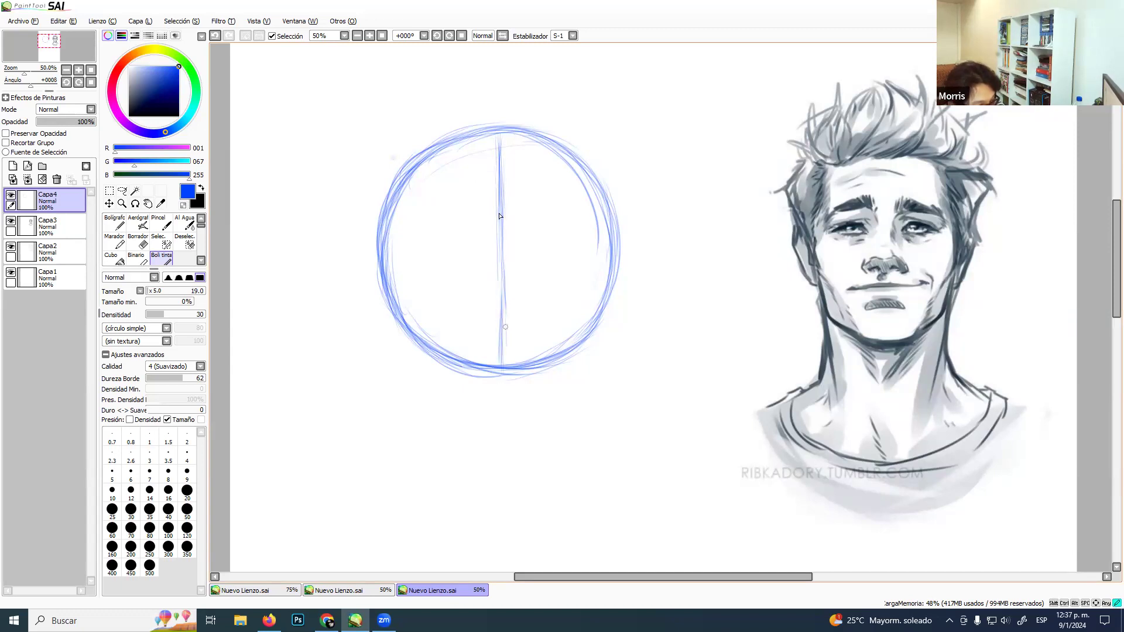
drag(496, 128, 510, 363)
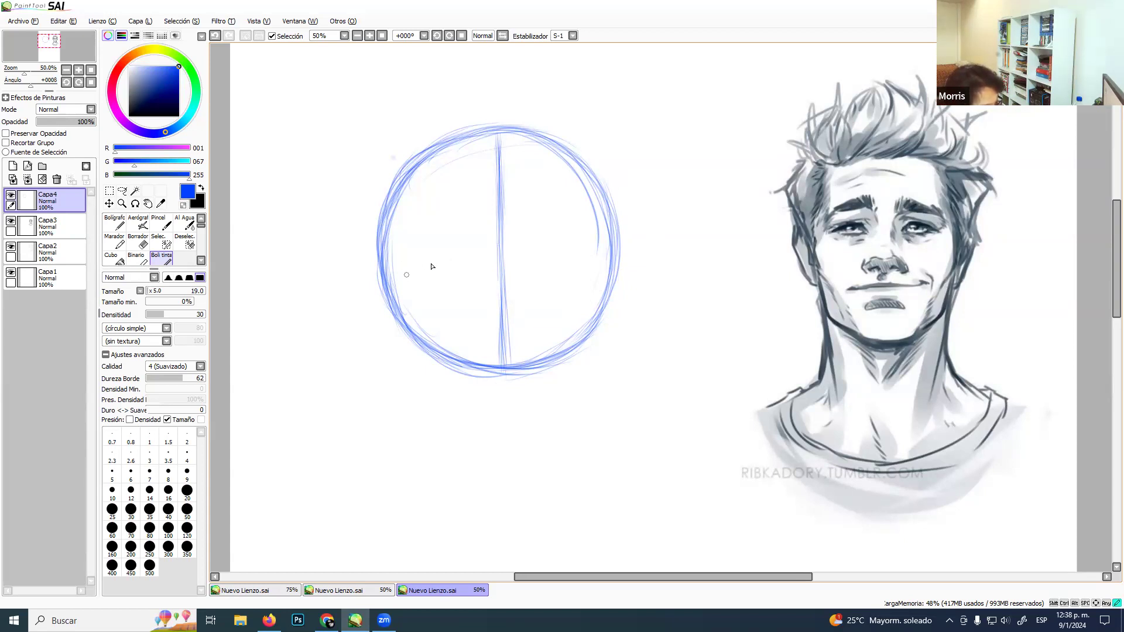
Sketch an upward-curving horizontal guide line across the middle of the circle.
drag(395, 277, 512, 251)
mouse_move(410, 271)
mouse_down()
mouse_move(542, 251)
mouse_move(531, 253)
mouse_move(585, 258)
mouse_move(606, 275)
mouse_up()
mouse_move(389, 276)
mouse_down()
mouse_move(460, 252)
mouse_move(553, 252)
mouse_up()
mouse_move(451, 253)
mouse_down()
mouse_move(583, 258)
mouse_move(609, 273)
mouse_up()
drag(490, 250, 574, 256)
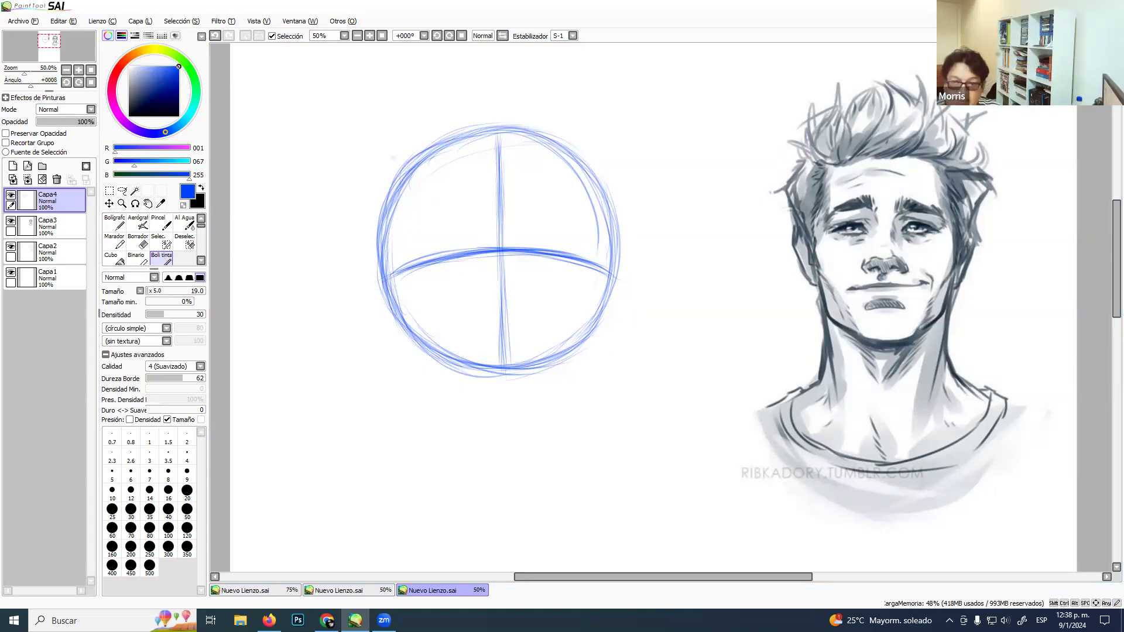
key(alt+Tab)
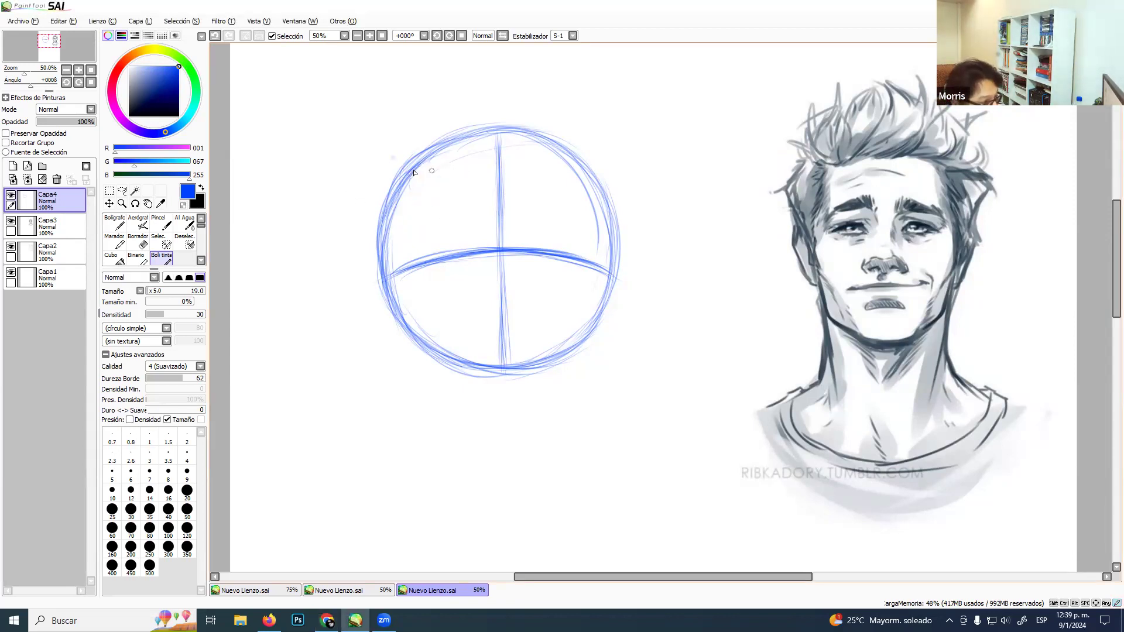
Sketch a square inside the circle with its four corners touching the circle's outline.
drag(416, 168, 444, 165)
mouse_move(418, 169)
mouse_down()
mouse_move(485, 163)
mouse_move(411, 166)
mouse_move(495, 152)
mouse_move(426, 171)
mouse_move(524, 156)
mouse_move(431, 165)
mouse_move(508, 155)
mouse_move(452, 165)
mouse_move(532, 164)
mouse_move(476, 158)
mouse_move(522, 155)
mouse_move(476, 159)
mouse_move(562, 165)
mouse_up()
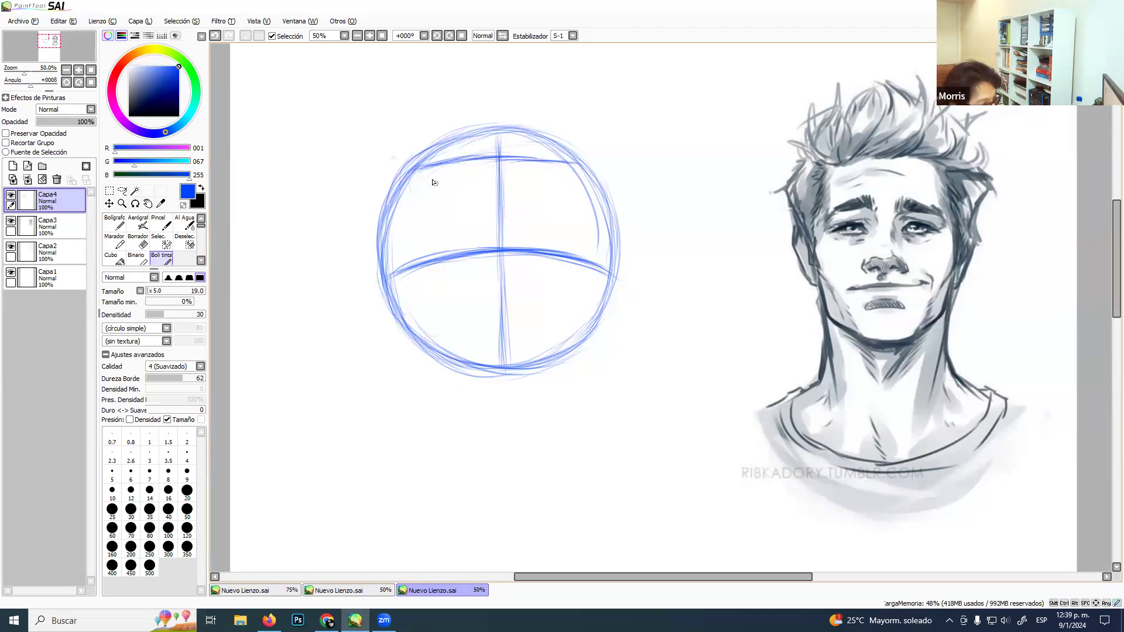
mouse_move(409, 208)
mouse_down()
mouse_move(416, 171)
mouse_move(408, 287)
mouse_move(404, 205)
mouse_move(418, 317)
mouse_move(403, 224)
mouse_move(408, 216)
mouse_move(419, 325)
mouse_move(410, 269)
mouse_move(412, 309)
mouse_move(450, 331)
mouse_move(416, 337)
mouse_move(486, 337)
mouse_up()
mouse_move(417, 339)
mouse_down()
mouse_move(510, 334)
mouse_move(417, 335)
mouse_move(587, 331)
mouse_up()
drag(578, 170, 583, 246)
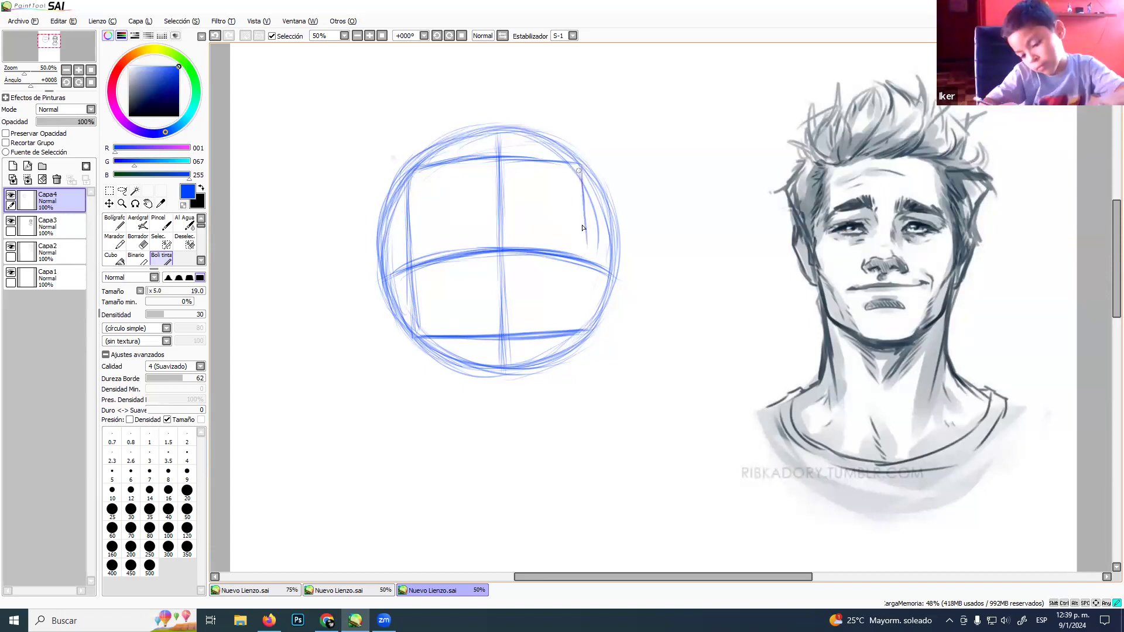
drag(583, 186, 580, 316)
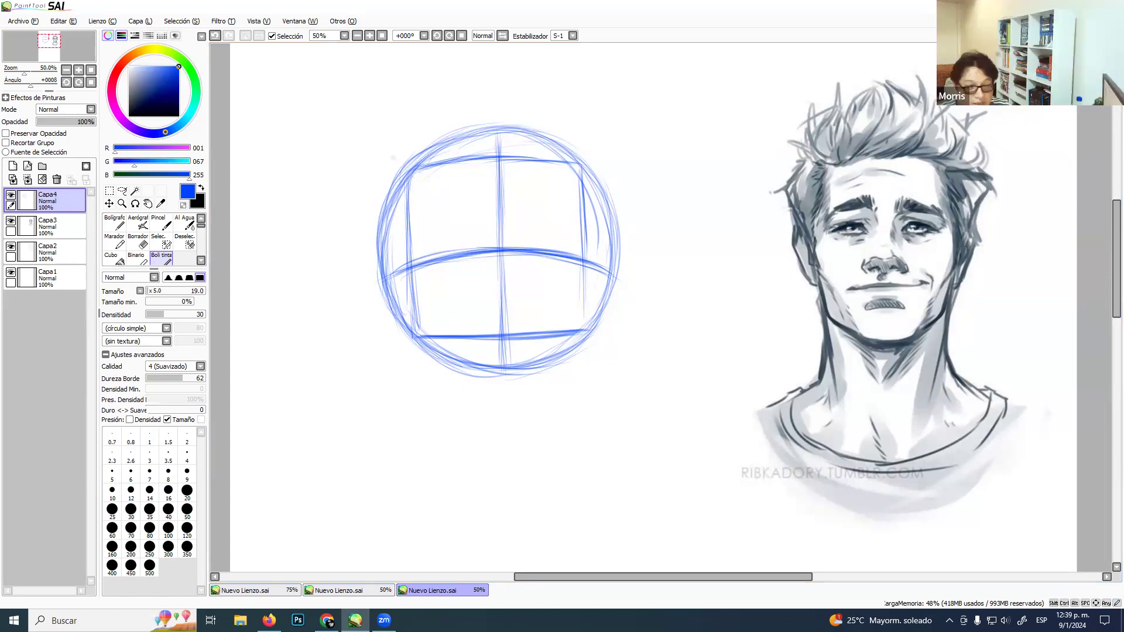
drag(579, 166, 699, 187)
key(ctrl+z)
drag(580, 167, 583, 328)
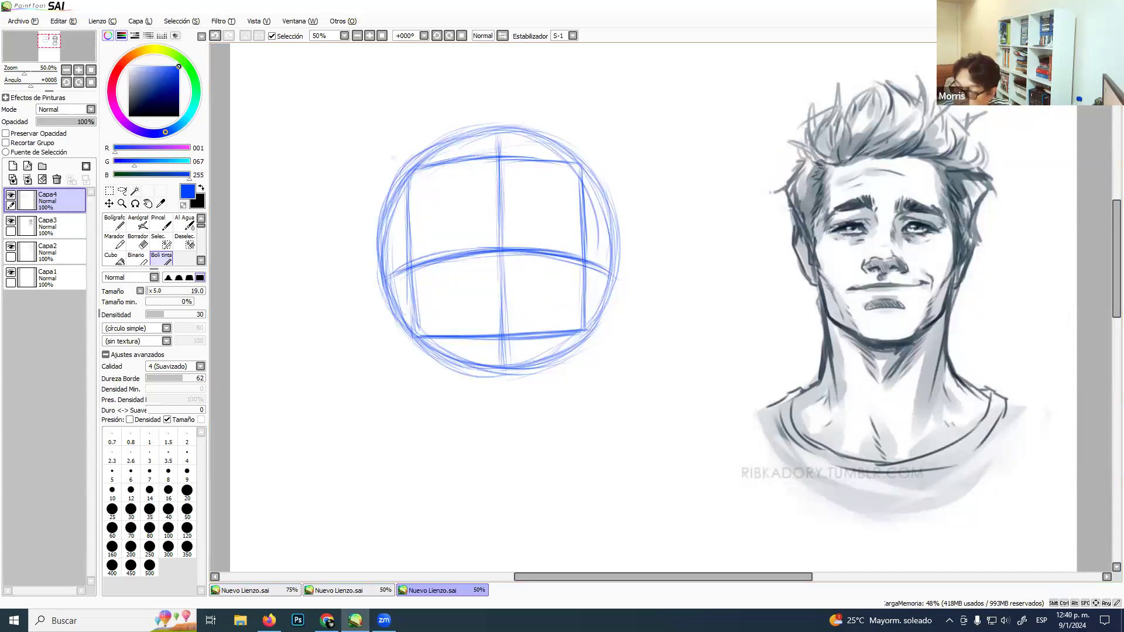
key(alt+Tab)
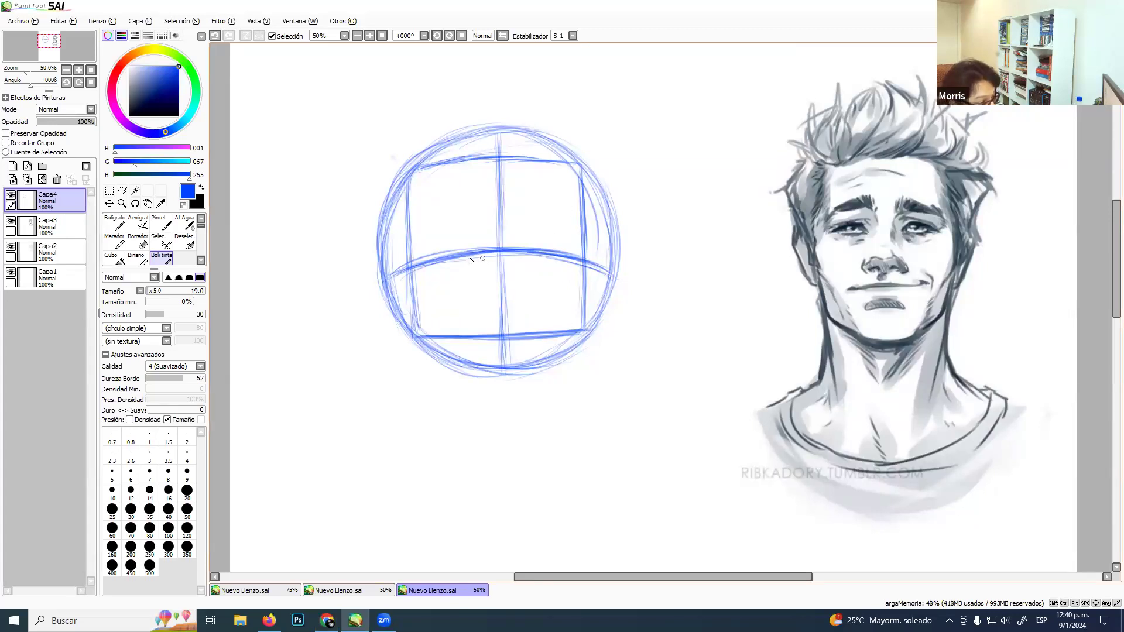
Erase the curved horizontal guide and redraw the gaps left in the vertical lines.
mouse_move(409, 260)
mouse_down()
mouse_move(510, 230)
mouse_move(436, 283)
mouse_move(428, 260)
mouse_move(424, 284)
mouse_move(477, 228)
mouse_move(474, 278)
mouse_move(482, 238)
mouse_move(484, 264)
mouse_move(483, 252)
mouse_move(514, 258)
mouse_move(515, 246)
mouse_move(571, 260)
mouse_move(493, 248)
mouse_move(406, 269)
mouse_move(417, 257)
mouse_move(402, 271)
mouse_move(611, 270)
mouse_up()
key(e)
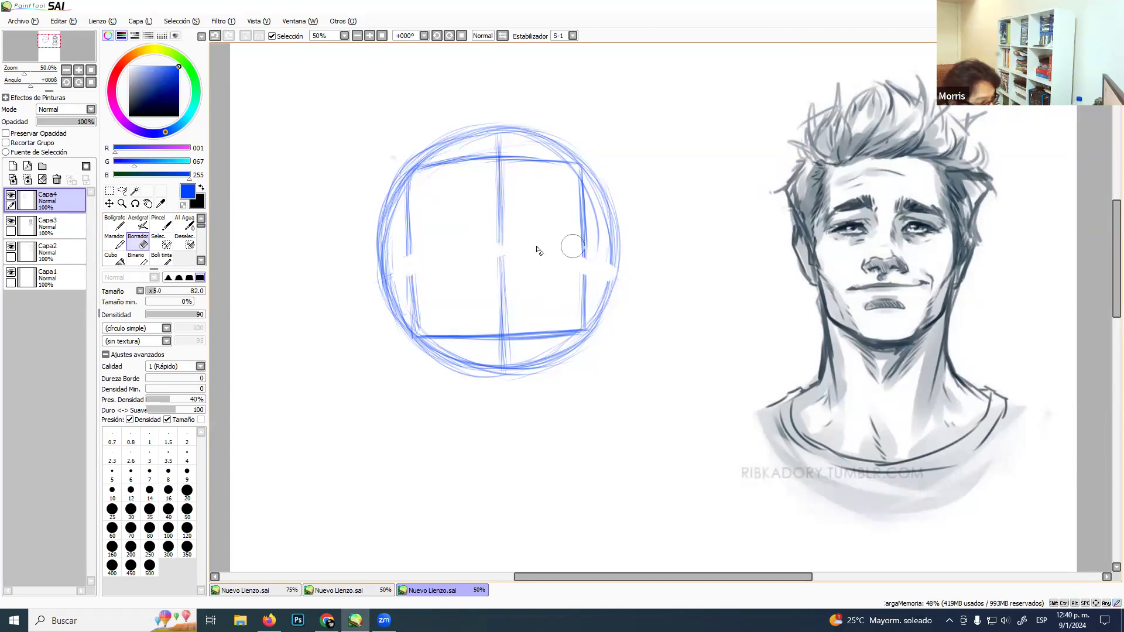
click(162, 258)
mouse_move(408, 263)
mouse_down()
mouse_move(409, 248)
mouse_move(411, 296)
mouse_up()
drag(497, 231, 501, 275)
drag(581, 258, 584, 290)
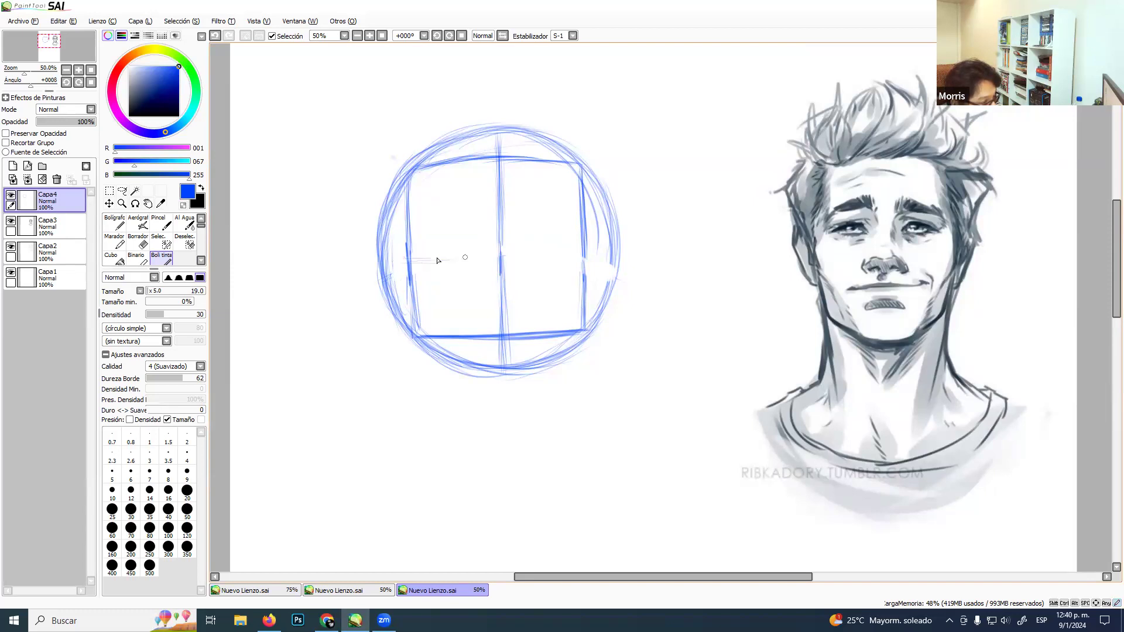
Sketch a straight horizontal guide line across the middle of the circle.
mouse_move(497, 257)
mouse_down()
mouse_move(399, 259)
mouse_move(515, 256)
mouse_up()
drag(412, 259, 523, 257)
drag(454, 258, 609, 258)
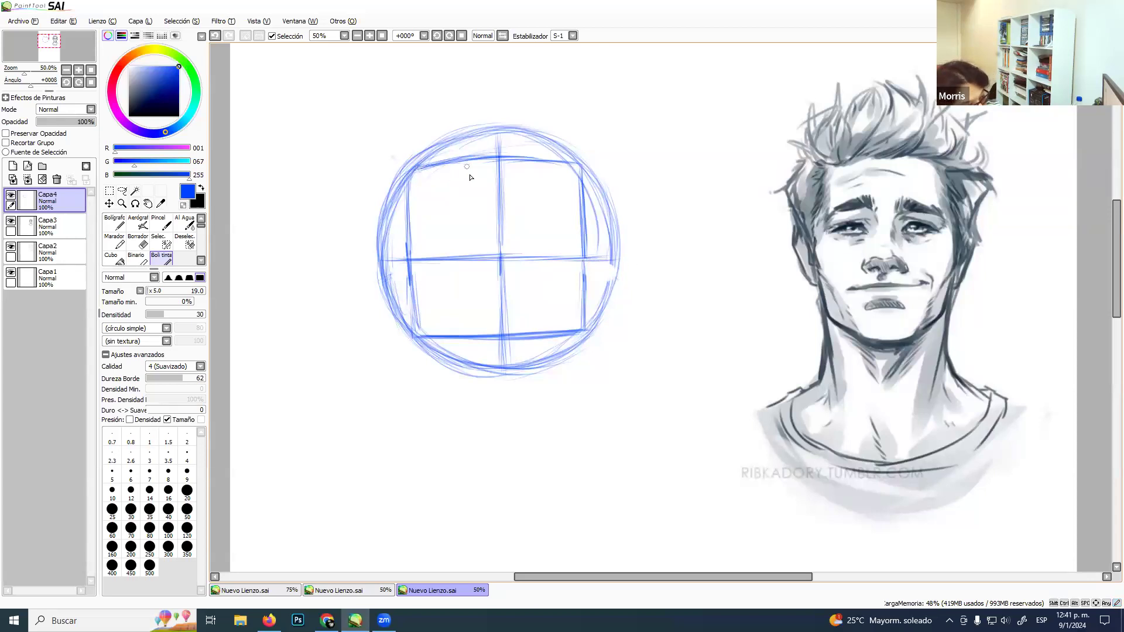
Erase the square's curved top edge and redraw it as a straight line with the blue ink brush.
key(e)
mouse_move(467, 163)
mouse_down()
mouse_move(427, 167)
mouse_move(477, 154)
mouse_move(556, 167)
mouse_up()
click(161, 258)
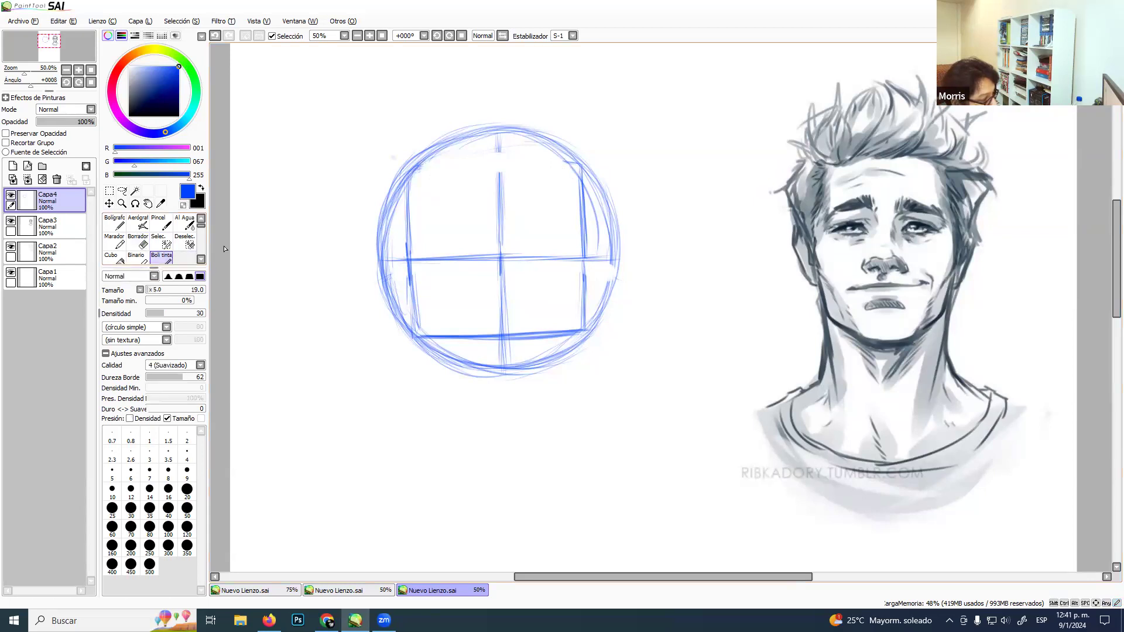
drag(153, 268, 154, 324)
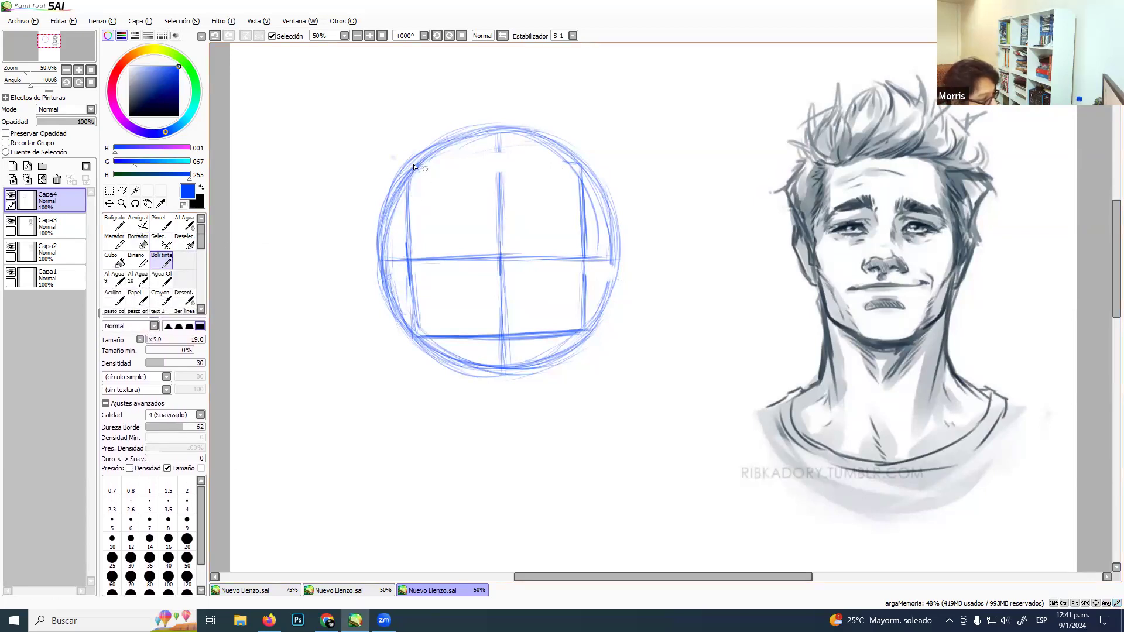
drag(414, 169, 567, 165)
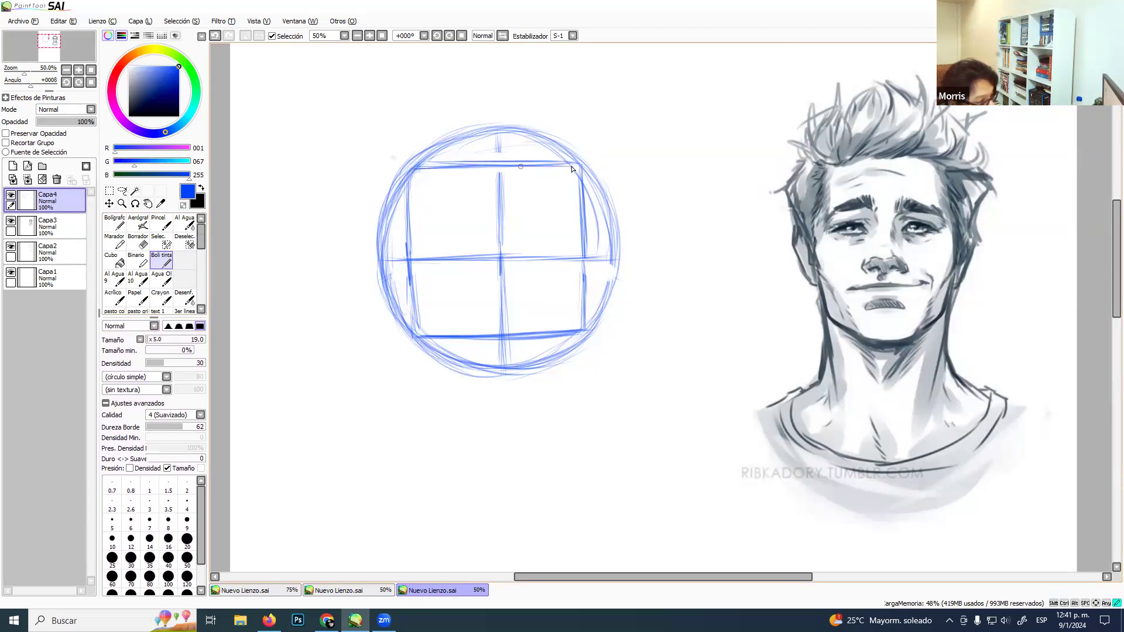
drag(412, 170, 568, 168)
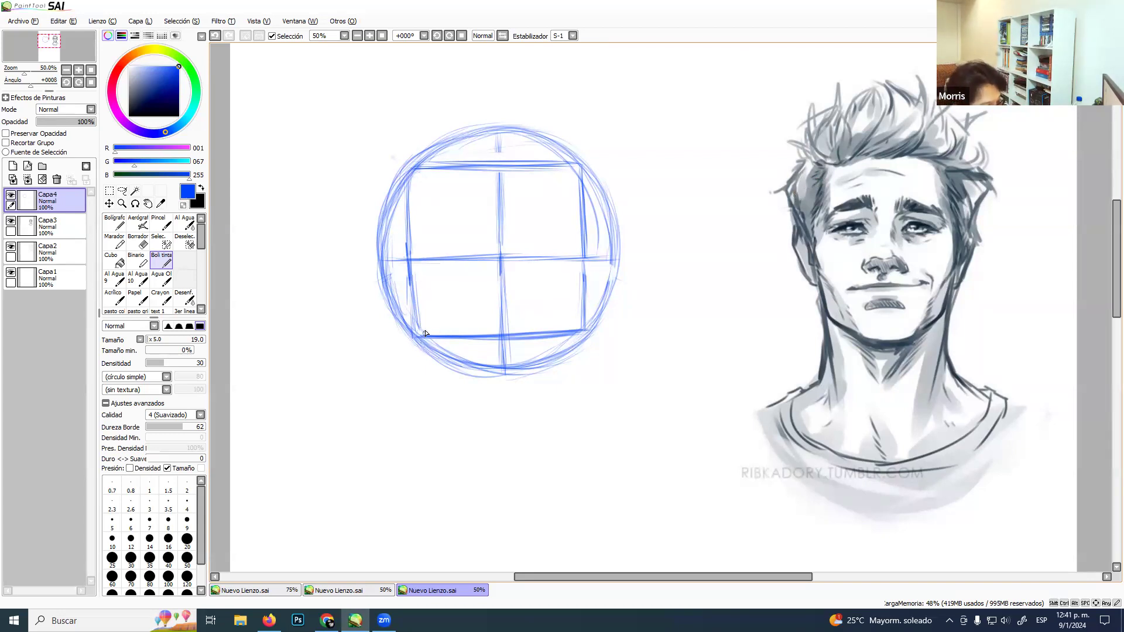
Sketch two short jaw lines tapering down from the square's lower corners and join them with a straight chin line.
drag(418, 341, 427, 365)
drag(417, 341, 429, 365)
drag(583, 331, 571, 377)
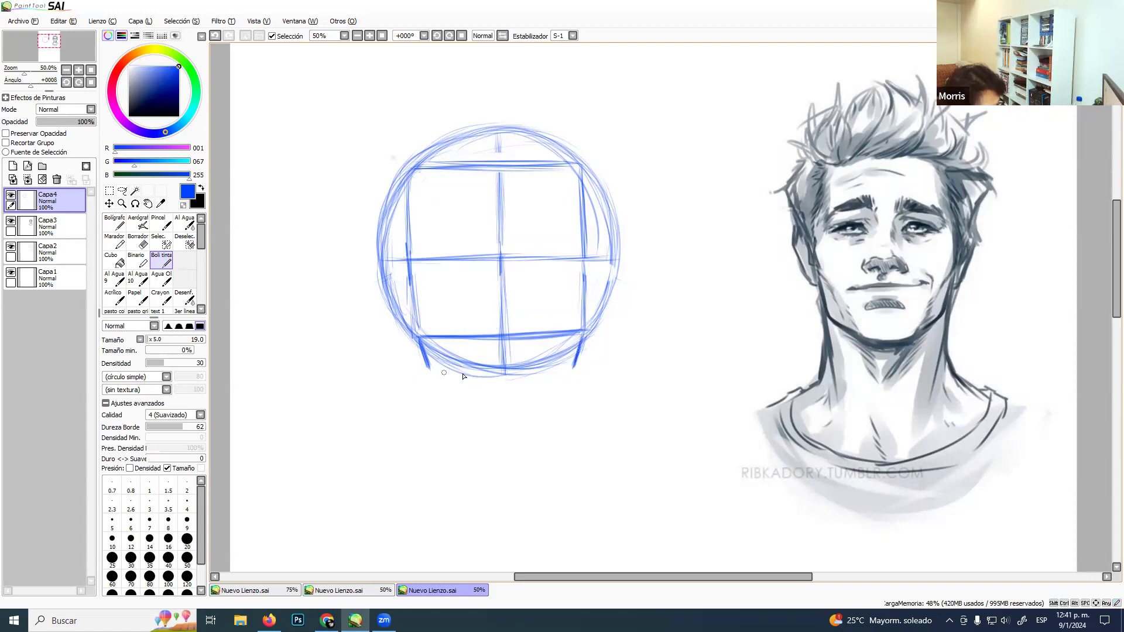
mouse_move(442, 373)
mouse_down()
mouse_move(508, 373)
mouse_move(421, 372)
mouse_move(563, 373)
mouse_up()
mouse_move(490, 377)
mouse_down()
mouse_move(573, 371)
mouse_move(522, 376)
mouse_move(568, 372)
mouse_up()
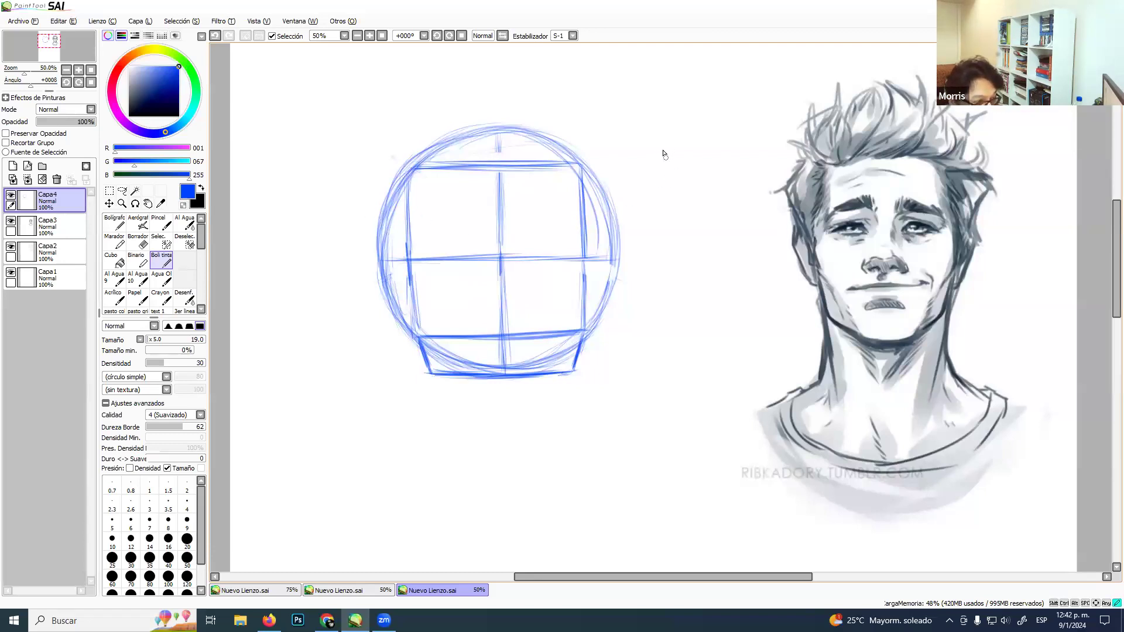
drag(659, 170, 689, 151)
mouse_move(664, 188)
mouse_down()
mouse_move(666, 206)
mouse_move(693, 184)
mouse_up()
key(ctrl+z)
key(ctrl+z)
key(ctrl+z)
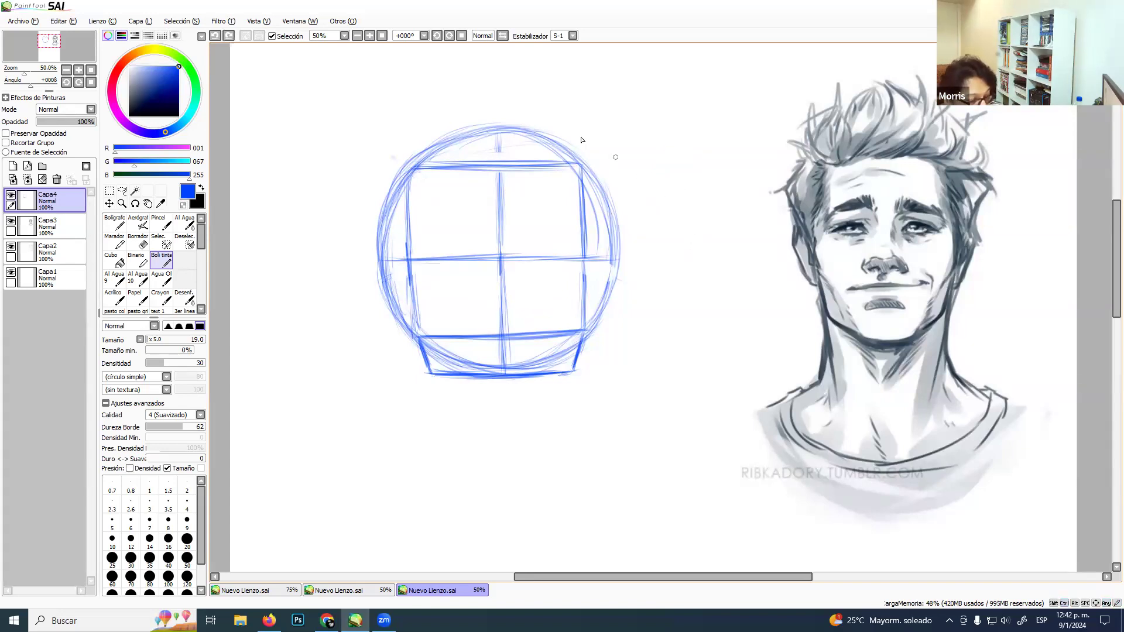
Extend the square's top edge and the middle guide past the circle's left side and join them with a vertical measuring line.
click(337, 168)
drag(313, 161, 386, 165)
drag(304, 170, 389, 166)
mouse_move(319, 163)
mouse_down()
mouse_move(352, 164)
mouse_move(299, 168)
mouse_move(423, 165)
mouse_up()
mouse_move(317, 256)
mouse_down()
mouse_move(298, 256)
mouse_move(374, 257)
mouse_move(348, 258)
mouse_up()
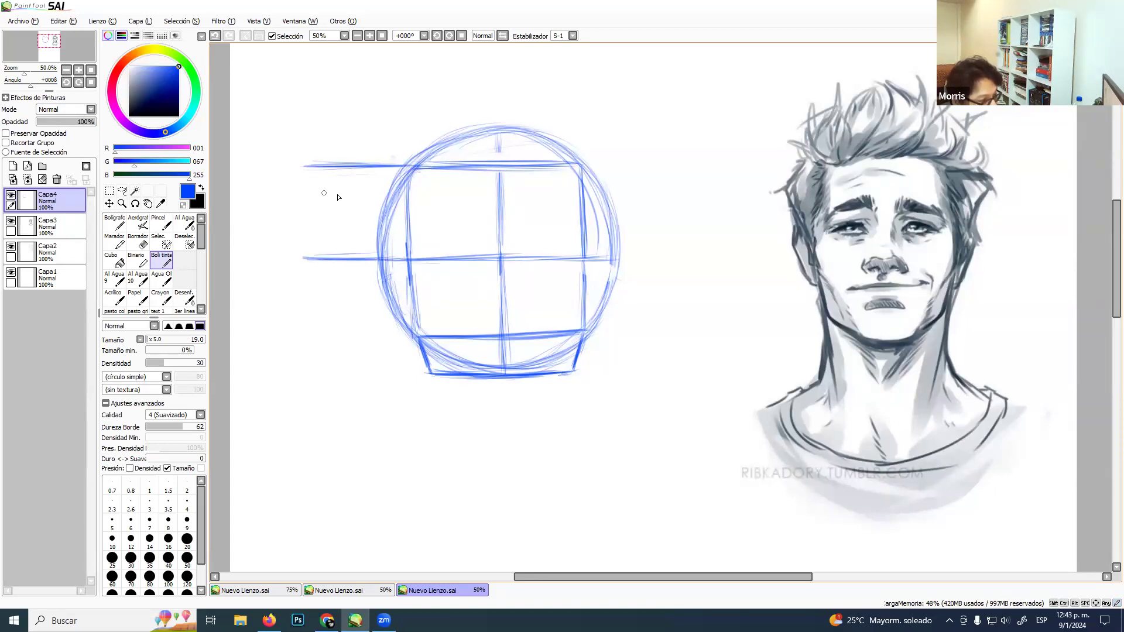
mouse_move(336, 194)
mouse_down()
mouse_move(334, 245)
mouse_move(334, 167)
mouse_move(336, 255)
mouse_up()
click(413, 168)
click(414, 256)
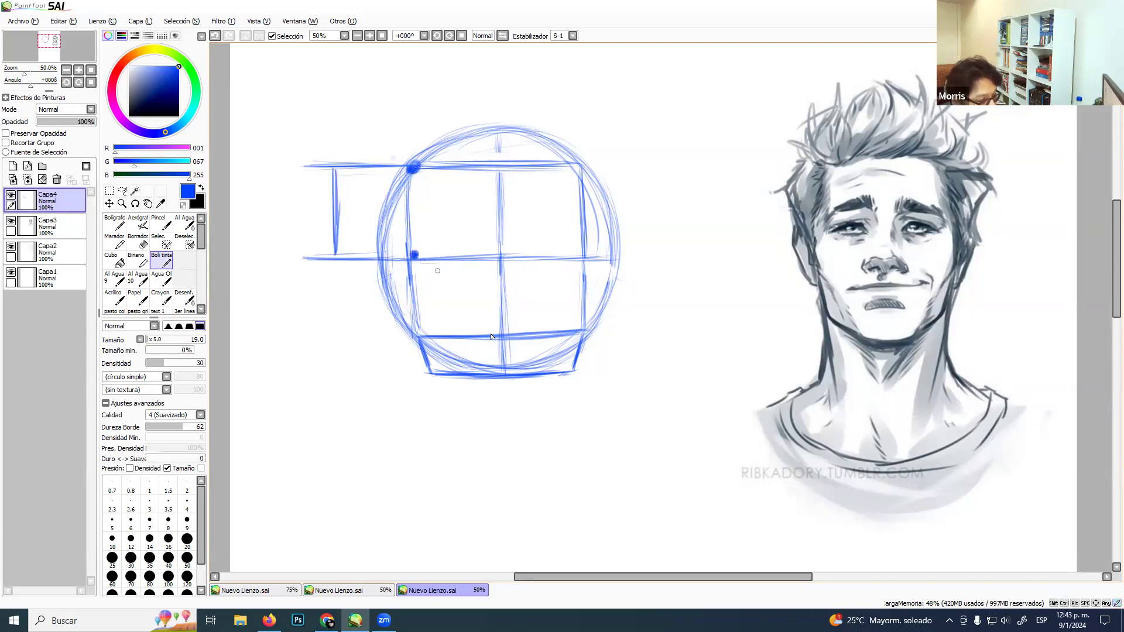
key(ctrl+z)
key(ctrl+z)
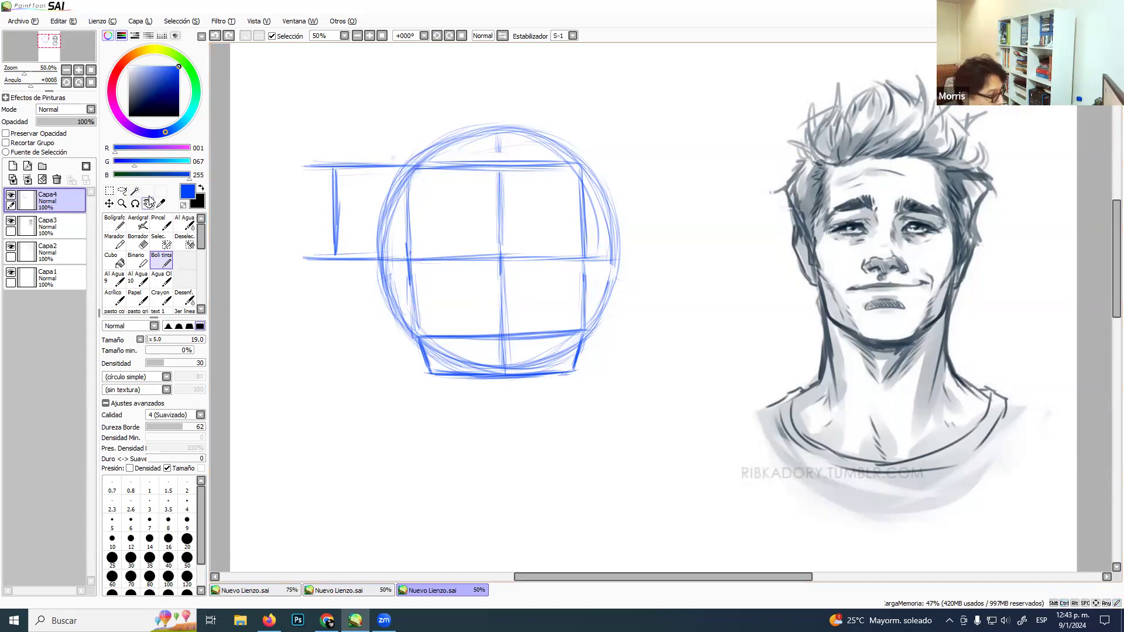
Lasso the measuring mark and move it down beside the circle so that its upper end meets the middle guide.
click(122, 190)
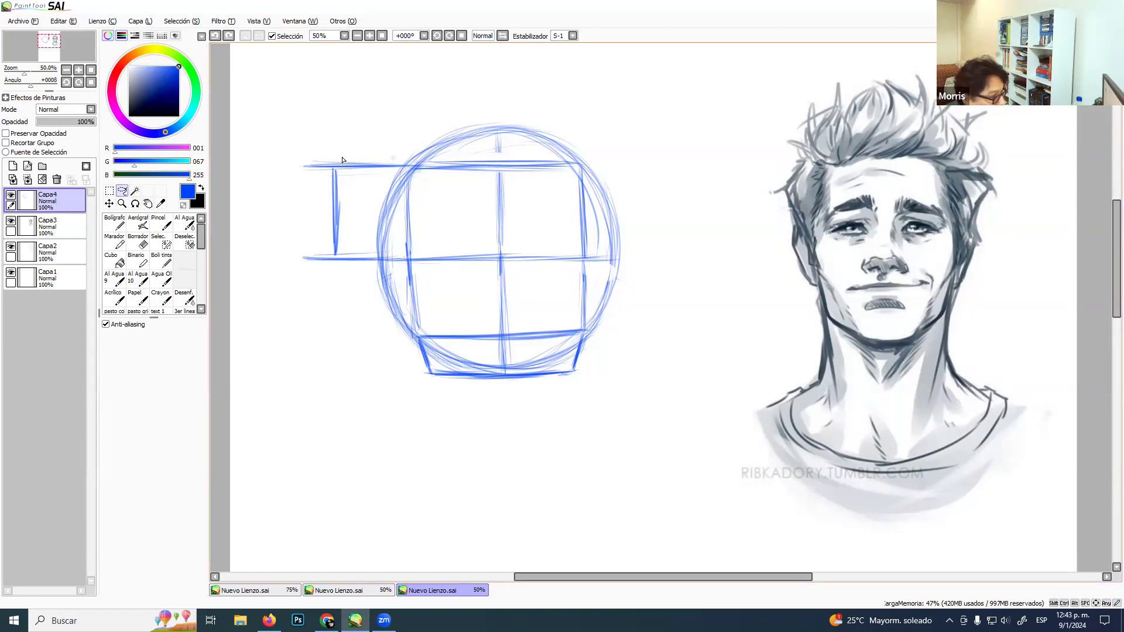
mouse_move(351, 278)
mouse_down()
mouse_move(288, 173)
mouse_move(302, 158)
mouse_up()
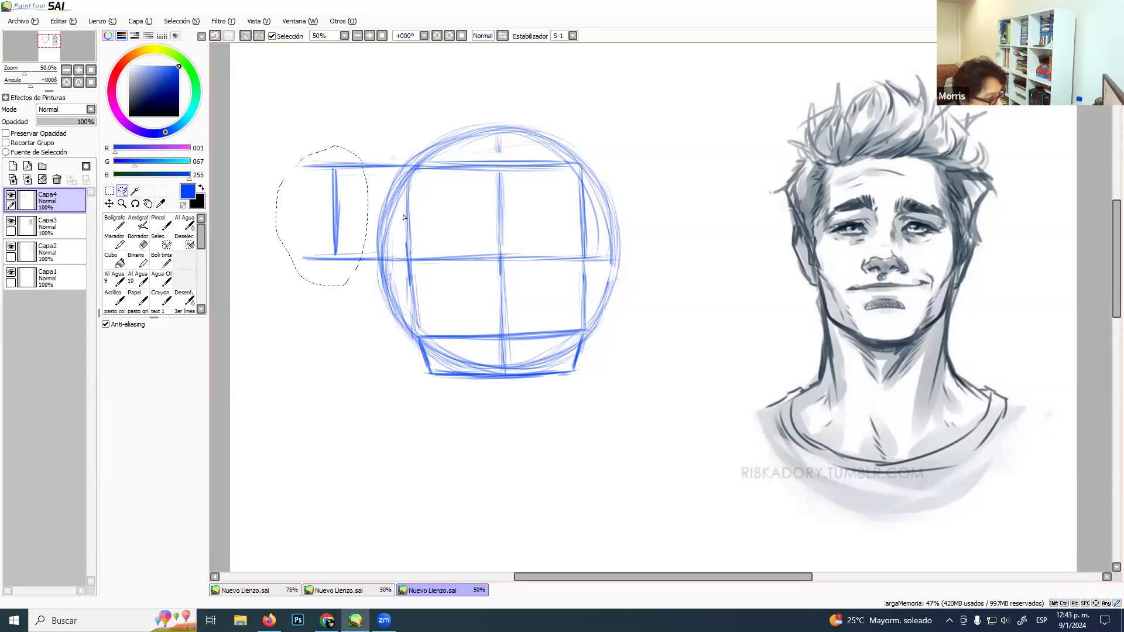
key(Delete)
key(ctrl+d)
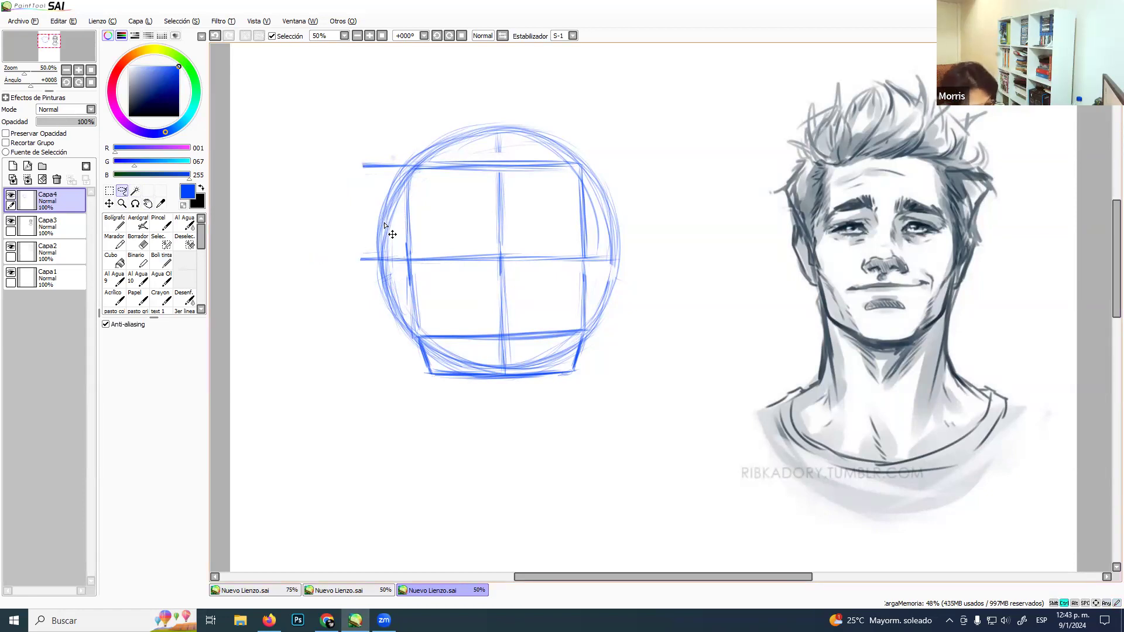
key(ctrl+z)
key(ctrl+z)
key(ctrl+t)
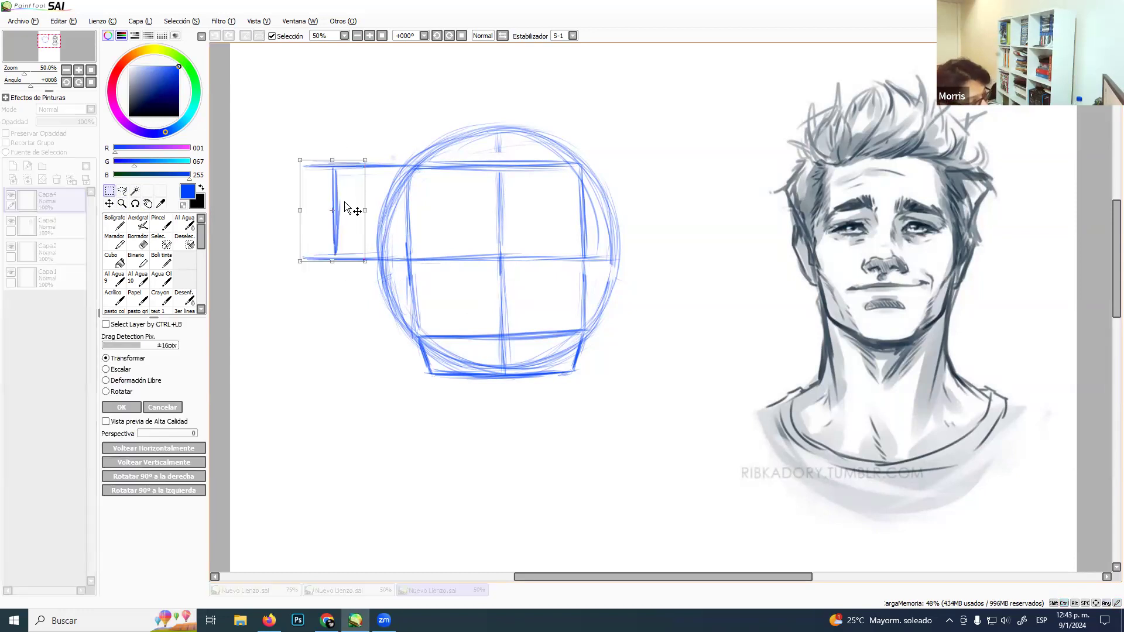
mouse_move(332, 208)
mouse_down()
mouse_move(342, 303)
mouse_move(394, 205)
mouse_move(408, 303)
mouse_up()
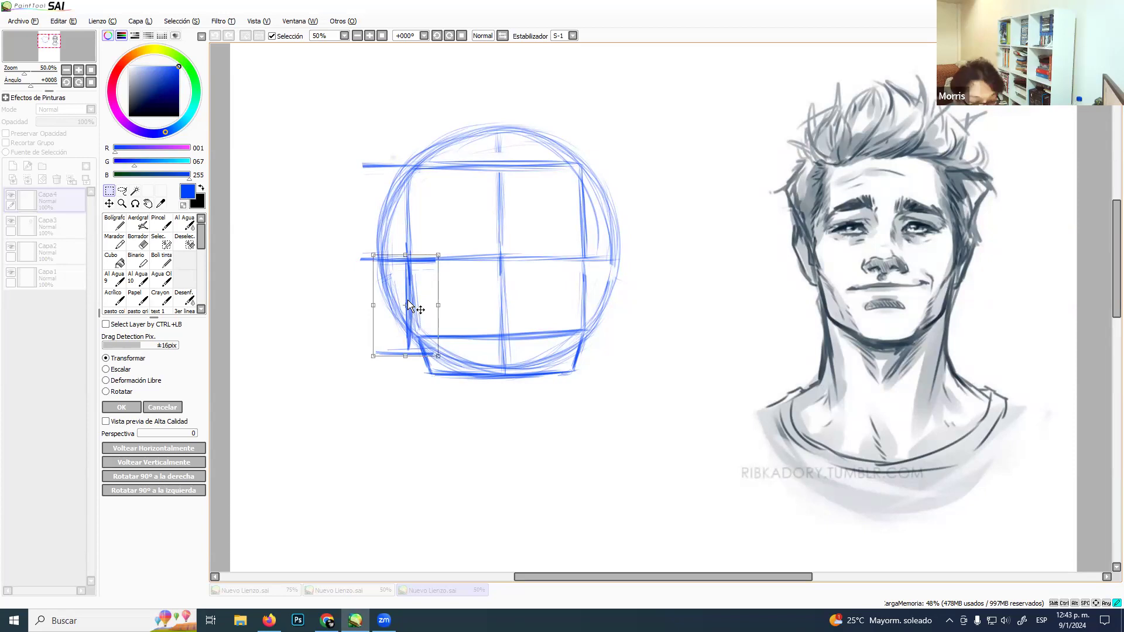
mouse_move(407, 303)
mouse_down()
mouse_move(408, 280)
mouse_move(368, 222)
mouse_move(325, 208)
mouse_move(321, 311)
mouse_move(326, 278)
mouse_up()
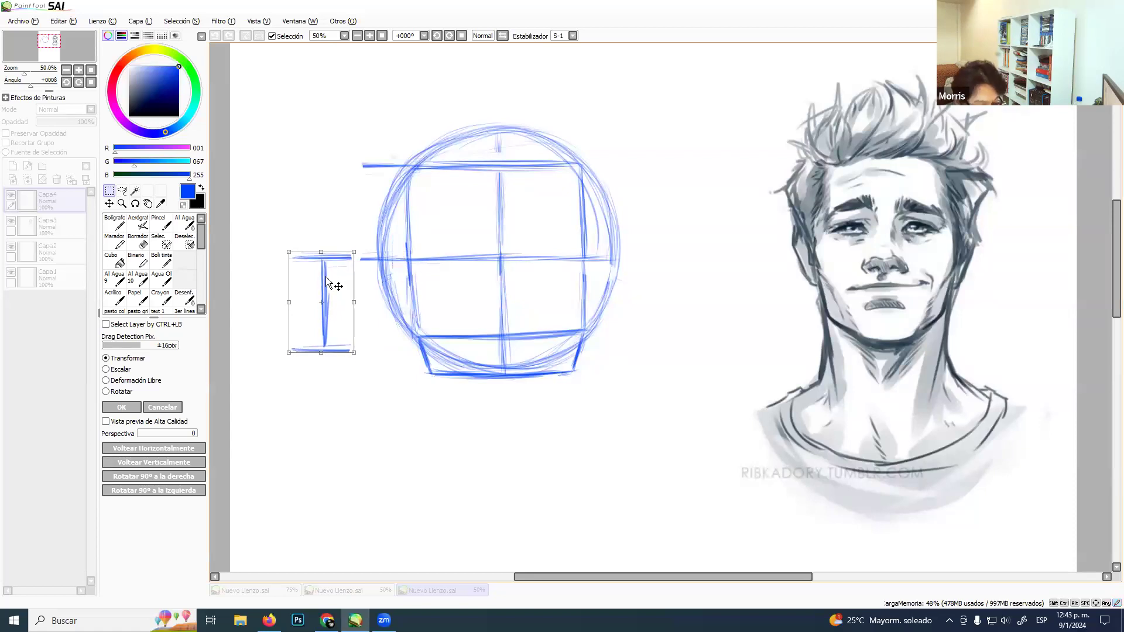
key(Return)
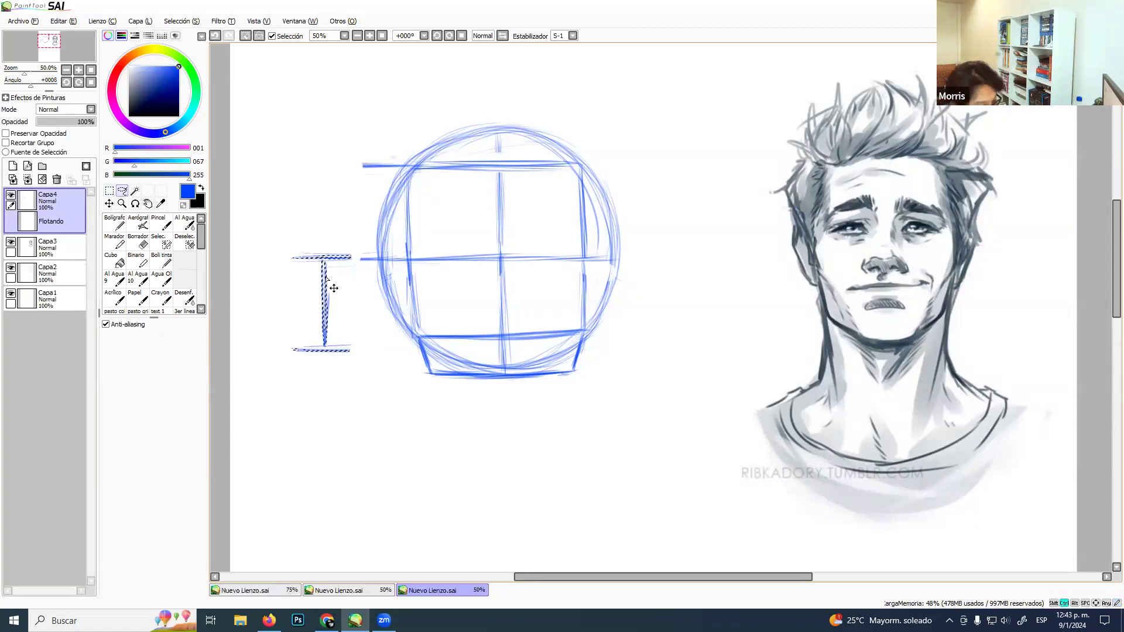
key(ctrl+d)
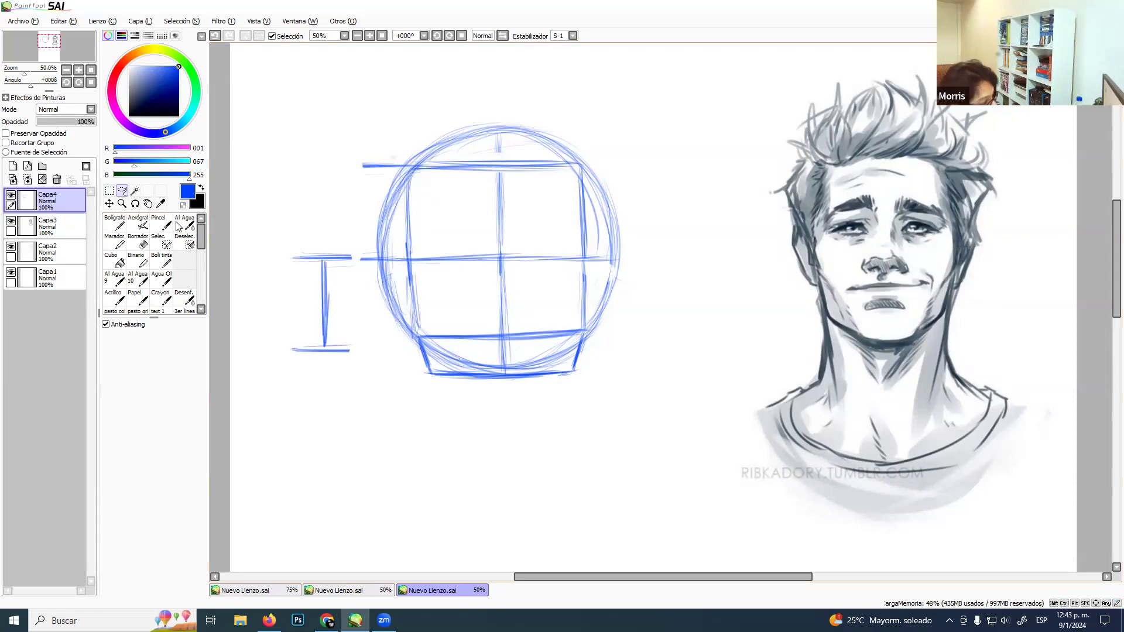
Erase the jaw and the lower part of the construction, and redraw the circle's lower arc with the blue ink brush.
click(139, 240)
mouse_move(450, 319)
mouse_down()
mouse_move(428, 334)
mouse_move(434, 353)
mouse_move(489, 351)
mouse_move(532, 369)
mouse_move(612, 359)
mouse_move(436, 353)
mouse_move(384, 334)
mouse_move(515, 326)
mouse_up()
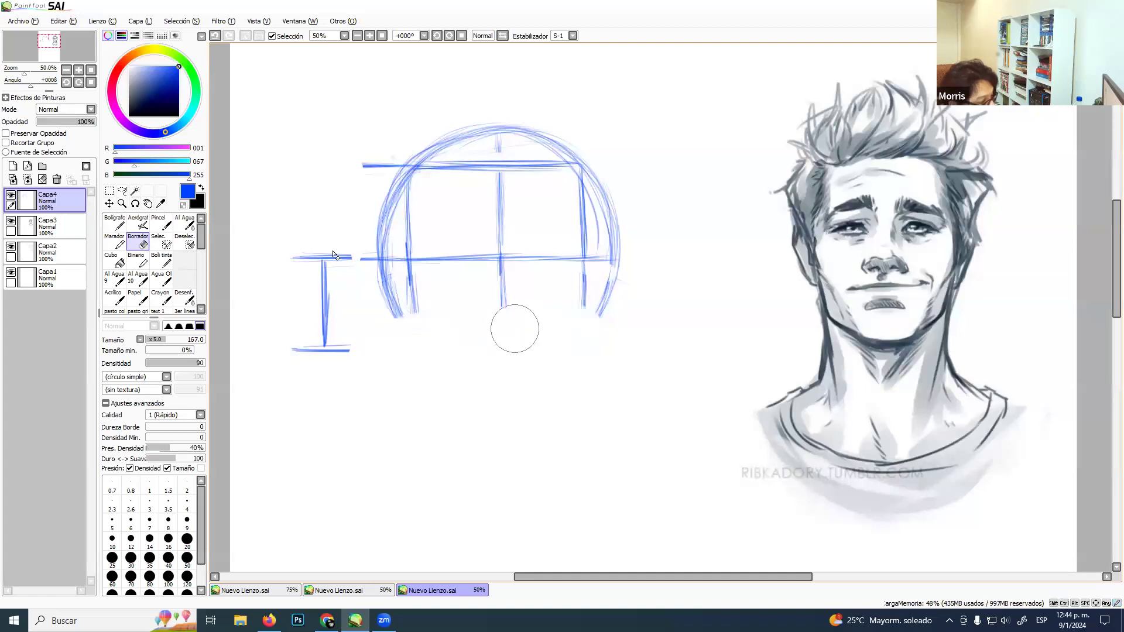
click(162, 261)
click(178, 67)
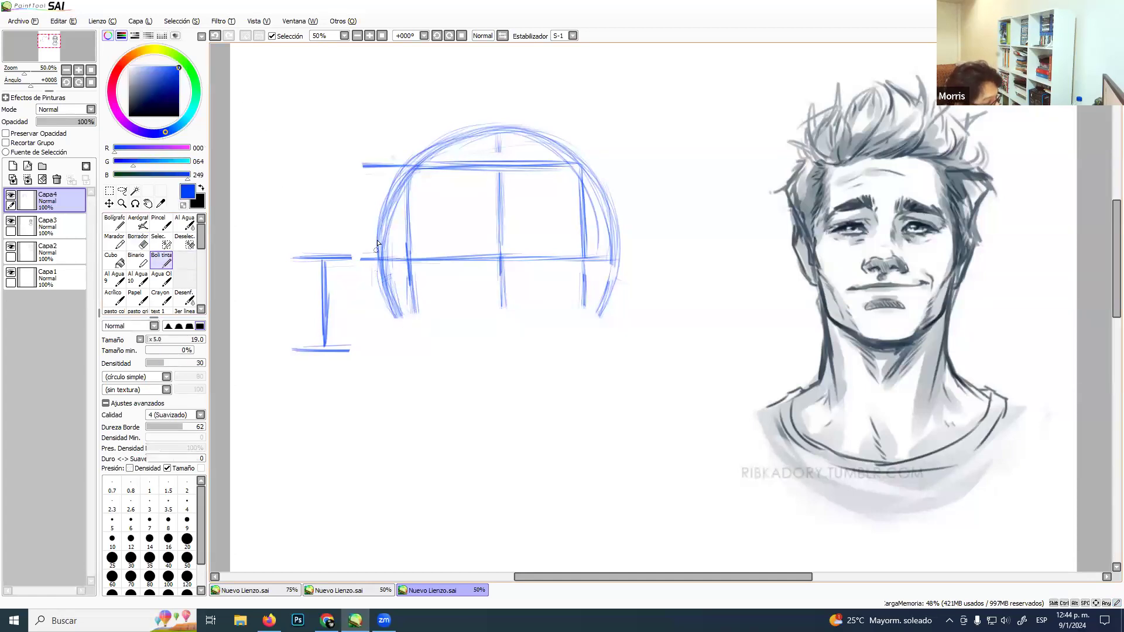
drag(379, 249, 391, 318)
drag(377, 271, 397, 336)
mouse_move(381, 291)
mouse_down()
mouse_move(420, 337)
mouse_move(394, 336)
mouse_move(393, 320)
mouse_move(430, 358)
mouse_up()
mouse_move(387, 299)
mouse_down()
mouse_move(471, 345)
mouse_move(465, 374)
mouse_up()
mouse_move(409, 339)
mouse_down()
mouse_move(524, 369)
mouse_move(424, 359)
mouse_move(567, 366)
mouse_move(507, 379)
mouse_move(547, 347)
mouse_move(559, 367)
mouse_up()
mouse_move(486, 370)
mouse_down()
mouse_move(585, 341)
mouse_move(599, 319)
mouse_up()
Redraw the square's lower sides and bottom edge level with the measuring mark, and extend the vertical centre guide down to it.
mouse_move(408, 269)
mouse_down()
mouse_move(409, 339)
mouse_move(408, 328)
mouse_move(412, 341)
mouse_move(470, 342)
mouse_move(419, 344)
mouse_move(513, 347)
mouse_up()
drag(431, 348, 582, 338)
drag(583, 285, 584, 338)
drag(501, 288, 501, 337)
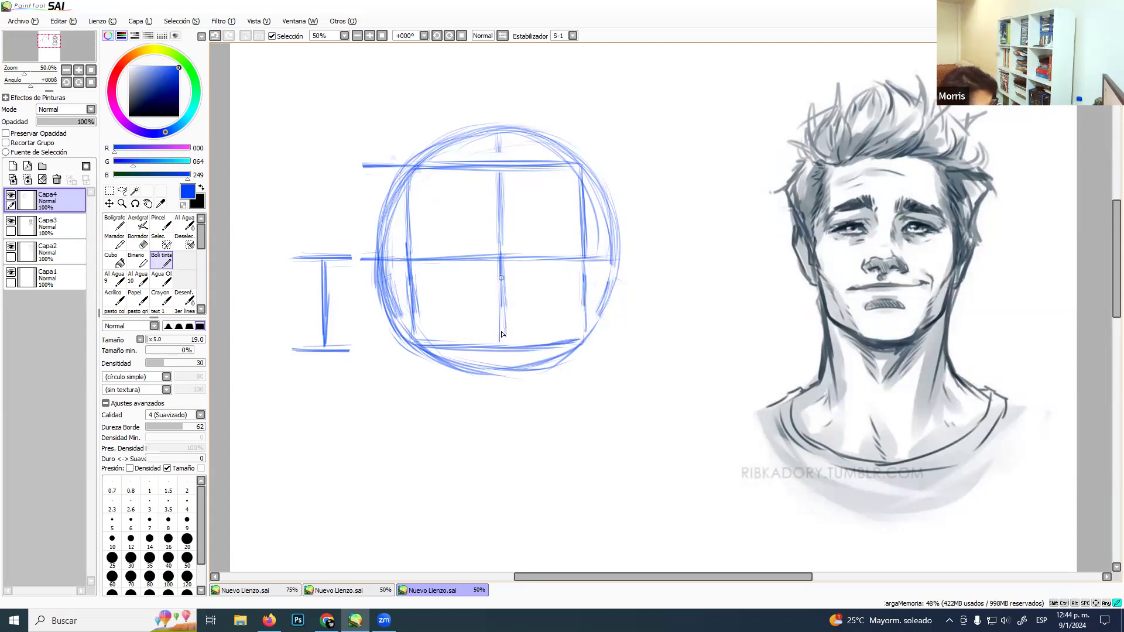
drag(501, 281, 501, 340)
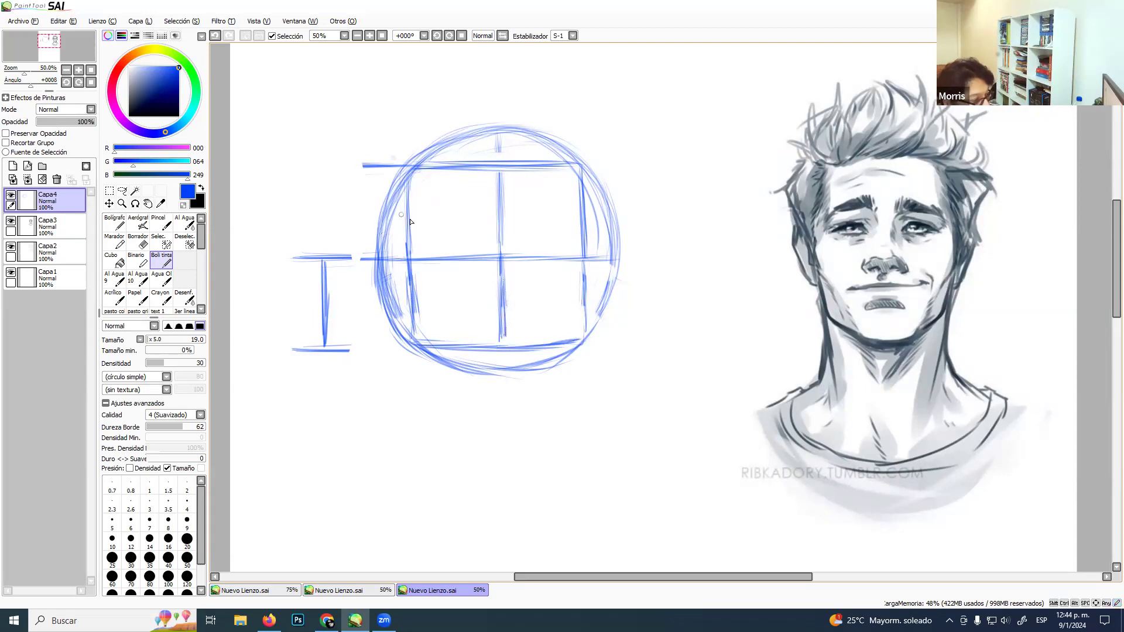
mouse_move(440, 196)
ctrl+alt+mouse_down()
mouse_move(443, 243)
mouse_move(437, 176)
mouse_move(446, 344)
ctrl+alt+mouse_up()
key(ctrl+z)
drag(445, 259, 445, 305)
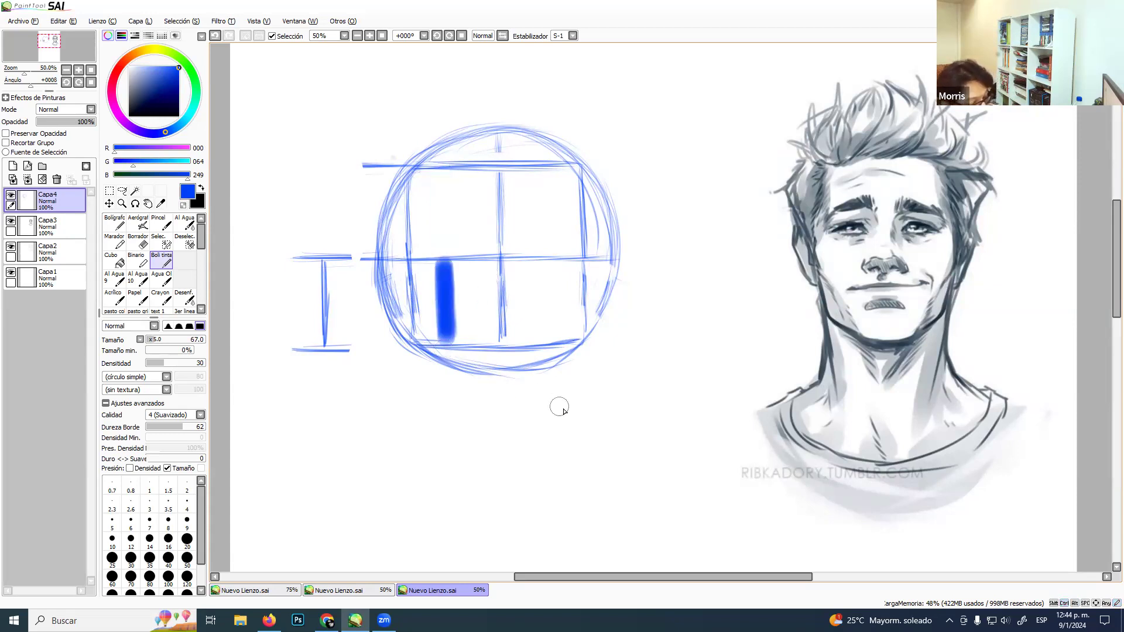
key(ctrl+z)
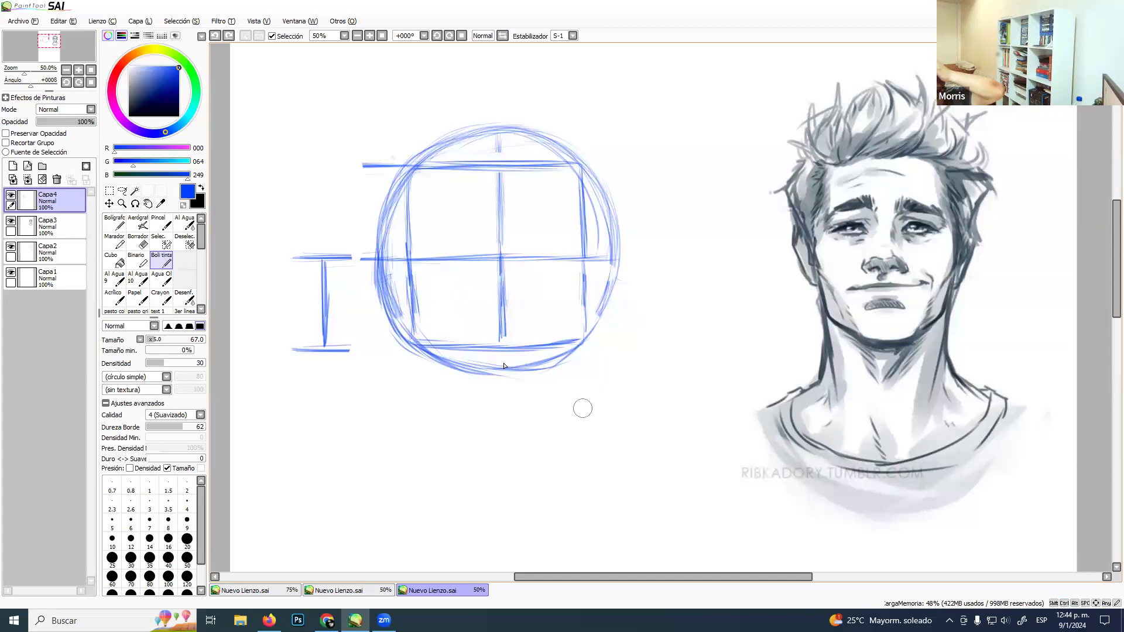
Set the ink brush size to 46 and try short slanted jaw lines below the square's lower corners.
ctrl+alt+drag(495, 353, 495, 360)
drag(414, 346, 430, 382)
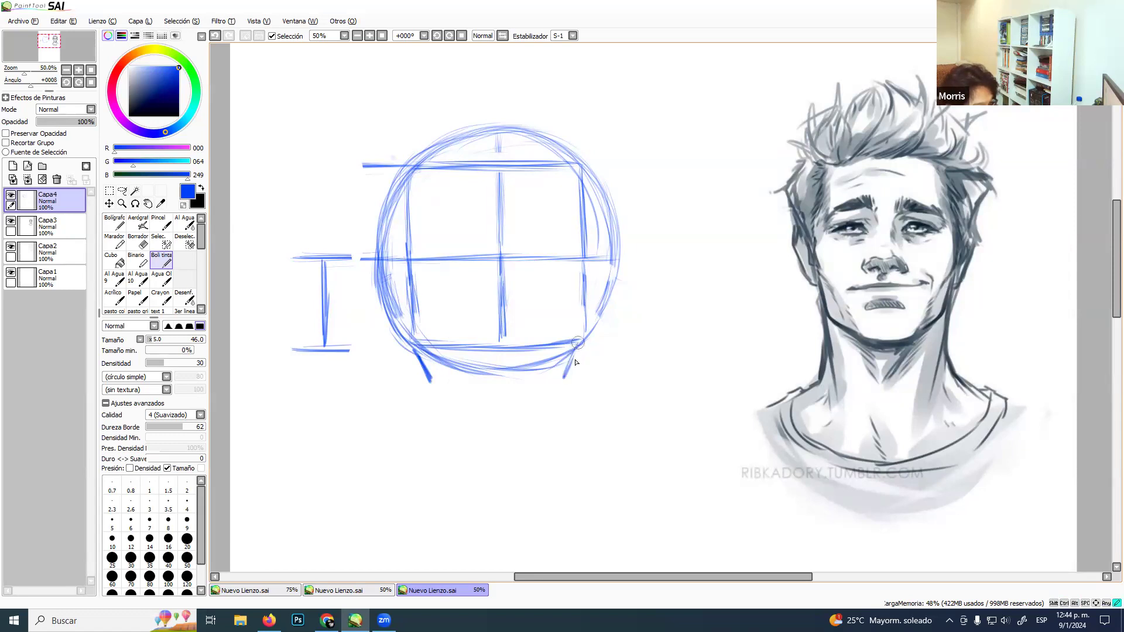
key(ctrl+z)
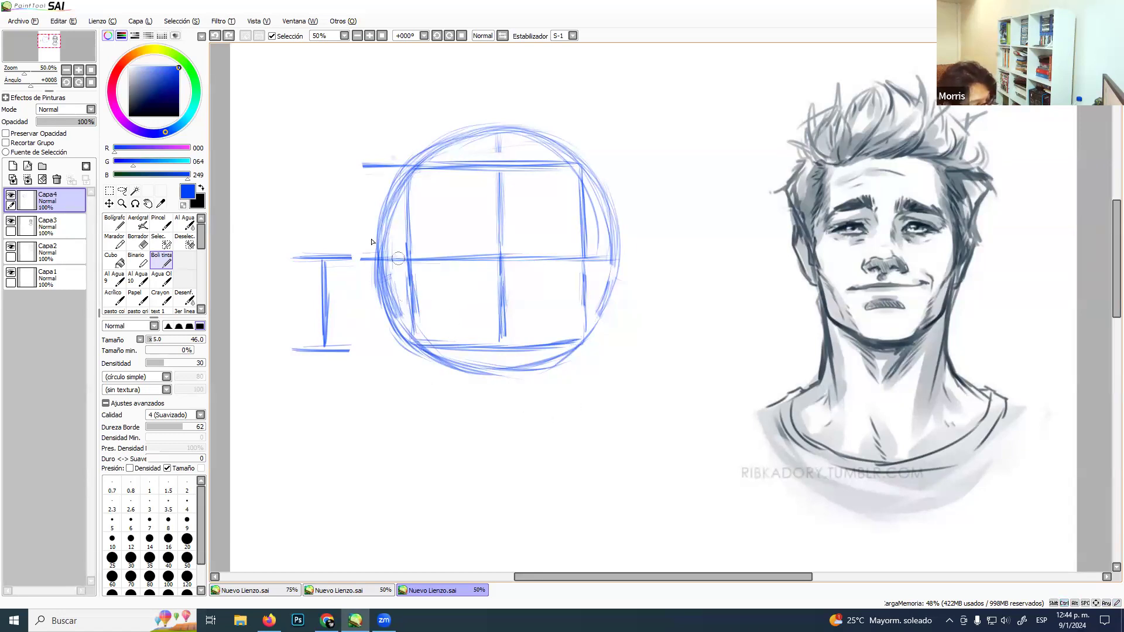
Lasso the measuring mark and move it onto the circle's left edge, with its upper end on the middle guide.
click(122, 191)
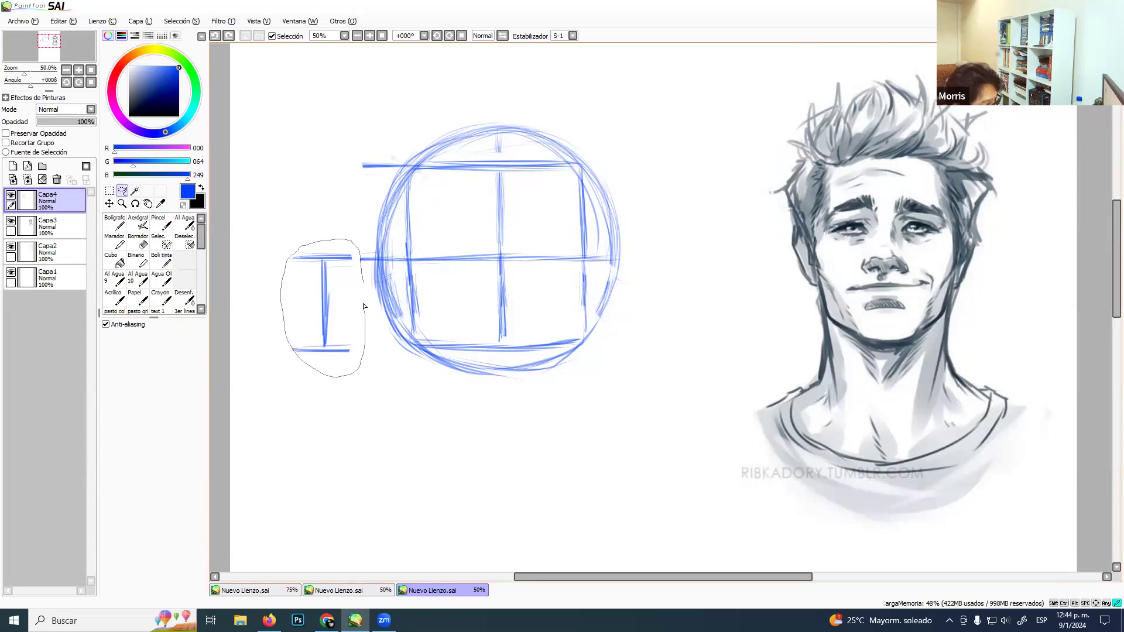
drag(363, 306, 362, 257)
key(ctrl+t)
mouse_move(323, 306)
mouse_down()
mouse_move(392, 395)
mouse_move(339, 313)
mouse_move(381, 212)
mouse_move(390, 309)
mouse_up()
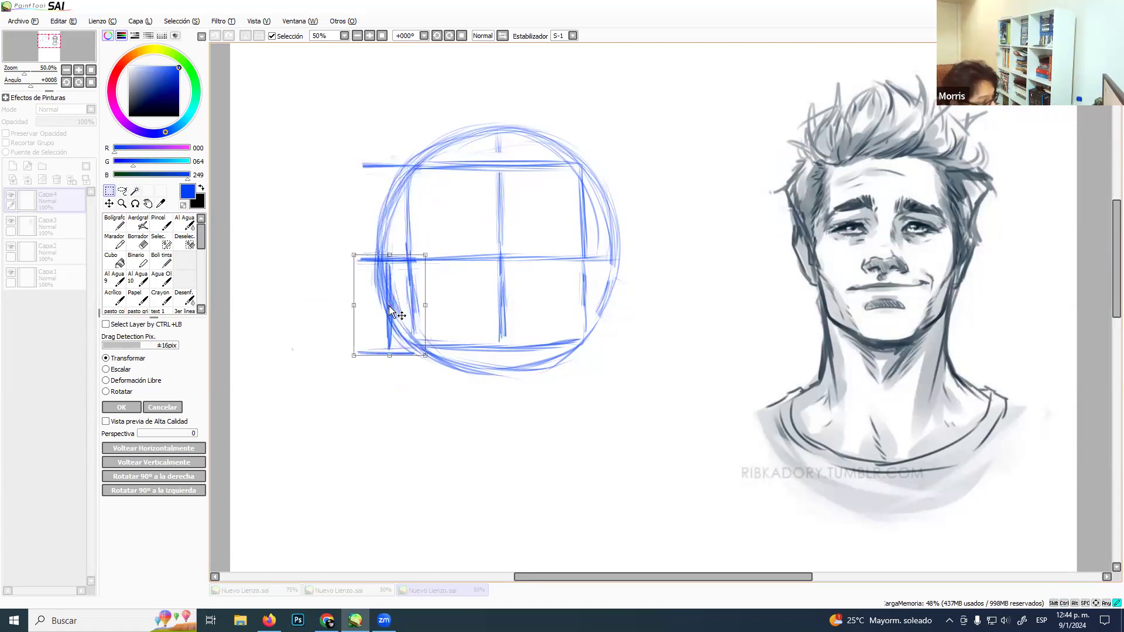
mouse_move(390, 309)
mouse_down()
mouse_move(387, 215)
mouse_move(405, 305)
mouse_up()
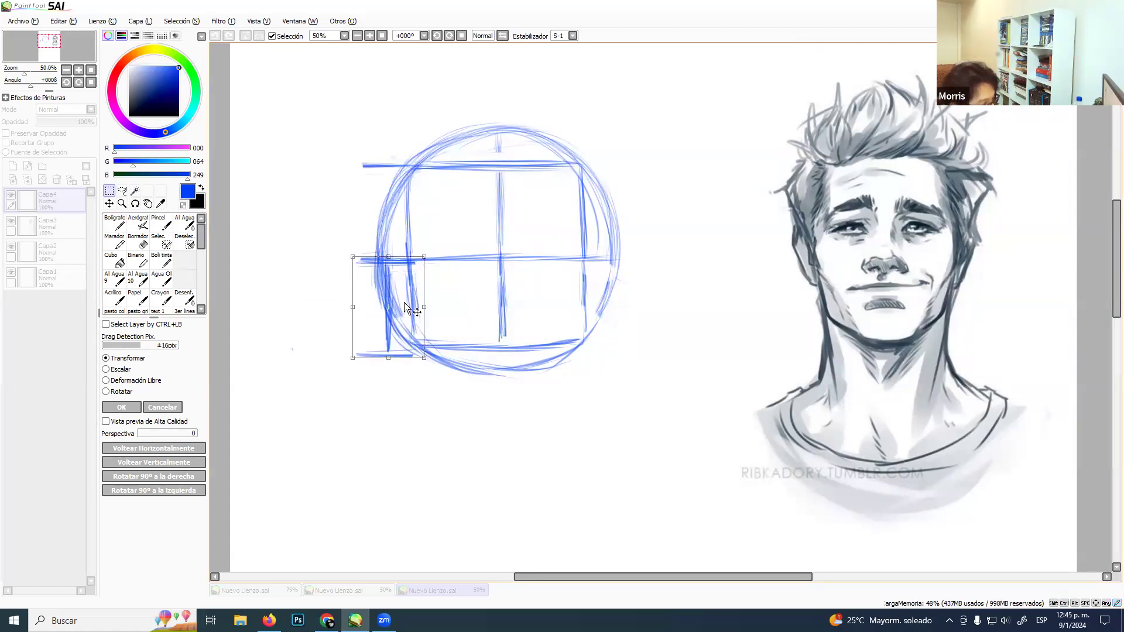
key(Return)
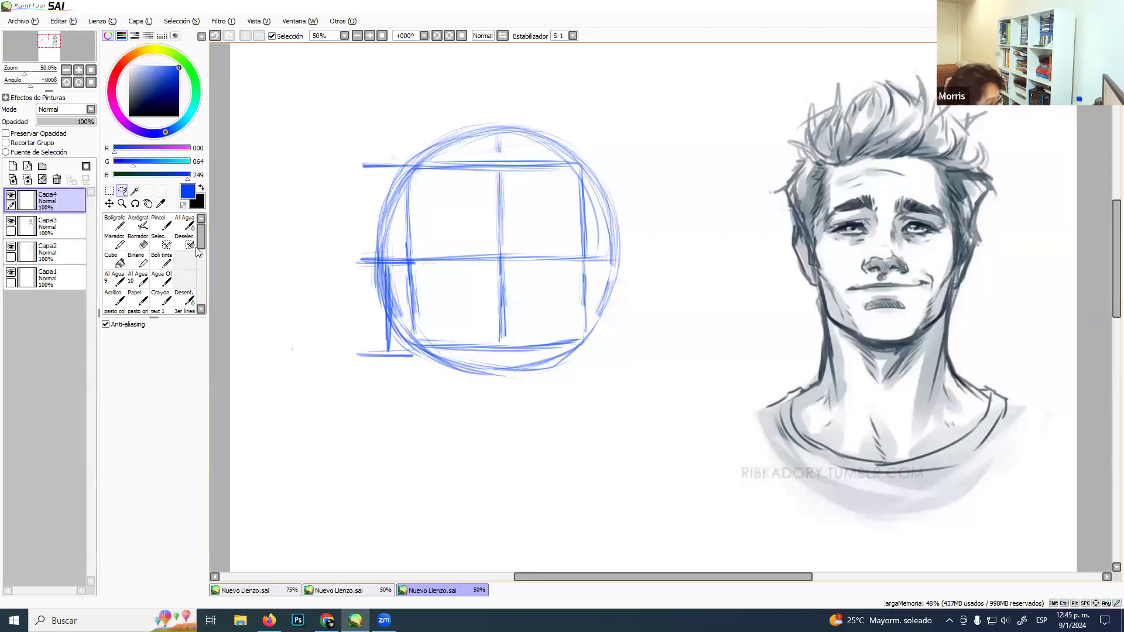
Redraw the square's bottom edge at the height of the measuring mark's lower end and reinforce its lower right side.
click(161, 259)
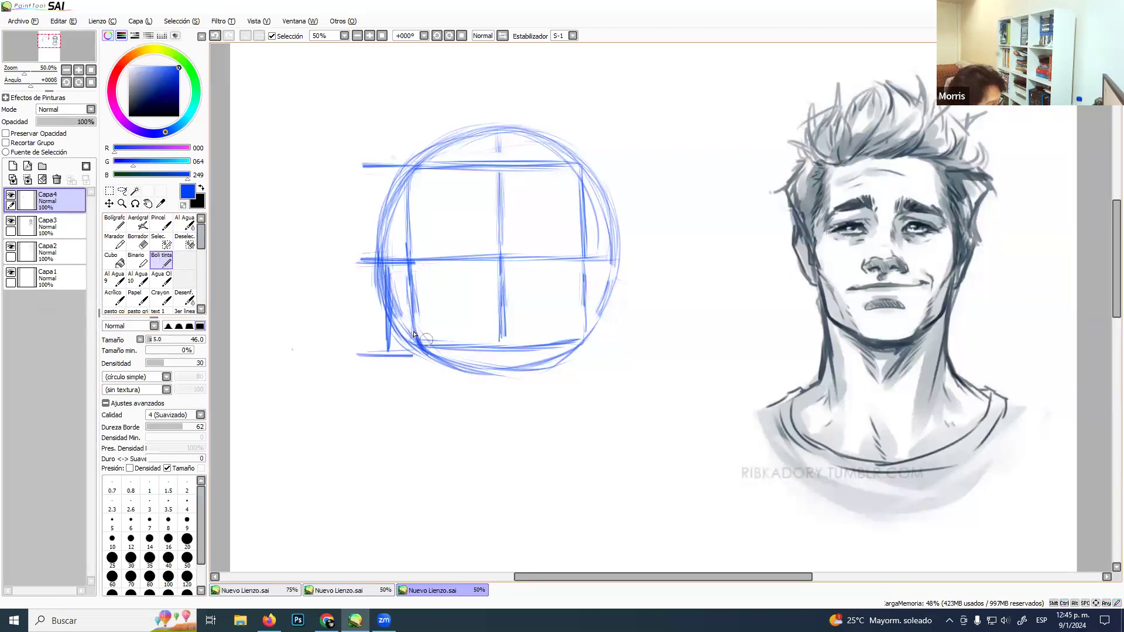
mouse_move(418, 338)
mouse_down()
mouse_move(453, 353)
mouse_move(567, 355)
mouse_up()
drag(480, 356, 581, 353)
drag(581, 292, 587, 326)
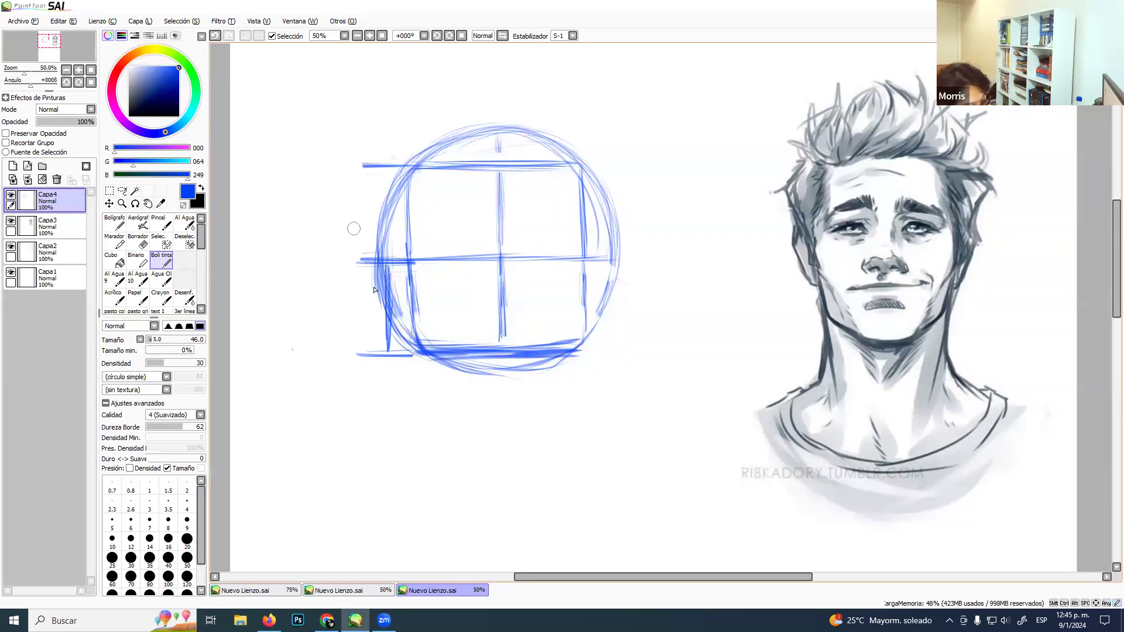
Erase the circle's lower arc, the square's bottom edge and the lower part of the measuring mark.
key(ctrl+t)
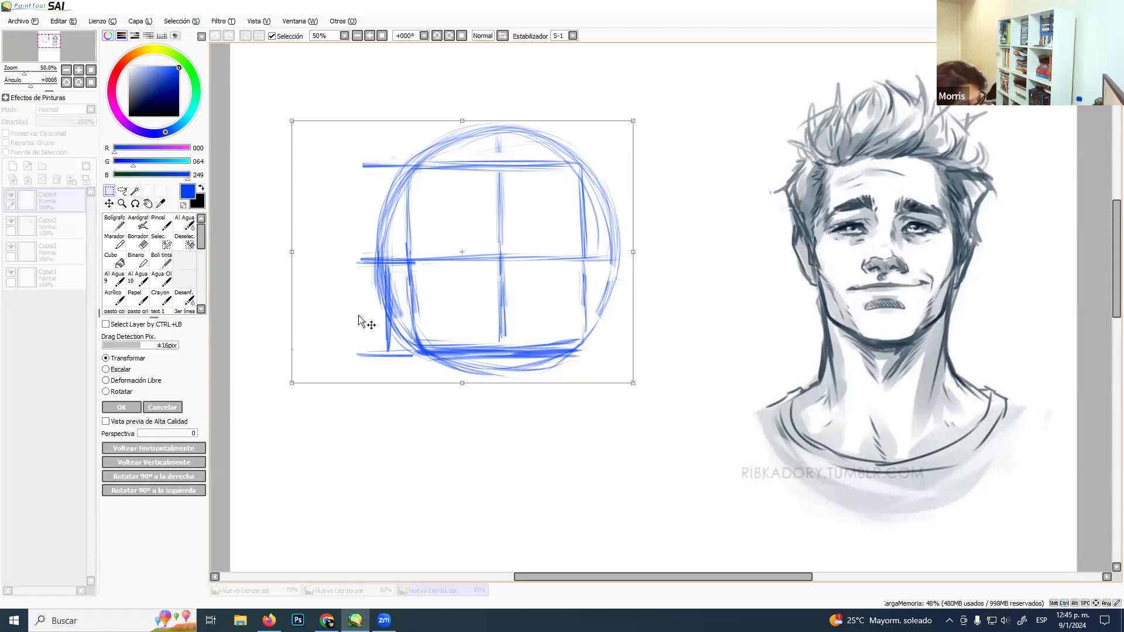
key(Return)
key(e)
mouse_move(396, 350)
ctrl+alt+mouse_down()
mouse_move(371, 346)
mouse_move(374, 330)
mouse_move(391, 345)
mouse_move(369, 314)
mouse_move(388, 277)
mouse_move(390, 299)
mouse_move(387, 287)
mouse_move(469, 342)
mouse_move(439, 342)
mouse_move(492, 346)
mouse_move(436, 352)
mouse_move(541, 355)
mouse_move(573, 344)
mouse_move(493, 361)
mouse_move(577, 359)
mouse_move(511, 353)
ctrl+alt+mouse_up()
Redraw the square's straight bottom edge and the circle's lower arc with the ink brush.
click(161, 260)
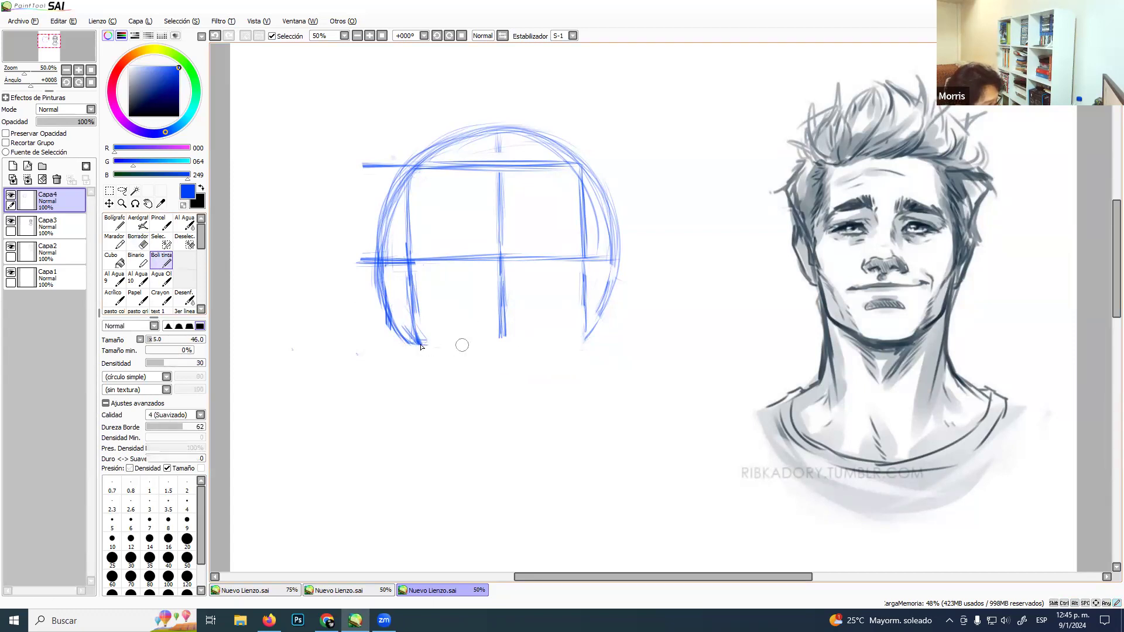
drag(418, 345, 567, 343)
drag(486, 346, 588, 338)
mouse_move(403, 334)
mouse_down()
mouse_move(436, 374)
mouse_move(504, 377)
mouse_up()
drag(436, 368, 546, 377)
mouse_move(474, 372)
mouse_down()
mouse_move(565, 370)
mouse_move(600, 322)
mouse_up()
mouse_move(428, 351)
mouse_down()
mouse_move(468, 367)
mouse_move(560, 363)
mouse_move(590, 340)
mouse_up()
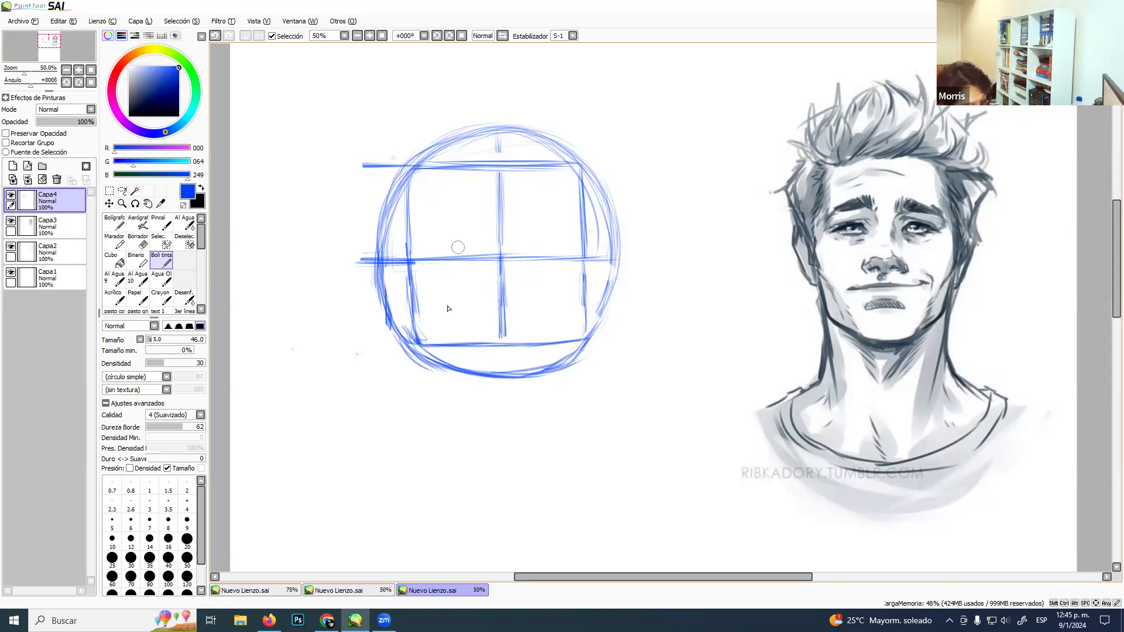
Extend the square's bottom edge, middle guide and top edge past the circle's left side and draw a thick I-shaped measuring mark between the upper two.
mouse_move(366, 341)
mouse_down()
mouse_move(415, 342)
mouse_move(348, 342)
mouse_move(437, 347)
mouse_up()
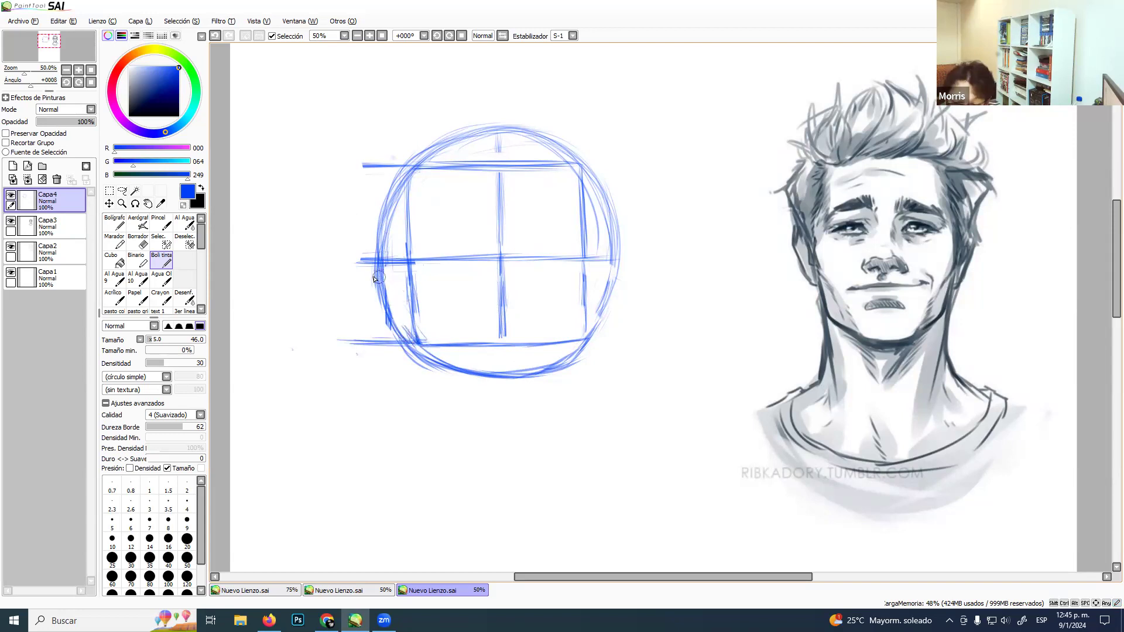
drag(343, 260, 408, 251)
drag(343, 171, 442, 170)
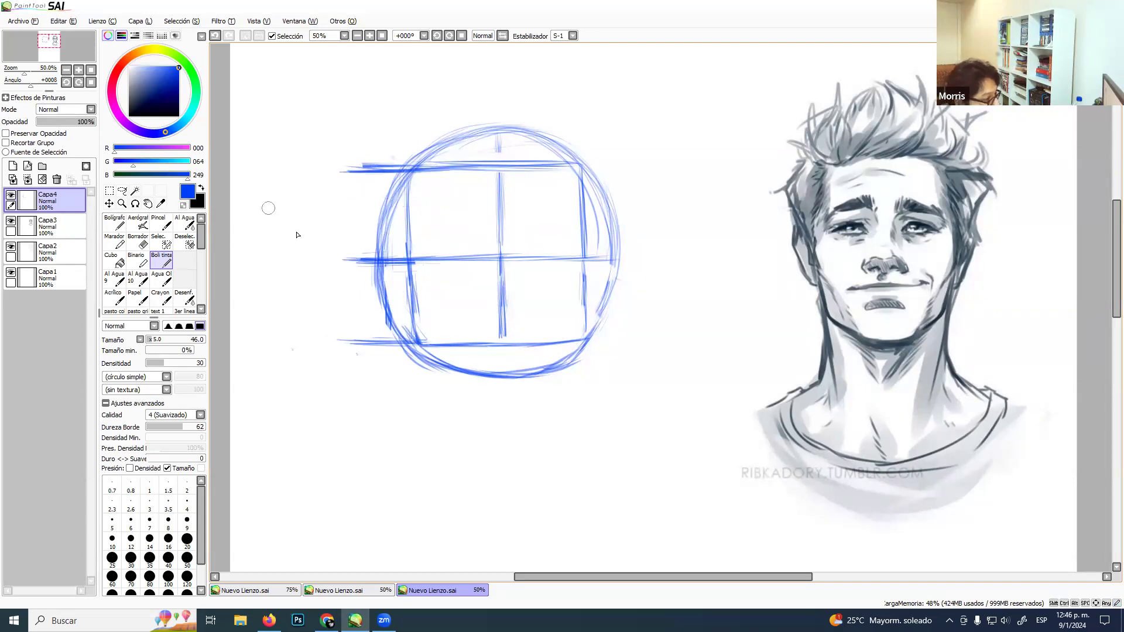
mouse_move(338, 174)
mouse_down()
mouse_move(337, 254)
mouse_move(317, 254)
mouse_move(355, 176)
mouse_up()
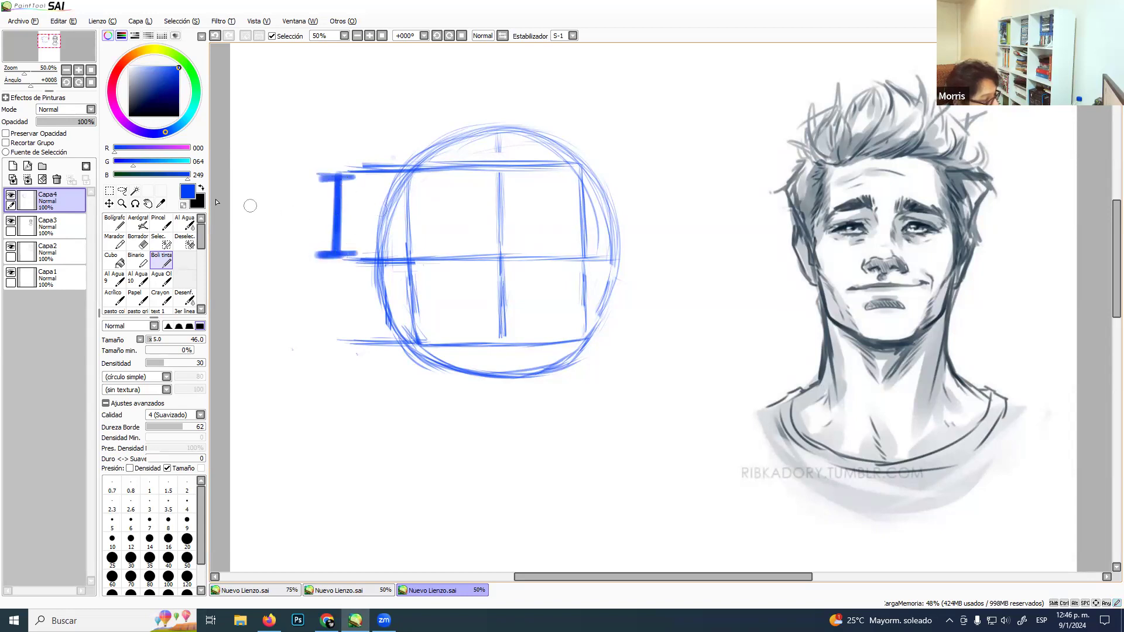
Lasso the I-shaped measuring mark and move it down so its upper end meets the square's bottom edge.
click(120, 192)
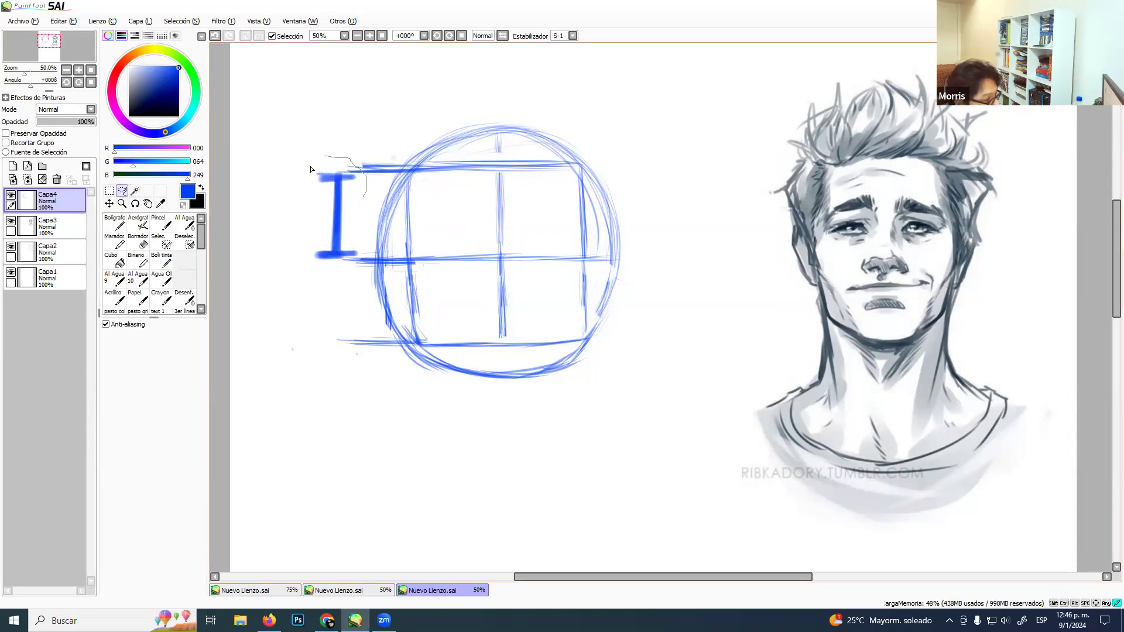
key(ctrl+t)
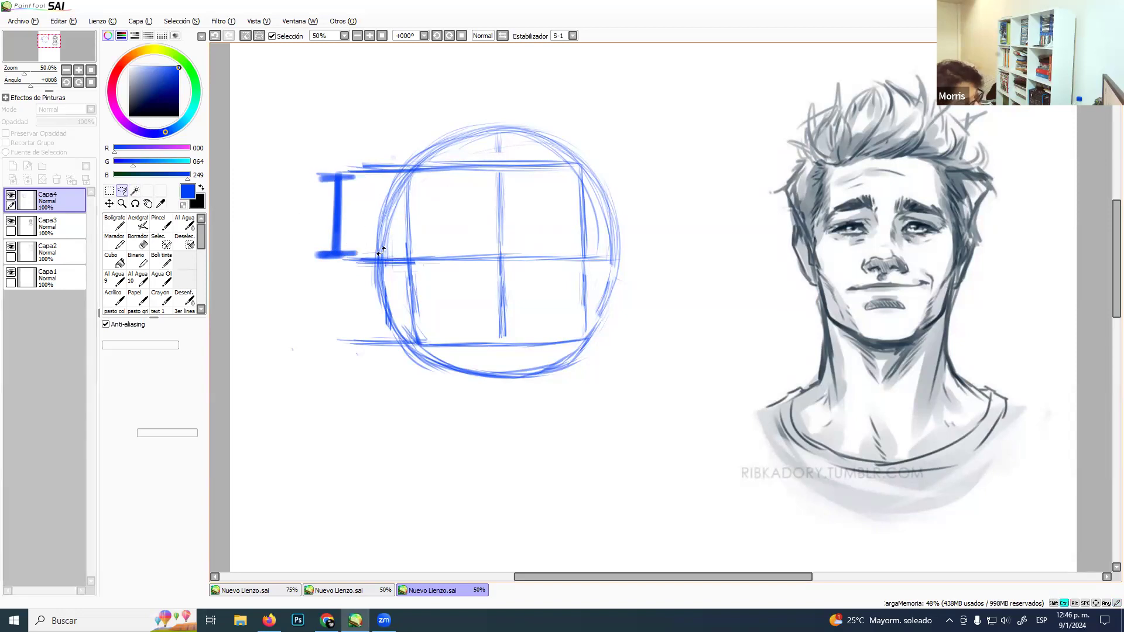
mouse_move(340, 236)
mouse_down()
mouse_move(345, 404)
mouse_move(341, 390)
mouse_up()
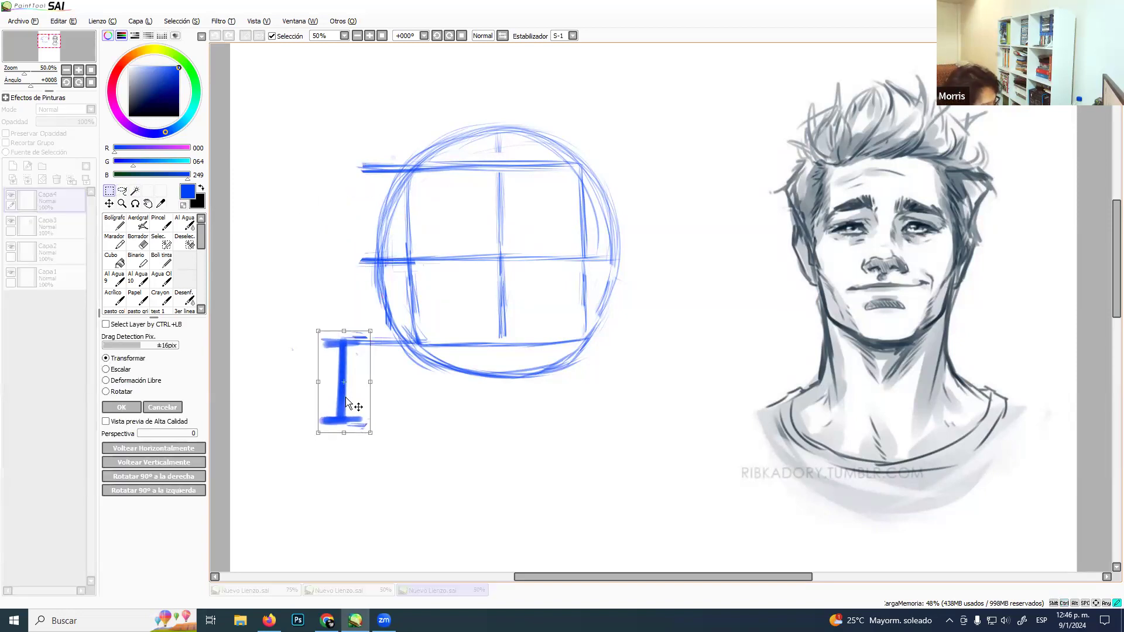
key(Return)
key(ctrl+d)
Draw slanted jaw sides from the square's lower corners with the ink brush and join them with a horizontal line just below the circle.
click(157, 275)
click(161, 260)
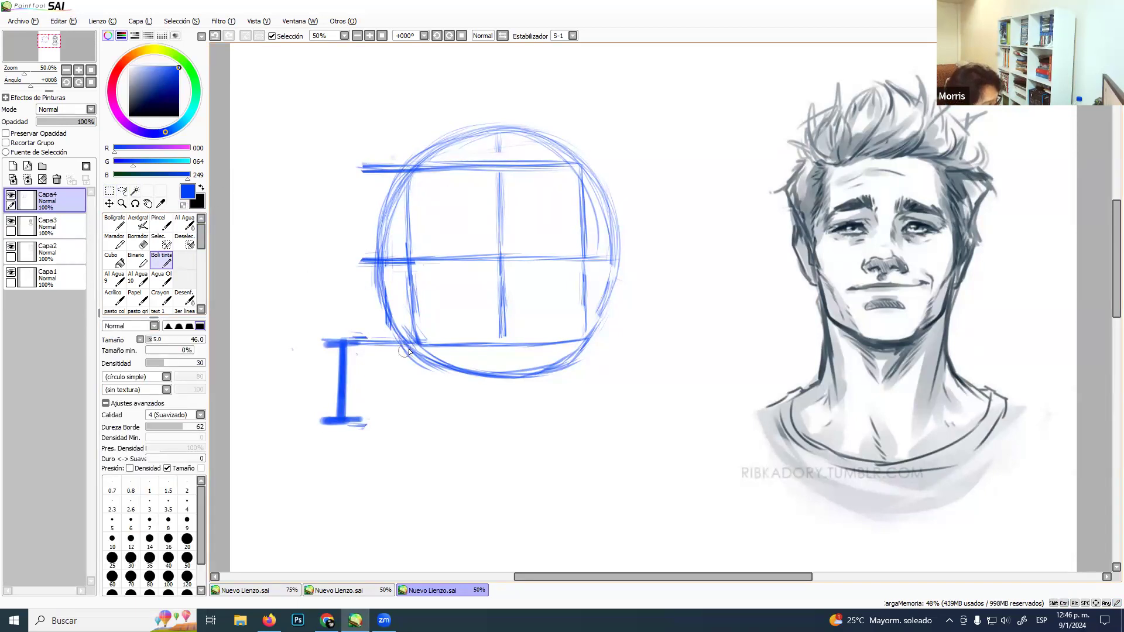
drag(417, 351, 436, 385)
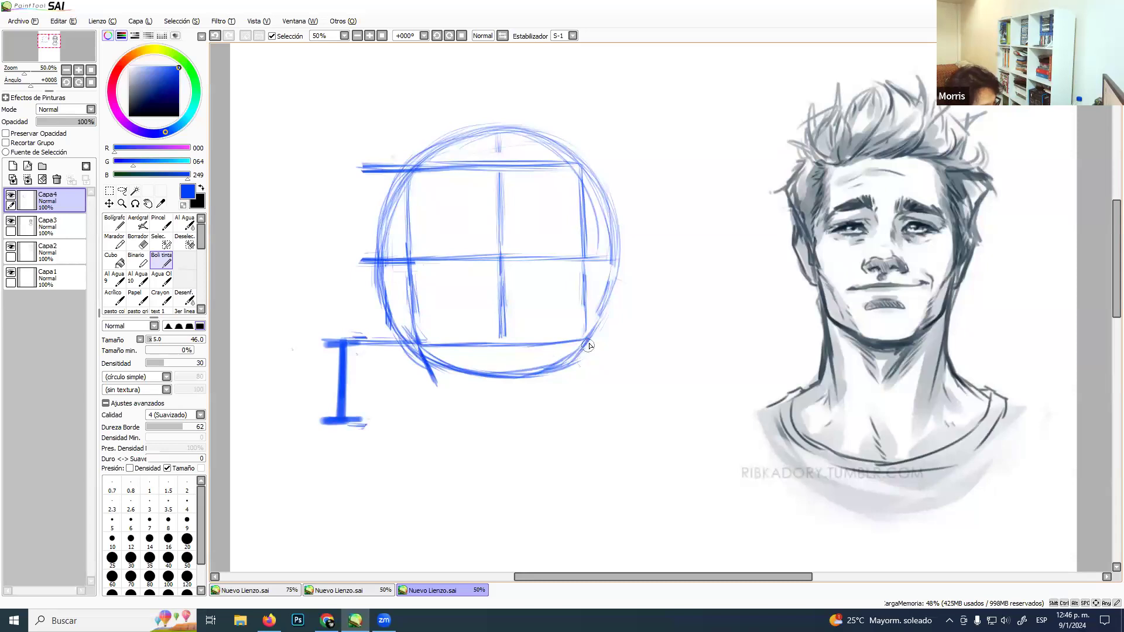
drag(588, 338, 571, 378)
drag(436, 383, 566, 382)
drag(468, 384, 572, 381)
drag(480, 383, 574, 382)
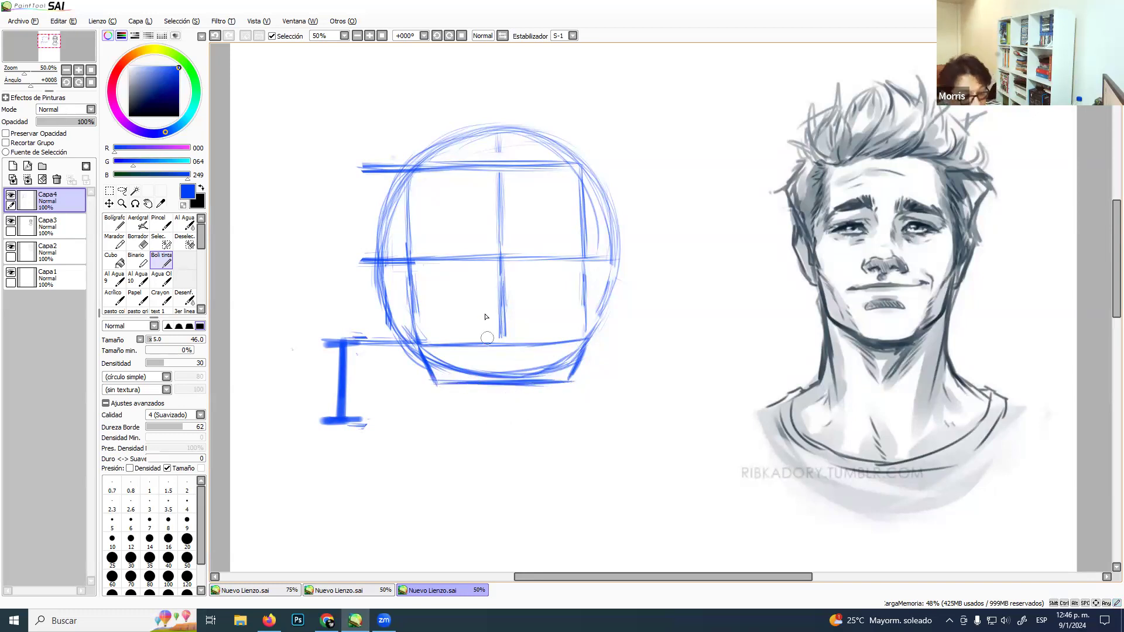
Draw a long chin line at the height of the measuring mark's lower end and extend the tapering jaw sides down to it.
drag(371, 425, 546, 426)
drag(465, 424, 604, 423)
drag(518, 425, 646, 417)
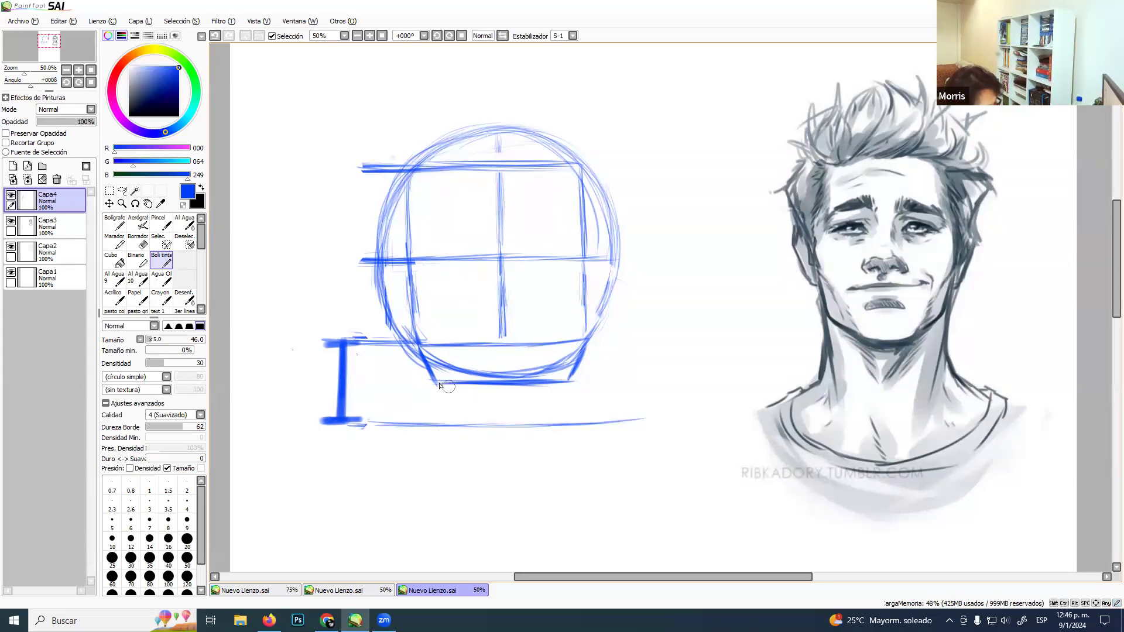
mouse_move(430, 376)
mouse_down()
mouse_move(477, 430)
mouse_move(473, 416)
mouse_move(521, 426)
mouse_move(473, 422)
mouse_move(506, 427)
mouse_move(552, 411)
mouse_move(537, 425)
mouse_move(569, 382)
mouse_move(553, 403)
mouse_up()
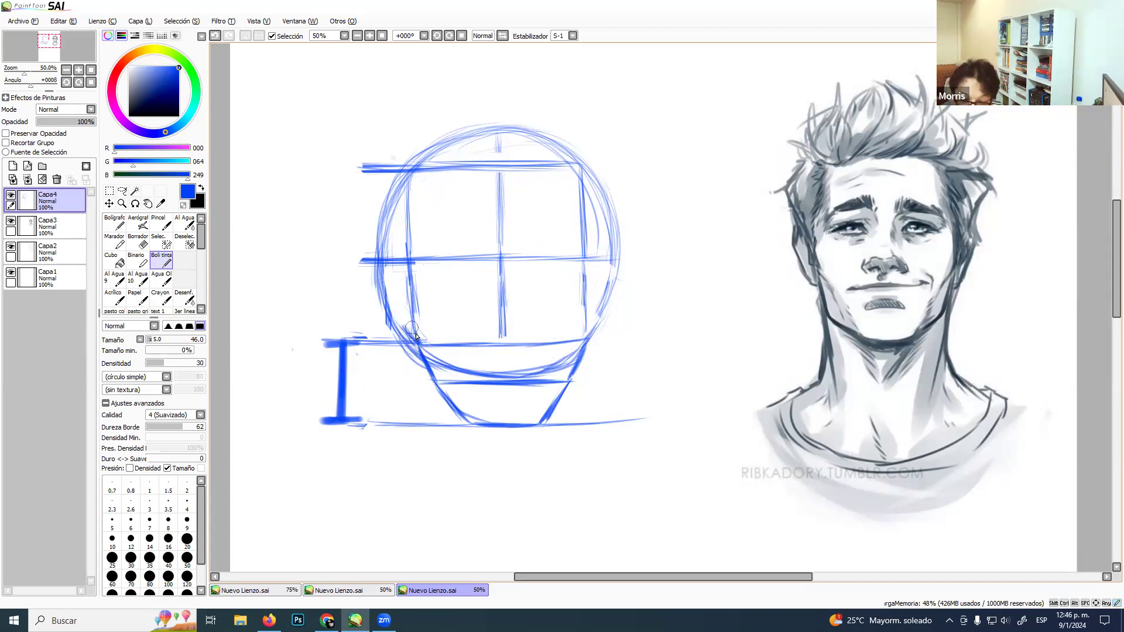
Reinforce the circle's outline with darker strokes along its left side, crown and right side.
mouse_move(419, 355)
mouse_down()
mouse_move(382, 278)
mouse_move(391, 314)
mouse_move(394, 226)
mouse_move(370, 260)
mouse_move(431, 149)
mouse_move(419, 171)
mouse_move(516, 134)
mouse_move(456, 141)
mouse_move(600, 181)
mouse_up()
drag(553, 143, 612, 228)
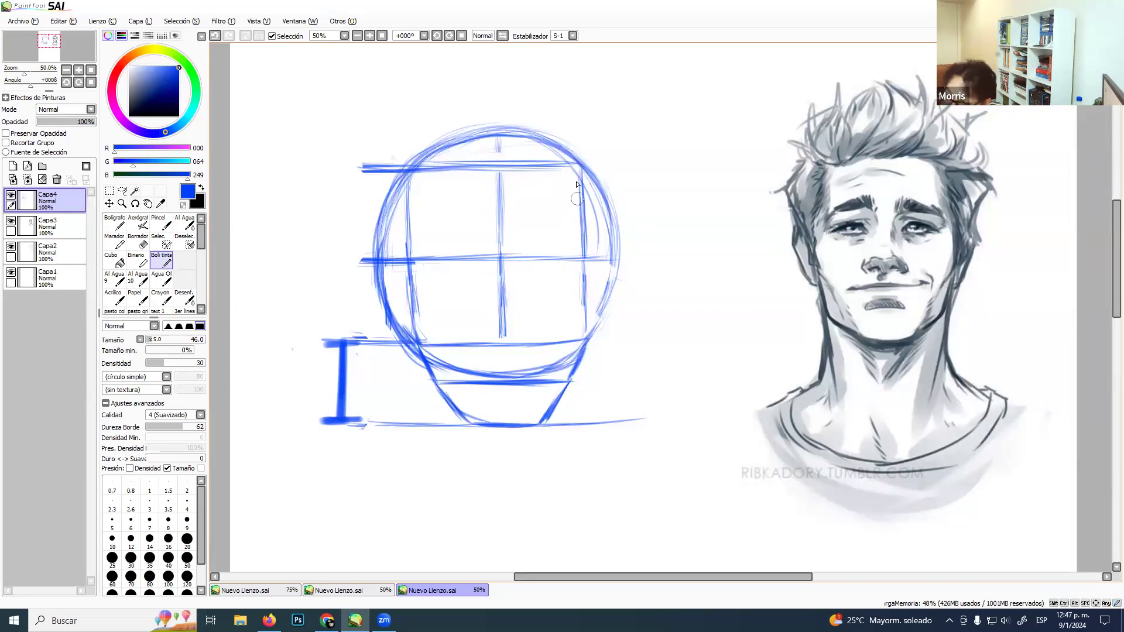
mouse_move(596, 212)
mouse_down()
mouse_move(614, 243)
mouse_move(583, 178)
mouse_move(605, 241)
mouse_move(604, 314)
mouse_move(611, 239)
mouse_move(571, 355)
mouse_move(598, 331)
mouse_move(559, 358)
mouse_up()
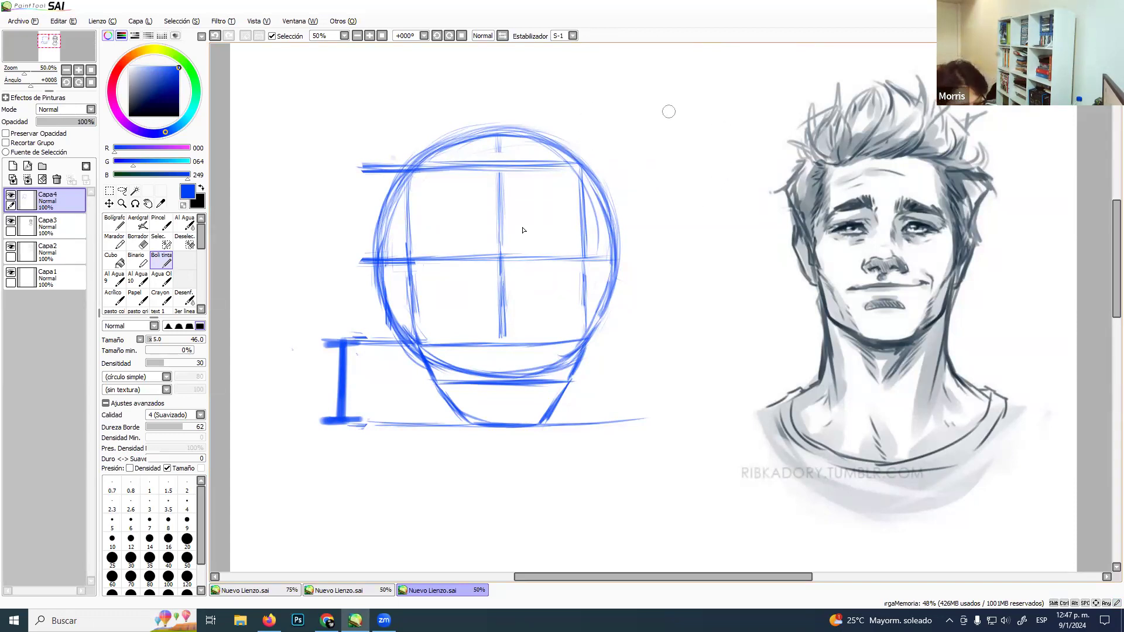
Erase the thick I-shaped measuring mark beside the jaw and return to the ink brush.
key(e)
mouse_move(351, 345)
mouse_down()
mouse_move(329, 420)
mouse_move(347, 418)
mouse_move(349, 407)
mouse_move(321, 422)
mouse_move(351, 423)
mouse_move(351, 335)
mouse_up()
click(161, 259)
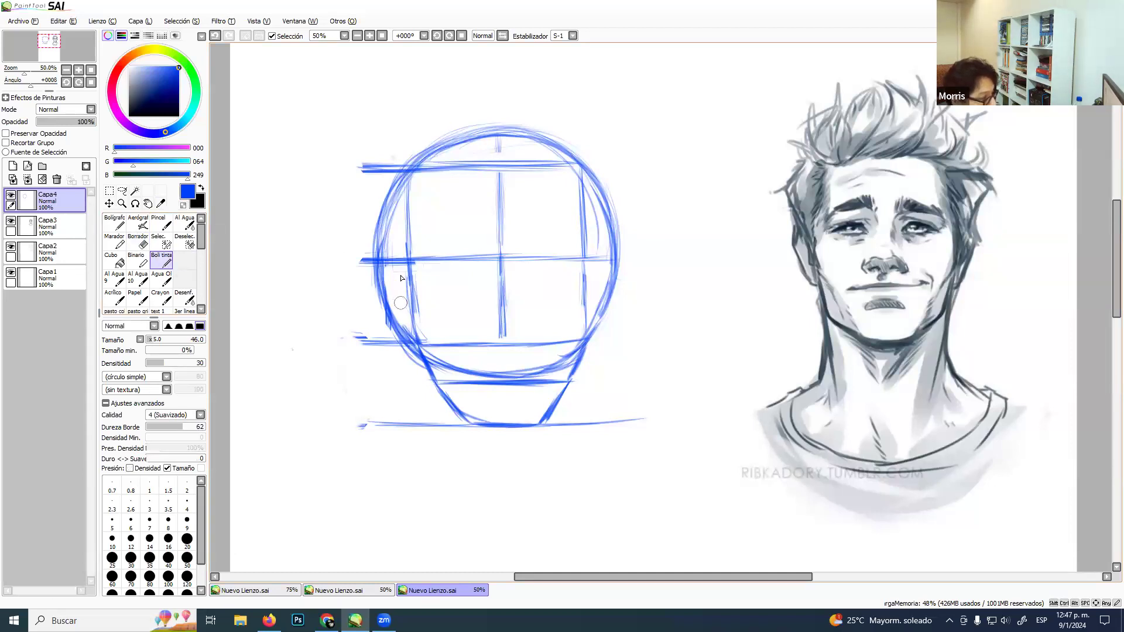
Try labelling the head's three equal sections with a letter A inside the outline.
mouse_move(432, 232)
mouse_down()
mouse_move(445, 196)
mouse_move(458, 220)
mouse_up()
mouse_move(436, 308)
mouse_down()
mouse_move(469, 308)
mouse_move(464, 296)
mouse_up()
mouse_move(443, 404)
mouse_down()
mouse_move(459, 361)
mouse_move(481, 404)
mouse_move(476, 391)
mouse_up()
key(ctrl+z)
key(ctrl+z)
key(ctrl+z)
key(ctrl+z)
key(ctrl+z)
key(ctrl+z)
key(ctrl+z)
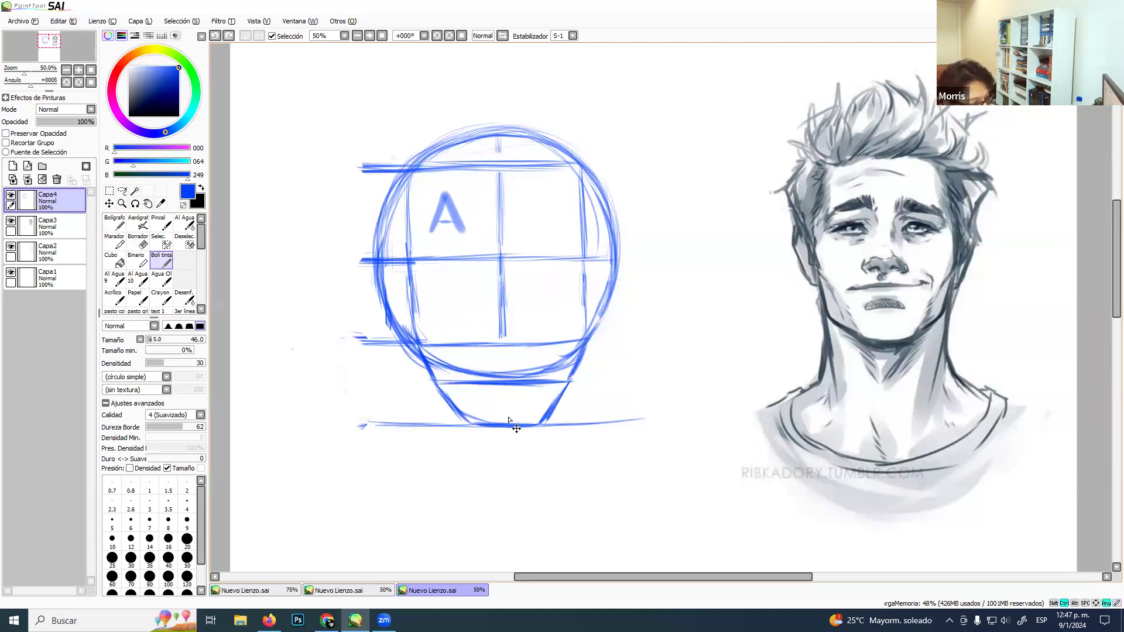
Write a letter A outside the head beside each of the three equal sections.
mouse_move(315, 247)
mouse_down()
mouse_move(348, 246)
mouse_move(346, 232)
mouse_up()
mouse_move(316, 319)
mouse_down()
mouse_move(331, 281)
mouse_move(349, 321)
mouse_up()
drag(319, 305, 347, 305)
drag(325, 404, 343, 362)
mouse_move(343, 361)
mouse_down()
mouse_move(363, 404)
mouse_move(357, 389)
mouse_up()
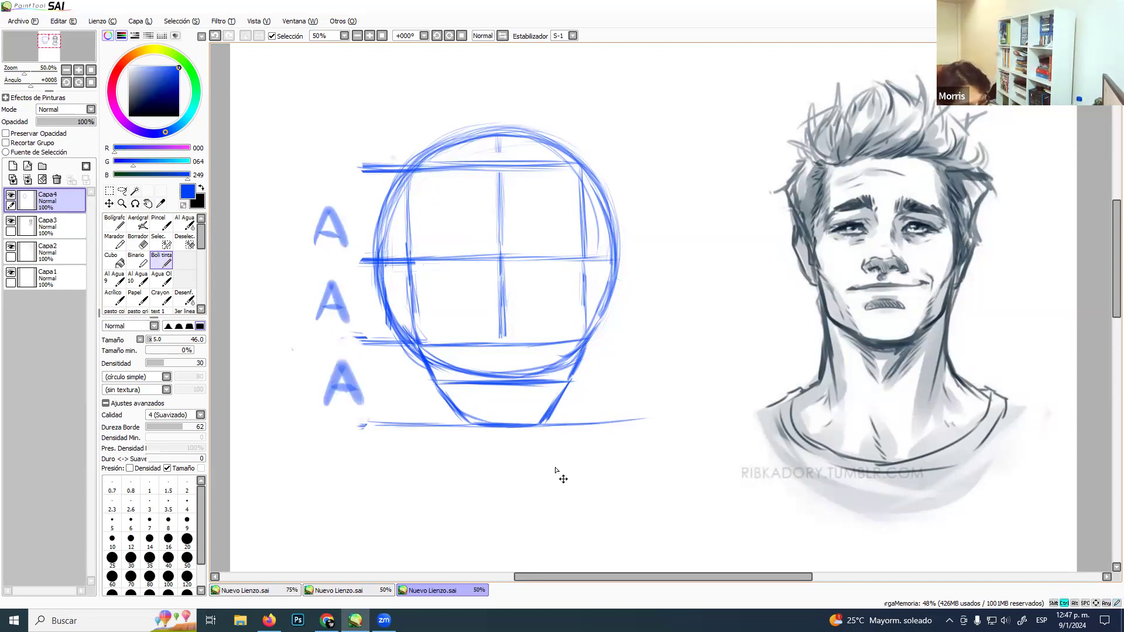
Undo the three letters A written beside the head.
key(ctrl+z)
key(ctrl+z)
key(ctrl+z)
key(ctrl+z)
key(ctrl+z)
key(ctrl+z)
key(ctrl+z)
key(ctrl+z)
key(ctrl+z)
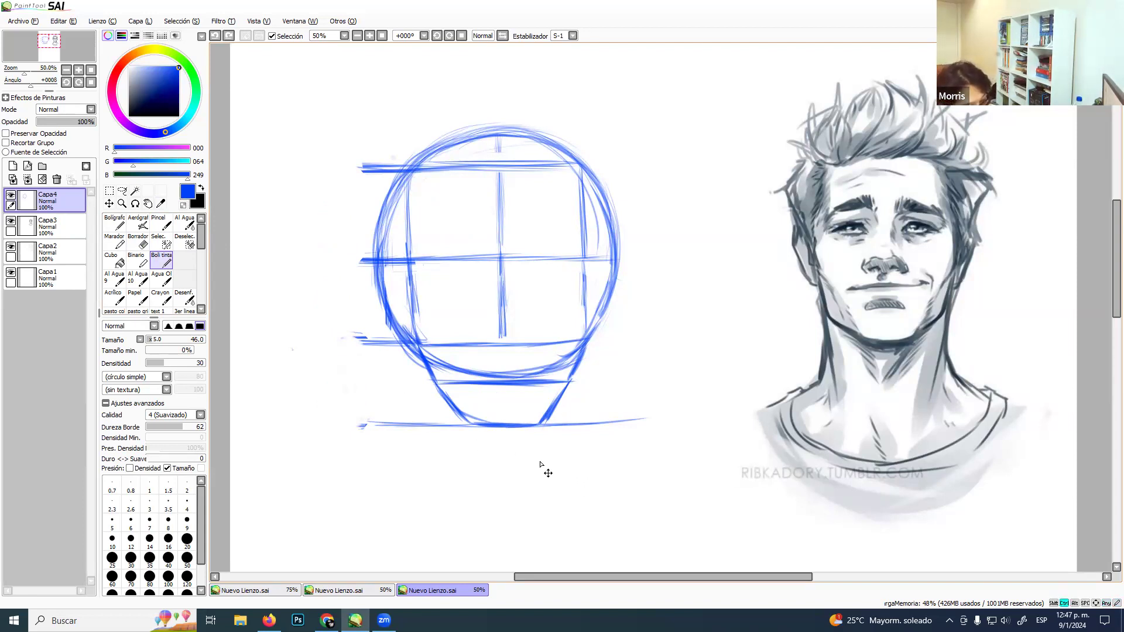
Set the ink brush size to 36 and reinforce the long horizontal chin line.
ctrl+alt+drag(448, 402, 436, 410)
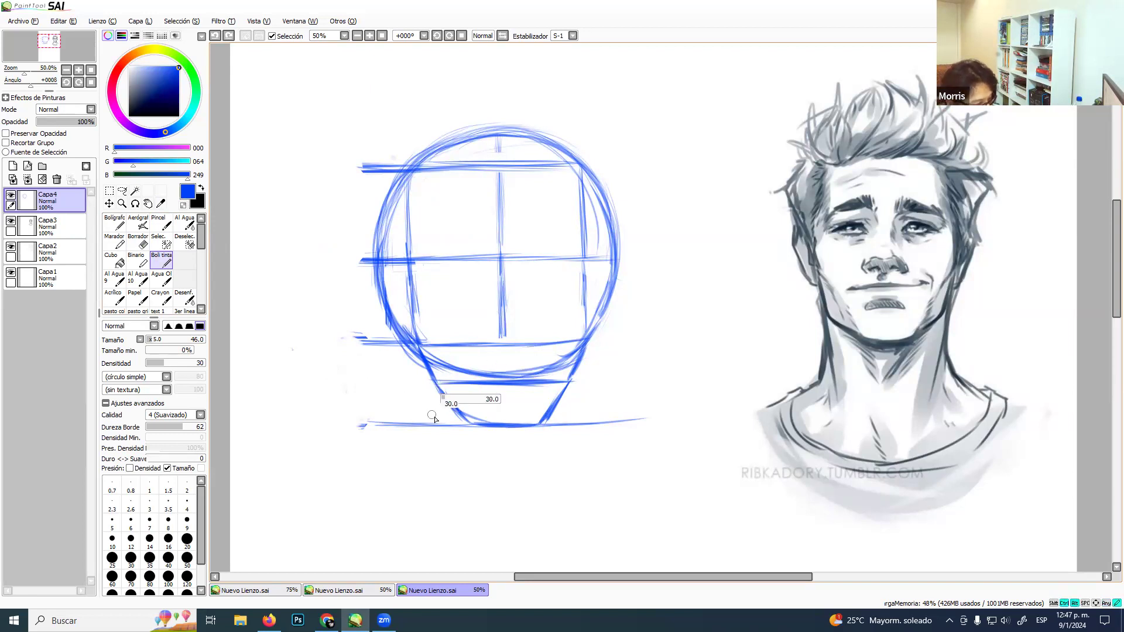
drag(369, 423, 532, 426)
drag(462, 427, 606, 431)
drag(533, 427, 643, 431)
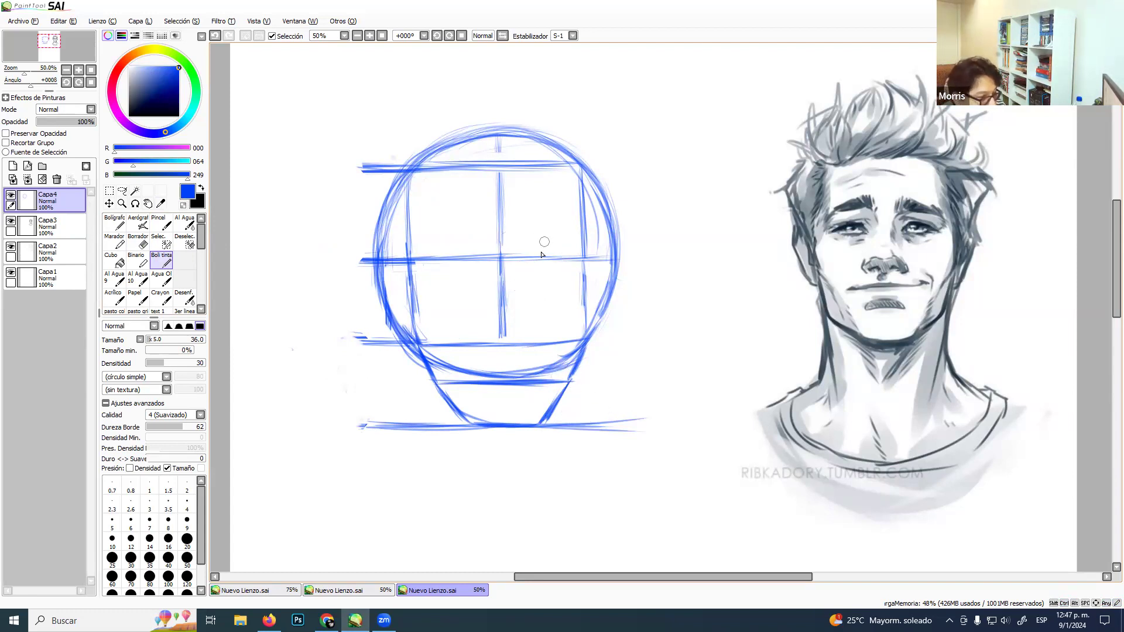
Enlarge the reference portrait on layer Capa3 and position it so its face is about as large as the head construction.
click(64, 230)
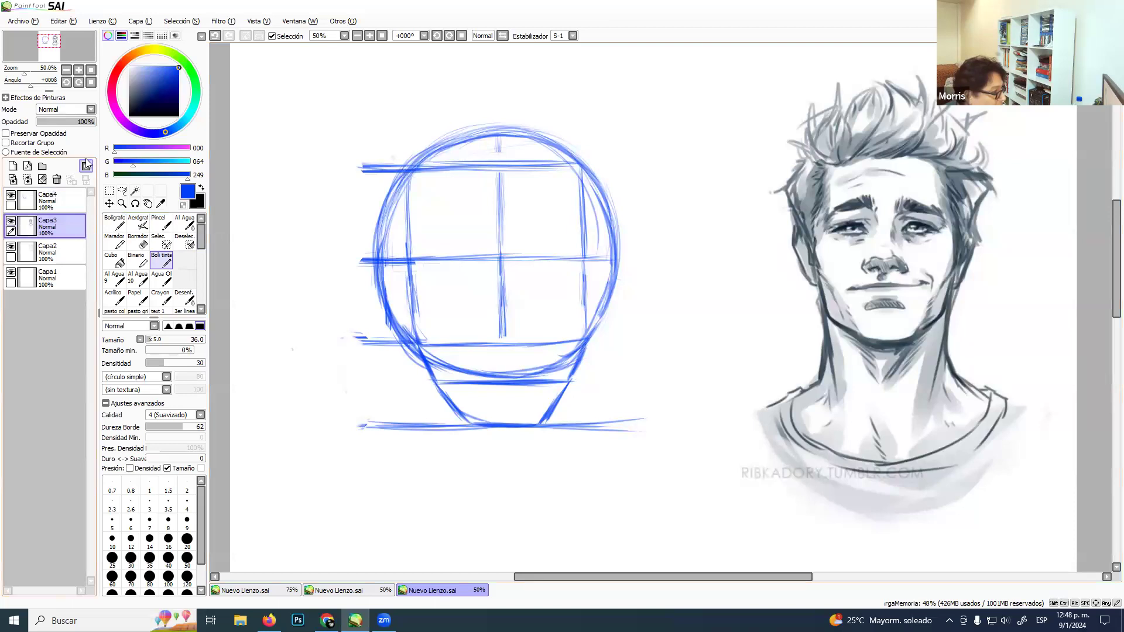
key(ctrl+t)
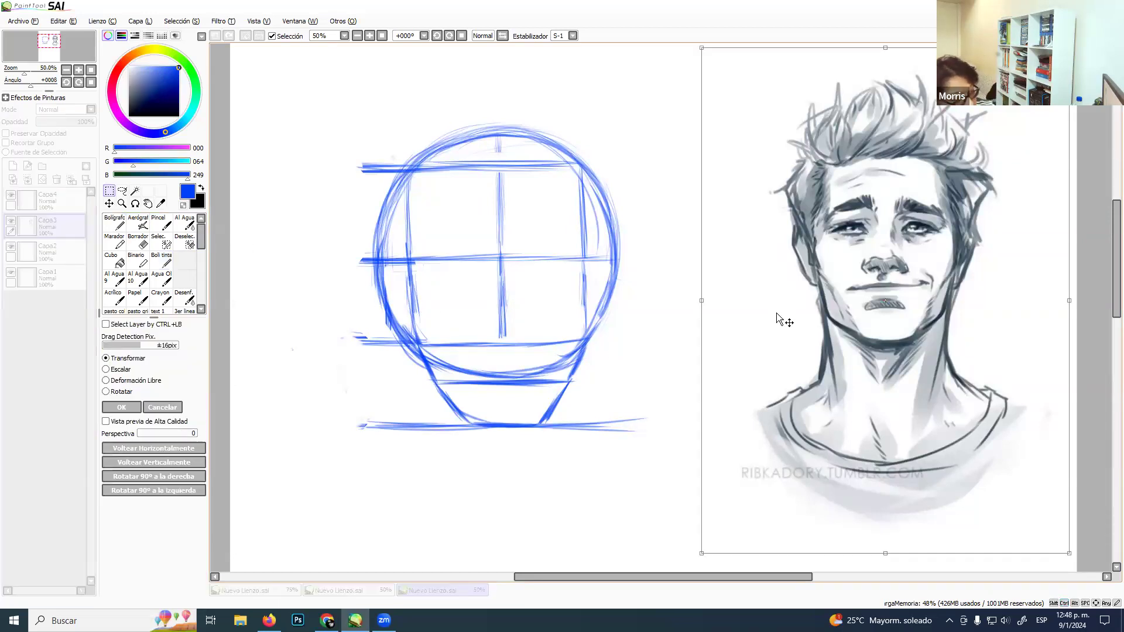
mouse_move(782, 319)
mouse_down()
mouse_move(797, 257)
mouse_move(883, 285)
mouse_up()
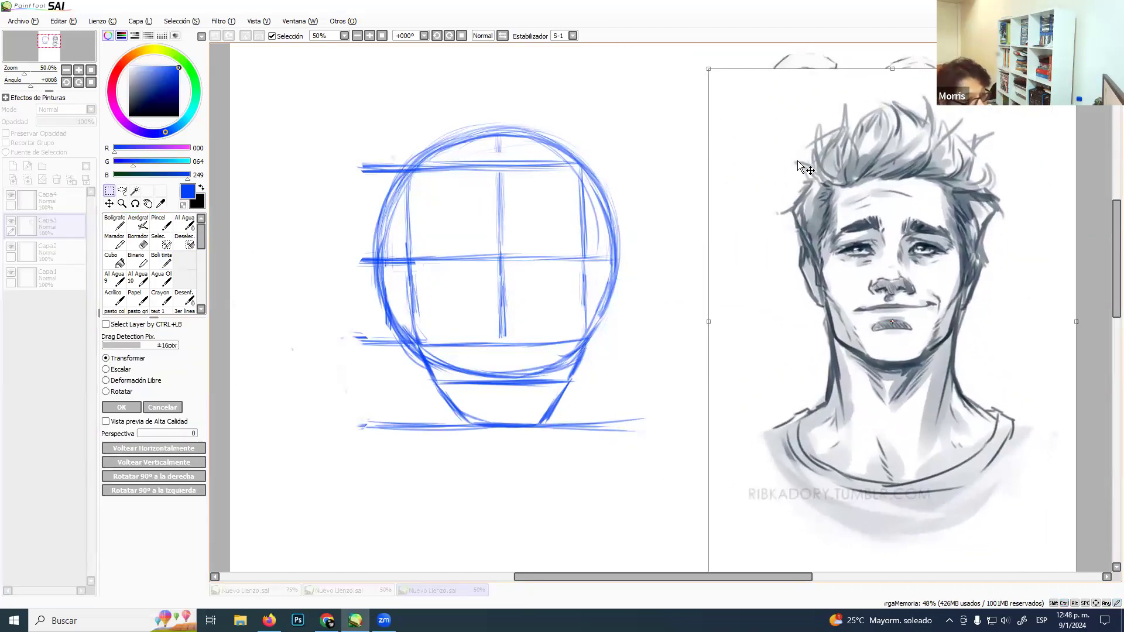
drag(813, 252, 814, 346)
drag(707, 160, 591, 58)
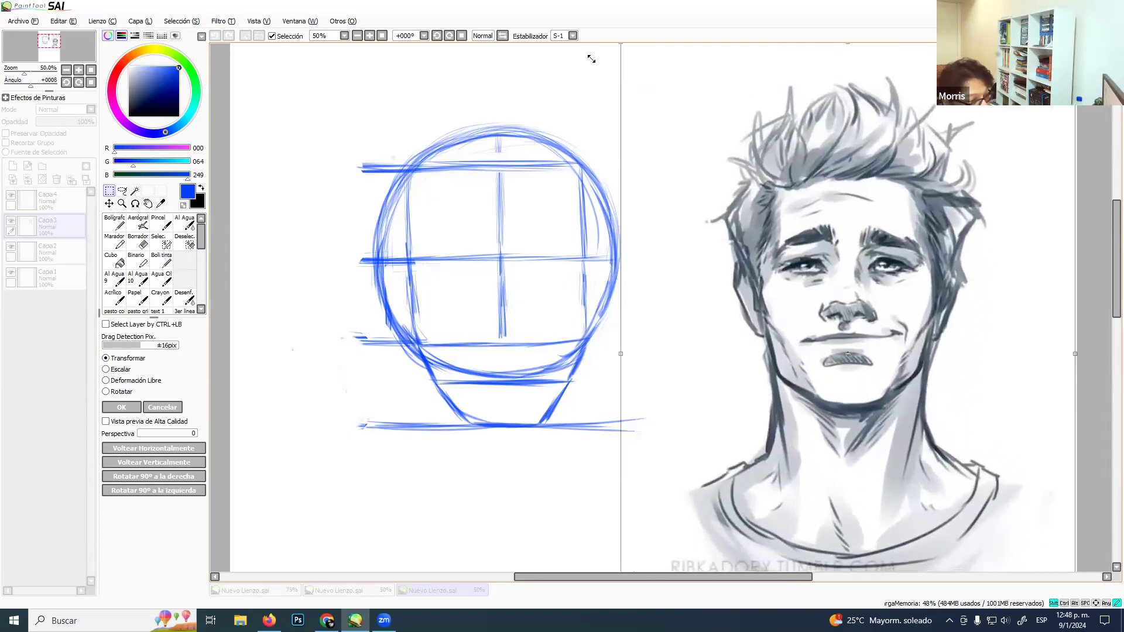
drag(764, 225, 793, 198)
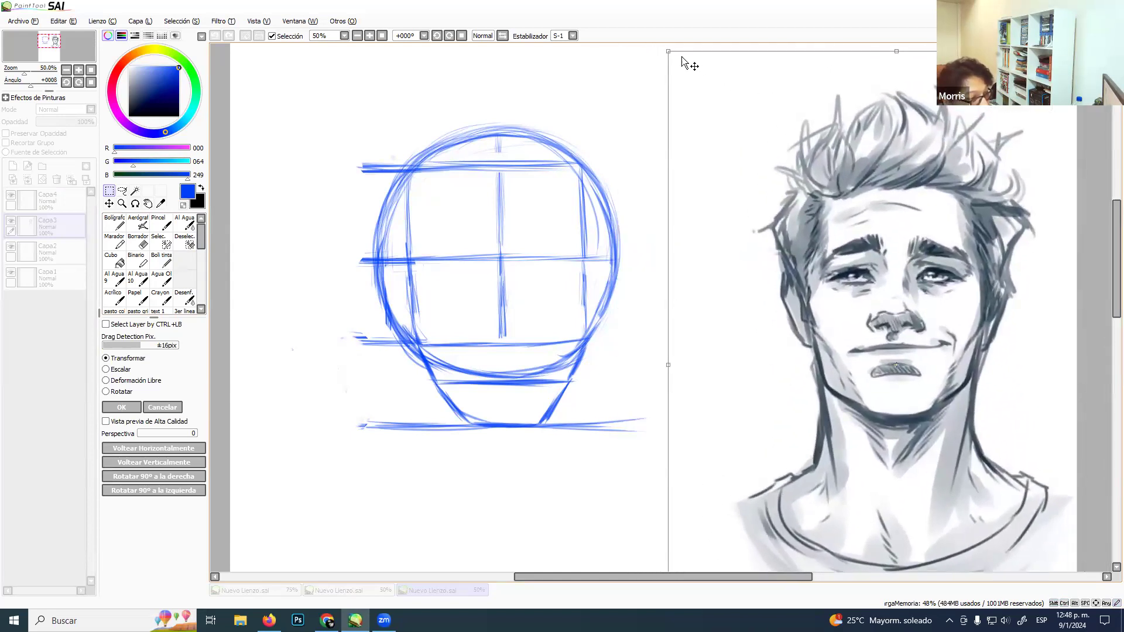
drag(665, 50, 609, 10)
mouse_move(820, 164)
mouse_down()
mouse_move(827, 212)
mouse_move(827, 172)
mouse_up()
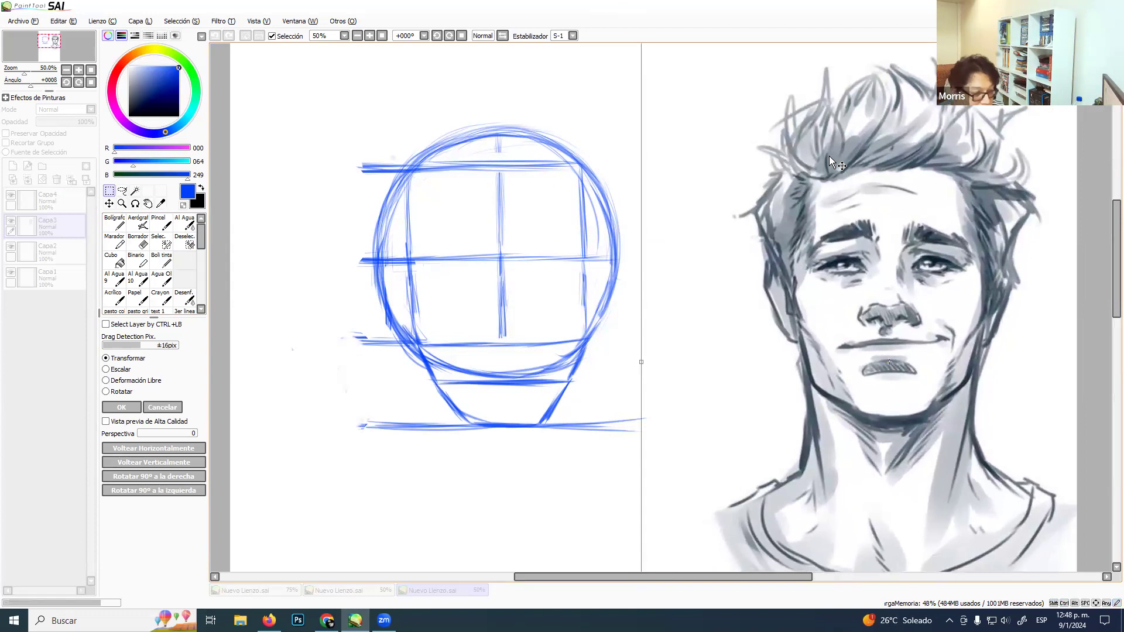
key(Return)
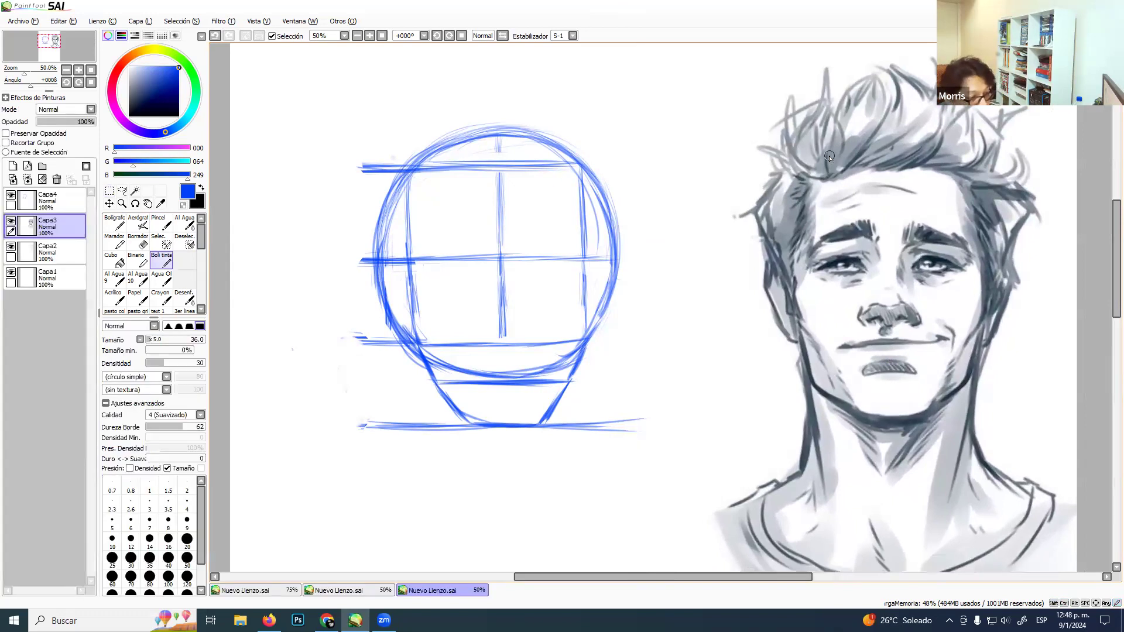
click(77, 204)
key(ctrl+v)
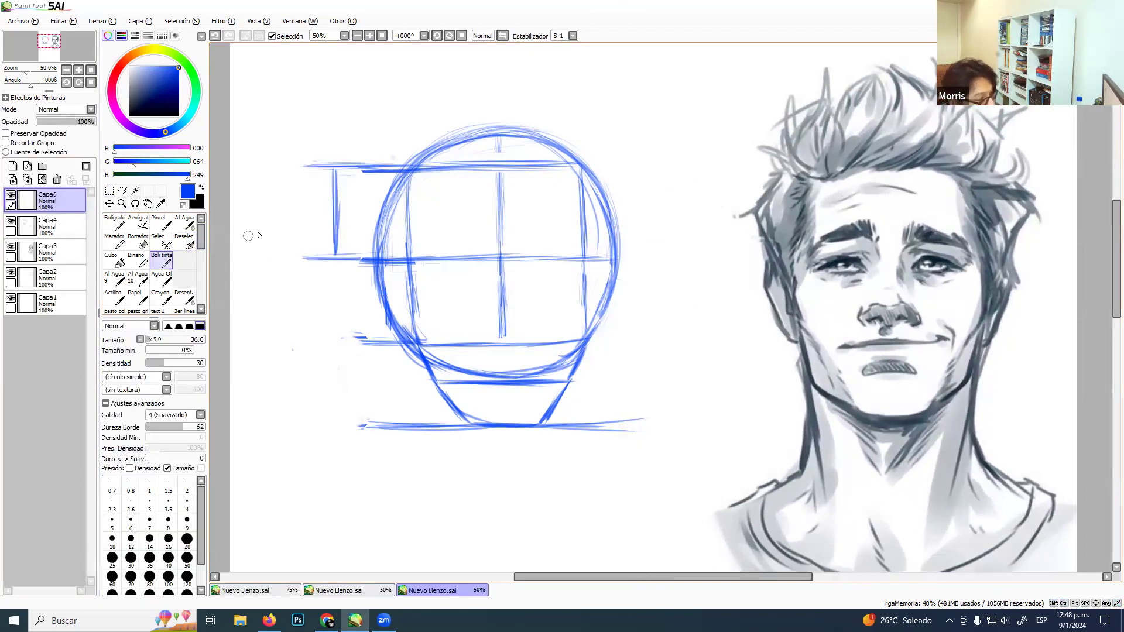
key(ctrl+t)
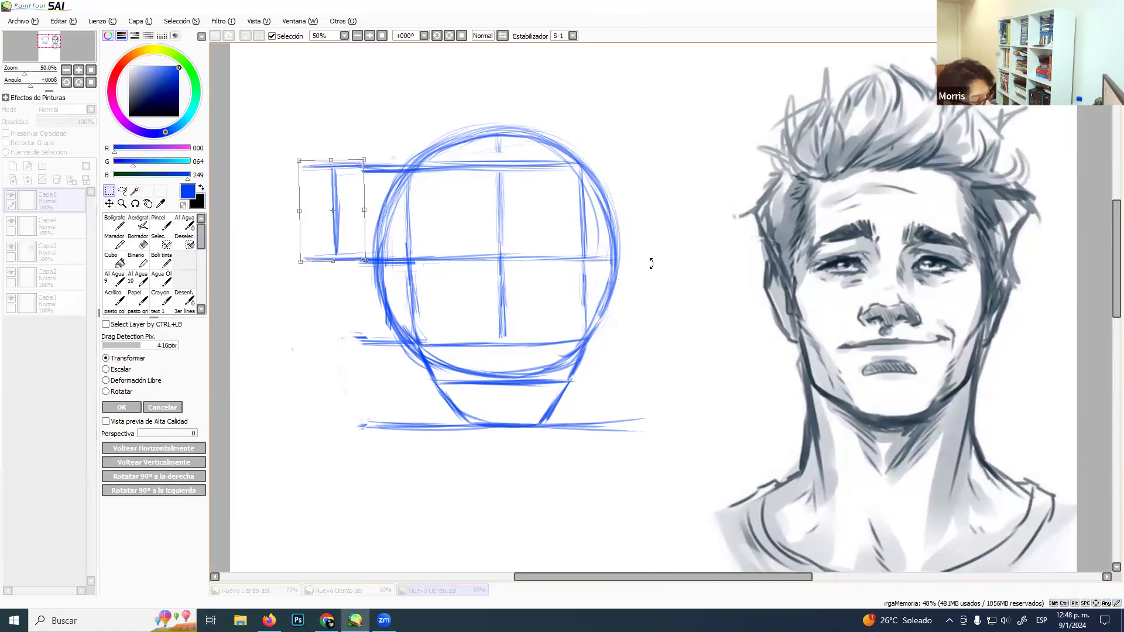
key(Escape)
key(ctrl+z)
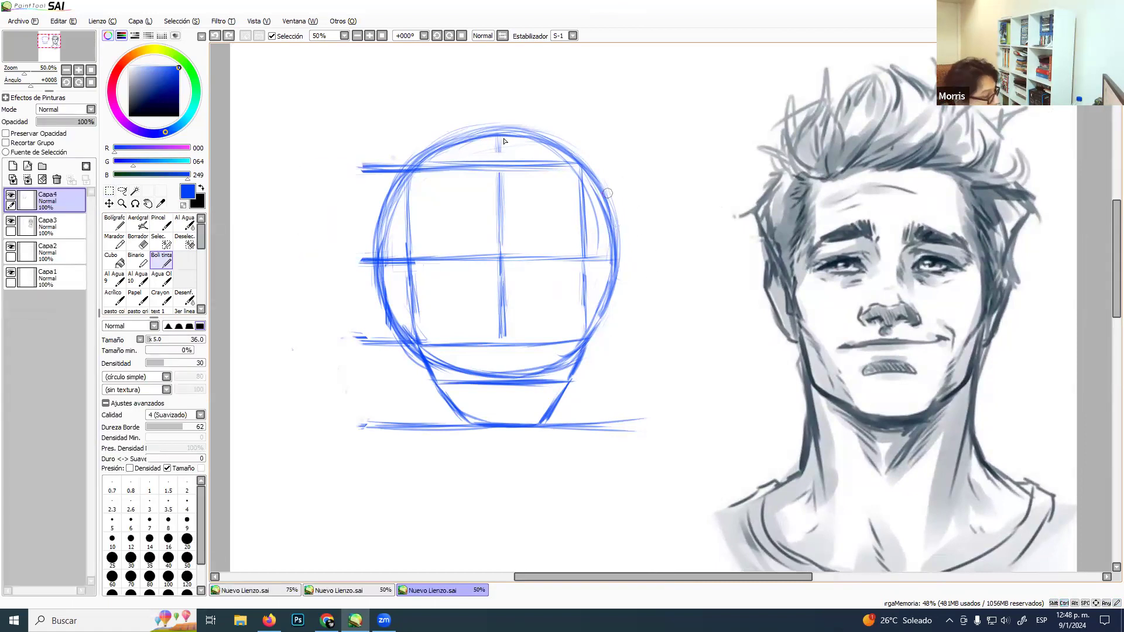
Copy the whole head construction from Capa4, paste it as a new layer and move the copy over the portrait's face.
click(11, 195)
click(10, 195)
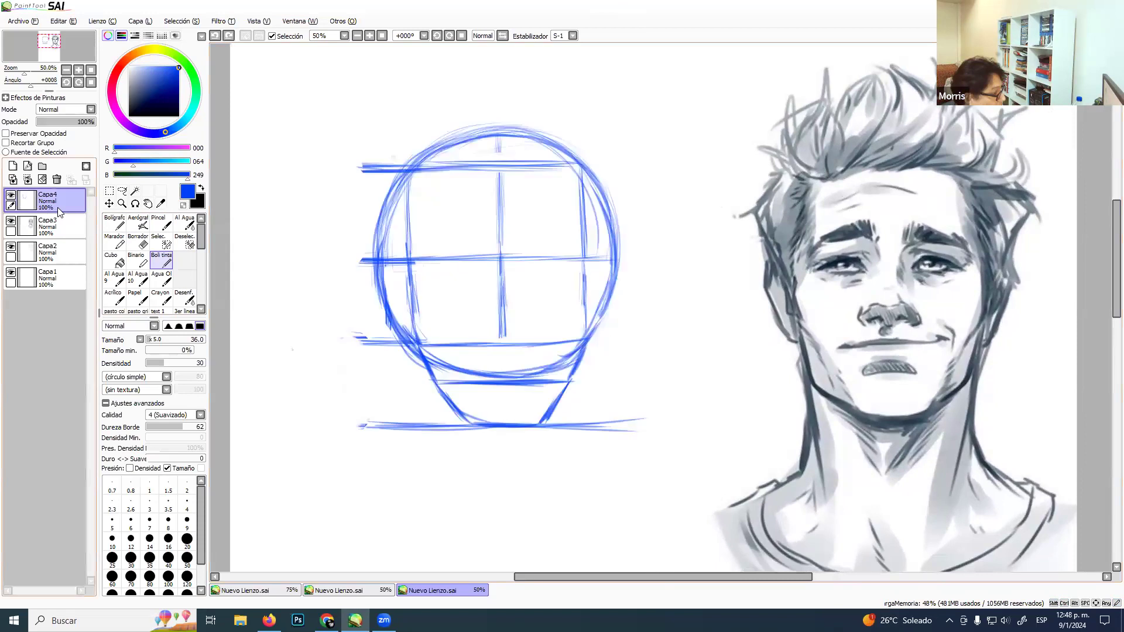
click(109, 191)
mouse_move(328, 95)
mouse_down()
mouse_move(578, 377)
mouse_move(652, 427)
mouse_move(667, 460)
mouse_up()
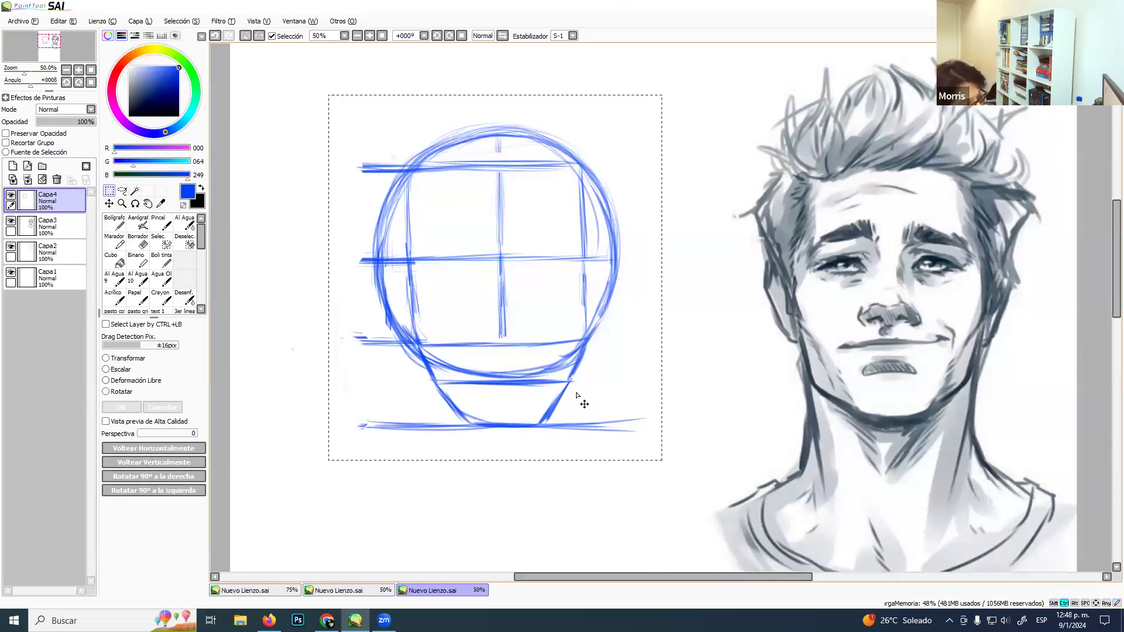
key(ctrl+c)
key(ctrl+v)
key(ctrl+t)
drag(509, 289, 895, 292)
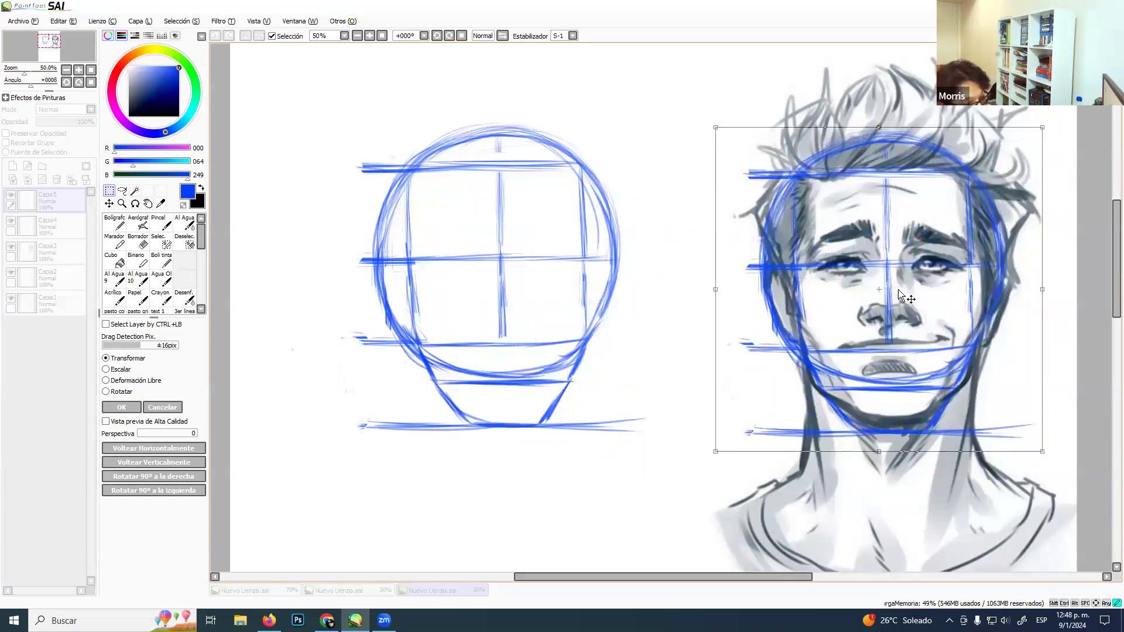
key(Return)
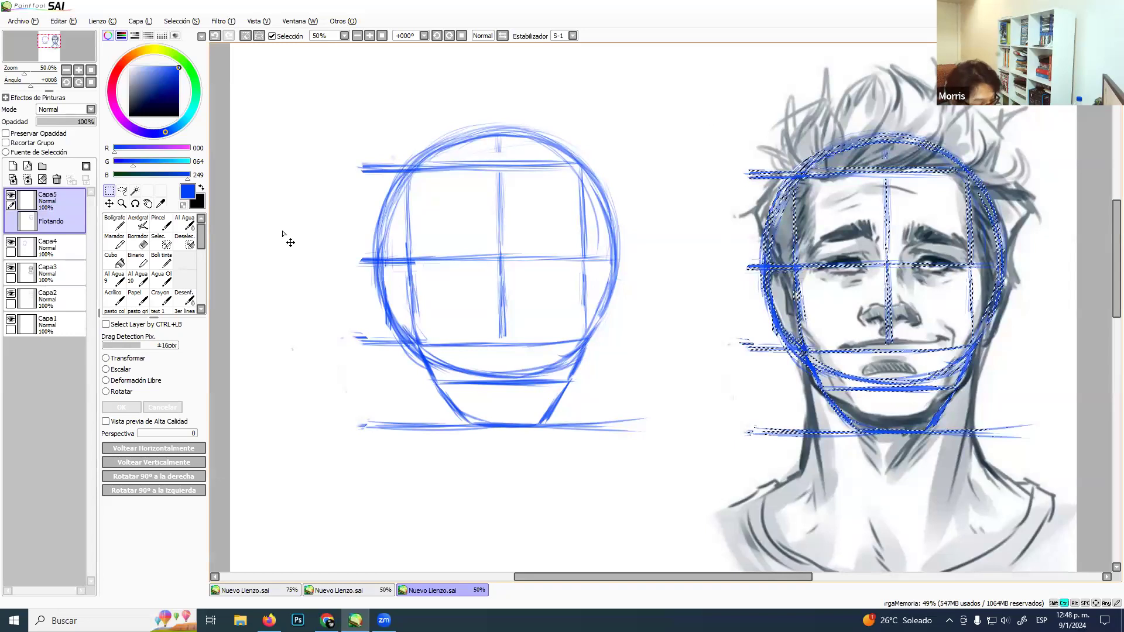
Lower the opacity of portrait layer Capa3 to 48% and delete layer Capa2 with the small head sketches.
click(82, 249)
drag(80, 123, 64, 123)
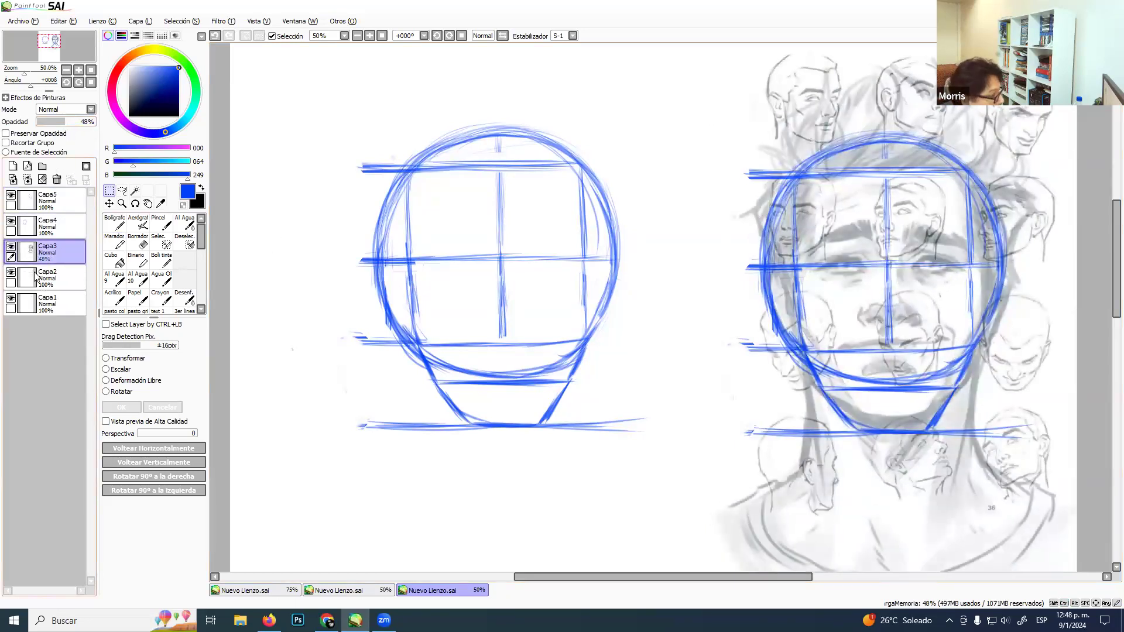
click(44, 269)
click(56, 179)
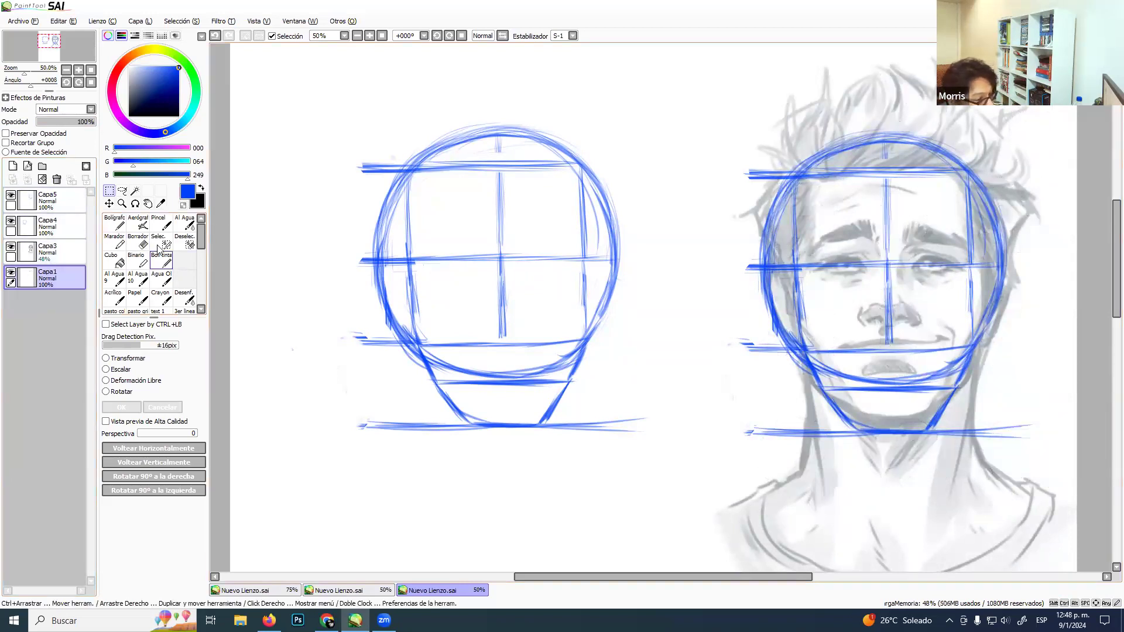
Check which construction is on Capa5 and which on Capa4 by toggling each layer's visibility.
click(56, 226)
click(56, 204)
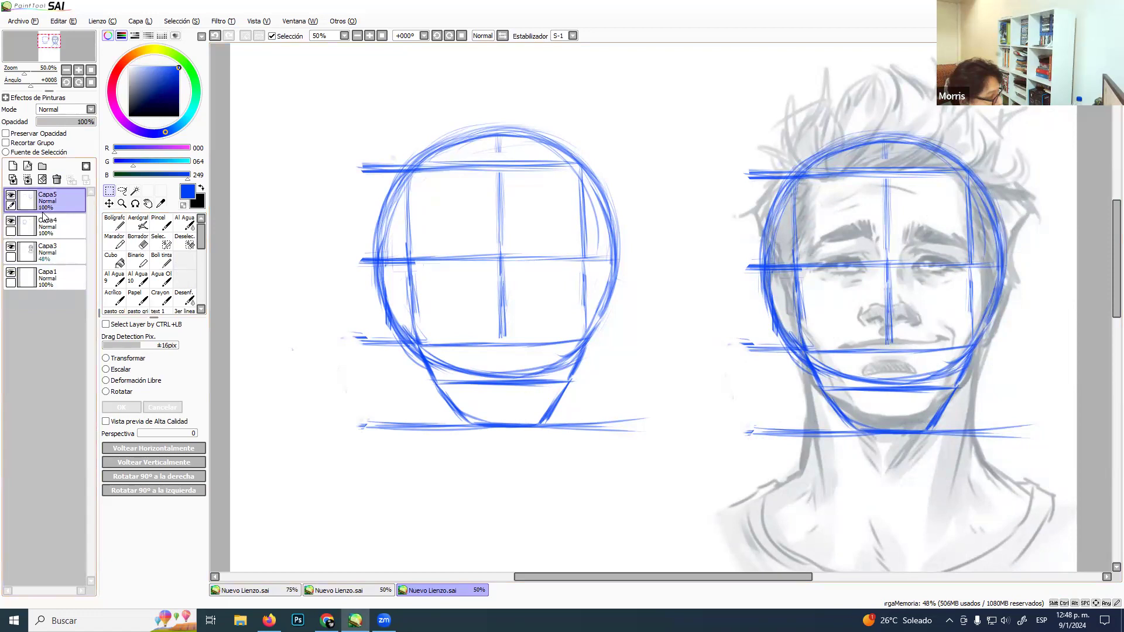
click(11, 196)
click(11, 195)
click(57, 221)
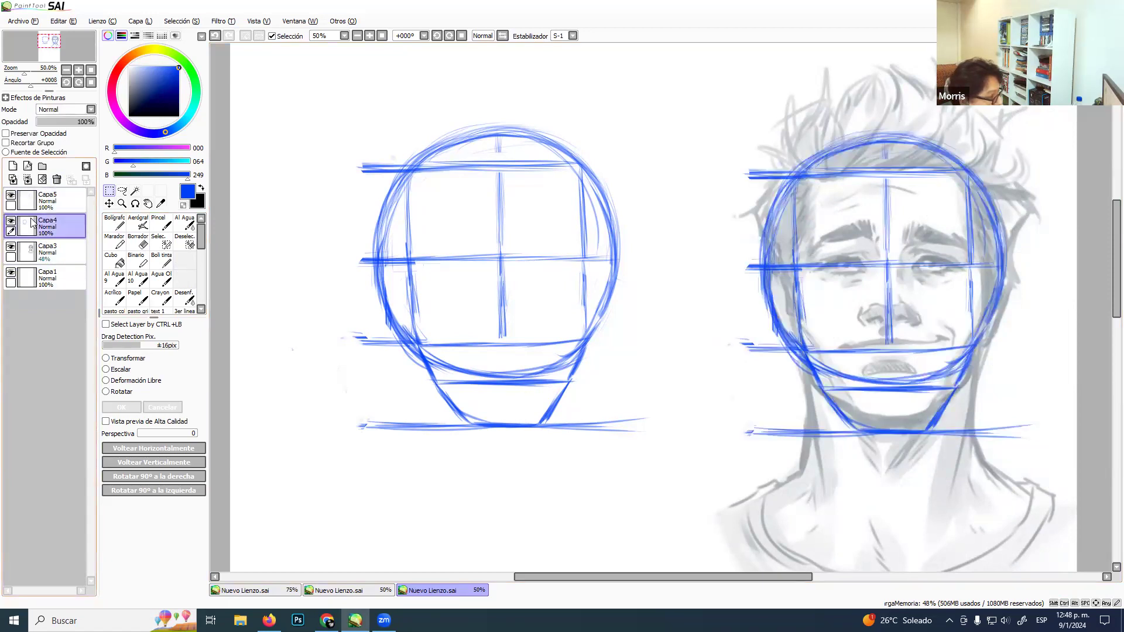
click(12, 220)
click(10, 221)
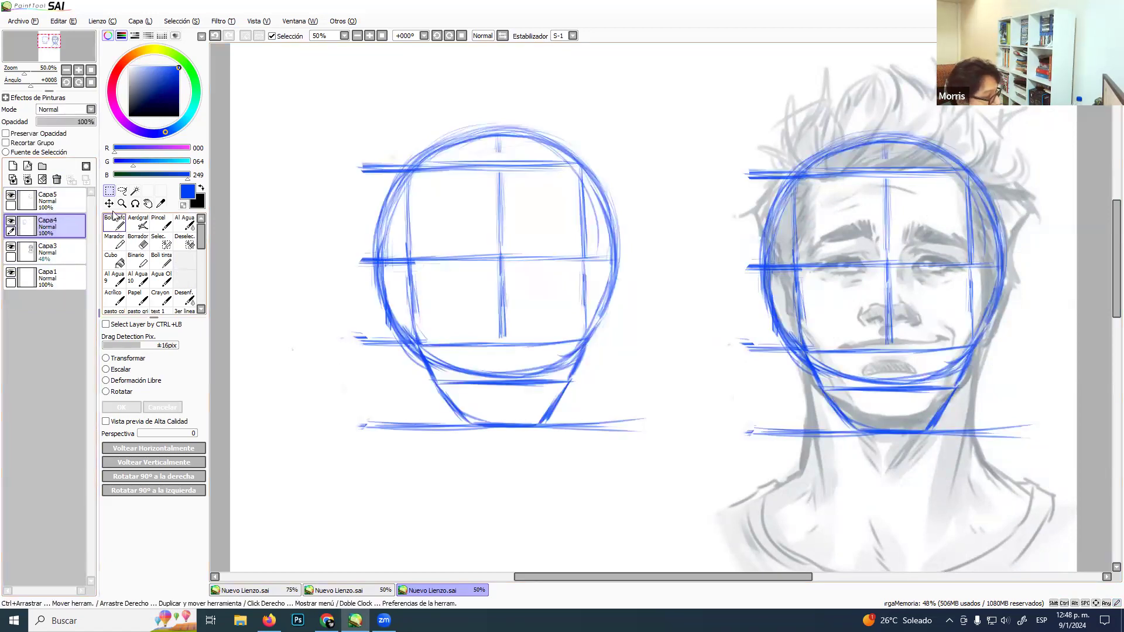
Erase the guide lines overhanging the circle and jaw and the circle's lower arc inside the jaw on Capa4.
click(138, 241)
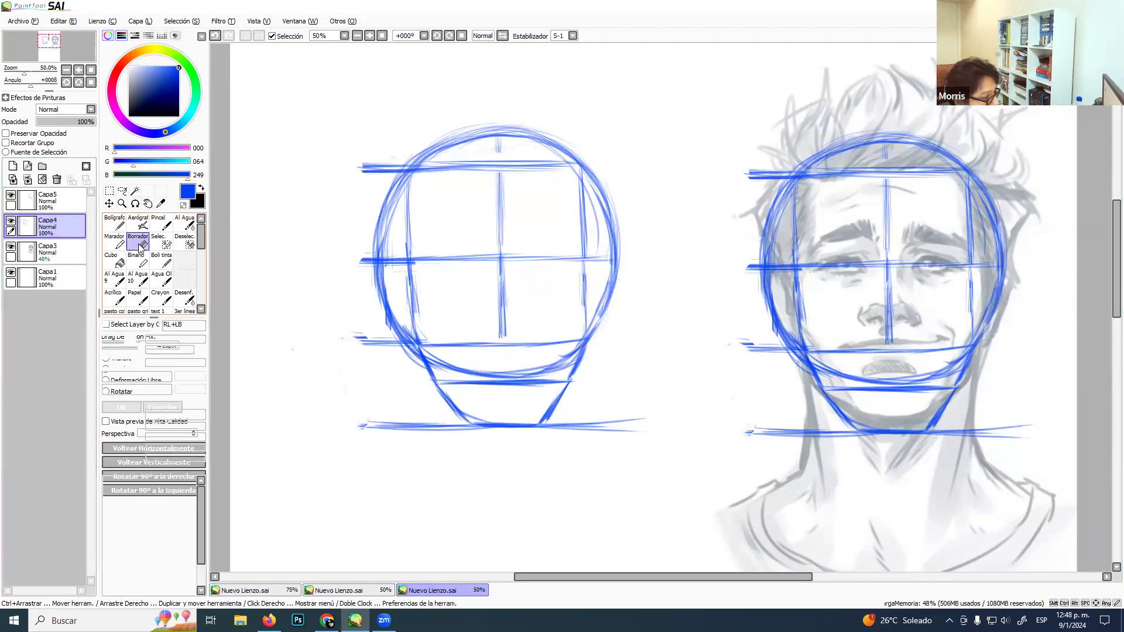
mouse_move(355, 192)
mouse_down()
mouse_move(386, 170)
mouse_move(359, 170)
mouse_move(396, 169)
mouse_move(376, 190)
mouse_up()
drag(367, 166, 356, 168)
mouse_move(359, 255)
mouse_down()
mouse_move(367, 283)
mouse_move(372, 265)
mouse_move(369, 280)
mouse_up()
mouse_move(361, 319)
mouse_down()
mouse_move(408, 357)
mouse_move(373, 416)
mouse_move(391, 425)
mouse_move(351, 423)
mouse_move(414, 417)
mouse_move(440, 429)
mouse_move(439, 419)
mouse_move(485, 444)
mouse_move(475, 415)
mouse_up()
mouse_move(576, 412)
mouse_down()
mouse_move(566, 415)
mouse_move(551, 427)
mouse_move(655, 415)
mouse_up()
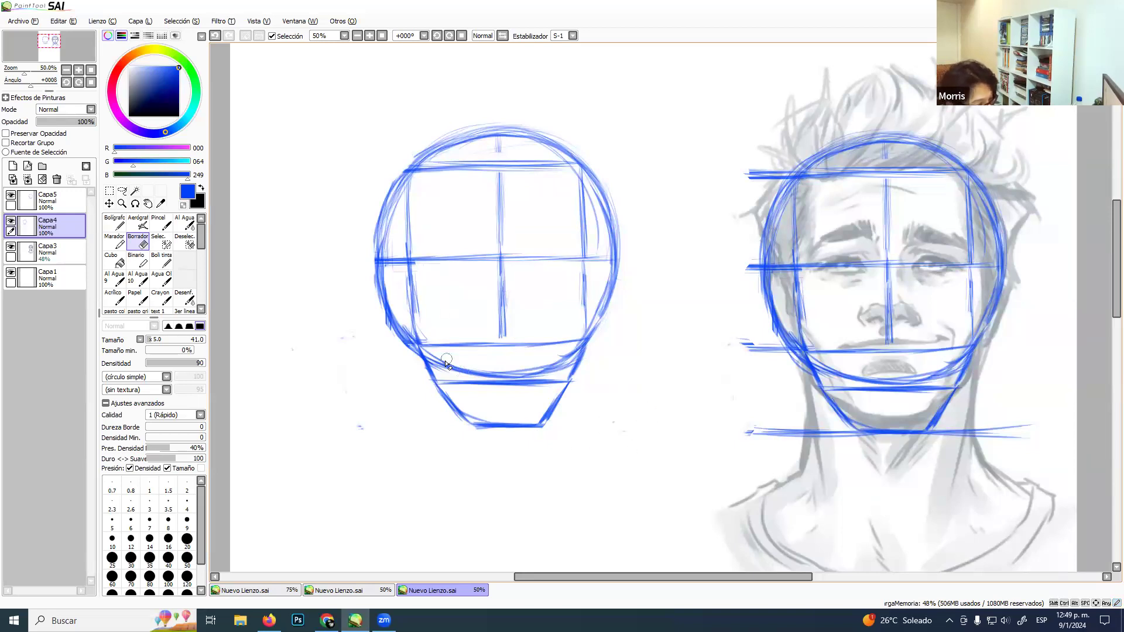
mouse_move(439, 368)
mouse_down()
mouse_move(496, 377)
mouse_move(575, 359)
mouse_up()
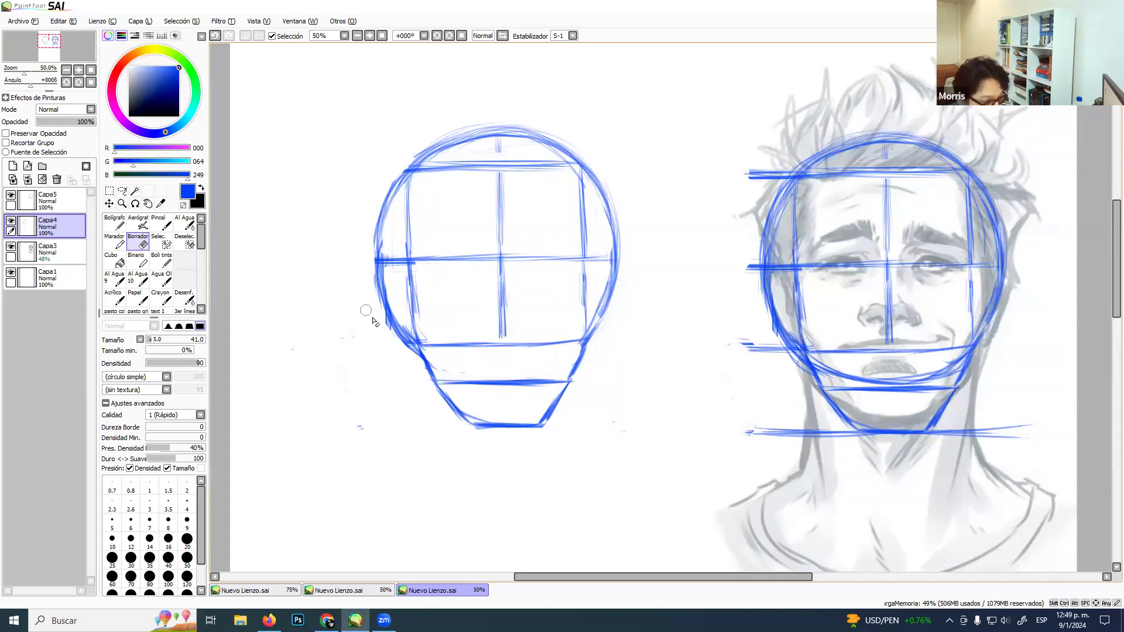
Restore the portrait layer Capa3 to 100% opacity and make Capa5 the active layer.
click(47, 201)
mouse_move(87, 123)
mouse_down()
mouse_move(78, 123)
mouse_move(108, 135)
mouse_move(70, 139)
mouse_move(103, 140)
mouse_up()
click(47, 252)
click(50, 204)
Toggle the visibility of Capa5 and Capa4 to check which head construction each one holds.
click(10, 195)
click(11, 195)
click(11, 221)
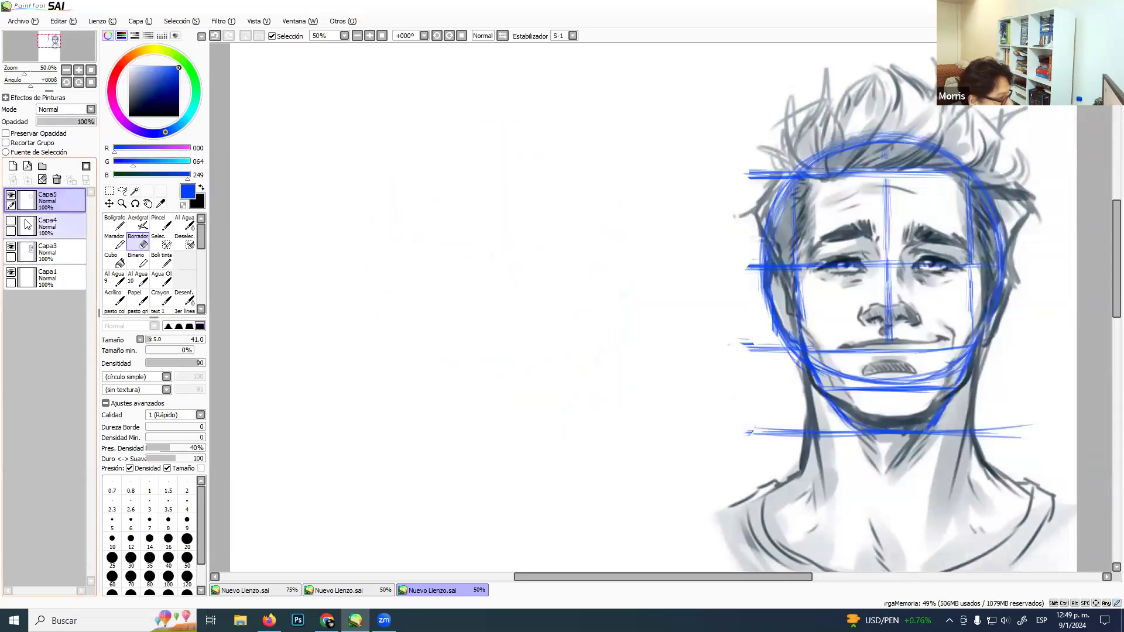
click(10, 221)
On Capa4, sketch the neck's left side with the Boli tinta pen, running down from the jaw corner.
click(50, 228)
click(161, 260)
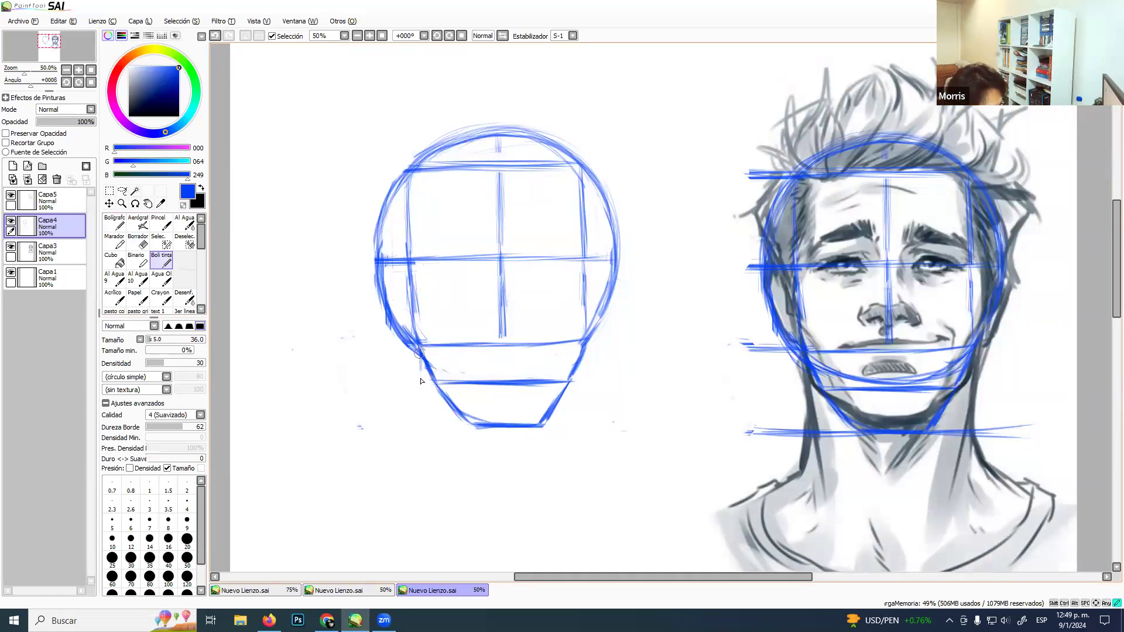
mouse_move(419, 354)
mouse_down()
mouse_move(426, 427)
mouse_move(422, 363)
mouse_move(426, 424)
mouse_up()
drag(420, 374, 426, 423)
drag(417, 354, 430, 440)
drag(417, 374, 430, 483)
drag(420, 410, 431, 483)
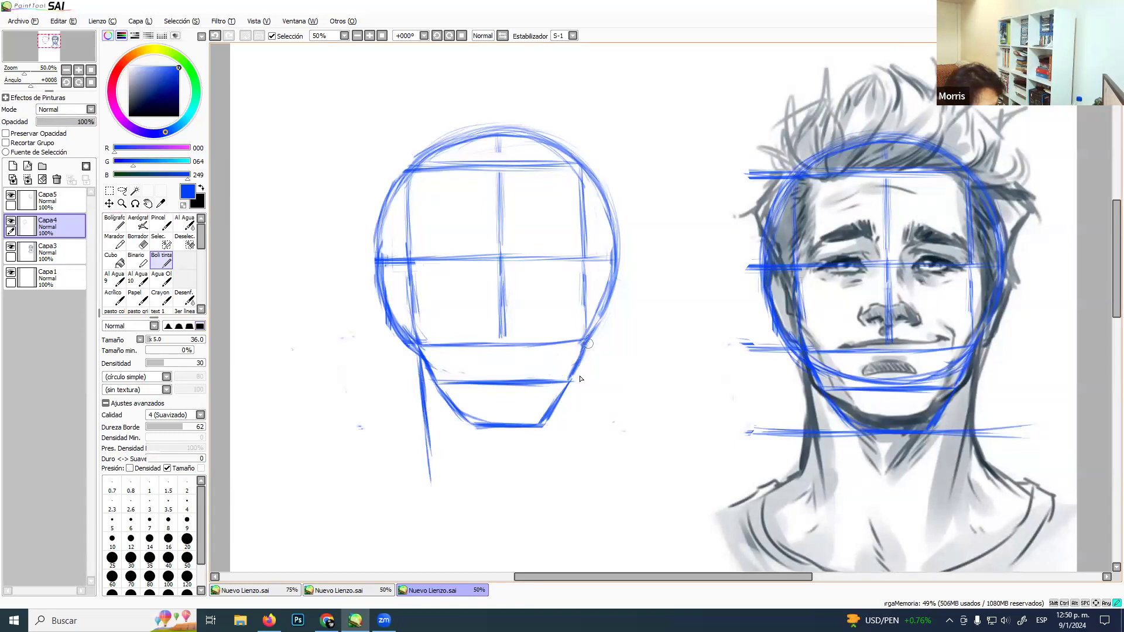
Sketch the matching right side of the neck down from the opposite jaw corner.
drag(586, 353, 580, 404)
drag(586, 351, 579, 430)
drag(583, 374, 574, 462)
mouse_move(582, 400)
mouse_down()
mouse_move(570, 491)
mouse_move(582, 370)
mouse_move(572, 477)
mouse_up()
drag(579, 430, 567, 500)
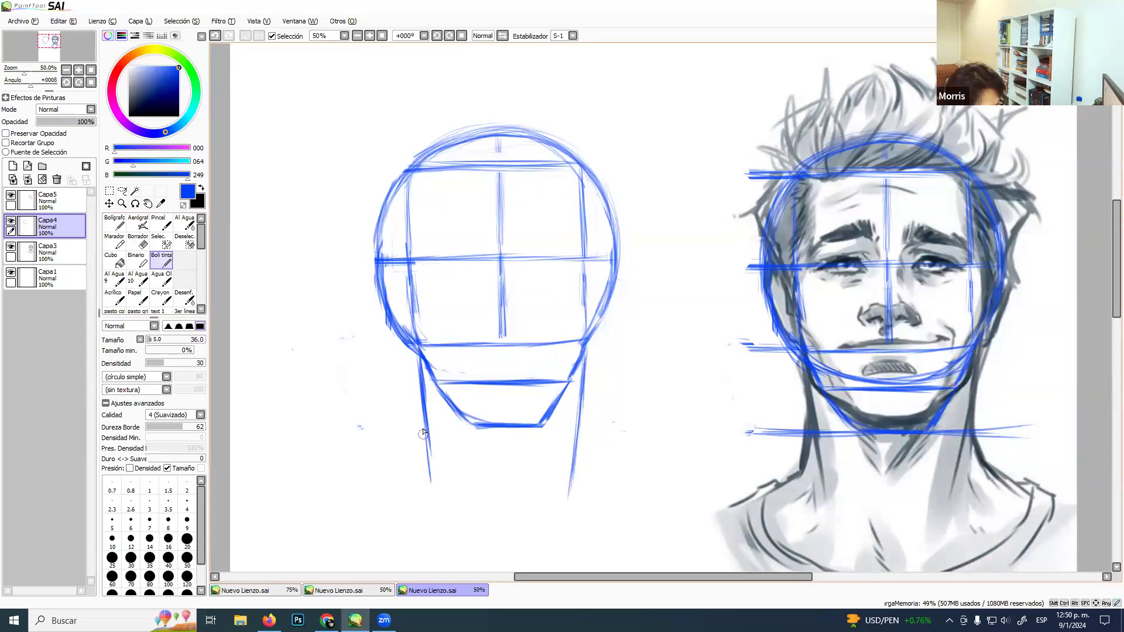
Draw the trapezius curves flaring out from both sides of the neck and extend them into the shoulder lines.
drag(422, 402, 422, 442)
mouse_move(424, 415)
mouse_down()
mouse_move(404, 480)
mouse_move(398, 473)
mouse_up()
drag(580, 420, 605, 471)
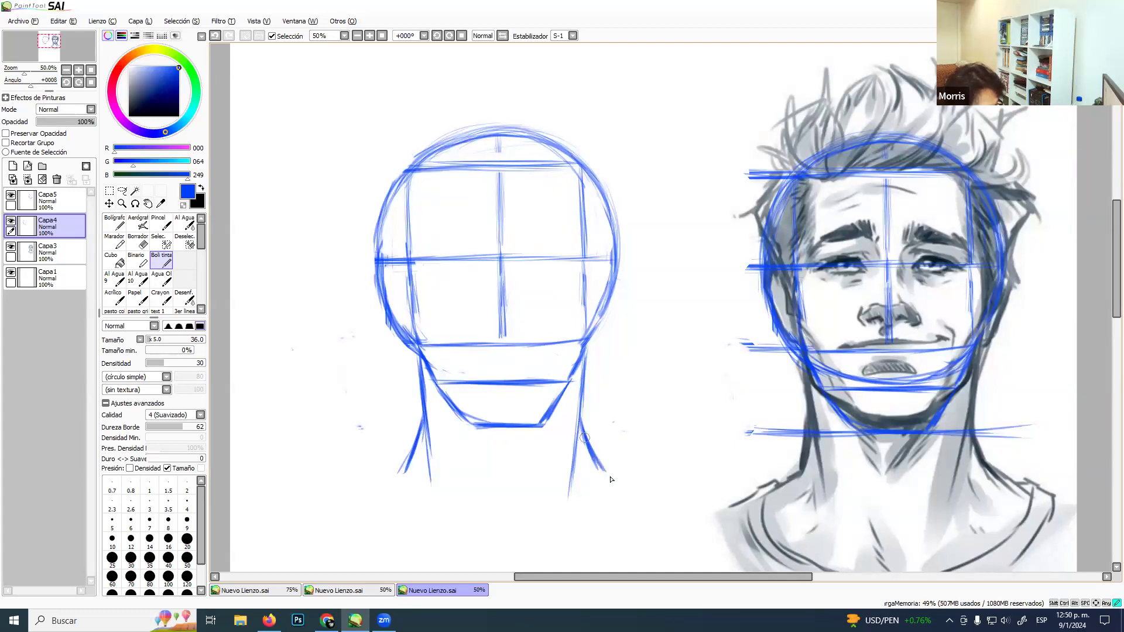
drag(411, 466, 361, 496)
mouse_move(592, 465)
mouse_down()
mouse_move(631, 488)
mouse_move(600, 470)
mouse_move(641, 498)
mouse_move(600, 473)
mouse_move(644, 496)
mouse_up()
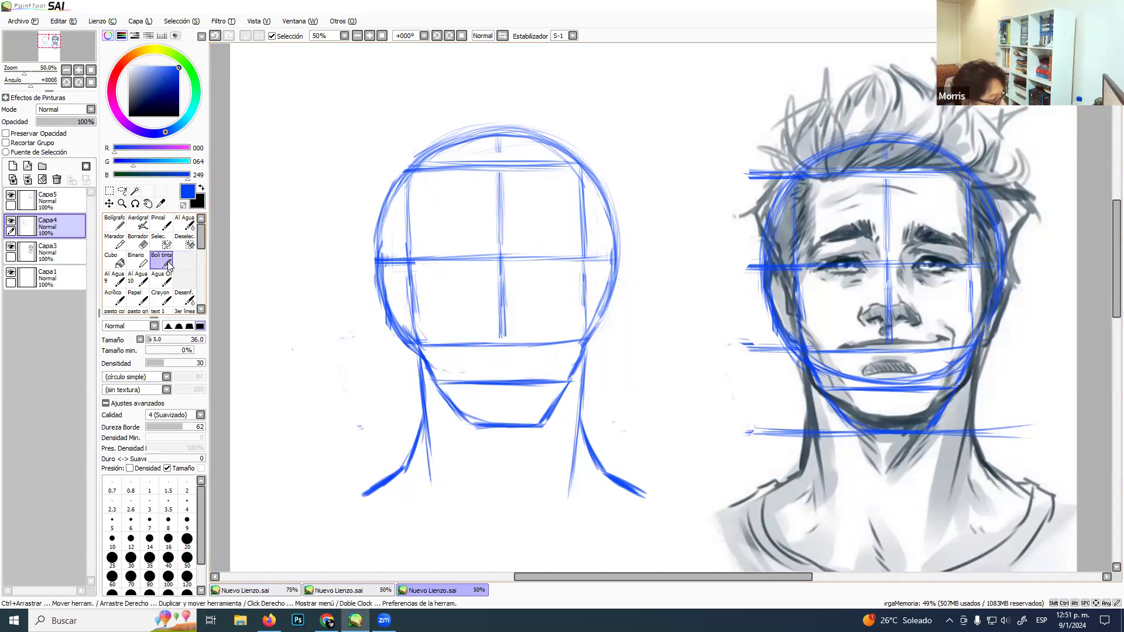
mouse_move(606, 117)
mouse_down()
mouse_move(541, 178)
mouse_move(357, 474)
mouse_move(314, 309)
mouse_up()
key(ctrl+z)
mouse_move(318, 138)
mouse_down()
mouse_move(702, 239)
mouse_move(231, 387)
mouse_up()
key(ctrl+z)
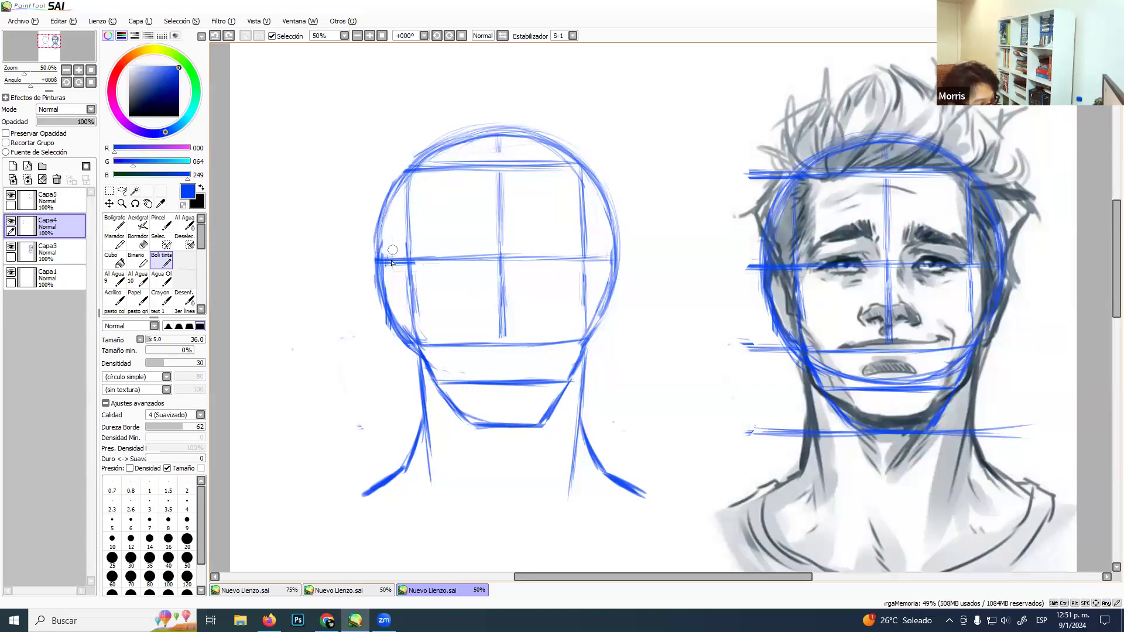
Switch the colour to black and draw both ears beside the face, between the eye line and the square's base line.
click(128, 116)
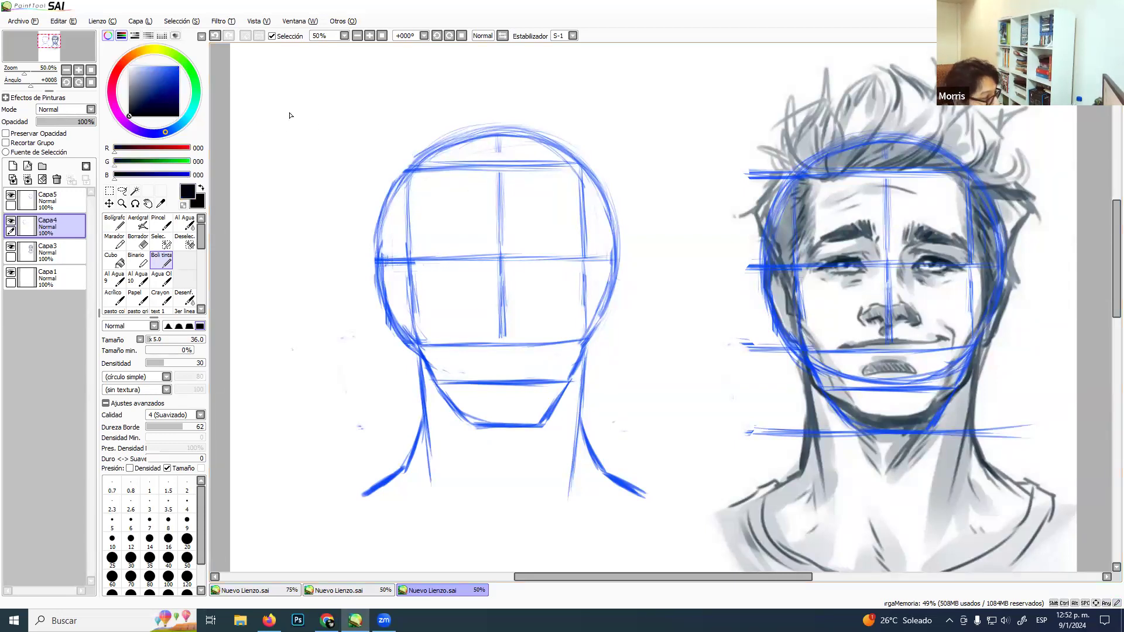
mouse_move(378, 275)
mouse_down()
mouse_move(406, 296)
mouse_move(390, 259)
mouse_move(410, 295)
mouse_move(402, 263)
mouse_move(408, 299)
mouse_move(407, 255)
mouse_move(410, 305)
mouse_move(407, 221)
mouse_up()
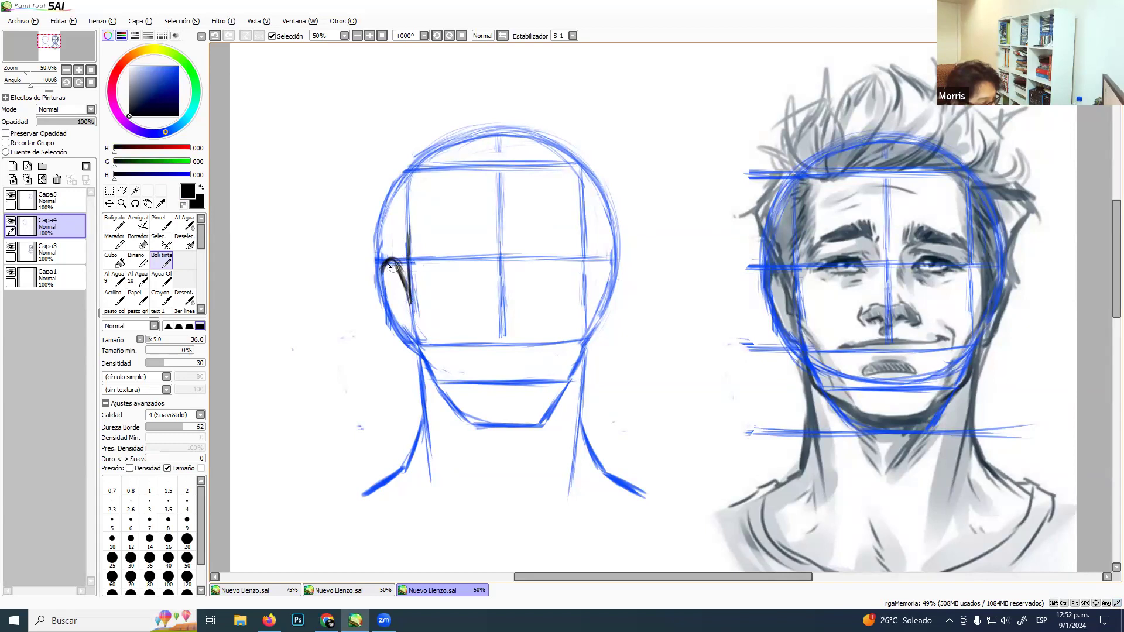
mouse_move(383, 268)
mouse_down()
mouse_move(383, 308)
mouse_move(416, 339)
mouse_up()
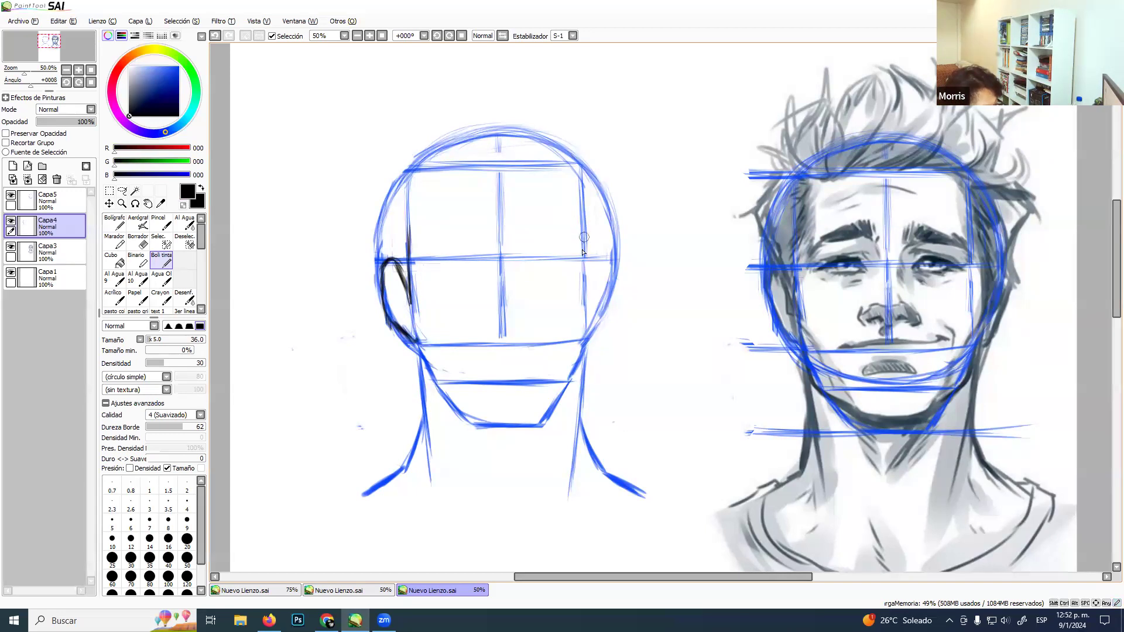
mouse_move(585, 240)
mouse_down()
mouse_move(582, 300)
mouse_move(597, 253)
mouse_move(587, 299)
mouse_move(593, 253)
mouse_move(588, 289)
mouse_move(607, 261)
mouse_up()
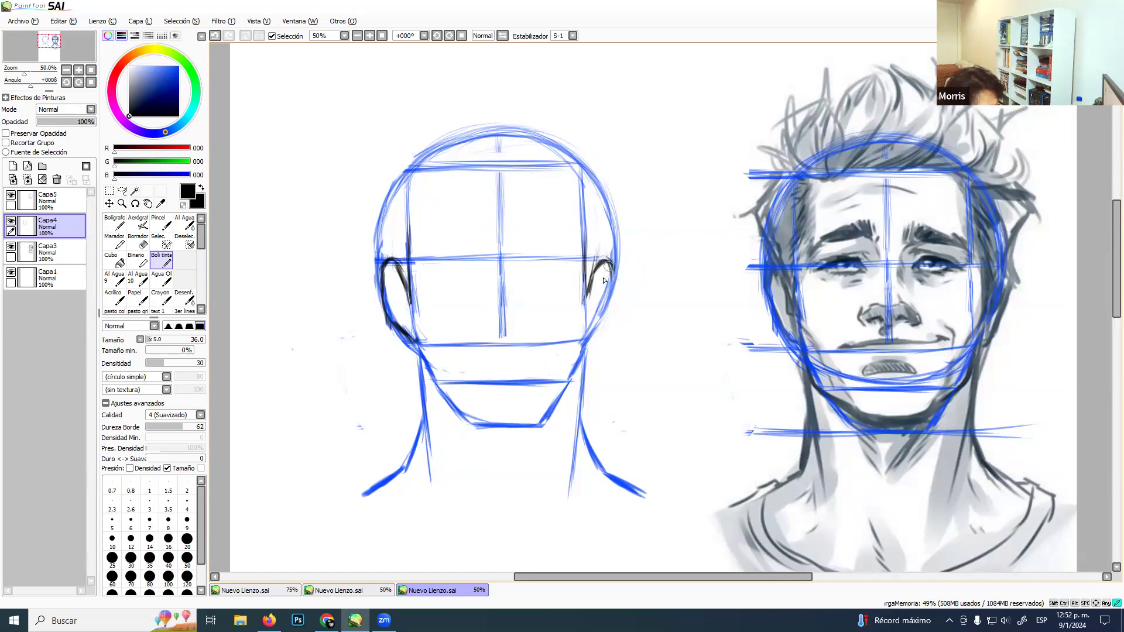
mouse_move(607, 269)
mouse_down()
mouse_move(585, 336)
mouse_move(611, 288)
mouse_move(605, 316)
mouse_up()
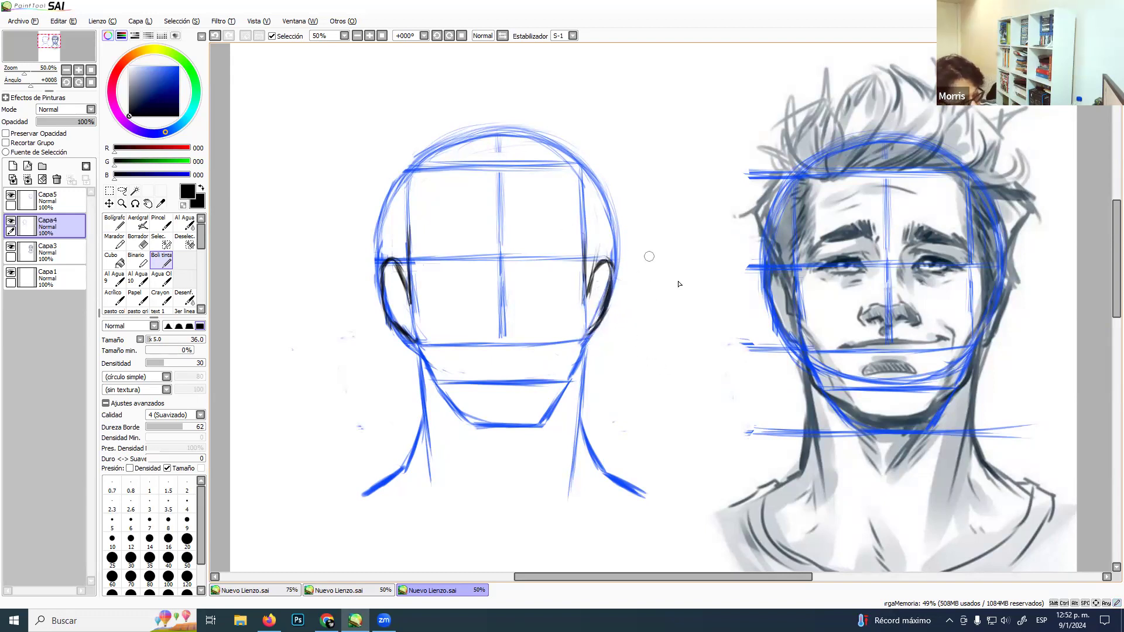
Undo the right ear's outer curve and redraw it as a narrower shape.
key(ctrl+z)
key(ctrl+z)
key(ctrl+z)
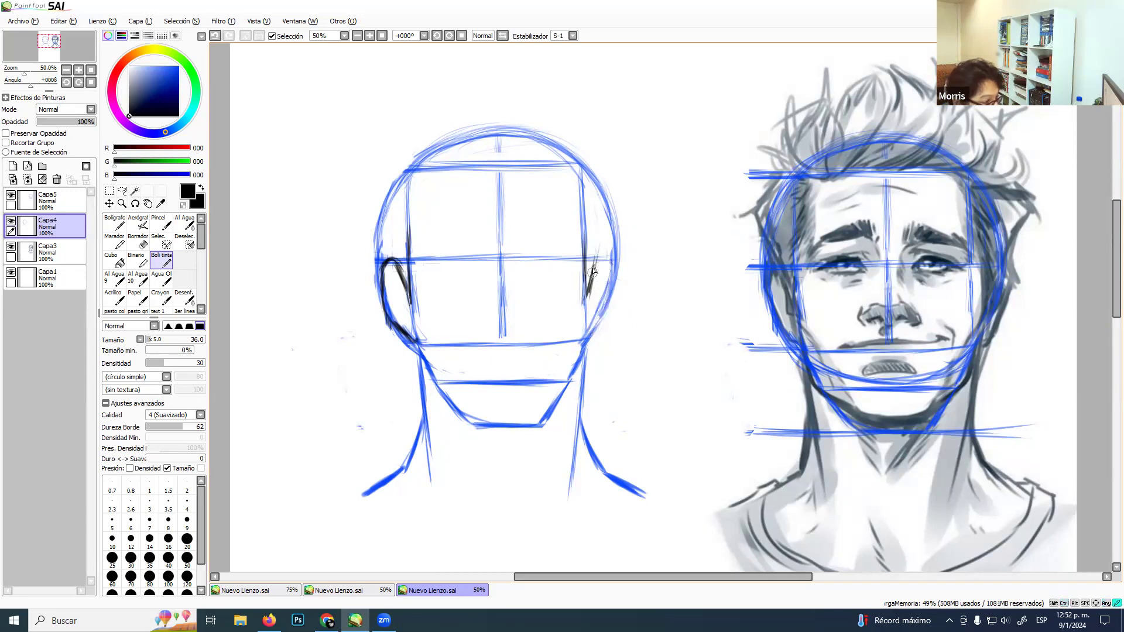
mouse_move(598, 259)
mouse_down()
mouse_move(612, 291)
mouse_move(608, 278)
mouse_move(589, 342)
mouse_up()
key(ctrl+z)
key(ctrl+z)
key(ctrl+z)
key(ctrl+z)
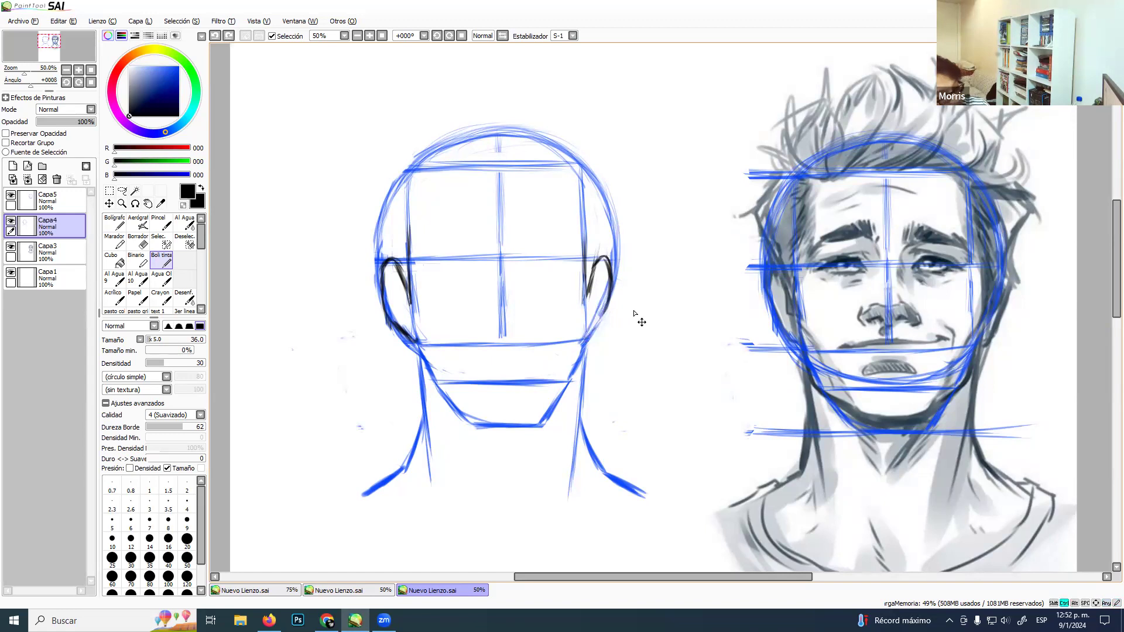
Rework the lower curve of the right ear so it runs down to the square's base line.
mouse_move(611, 284)
mouse_down()
mouse_move(610, 271)
mouse_move(606, 317)
mouse_up()
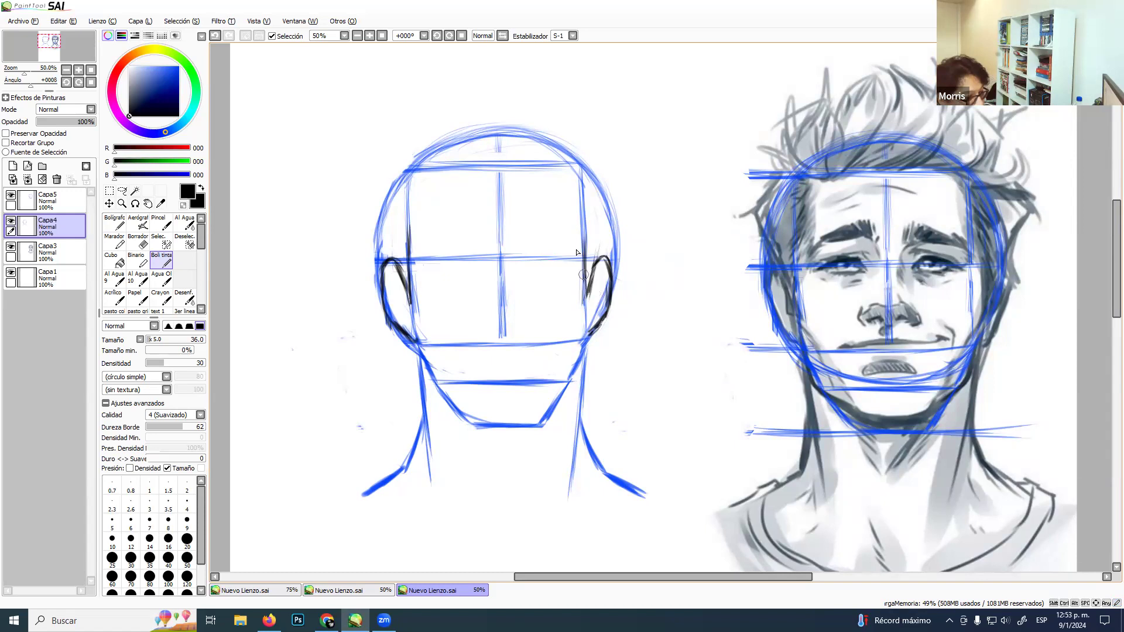
key(ctrl+z)
key(ctrl+z)
key(ctrl+z)
mouse_move(597, 286)
mouse_down()
mouse_move(595, 255)
mouse_move(594, 278)
mouse_move(608, 259)
mouse_move(610, 311)
mouse_move(610, 272)
mouse_move(595, 334)
mouse_up()
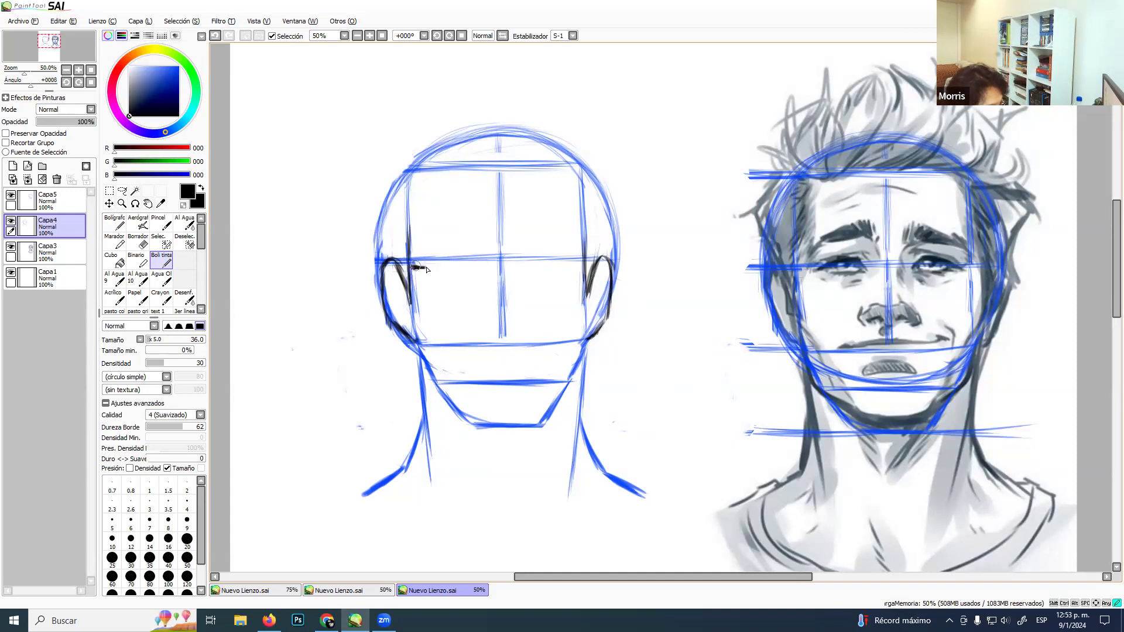
Undo the stray mark beside the left ear, set the brush density to 10 and draw both eyes' upper curves along the eye line.
key(ctrl+z)
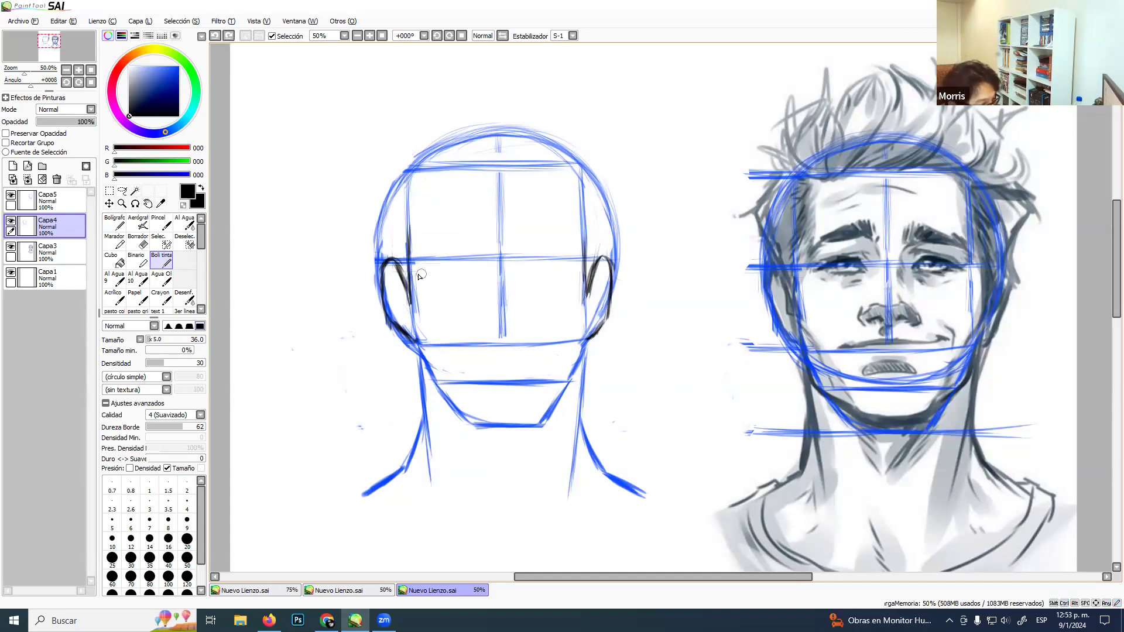
key(1)
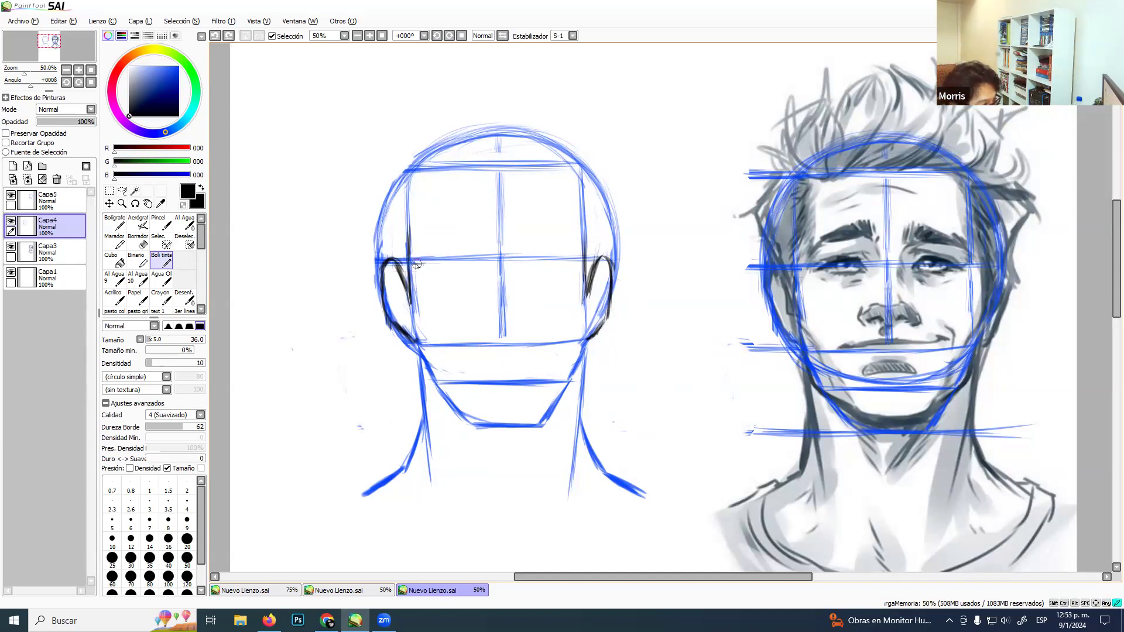
drag(413, 264, 425, 264)
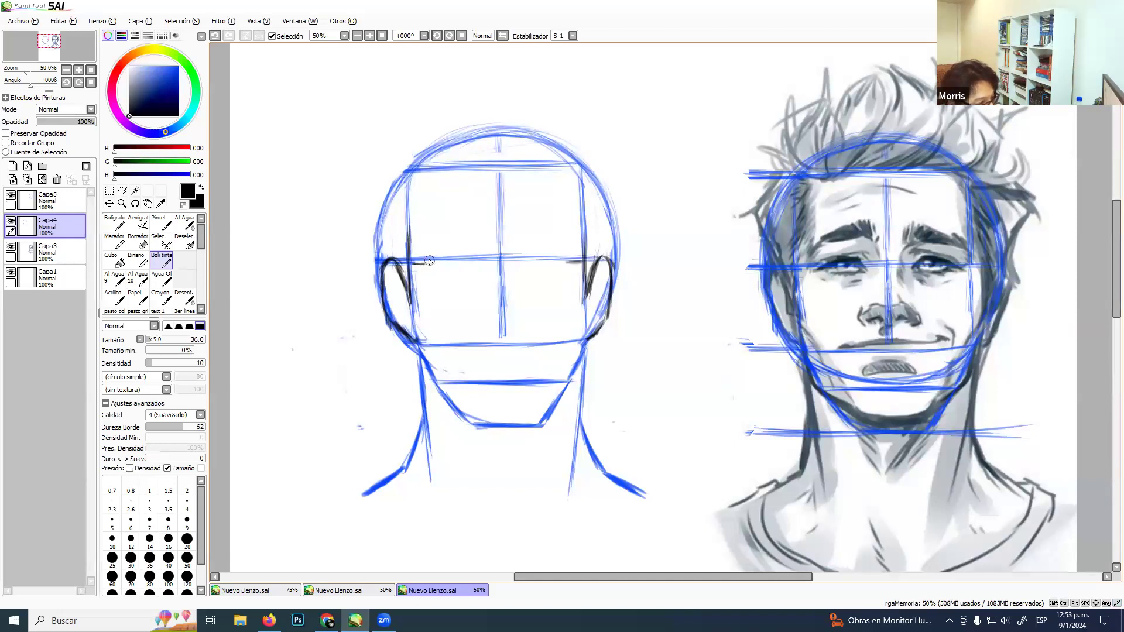
mouse_move(426, 263)
mouse_down()
mouse_move(471, 254)
mouse_move(463, 254)
mouse_move(485, 271)
mouse_up()
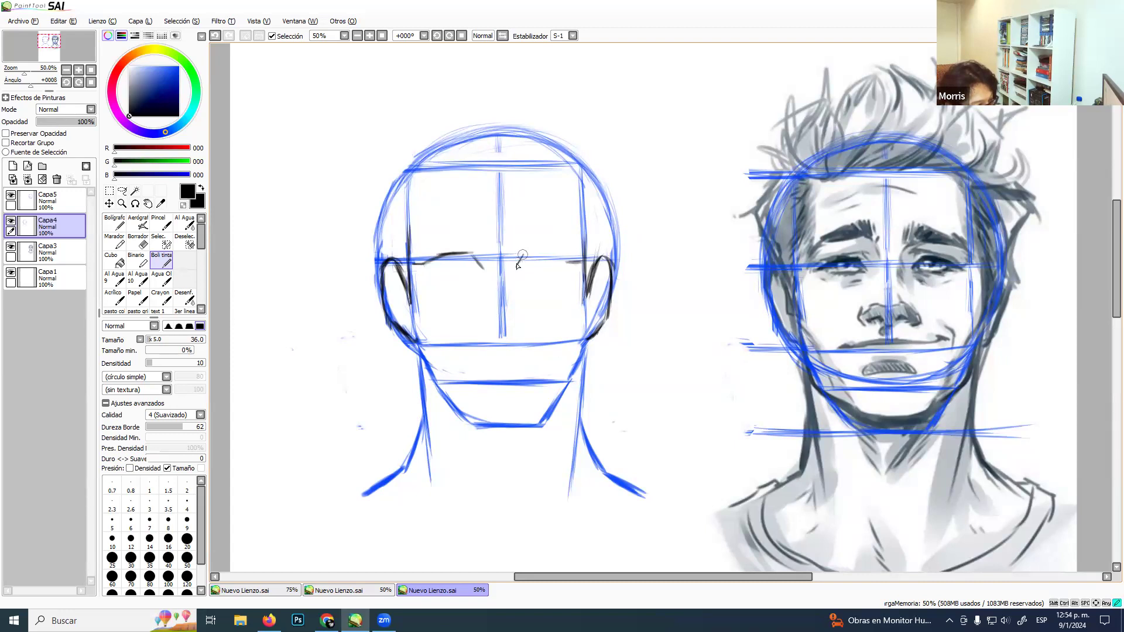
drag(527, 254, 547, 256)
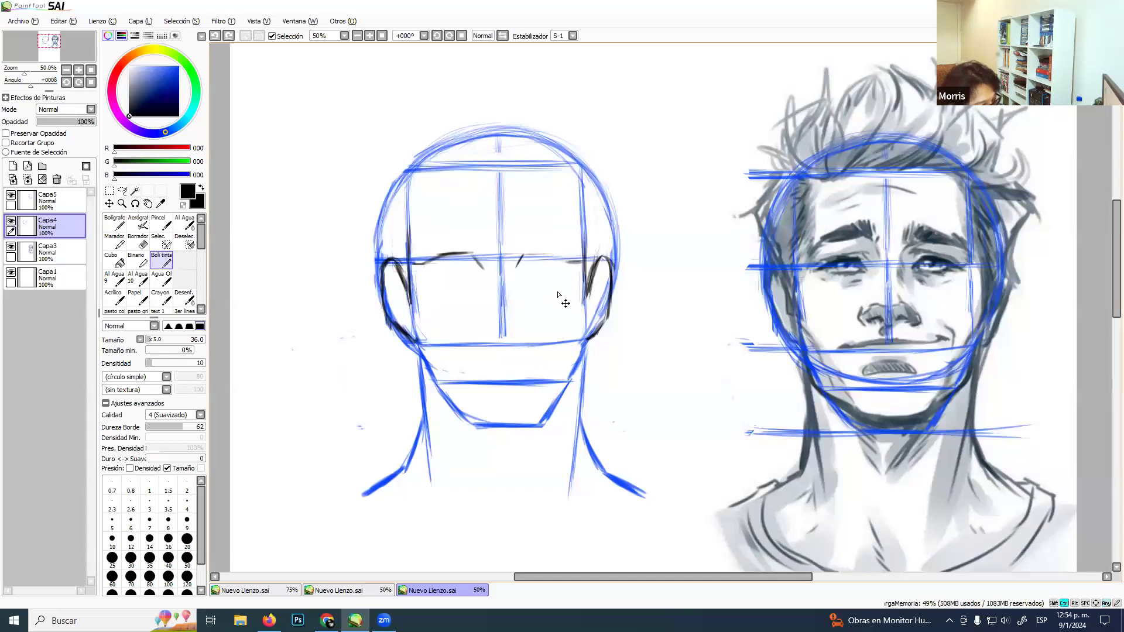
drag(525, 256, 529, 254)
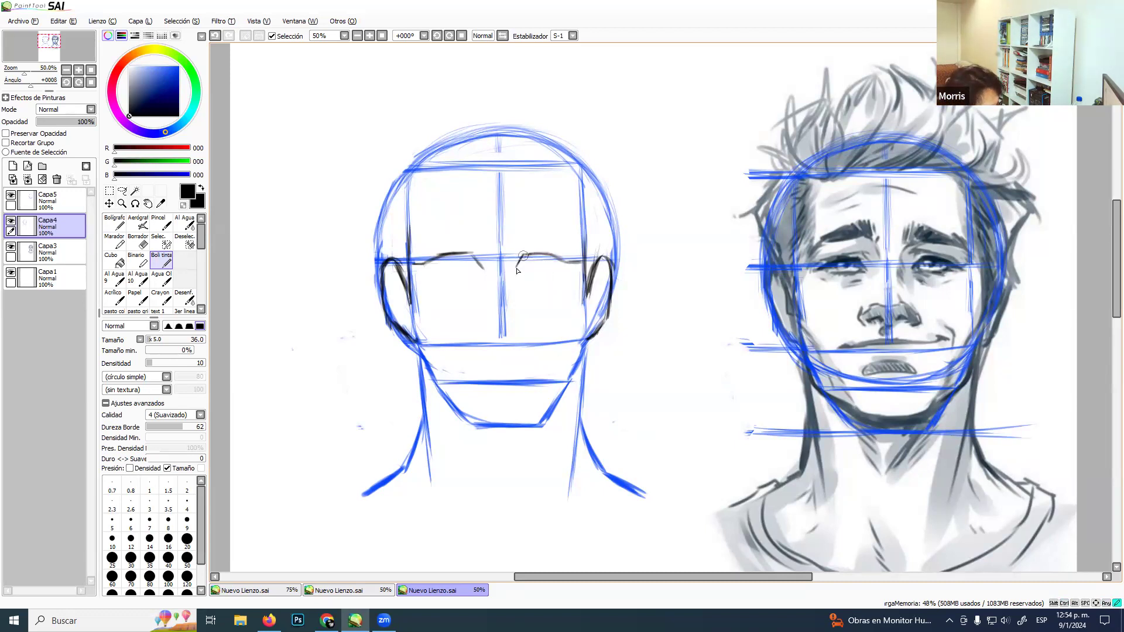
drag(522, 256, 519, 269)
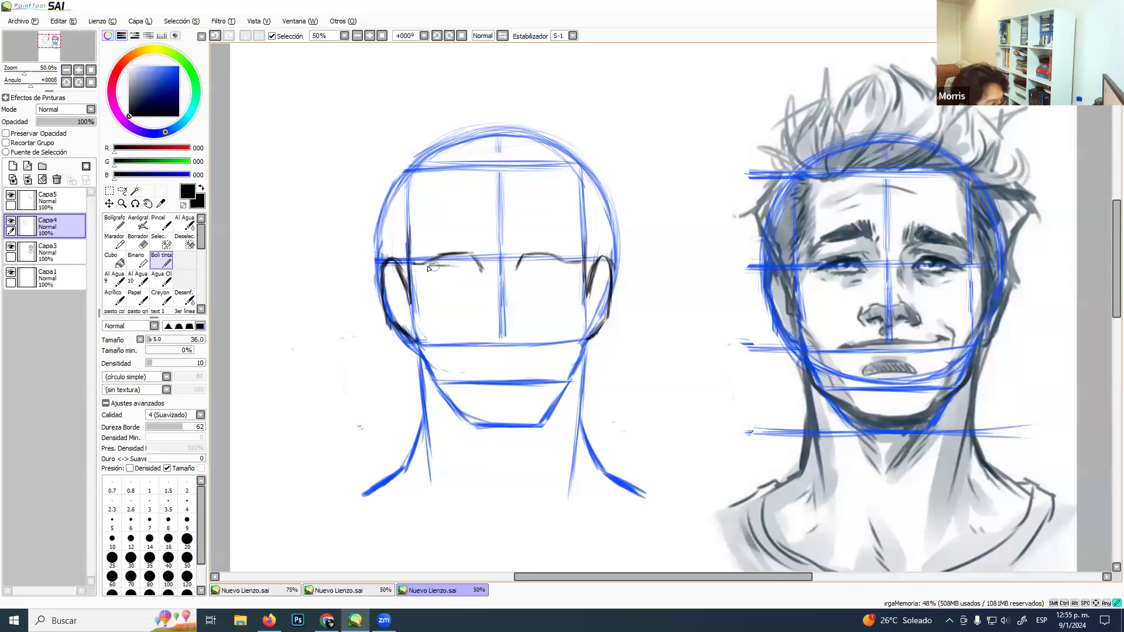
Add a flatter line beneath each eye's upper curve, and erase and redraw the left eye's upper curve.
mouse_move(430, 265)
mouse_down()
mouse_move(470, 263)
mouse_move(443, 267)
mouse_up()
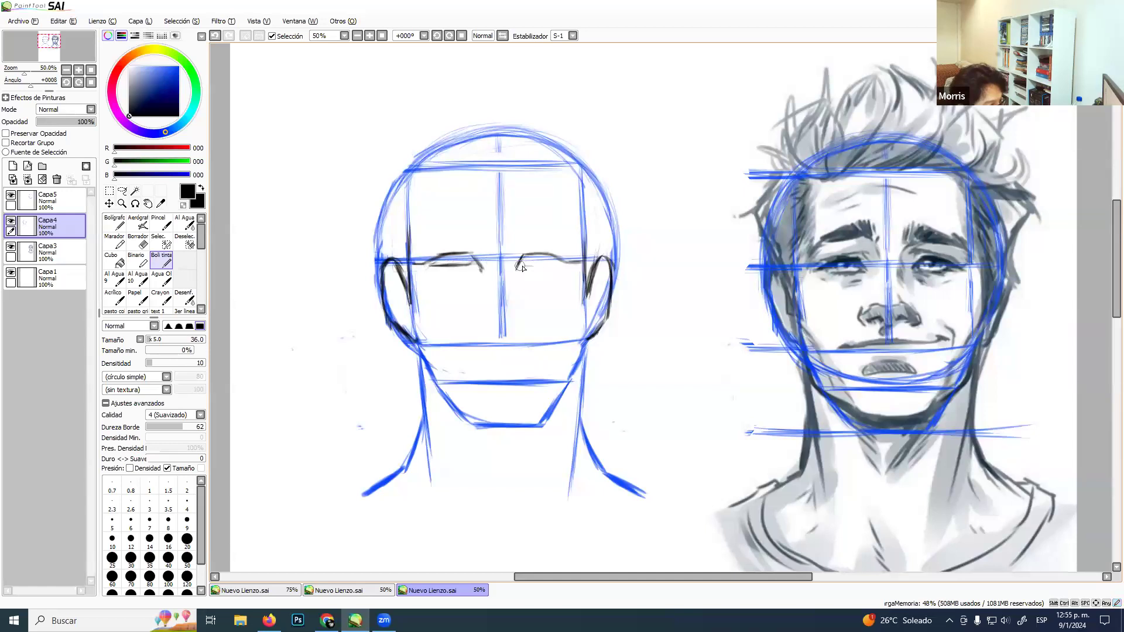
mouse_move(543, 265)
mouse_down()
mouse_move(519, 266)
mouse_move(565, 267)
mouse_move(525, 255)
mouse_move(515, 267)
mouse_move(548, 255)
mouse_up()
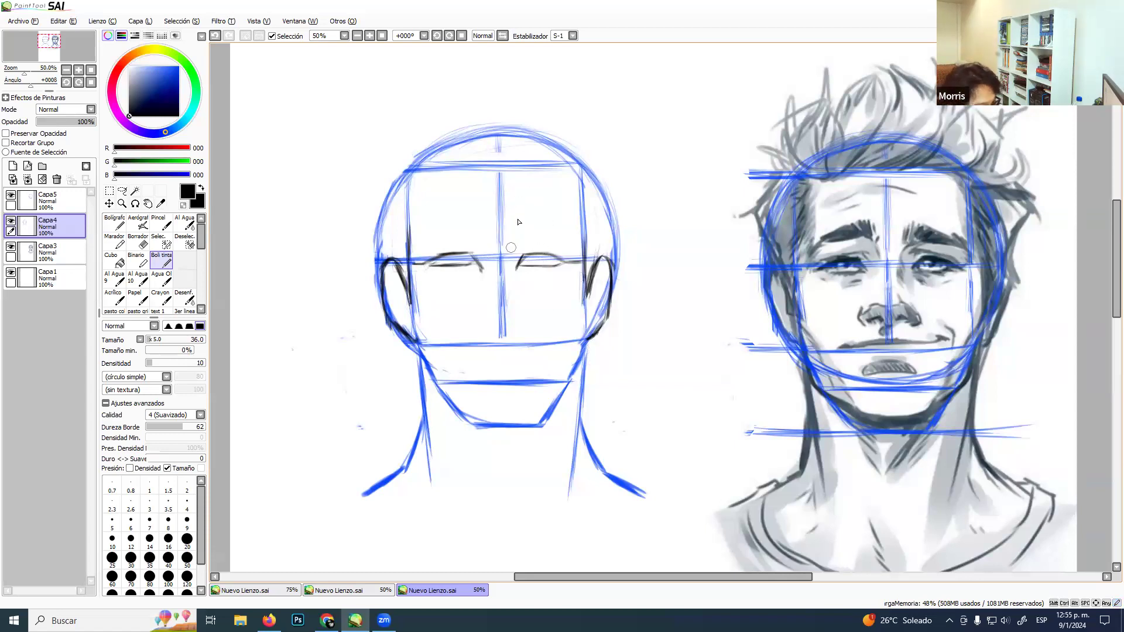
key(e)
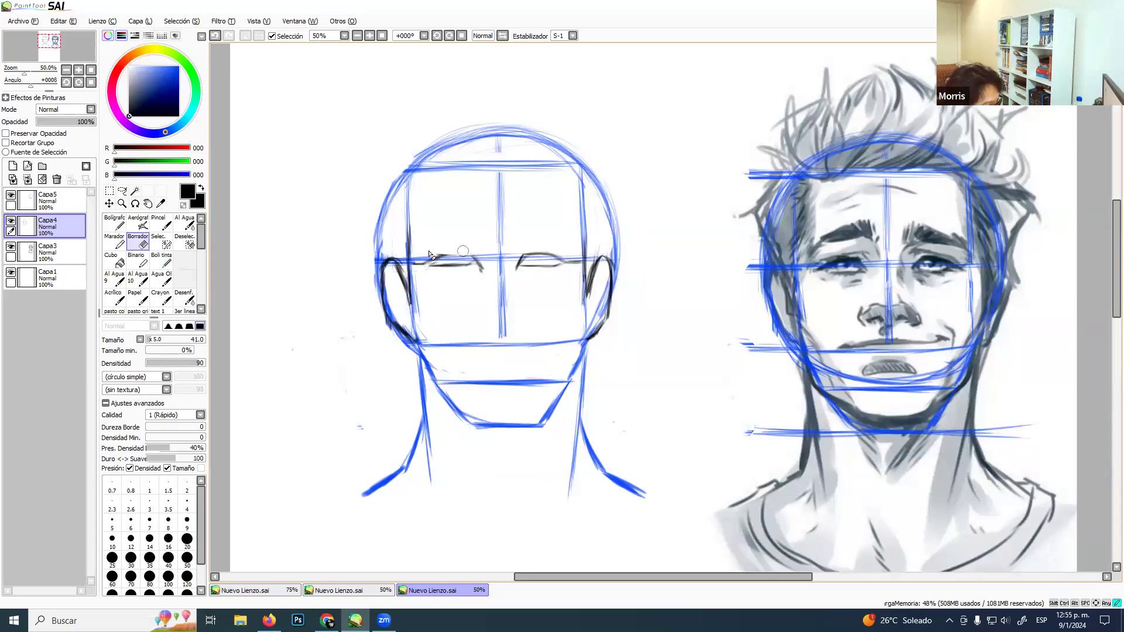
click(164, 260)
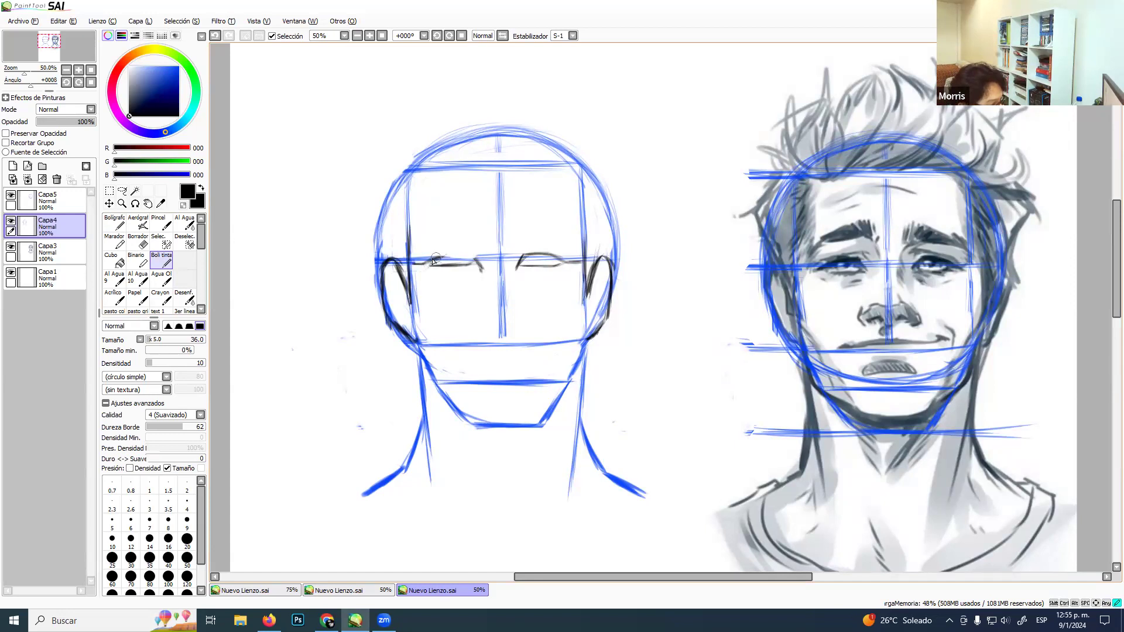
mouse_move(440, 255)
mouse_down()
mouse_move(477, 261)
mouse_move(481, 270)
mouse_up()
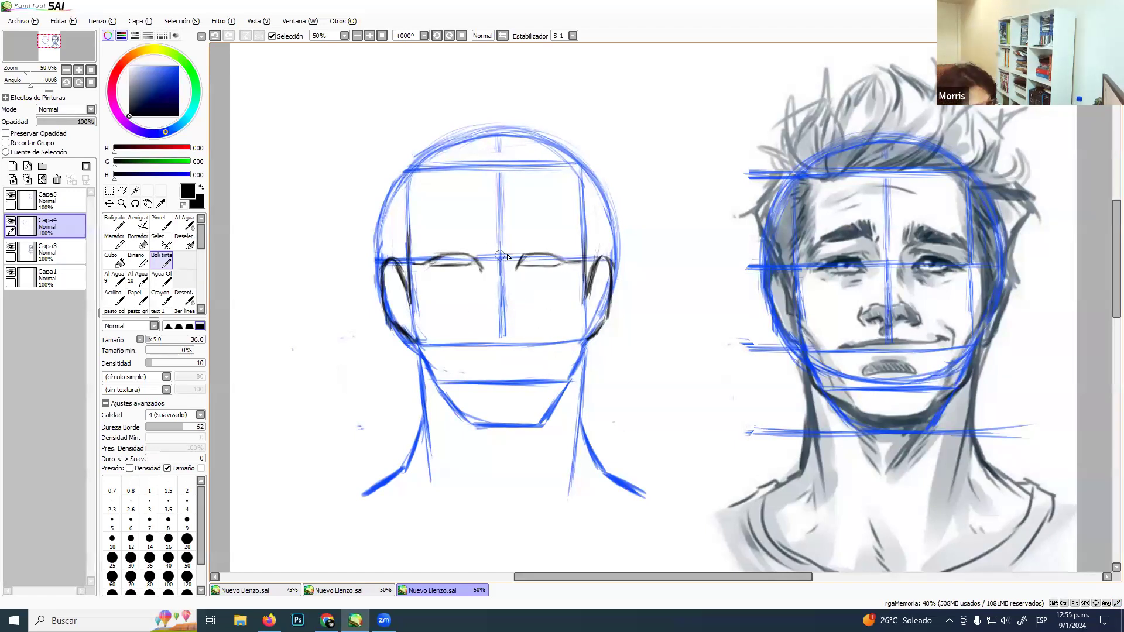
Try a dark mark between the eyes, undo it and reinforce the left eye's inner corner.
drag(484, 268, 504, 267)
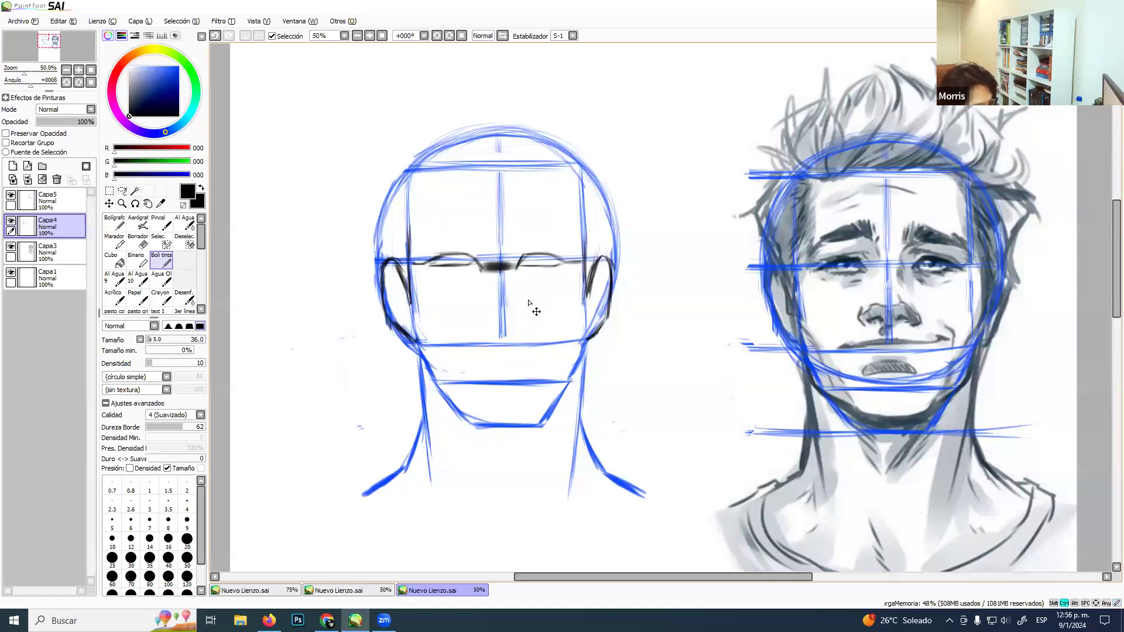
key(ctrl+z)
click(482, 257)
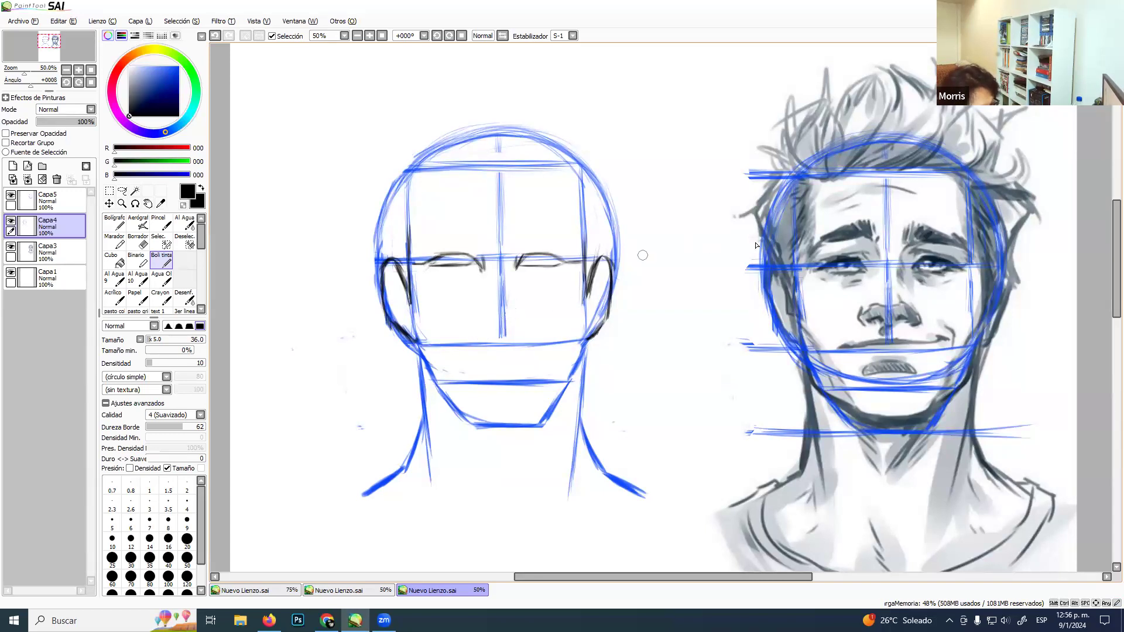
Draw temporary vertical lines on the portrait down from the inner eye corners past the nostrils and undo them.
mouse_move(865, 274)
mouse_down()
mouse_move(860, 306)
mouse_move(862, 253)
mouse_move(859, 333)
mouse_up()
key(ctrl+z)
mouse_move(867, 264)
mouse_down()
mouse_move(857, 250)
mouse_move(859, 345)
mouse_up()
drag(861, 246, 859, 362)
drag(859, 267, 861, 314)
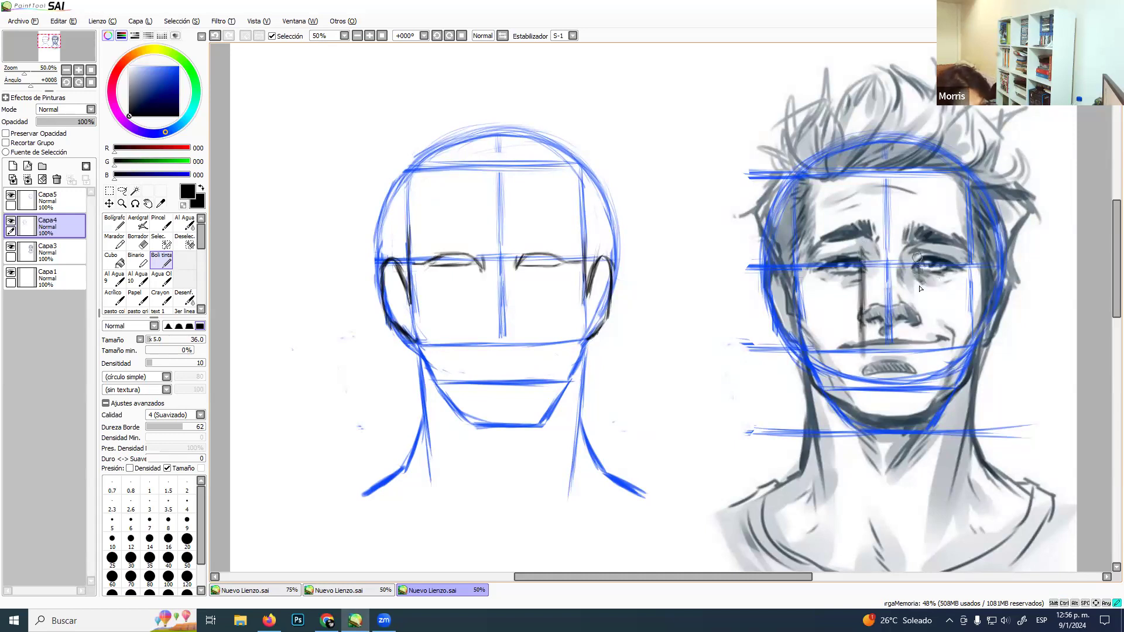
mouse_move(917, 249)
mouse_down()
mouse_move(917, 358)
mouse_move(913, 262)
mouse_move(917, 320)
mouse_up()
key(ctrl+z)
key(ctrl+z)
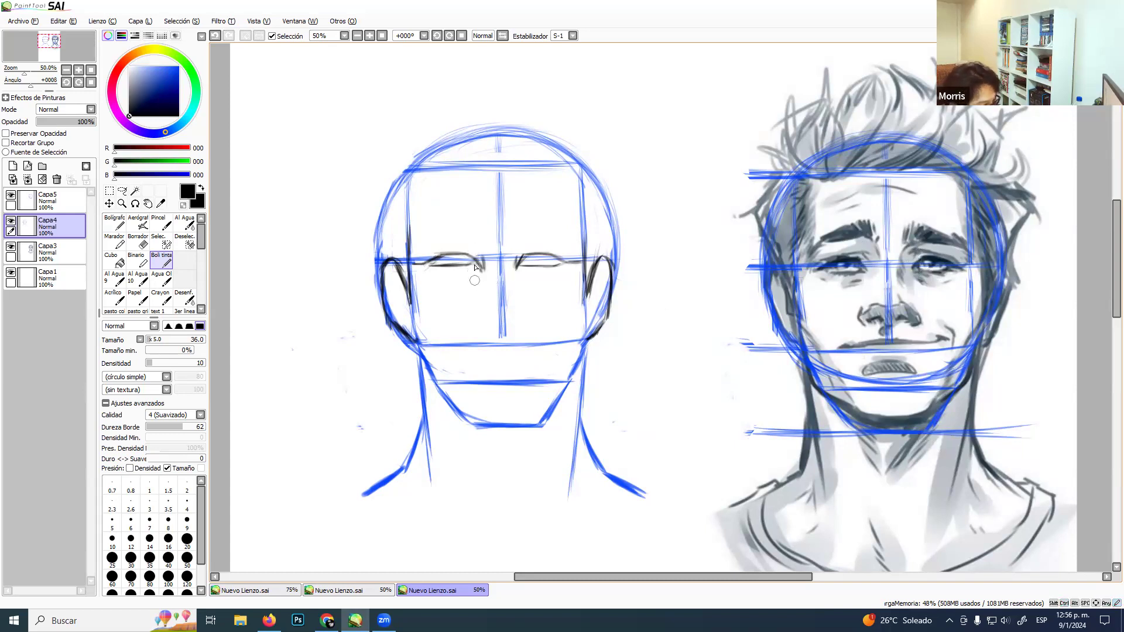
Draw faint vertical guide lines on the sketched head from both inner eye corners down to the nose-base line.
drag(475, 256, 474, 322)
drag(475, 281, 474, 352)
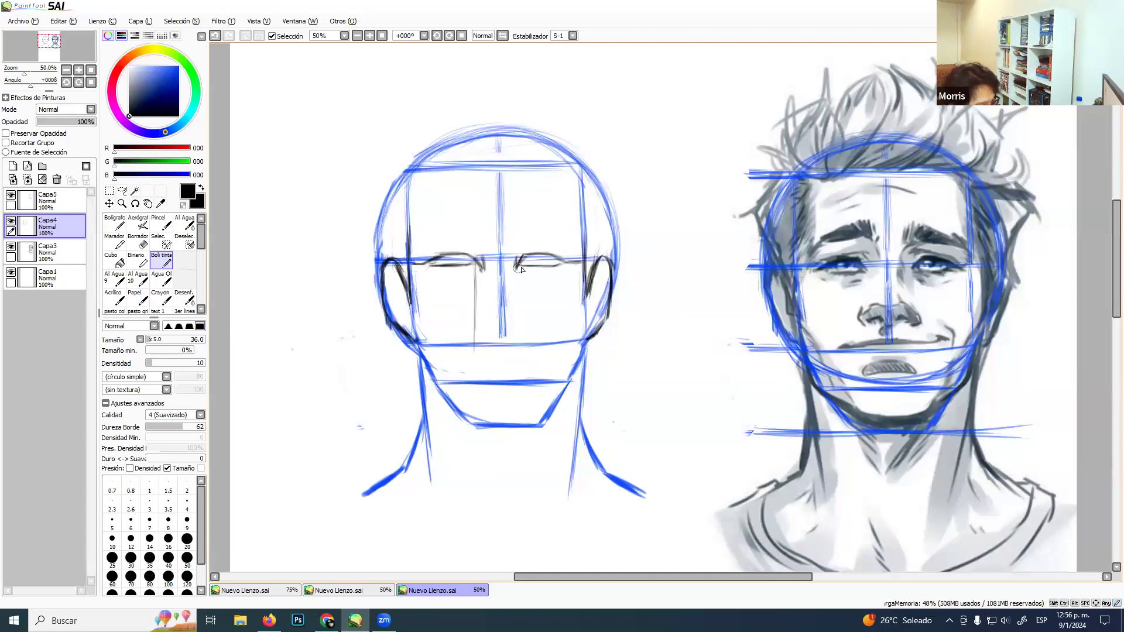
mouse_move(521, 257)
mouse_down()
mouse_move(520, 353)
mouse_move(524, 273)
mouse_move(527, 357)
mouse_up()
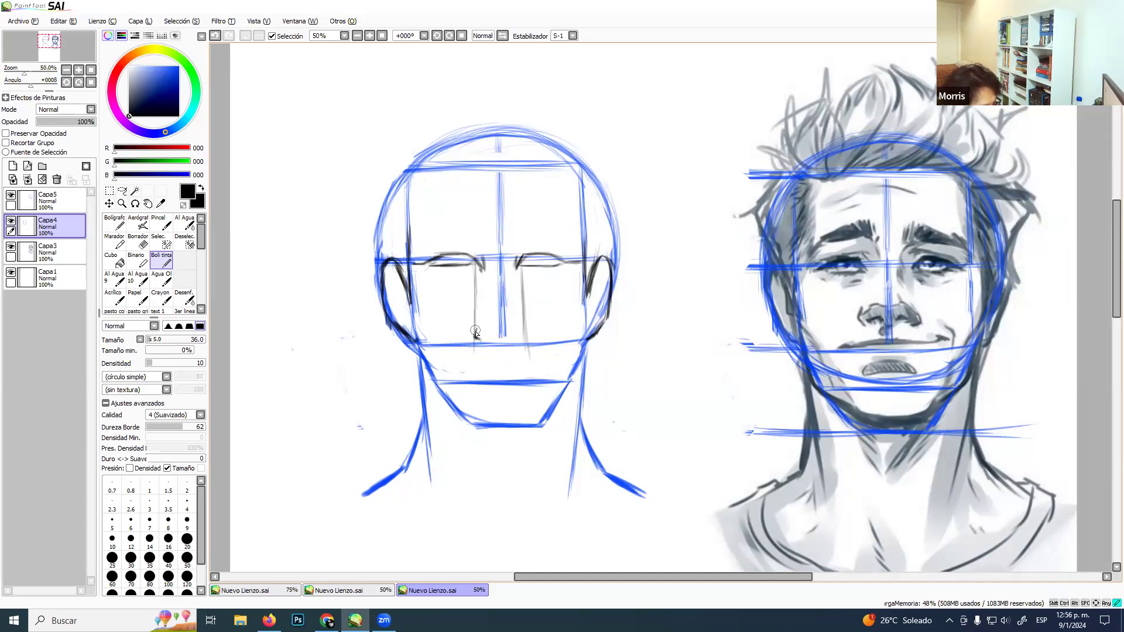
Sketch the nostril wings, nostrils and rounded nose tip between the two vertical guides, just above the nose-base line.
drag(477, 337, 479, 340)
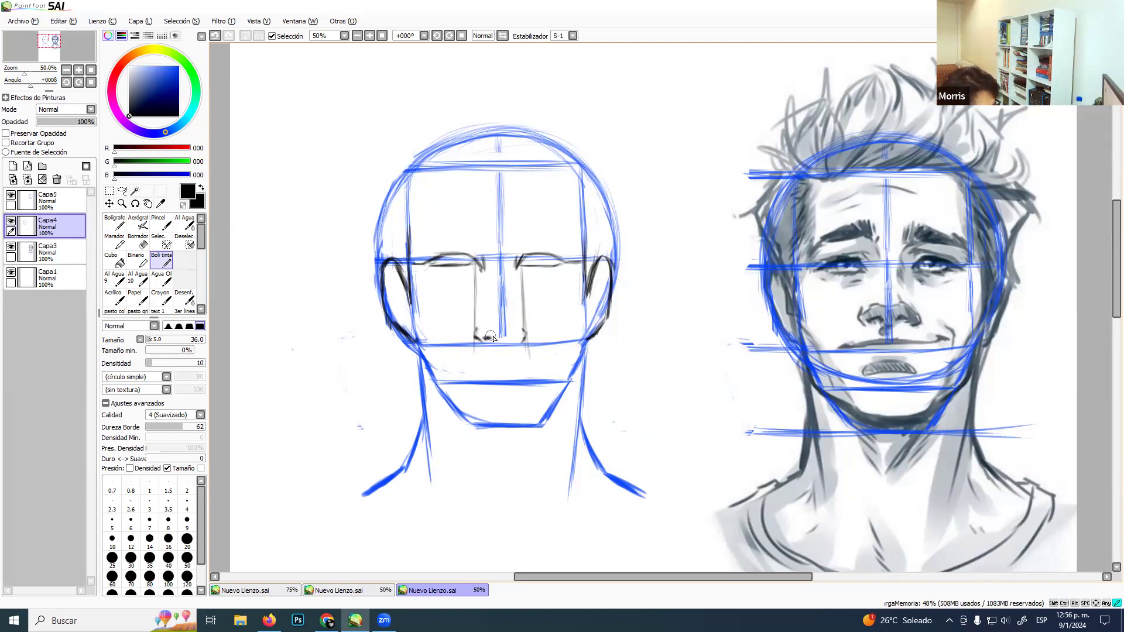
drag(488, 336, 495, 338)
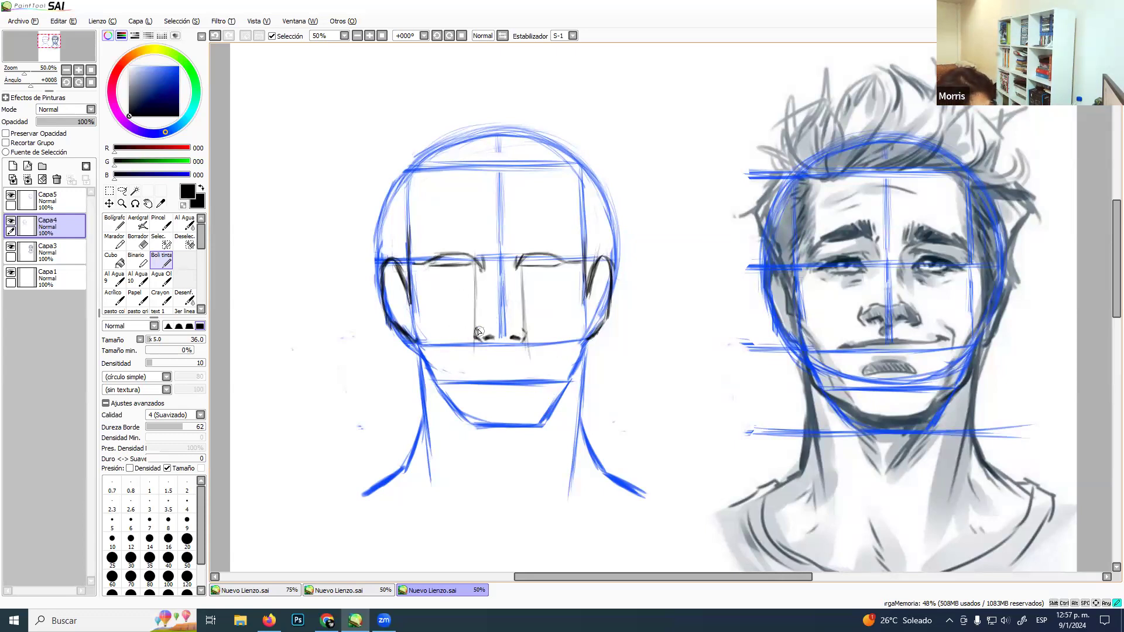
drag(488, 325, 502, 324)
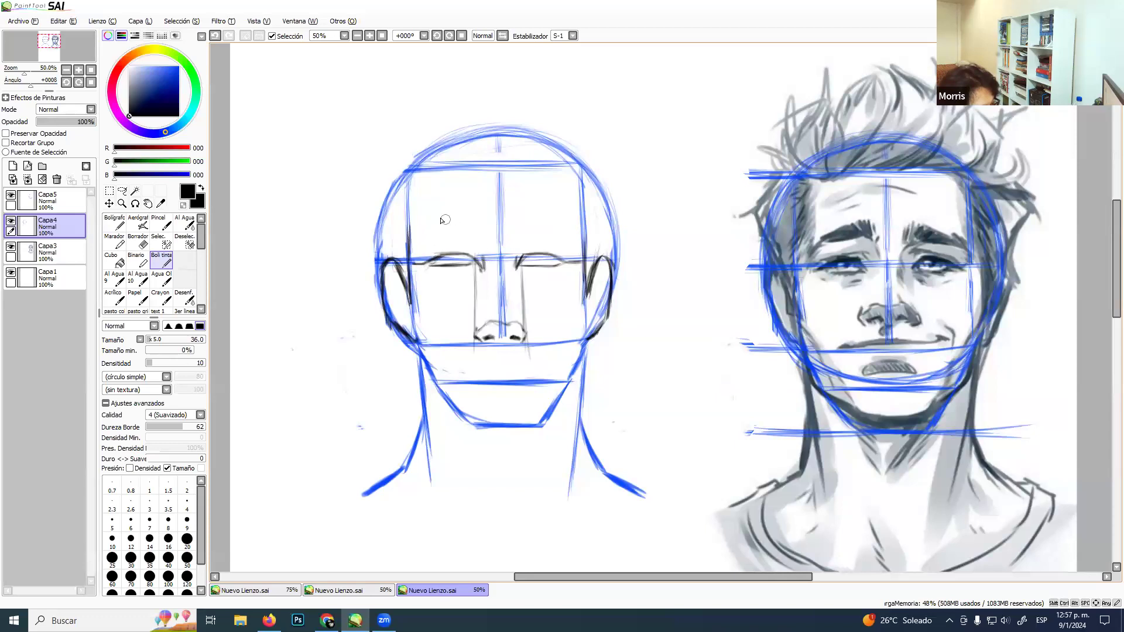
Draw temporary ovals around the forehead and brow area of the sketch and the portrait, and undo them.
mouse_move(488, 168)
mouse_down()
mouse_move(559, 257)
mouse_move(588, 236)
mouse_move(562, 263)
mouse_move(591, 234)
mouse_up()
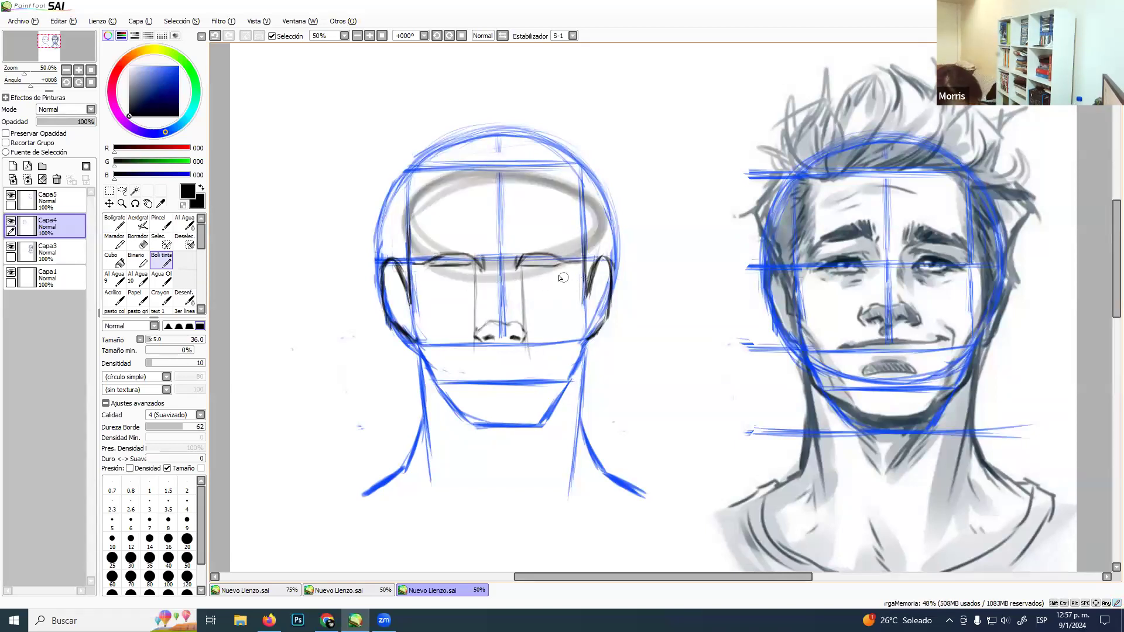
key(ctrl+z)
mouse_move(536, 184)
mouse_down()
mouse_move(449, 263)
mouse_move(457, 177)
mouse_move(413, 253)
mouse_up()
key(ctrl+z)
mouse_move(877, 193)
mouse_down()
mouse_move(899, 181)
mouse_move(837, 247)
mouse_move(860, 240)
mouse_move(834, 215)
mouse_move(922, 216)
mouse_move(819, 218)
mouse_move(979, 217)
mouse_up()
key(ctrl+z)
key(ctrl+z)
key(ctrl+z)
key(ctrl+z)
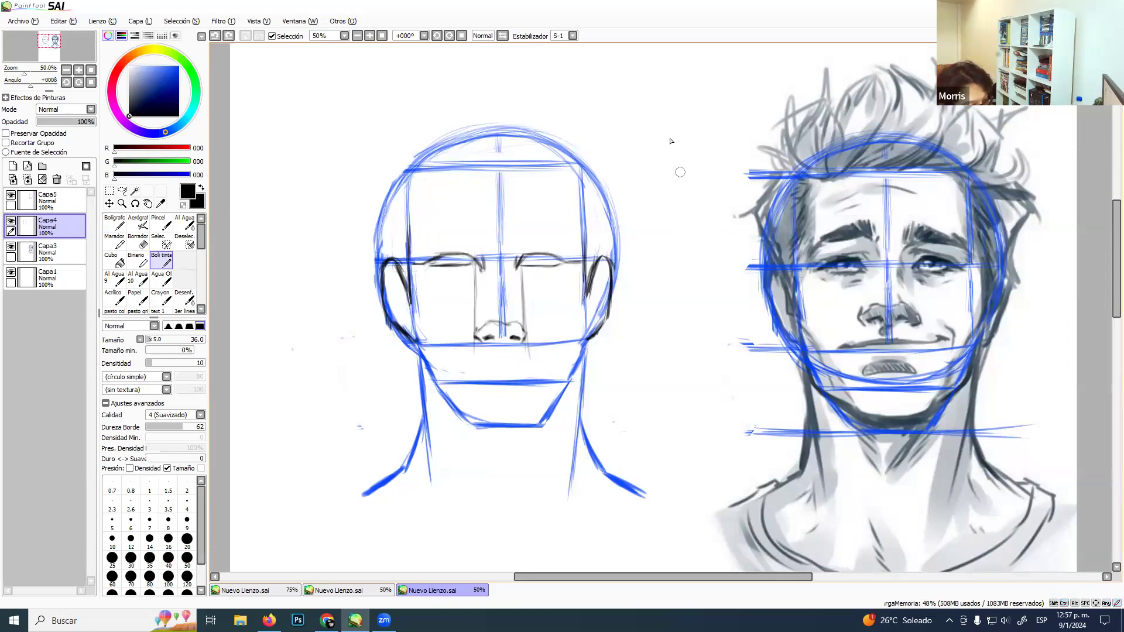
Draw a horizontal brow guide about midway between the hairline and eye line, and a matching one on the portrait.
click(406, 222)
mouse_move(474, 221)
mouse_down()
mouse_move(448, 220)
mouse_move(495, 219)
mouse_up()
drag(413, 221, 564, 217)
mouse_move(439, 220)
mouse_down()
mouse_move(541, 219)
mouse_move(398, 220)
mouse_move(559, 221)
mouse_up()
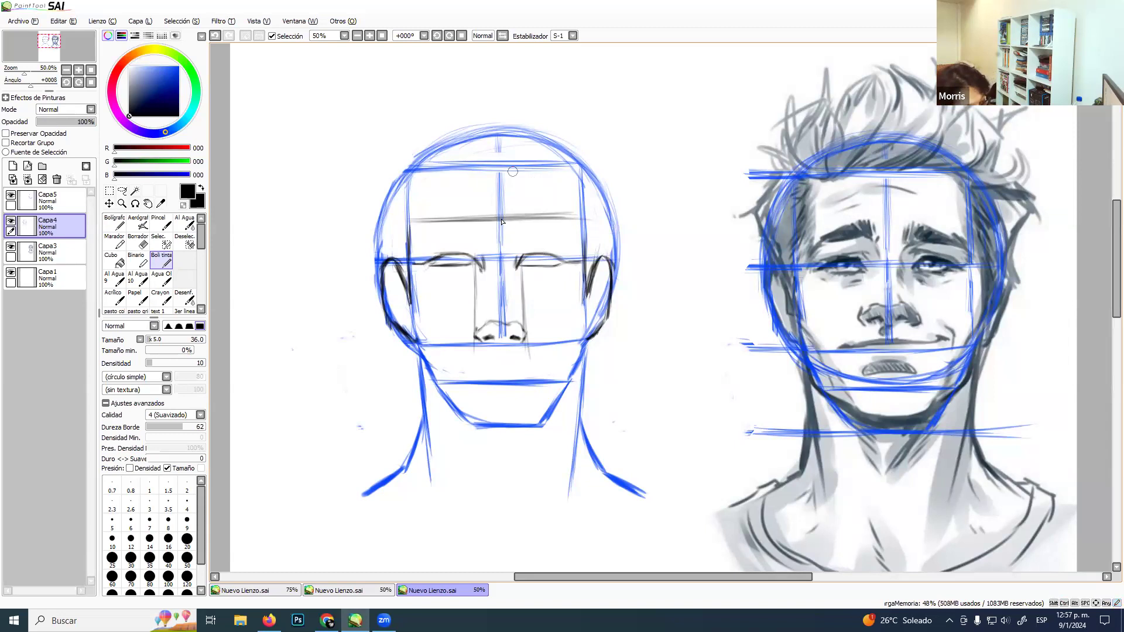
drag(807, 224, 960, 226)
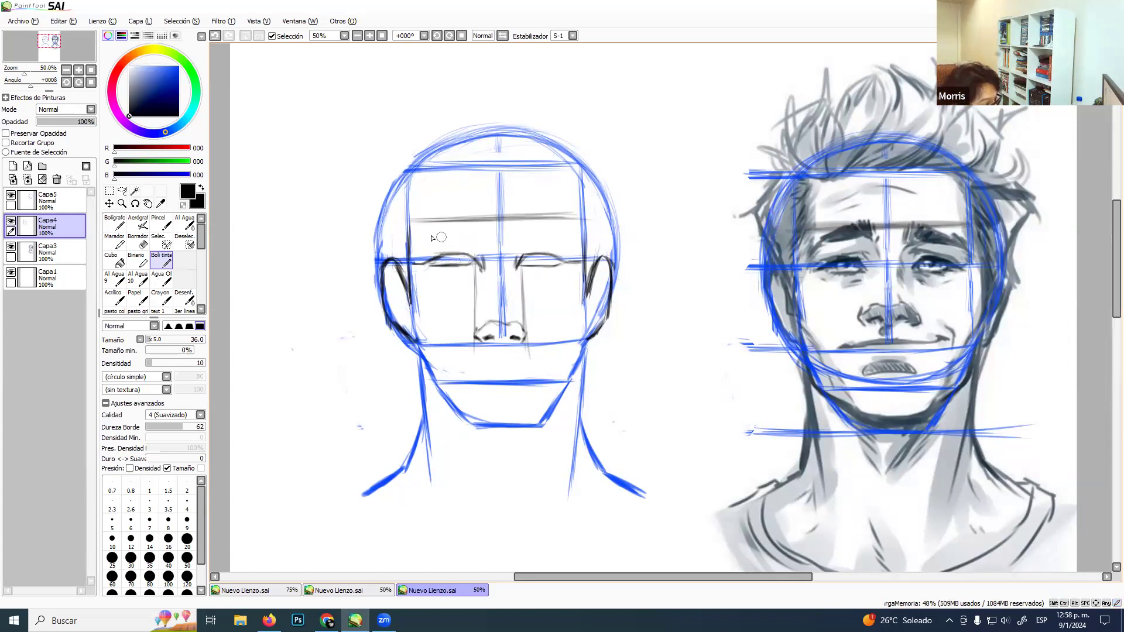
Sketch both eyebrows with short hatched strokes just under the brow guide, tapering toward the temples.
mouse_move(418, 240)
mouse_down()
mouse_move(455, 223)
mouse_move(421, 239)
mouse_move(468, 222)
mouse_up()
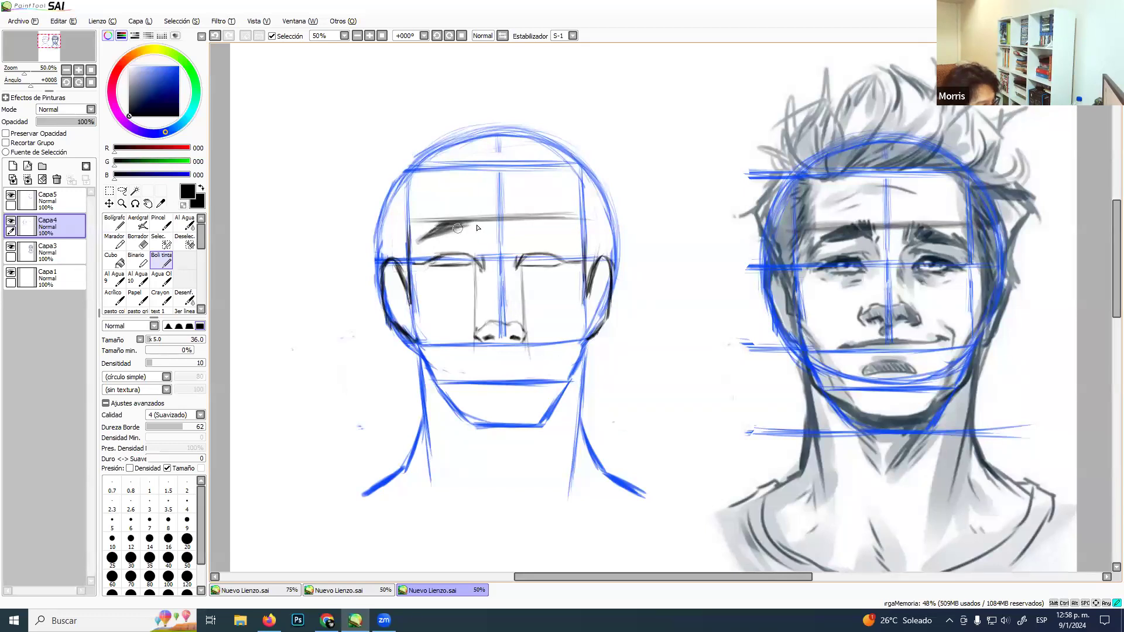
drag(462, 226, 483, 229)
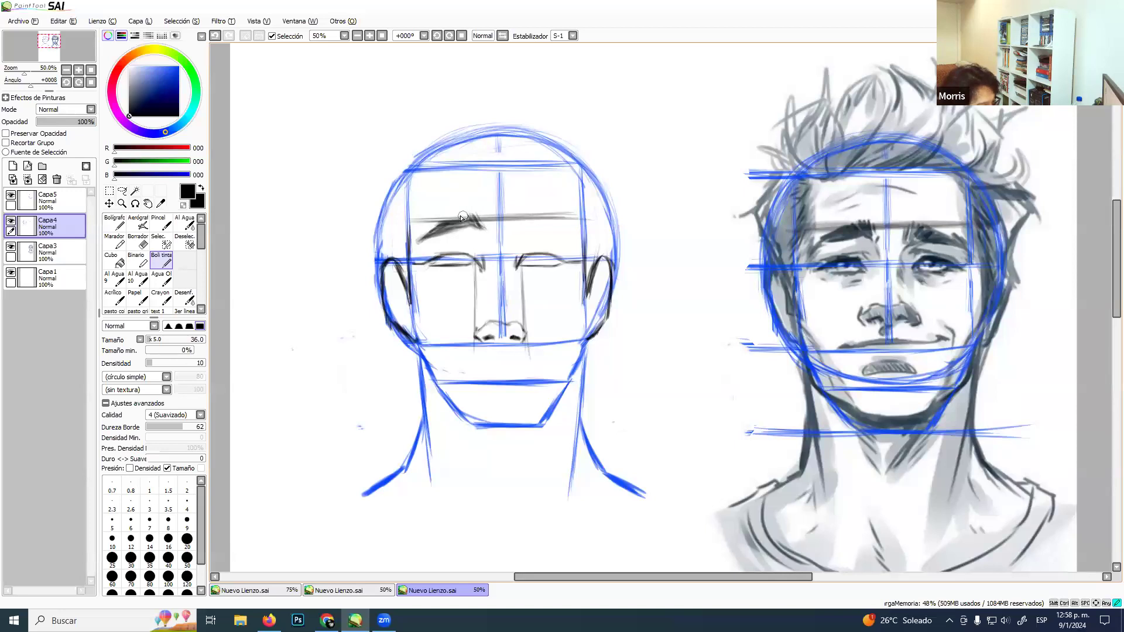
drag(445, 227, 464, 221)
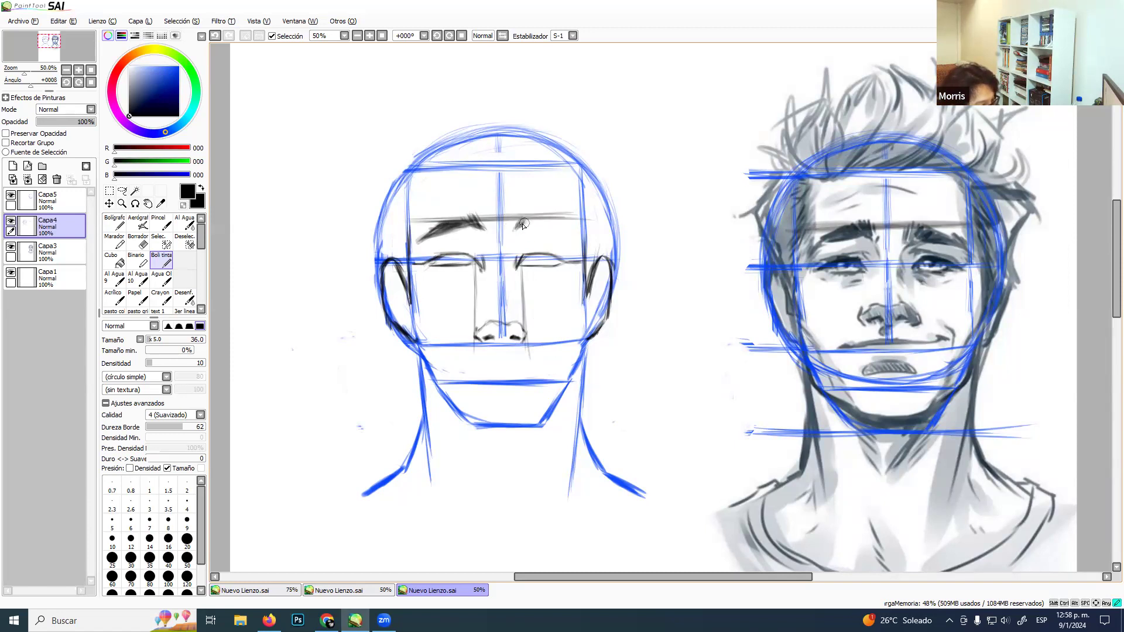
mouse_move(527, 218)
mouse_down()
mouse_move(560, 227)
mouse_move(513, 229)
mouse_up()
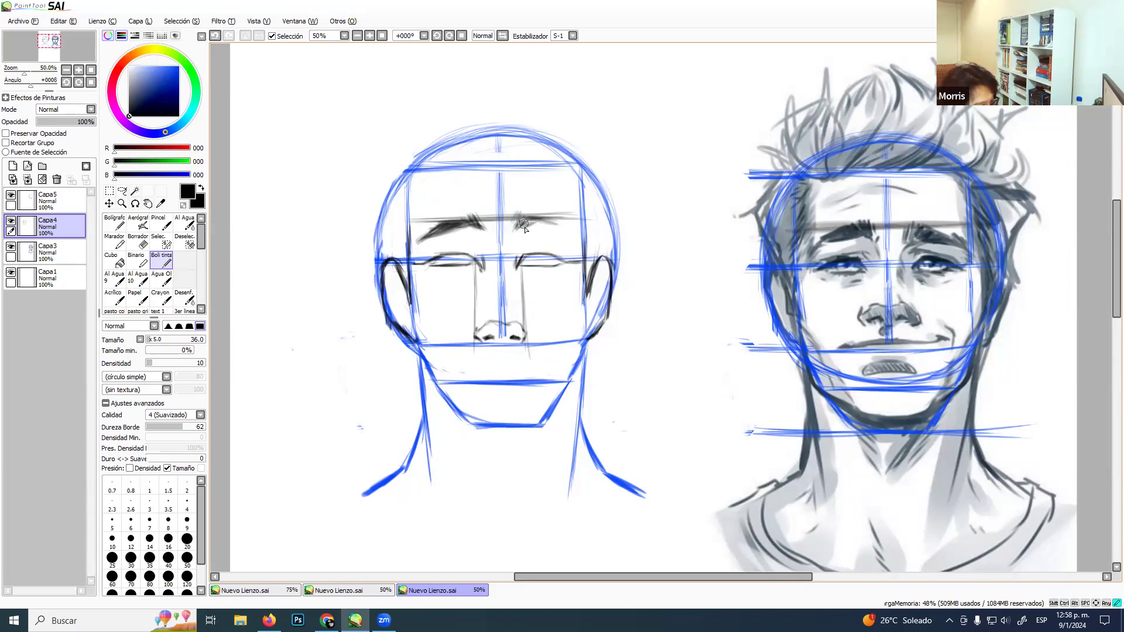
mouse_move(553, 224)
mouse_down()
mouse_move(541, 227)
mouse_move(562, 226)
mouse_move(539, 226)
mouse_move(568, 229)
mouse_move(556, 227)
mouse_up()
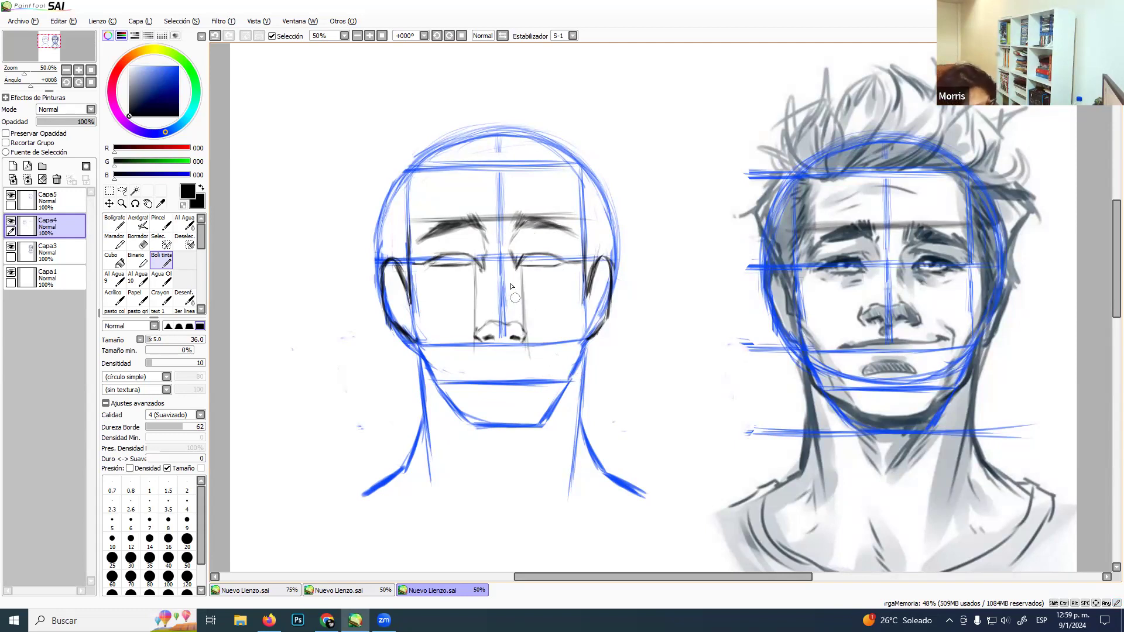
Erase the construction lines between the eyes at the nose bridge and set the pen size to 16.
key(e)
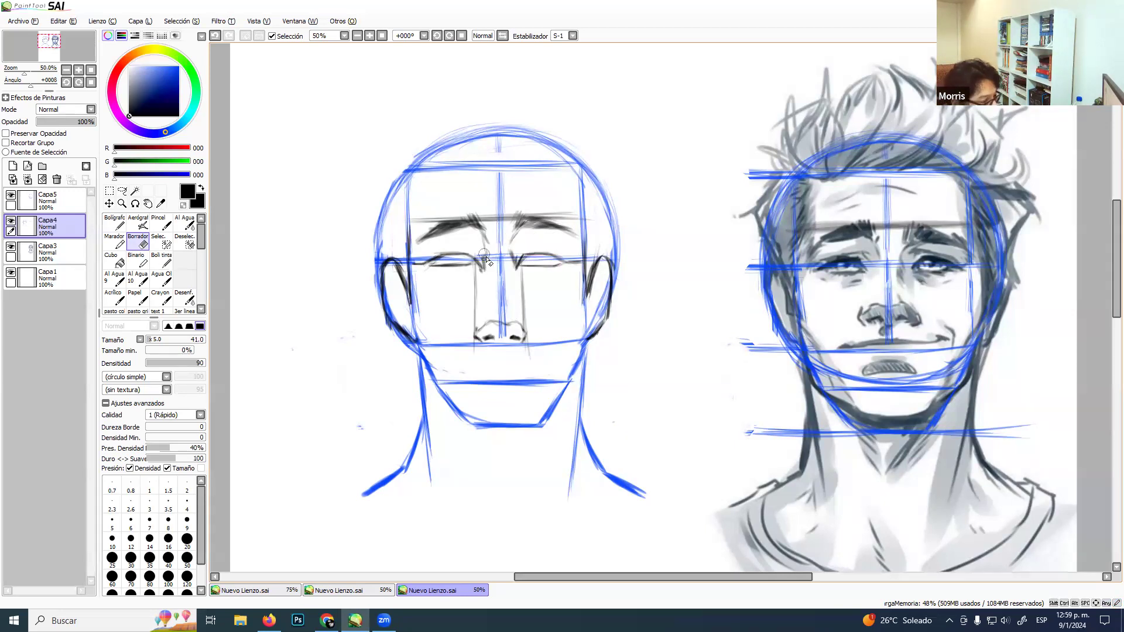
mouse_move(495, 260)
ctrl+alt+mouse_down()
mouse_move(488, 264)
mouse_move(498, 248)
mouse_move(498, 275)
mouse_move(525, 242)
mouse_move(496, 272)
mouse_move(481, 270)
mouse_move(519, 248)
mouse_move(503, 258)
mouse_move(499, 232)
mouse_move(495, 271)
ctrl+alt+mouse_up()
click(161, 259)
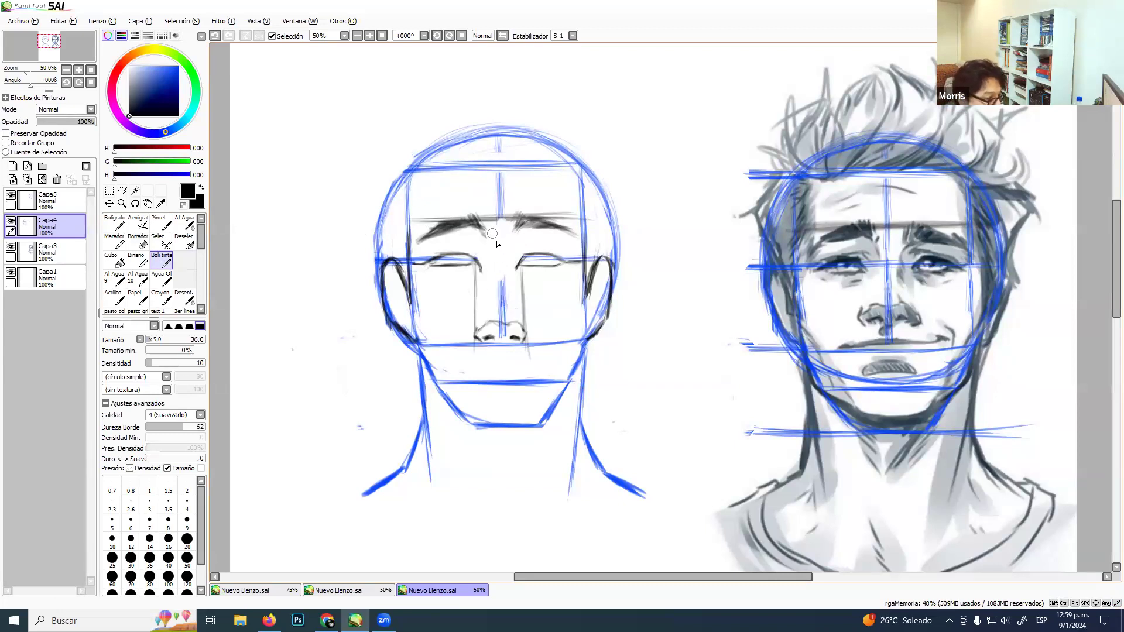
ctrl+alt+drag(515, 237, 501, 216)
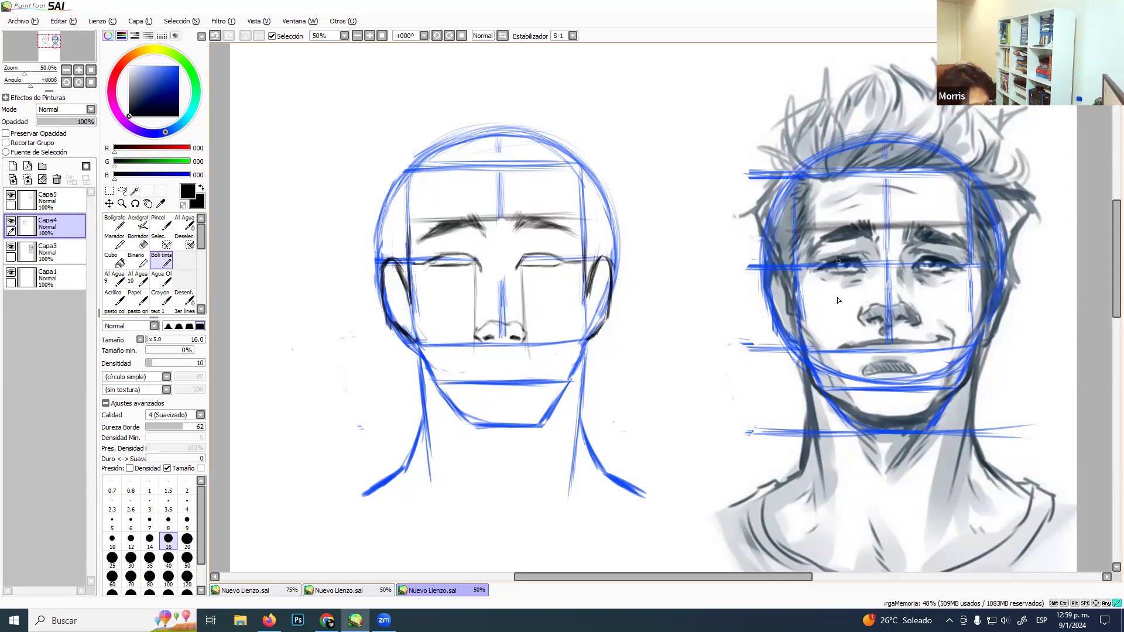
Draw temporary vertical lines on the portrait from the eyes down to the mouth level and undo them.
mouse_move(835, 320)
mouse_down()
mouse_move(836, 261)
mouse_move(835, 350)
mouse_up()
mouse_move(951, 257)
mouse_down()
mouse_move(952, 344)
mouse_move(933, 349)
mouse_up()
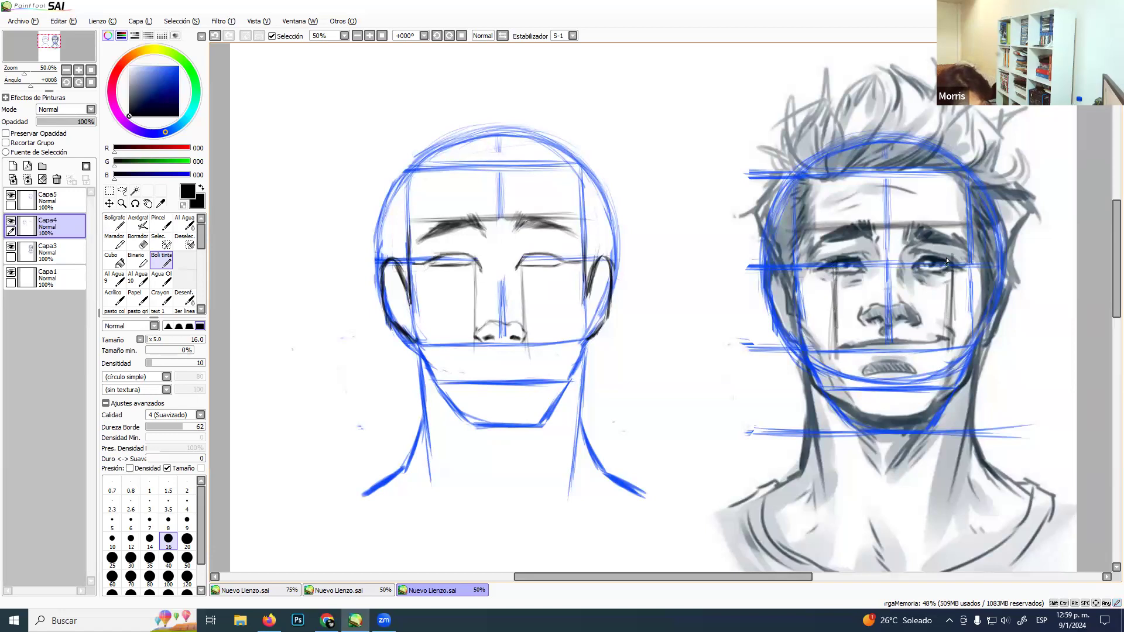
key(ctrl+z)
key(ctrl+z)
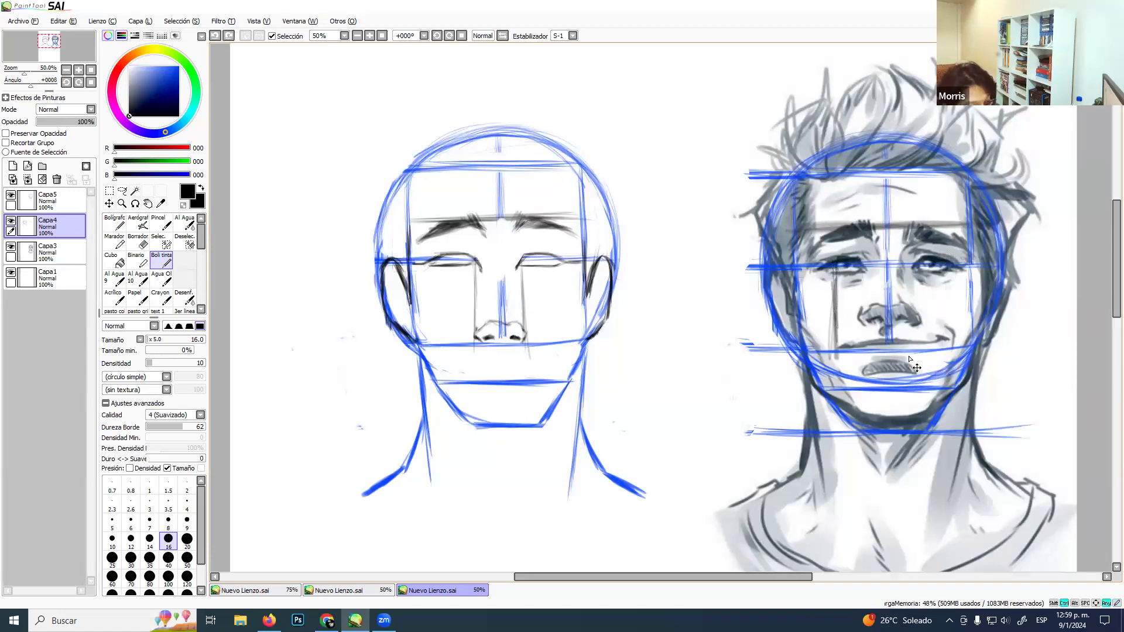
key(ctrl+z)
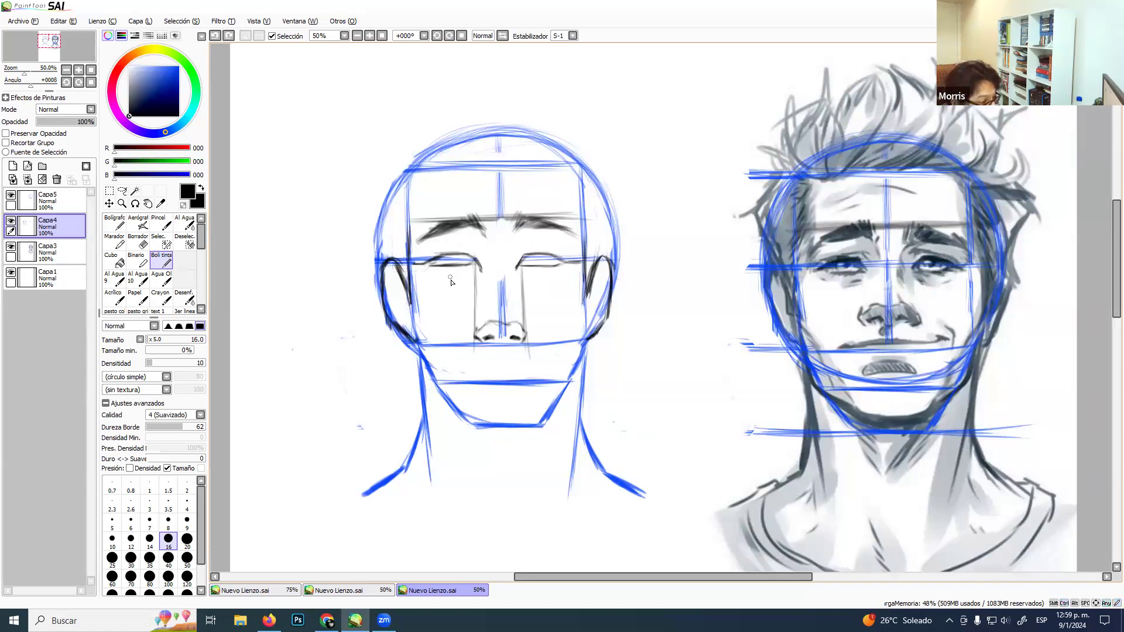
Darken the left eye's iris and upper lid at density 60 and brush size 28, and add a white highlight.
drag(440, 260, 449, 260)
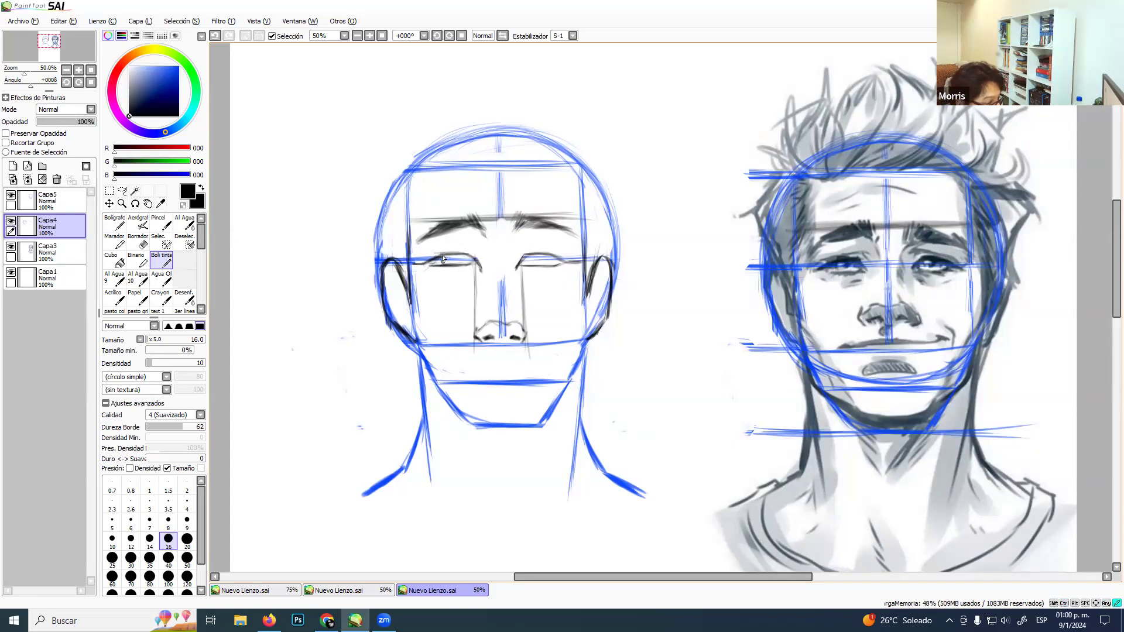
key(6)
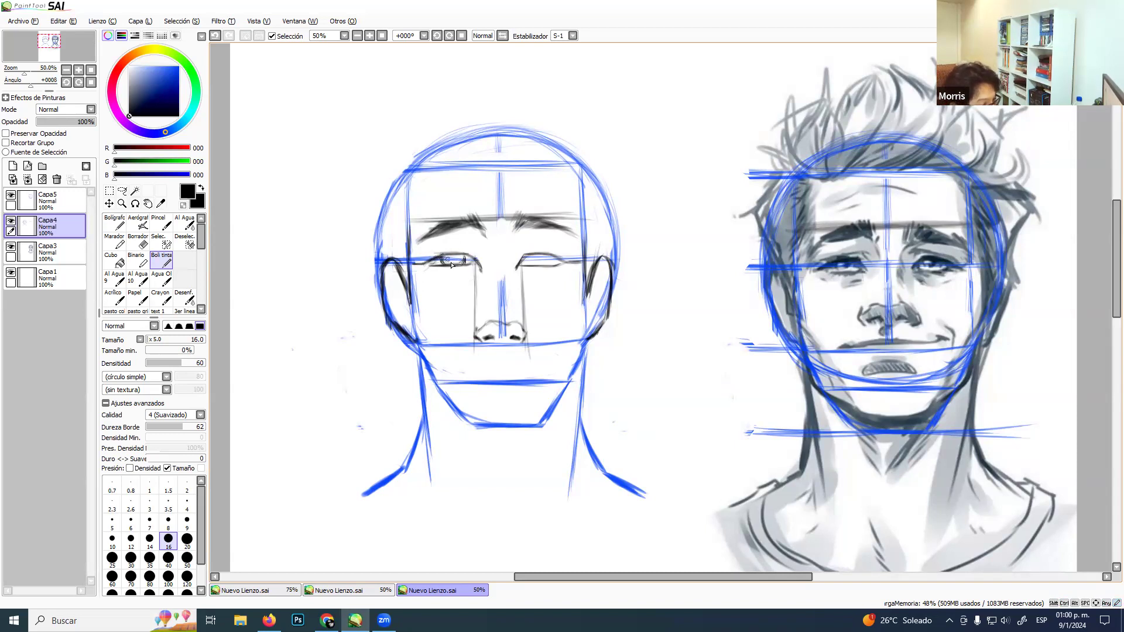
ctrl+alt+drag(451, 261, 457, 262)
drag(453, 260, 444, 259)
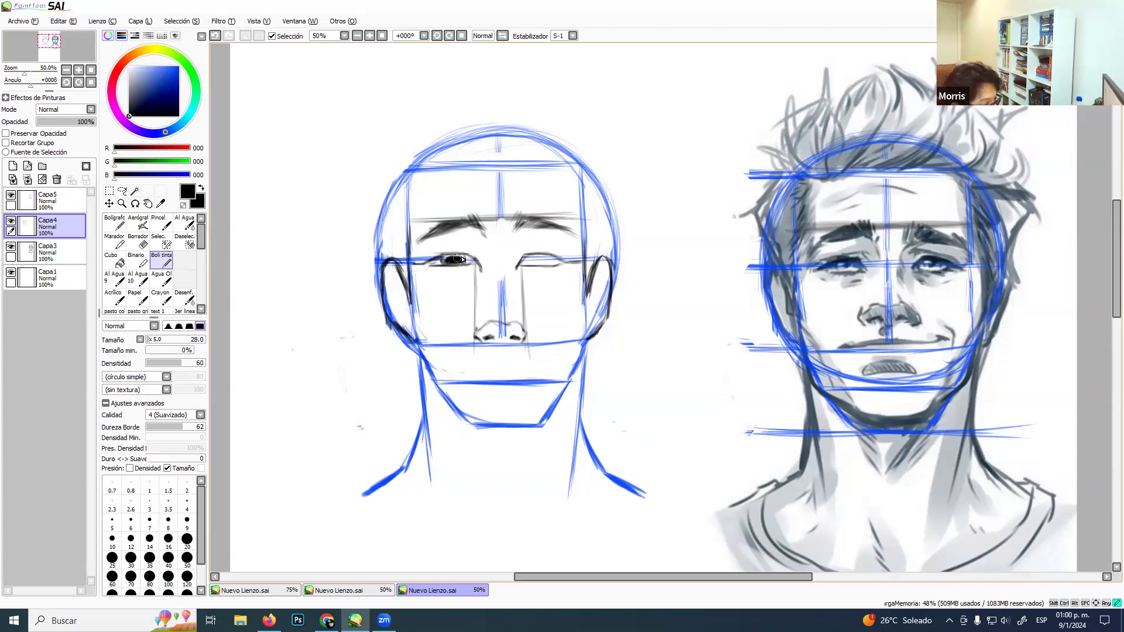
drag(452, 255, 443, 261)
alt+click(449, 268)
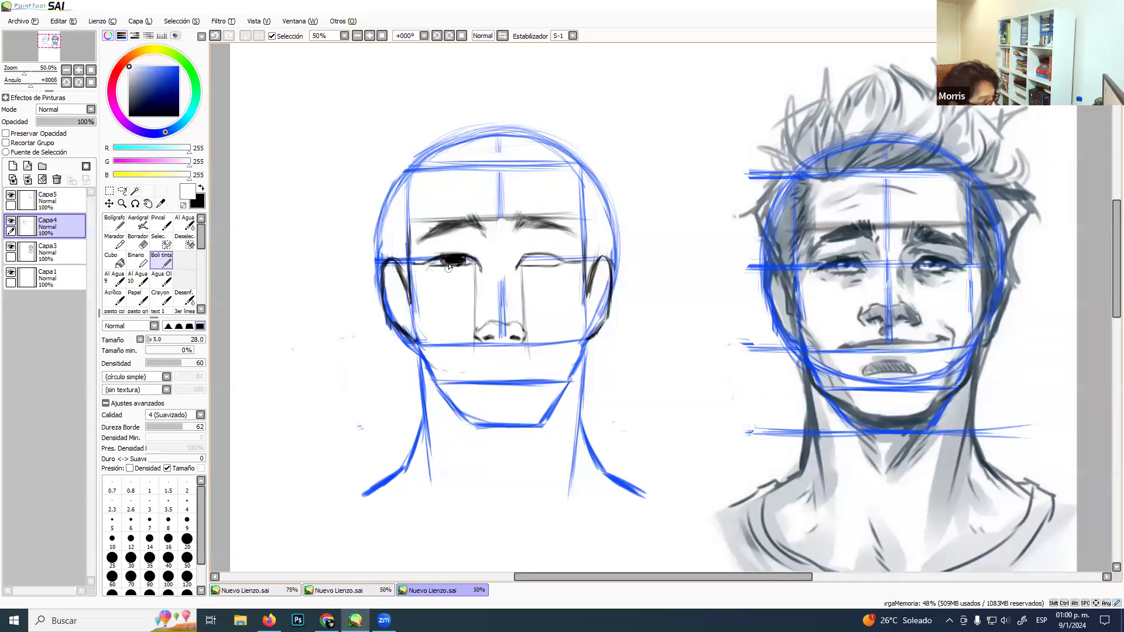
click(453, 260)
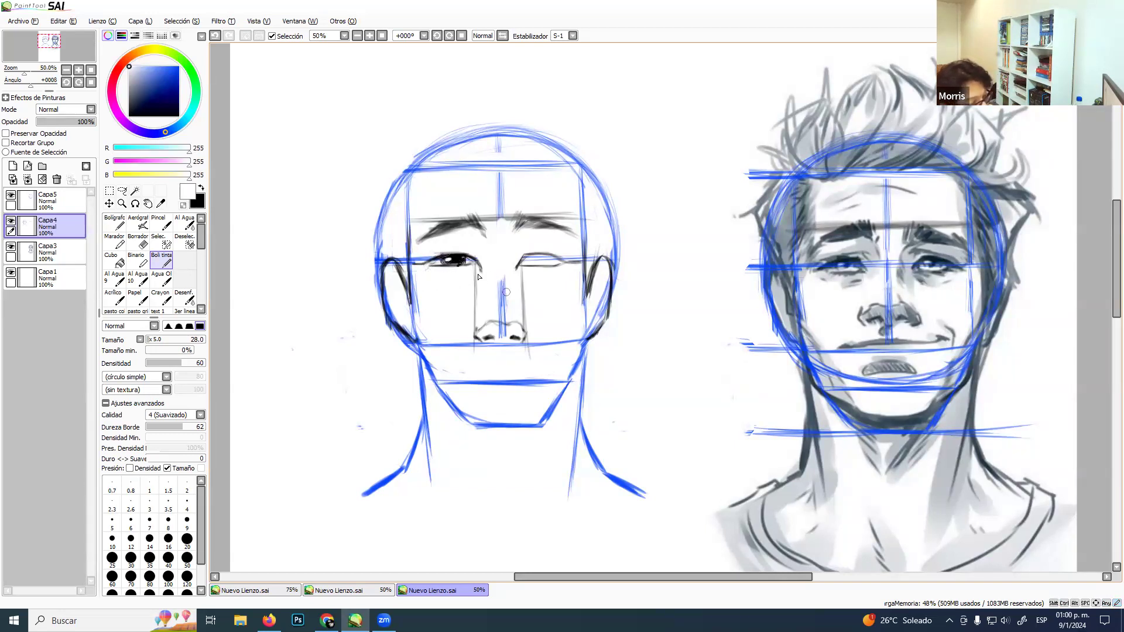
Draw the right eye's lid and dark iris in black with brush size 29, and add a white highlight.
alt+click(460, 262)
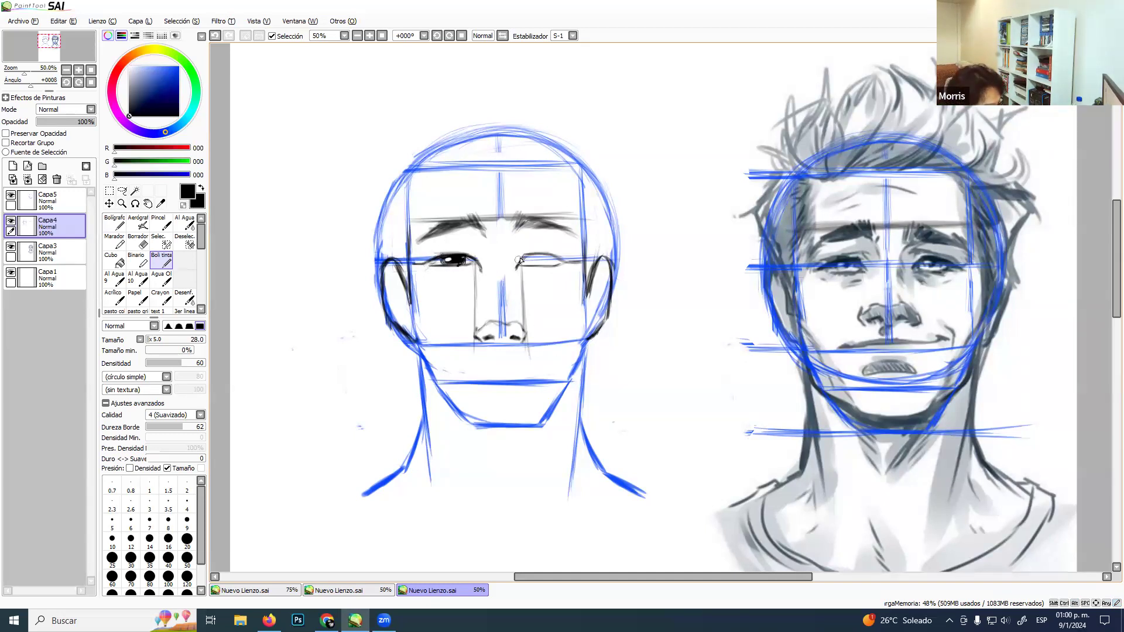
drag(520, 262, 535, 253)
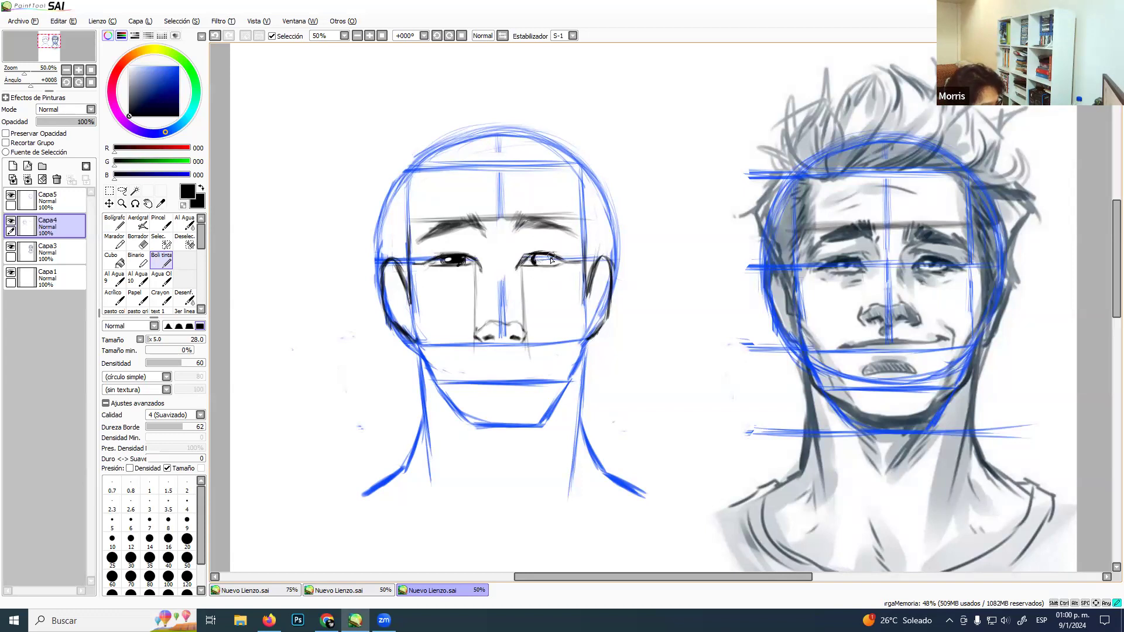
key(bracketright)
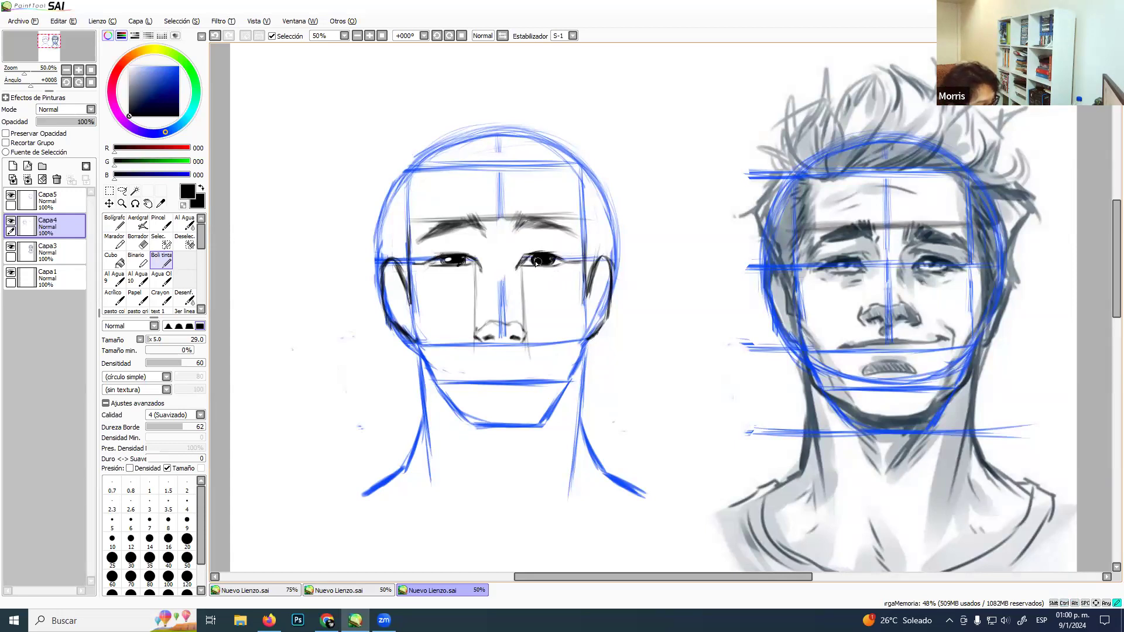
key(x)
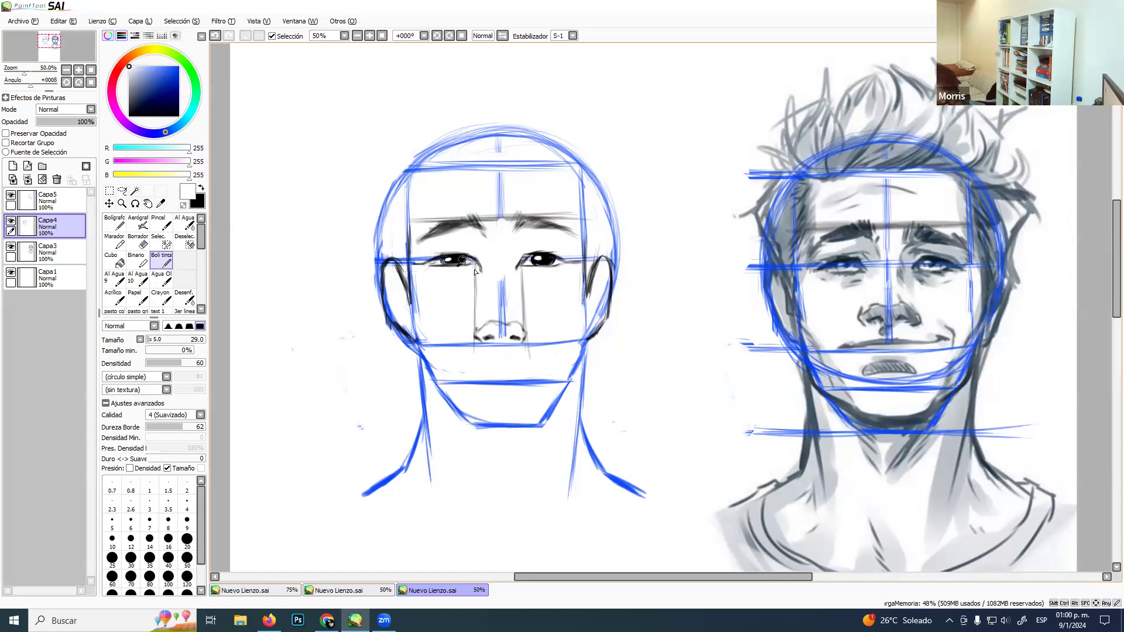
key(x)
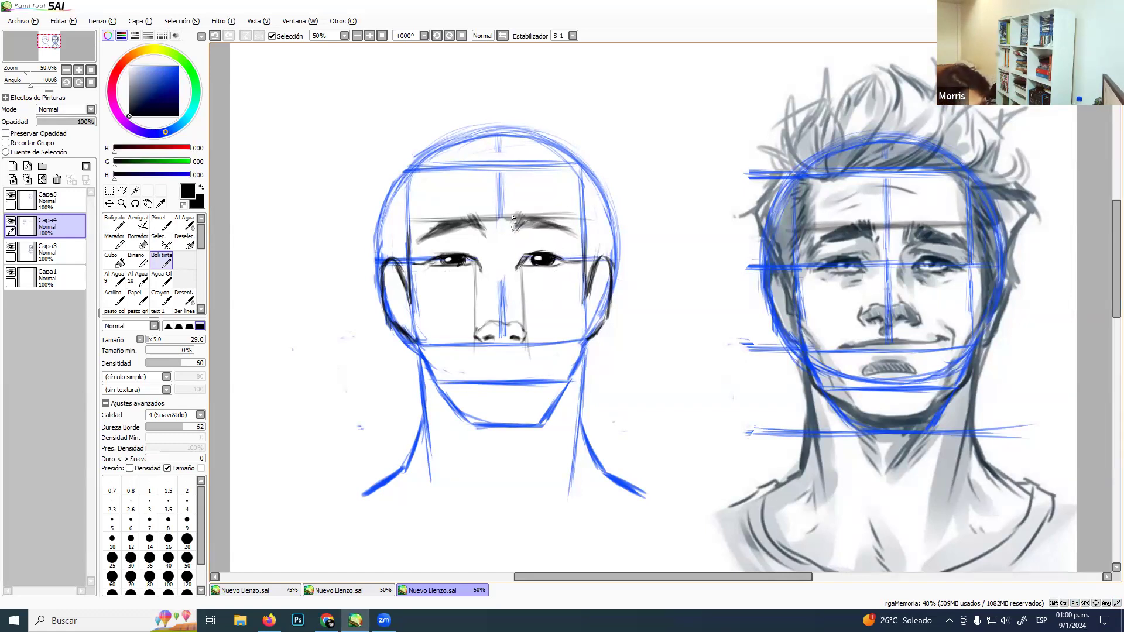
Set the density to 20 and draw vertical guide lines from both eyes down past the nose-base line.
key(2)
drag(439, 266, 443, 355)
drag(557, 267, 560, 364)
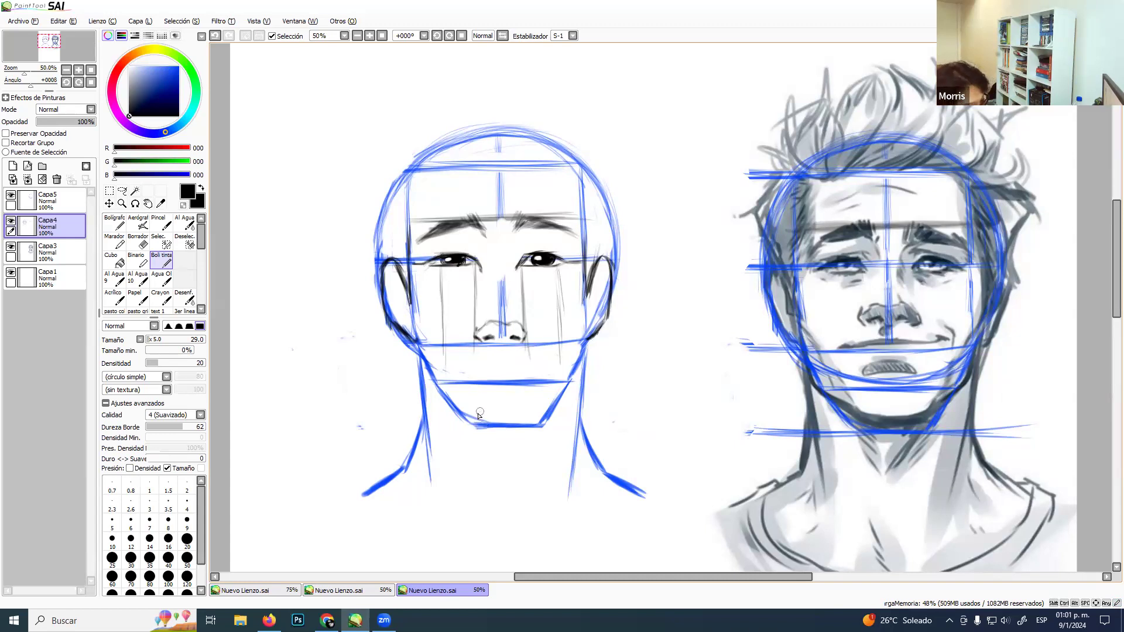
Erase the old nose and the inner guide lines beside it, then redraw the inner guides and sketch a nose wing on each.
key(e)
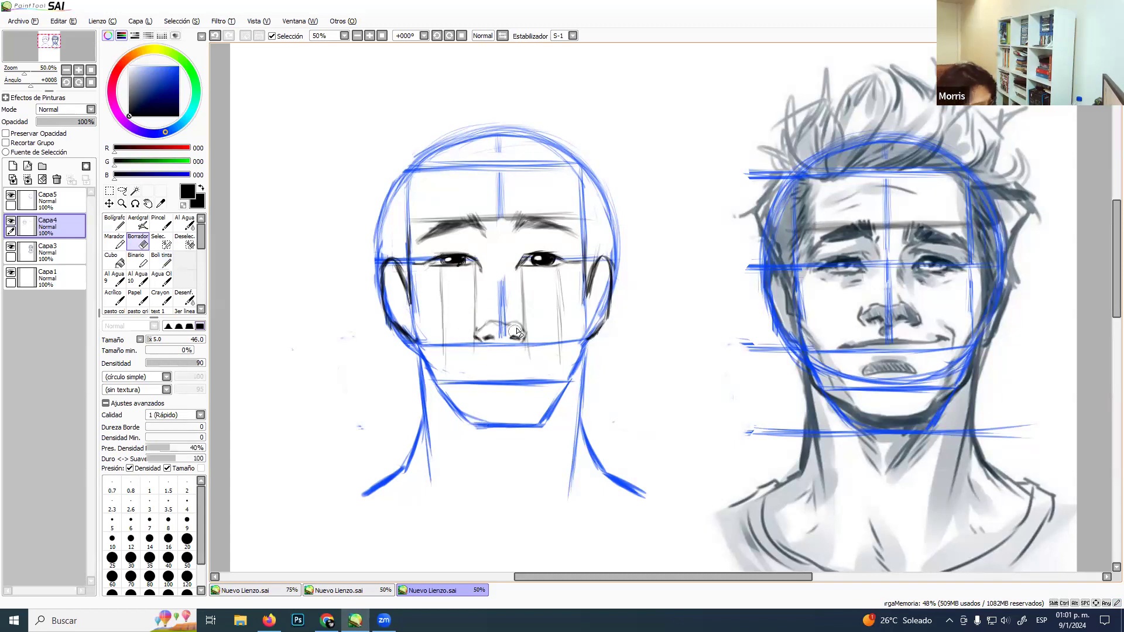
mouse_move(502, 332)
mouse_down()
mouse_move(502, 273)
mouse_move(509, 326)
mouse_move(495, 334)
mouse_move(472, 303)
mouse_move(482, 322)
mouse_move(510, 294)
mouse_up()
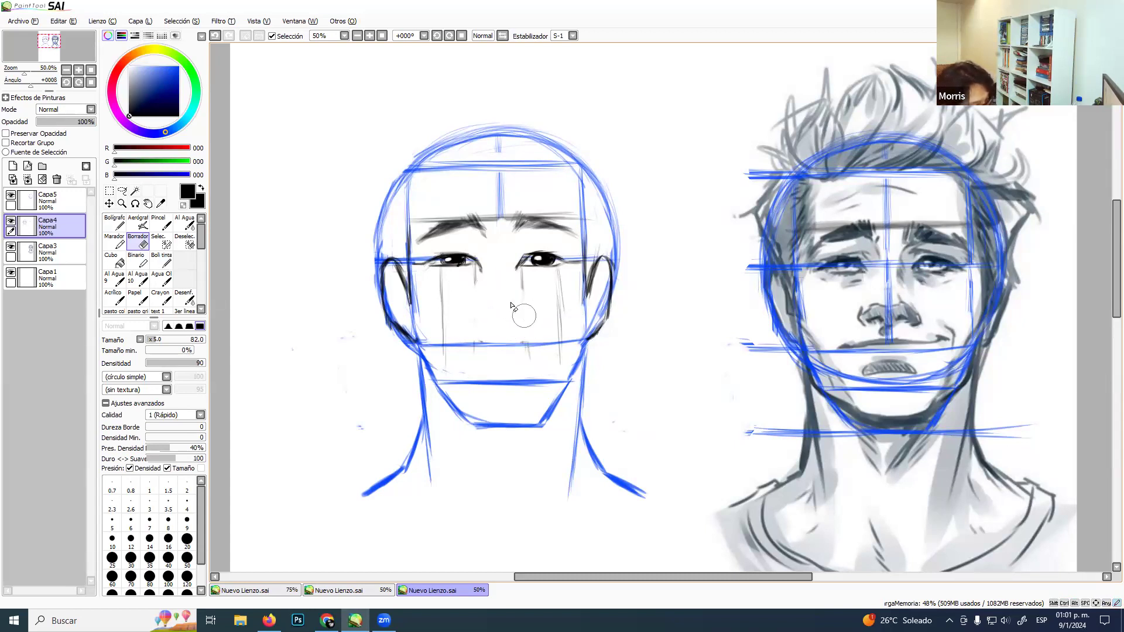
click(174, 265)
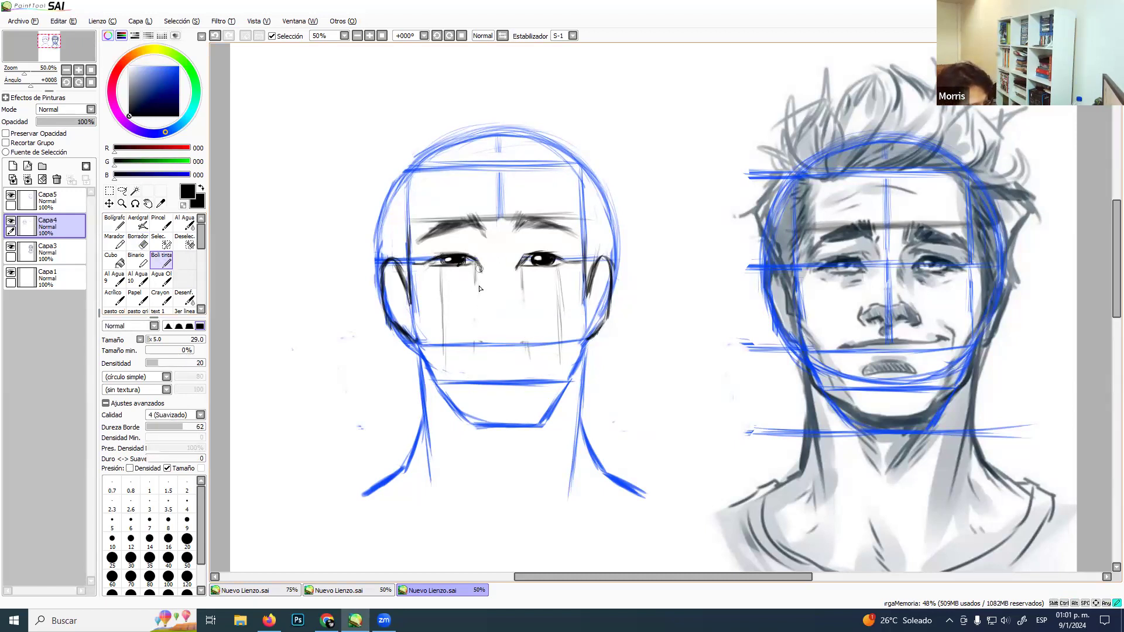
drag(479, 282, 480, 307)
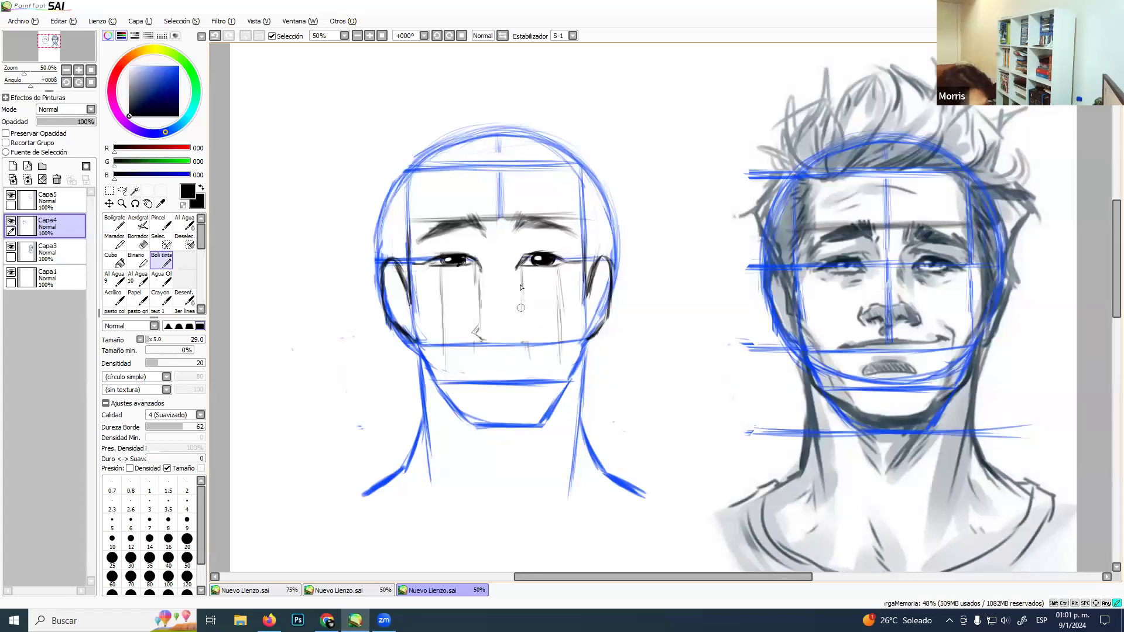
drag(521, 321, 524, 338)
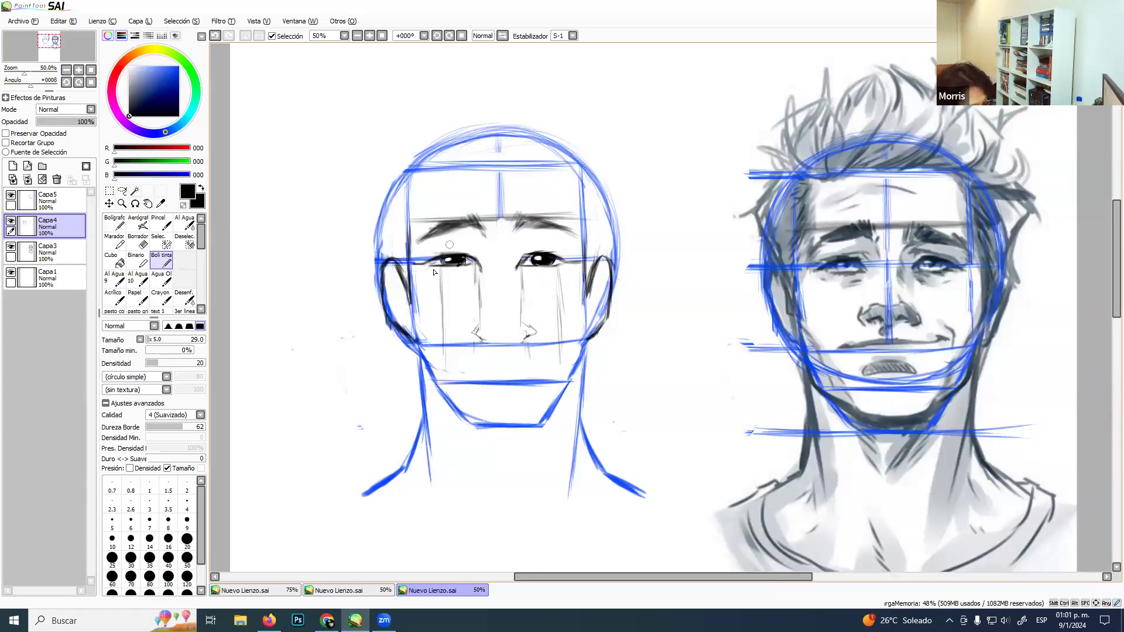
Draw a temporary horizontal line and an oval at the nose base and undo them.
drag(391, 343, 644, 339)
mouse_move(517, 334)
mouse_down()
mouse_move(494, 319)
mouse_move(519, 329)
mouse_move(475, 324)
mouse_move(506, 340)
mouse_up()
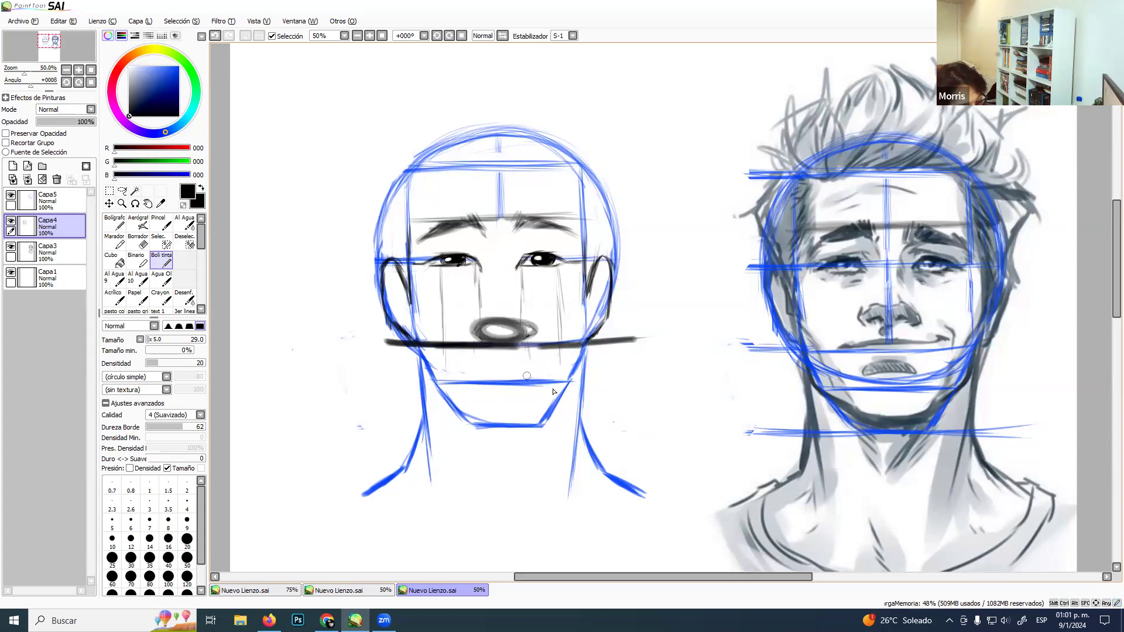
key(ctrl+z)
key(ctrl+z)
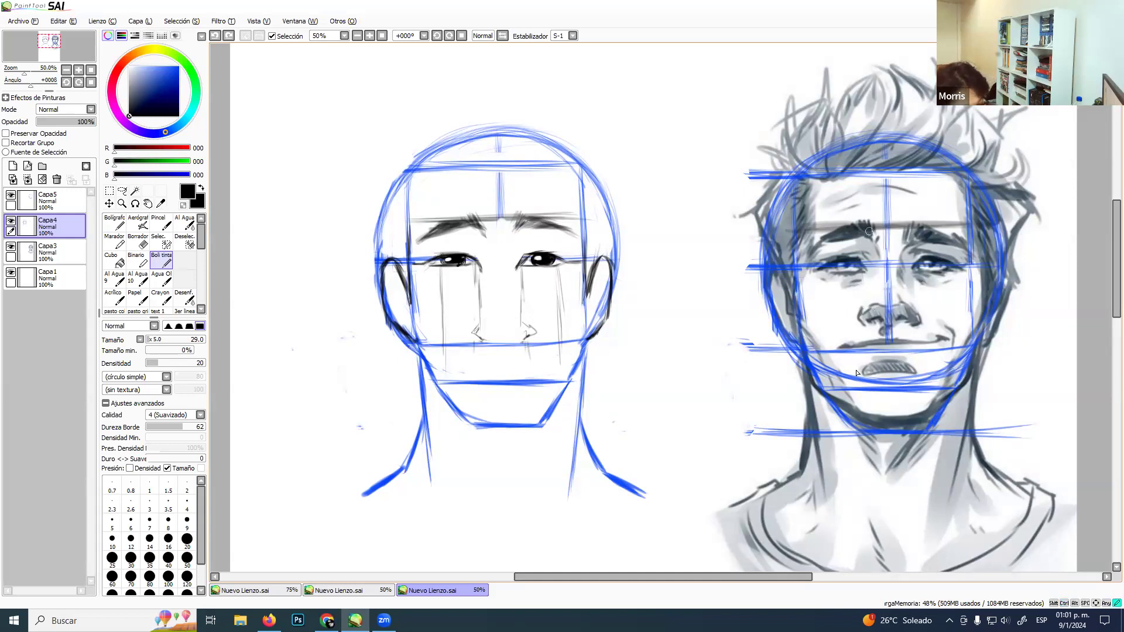
Draw temporary lines on the portrait from the eyes down past the mouth, mark the mouth corners, and undo them all.
drag(862, 279, 841, 461)
drag(823, 402, 867, 391)
drag(927, 280, 981, 453)
mouse_move(938, 407)
mouse_down()
mouse_move(994, 475)
mouse_move(1003, 397)
mouse_up()
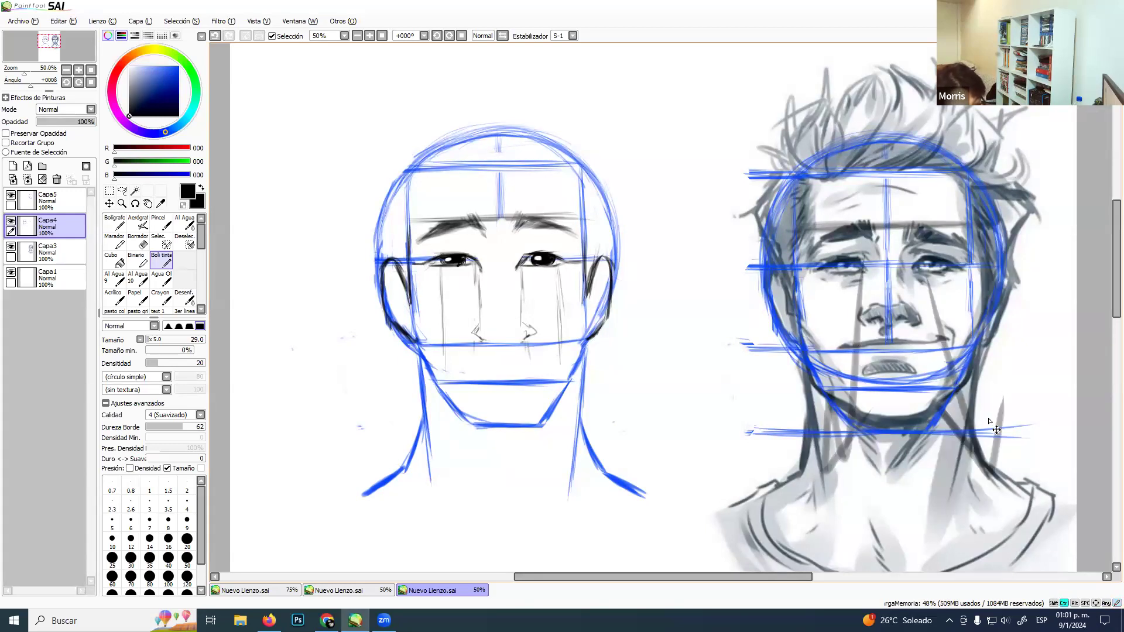
key(ctrl+z)
key(ctrl+z)
key(ctrl+z)
key(ctrl+z)
key(ctrl+z)
key(ctrl+z)
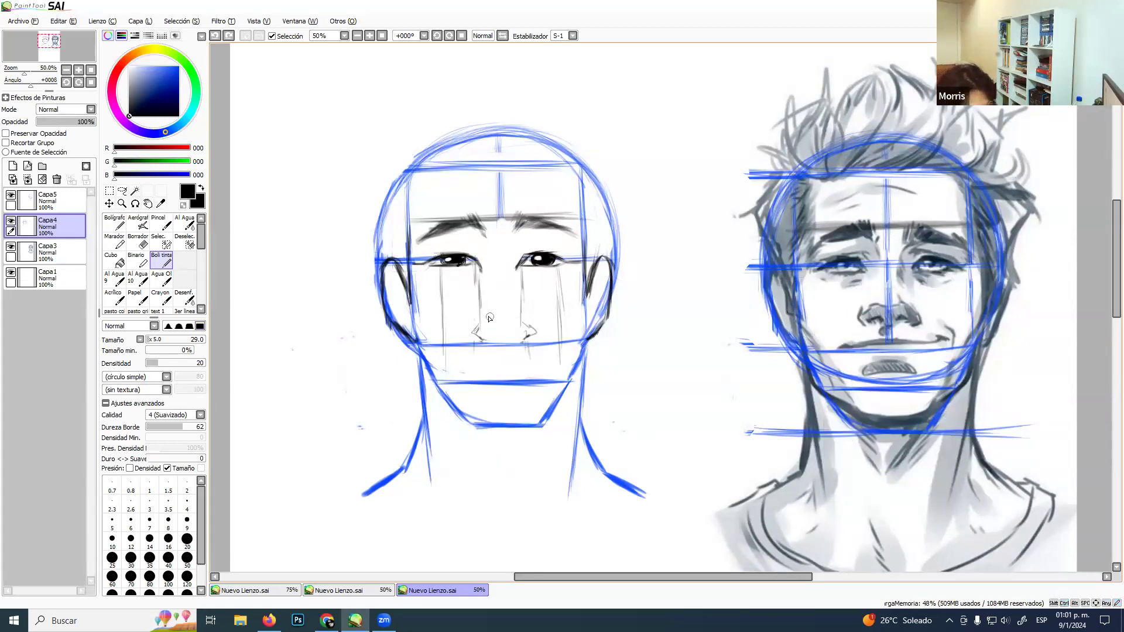
Undo the nose wing strokes and sketch a short nose-base arc with a mouth line along the guide line below.
key(ctrl+z)
key(ctrl+z)
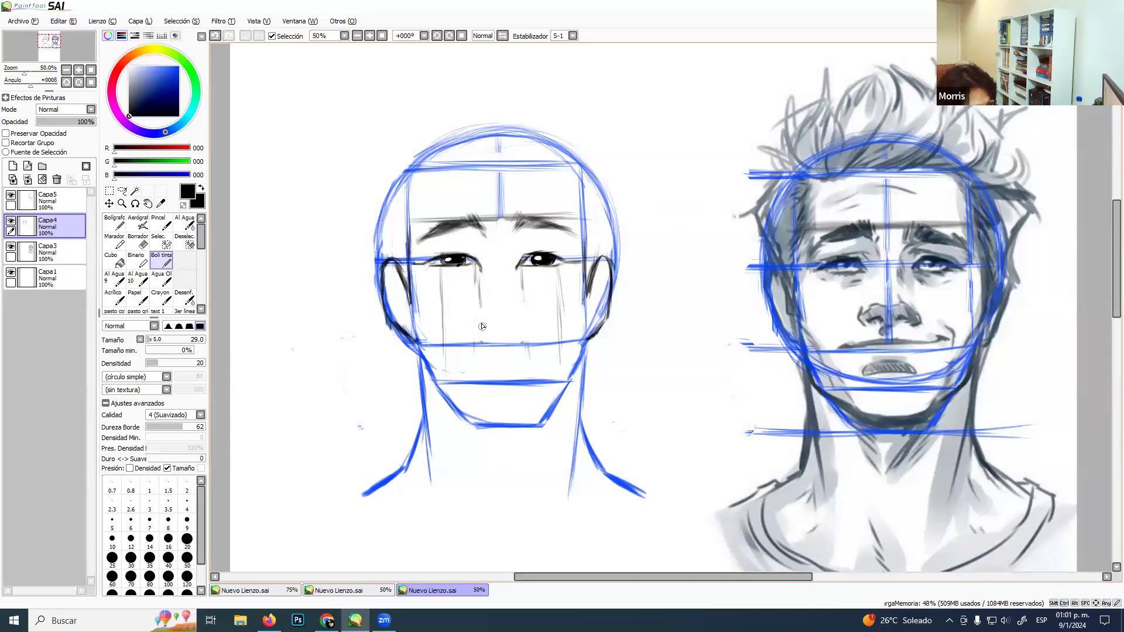
key(ctrl+z)
key(ctrl+z)
mouse_move(495, 321)
mouse_down()
mouse_move(485, 321)
mouse_move(524, 328)
mouse_up()
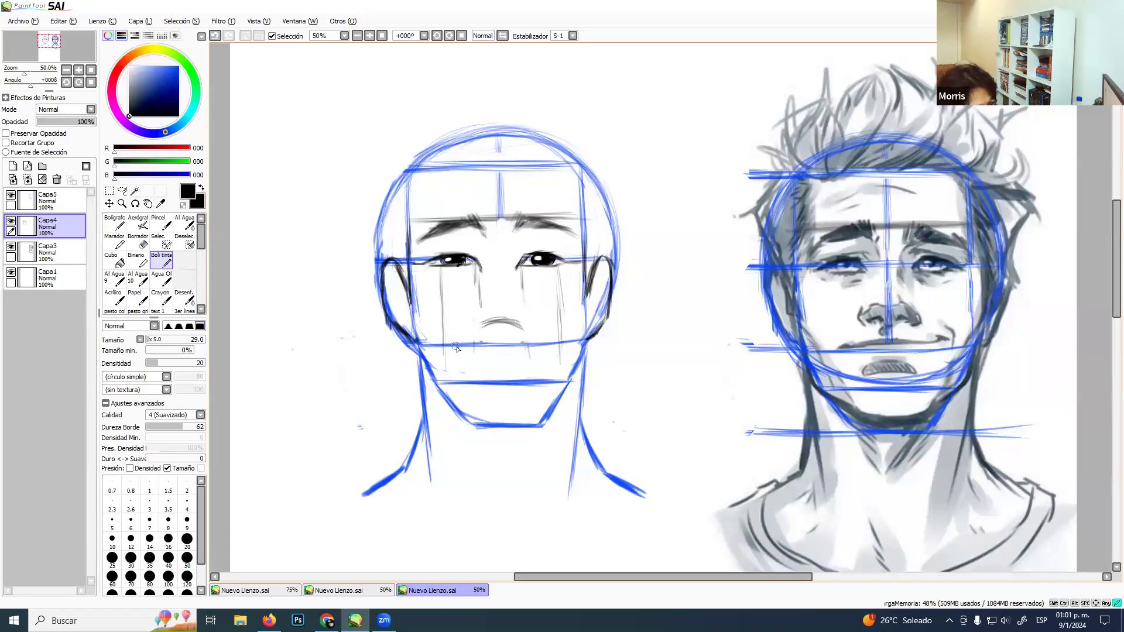
mouse_move(446, 347)
mouse_down()
mouse_move(453, 347)
mouse_move(543, 345)
mouse_up()
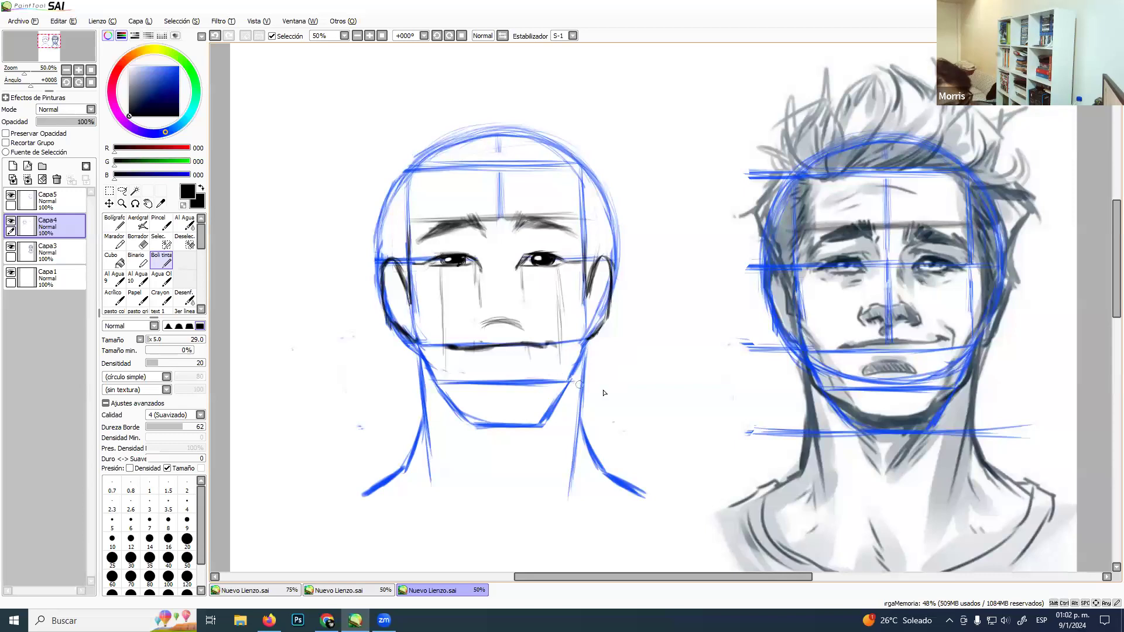
Erase the trial nose and mouth strokes together with the middle of the blue guide line under them.
key(e)
mouse_move(551, 351)
mouse_down()
mouse_move(456, 346)
mouse_move(542, 348)
mouse_move(497, 326)
mouse_move(519, 322)
mouse_up()
click(162, 260)
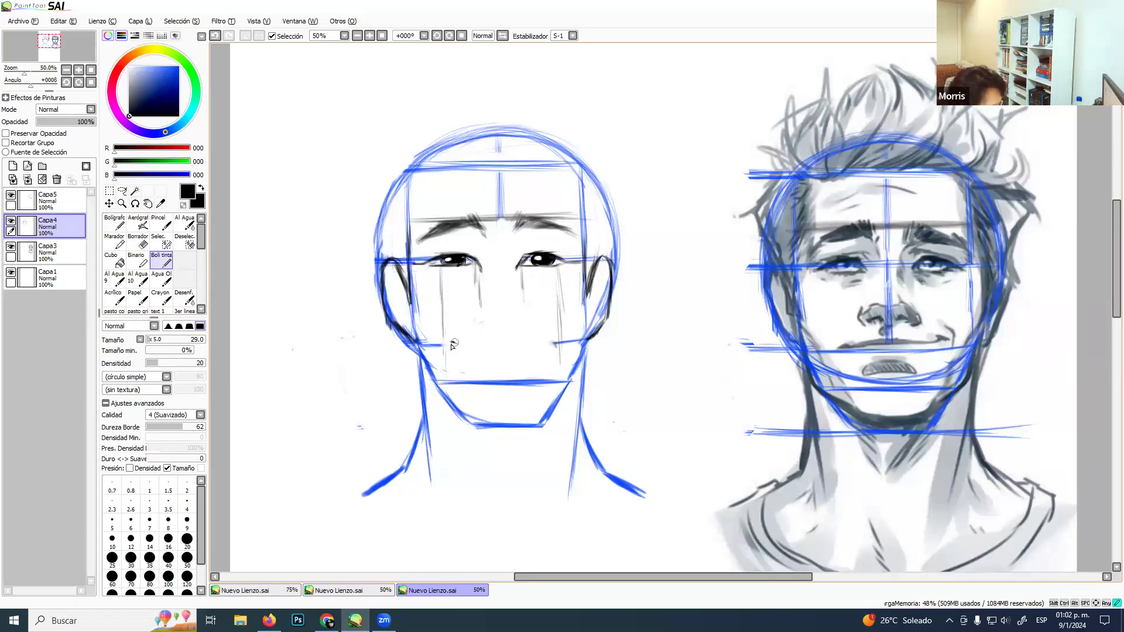
Draw a thin, slightly curved mouth line between the outer eye guides and darken its right corner.
key(ctrl+z)
key(ctrl+y)
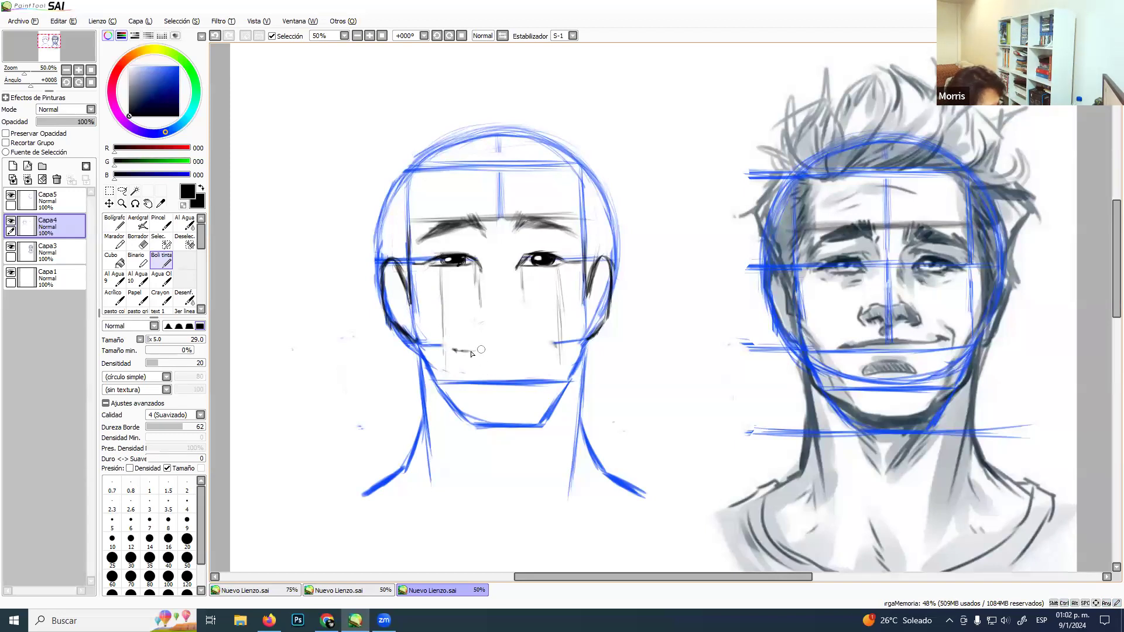
drag(460, 350, 504, 350)
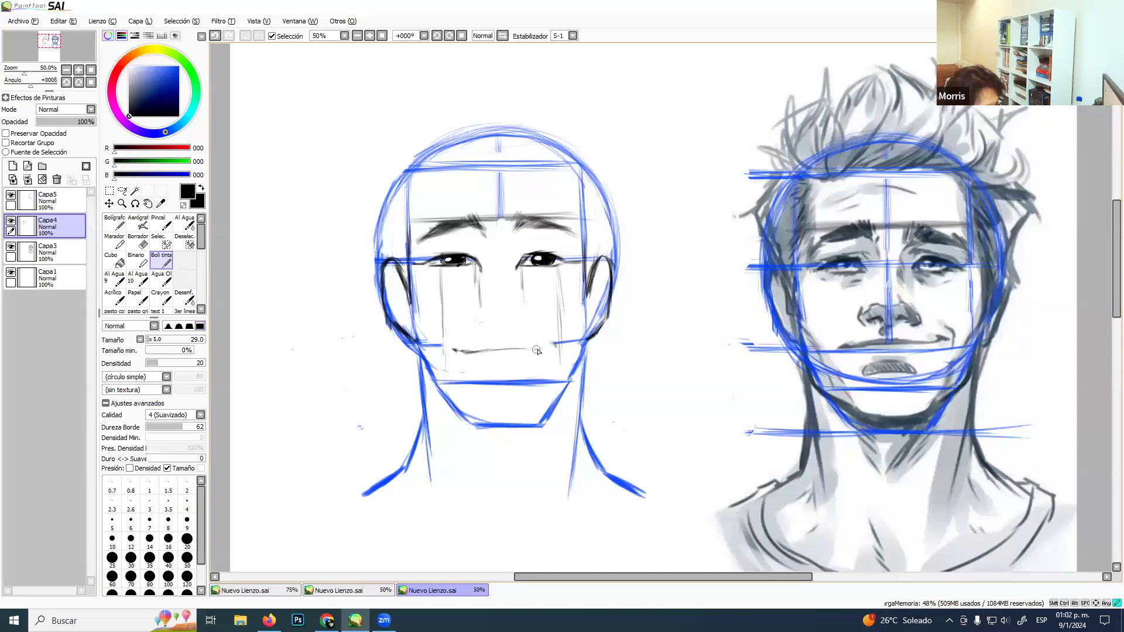
drag(541, 346, 548, 346)
Draw the nose between the inner eye guides with two side wings and two dark nostrils.
drag(506, 322, 518, 321)
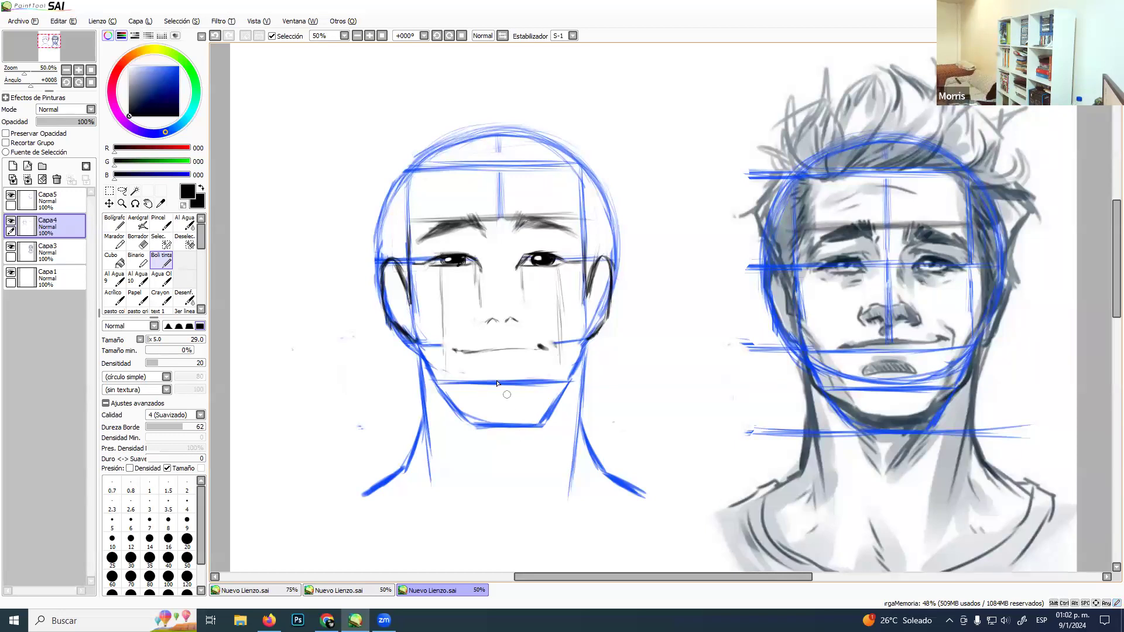
key(ctrl+z)
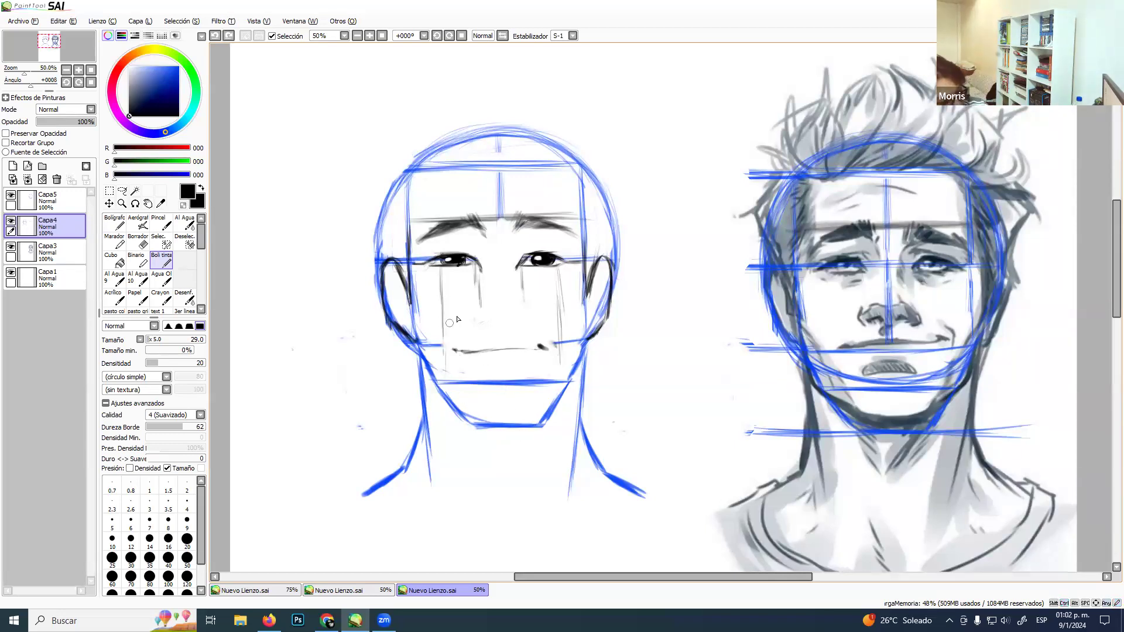
drag(485, 314, 477, 319)
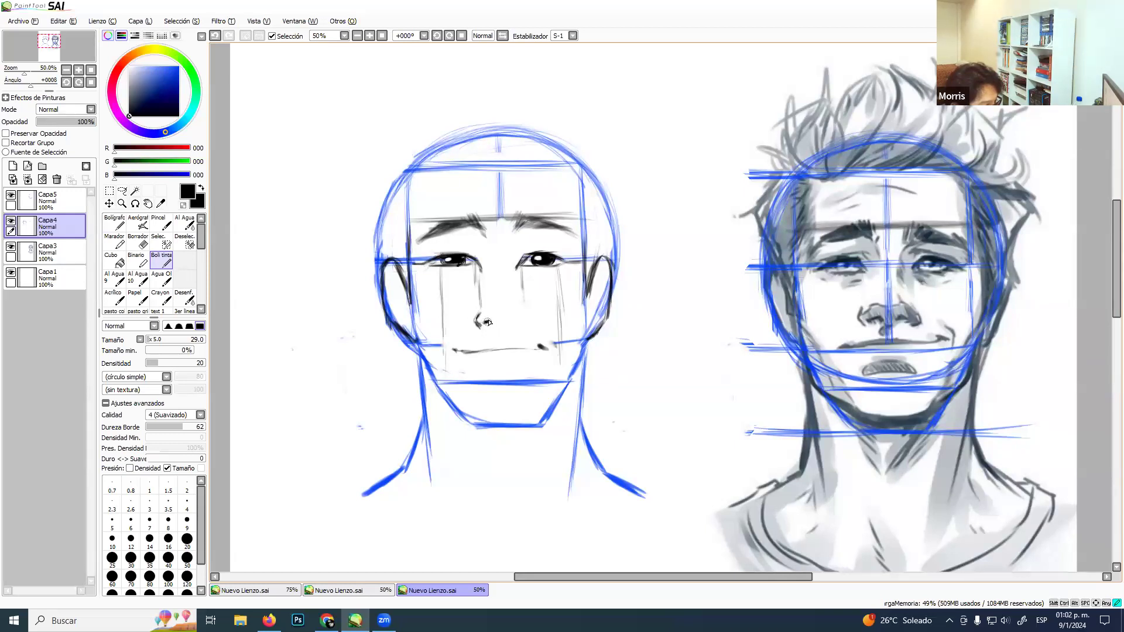
drag(486, 322, 494, 321)
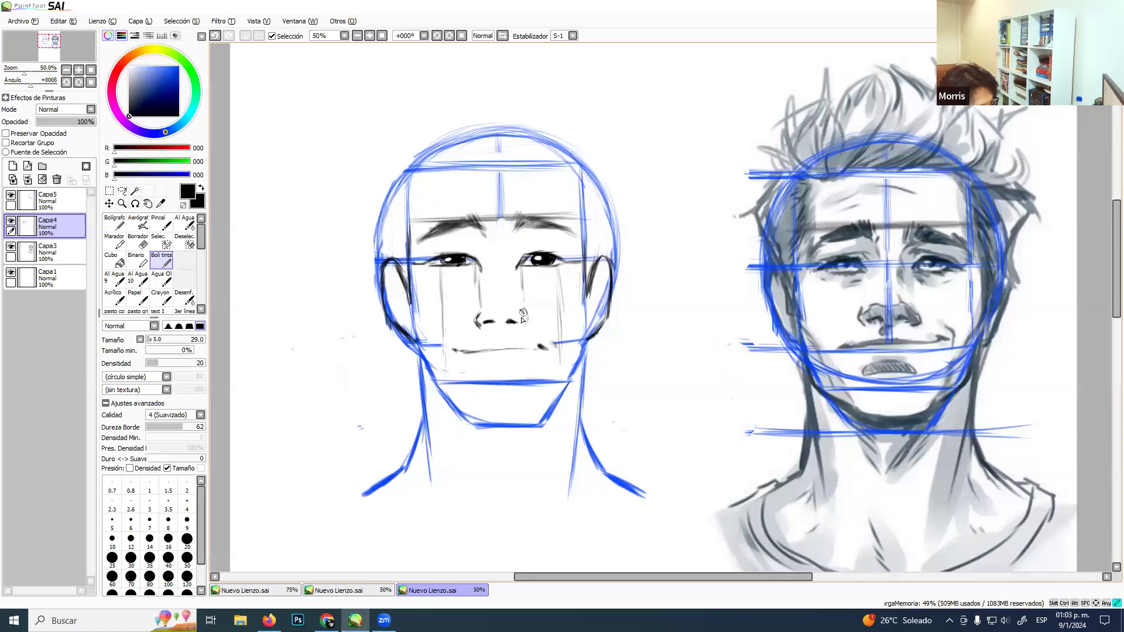
mouse_move(522, 309)
mouse_down()
mouse_move(525, 320)
mouse_move(514, 299)
mouse_up()
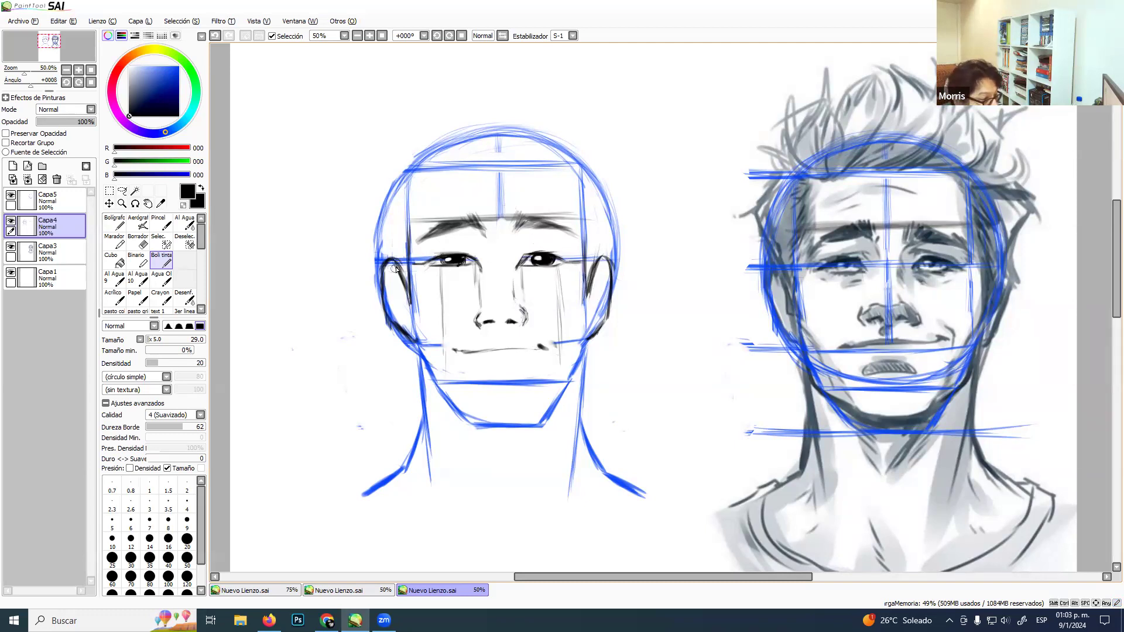
Erase the blue eye-level line around the eyes, then darken both upper lids and extend their outer corners.
key(e)
mouse_move(450, 248)
ctrl+alt+mouse_down()
mouse_move(419, 263)
mouse_move(448, 251)
mouse_move(421, 263)
mouse_move(476, 253)
mouse_move(526, 266)
mouse_move(538, 251)
mouse_move(525, 253)
mouse_move(569, 260)
mouse_move(547, 250)
ctrl+alt+mouse_up()
click(160, 259)
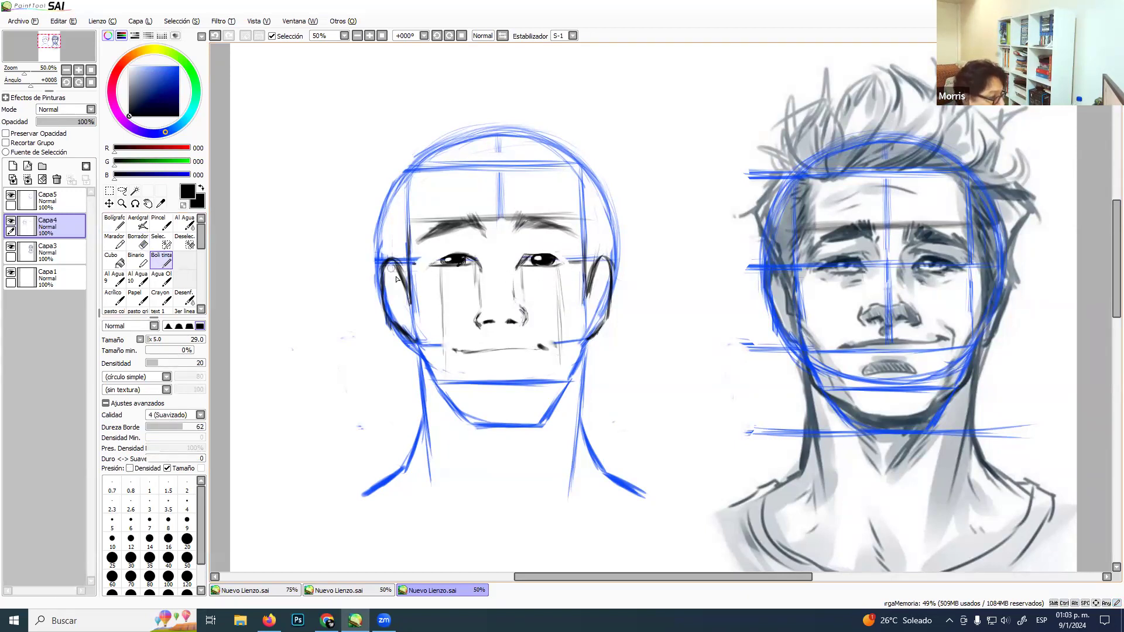
drag(458, 257, 422, 267)
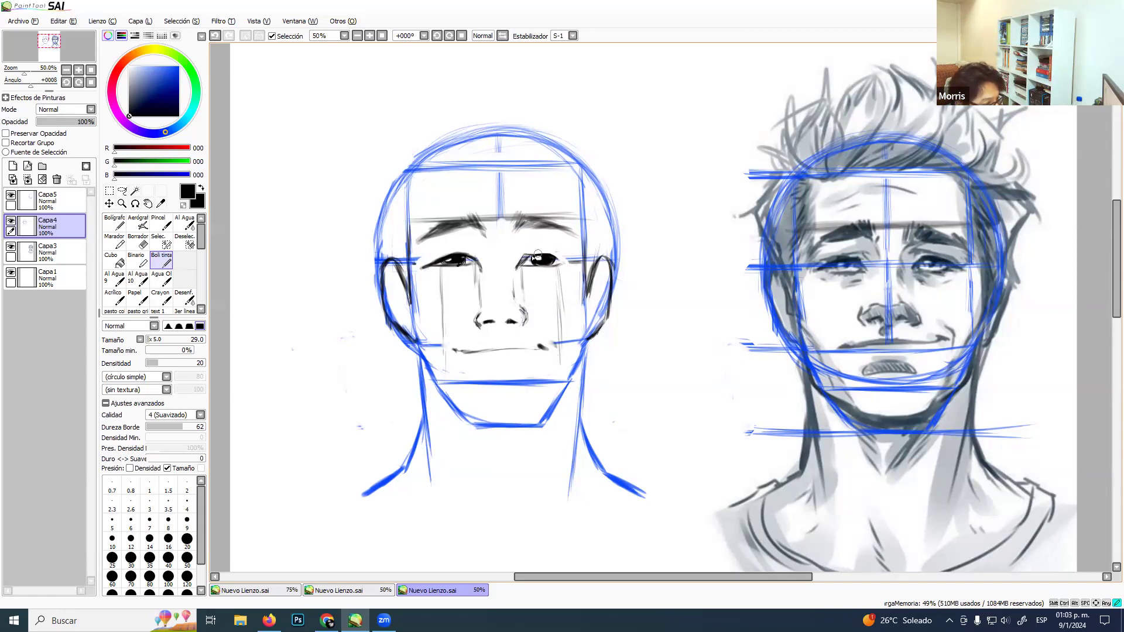
drag(529, 256, 557, 259)
drag(556, 255, 569, 263)
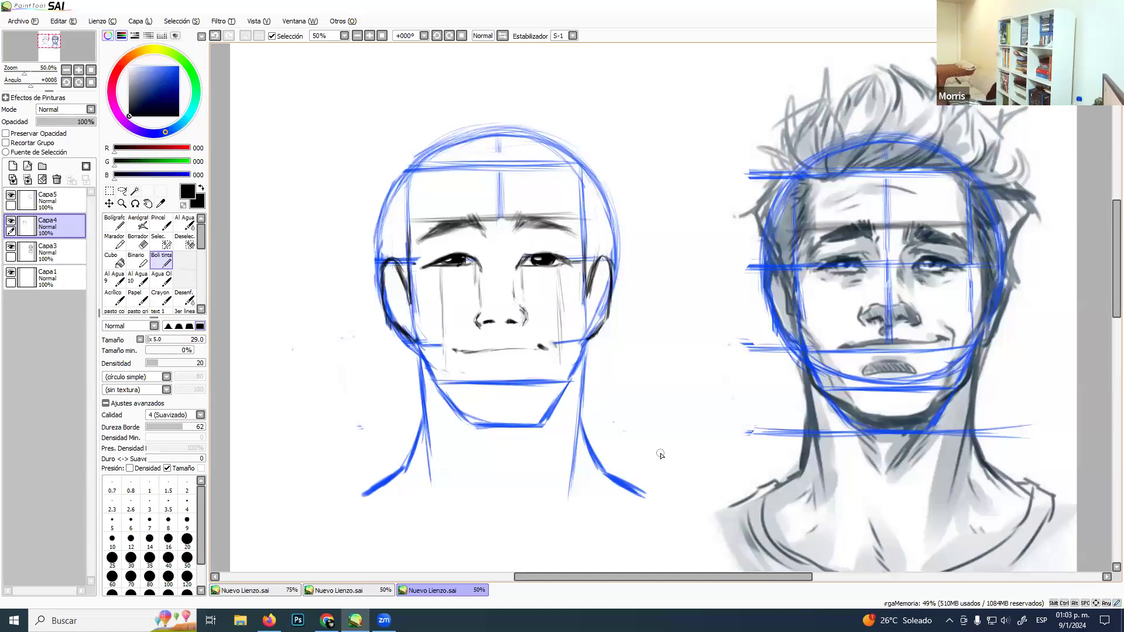
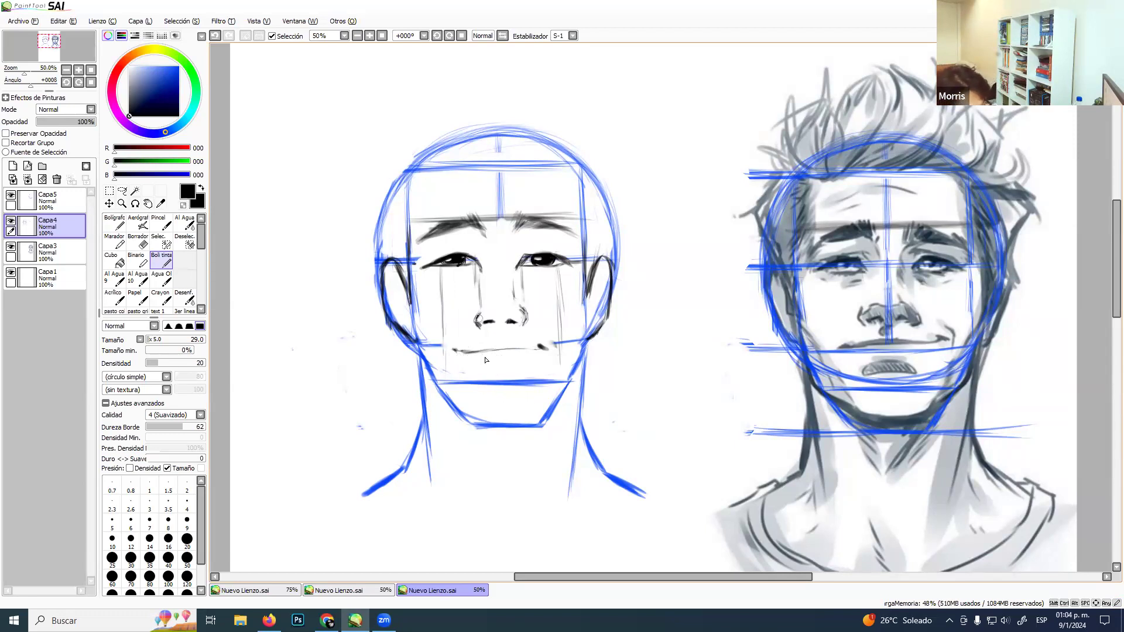
Gauge the mouth-to-chin distance with a temporary vertical line and sketch a hatched lower lip centred beneath the mouth.
drag(501, 357, 499, 424)
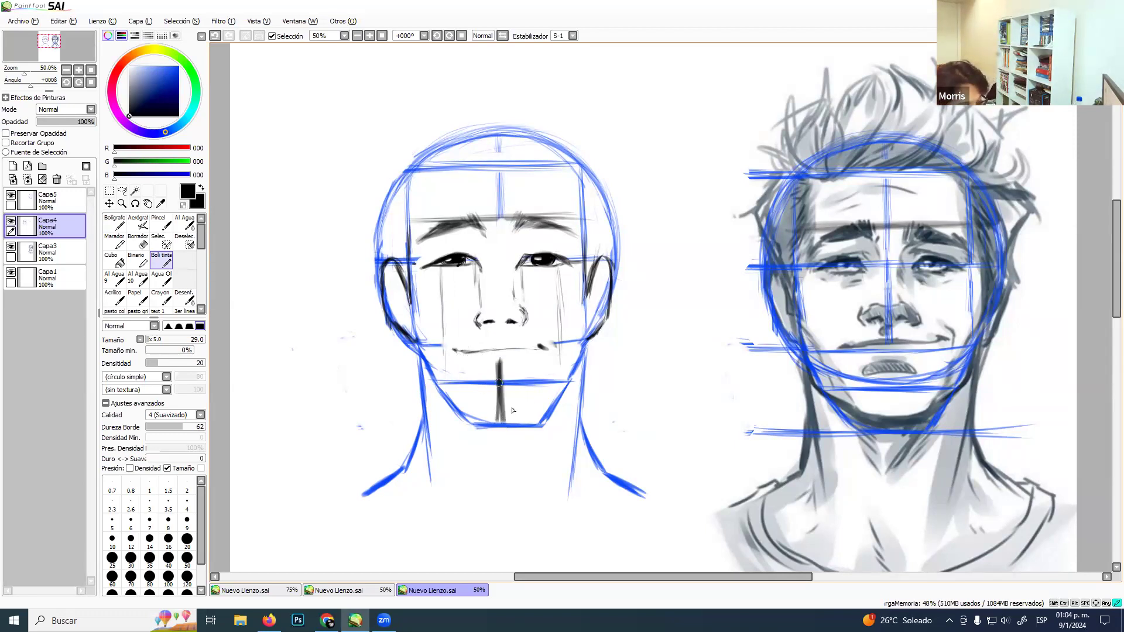
key(ctrl+z)
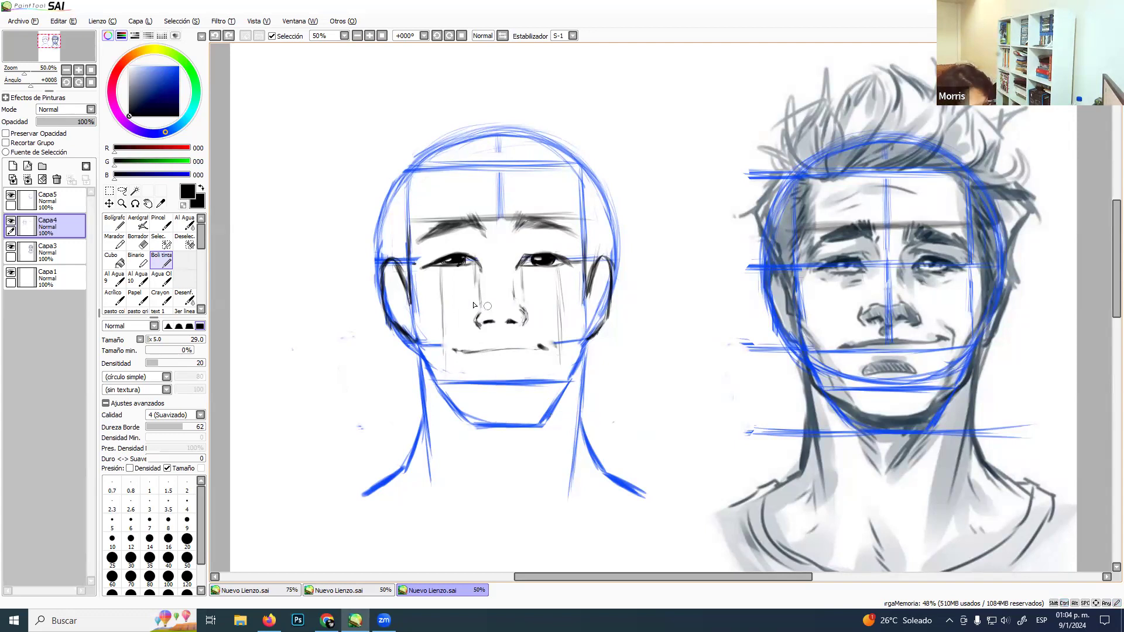
click(487, 374)
click(490, 370)
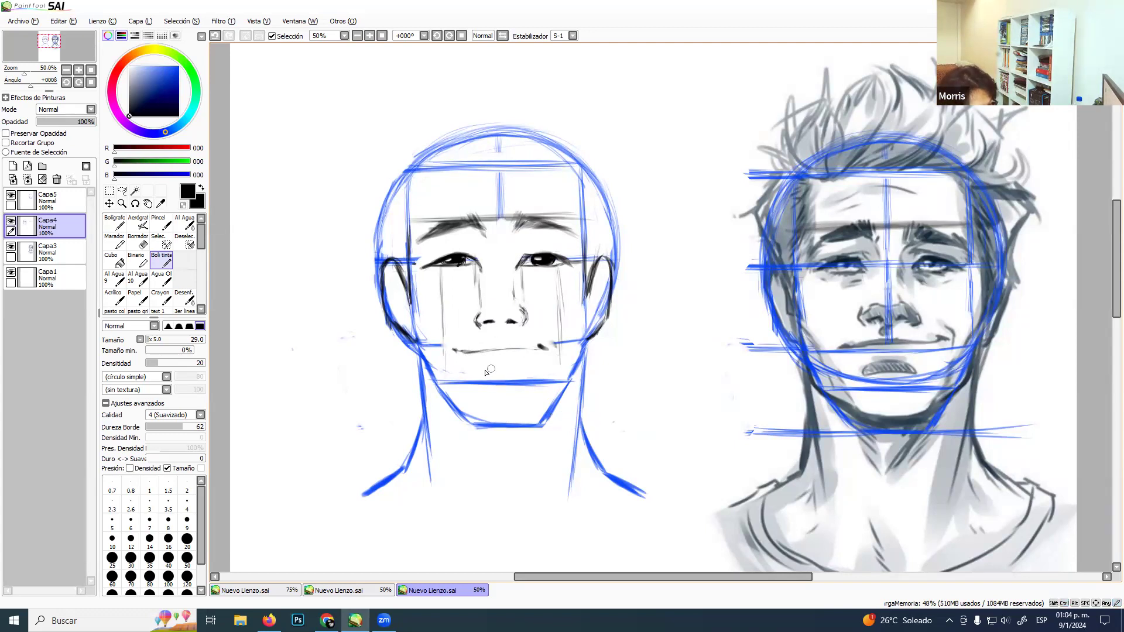
drag(485, 372, 527, 373)
drag(493, 370, 489, 381)
drag(506, 370, 502, 381)
drag(519, 370, 515, 379)
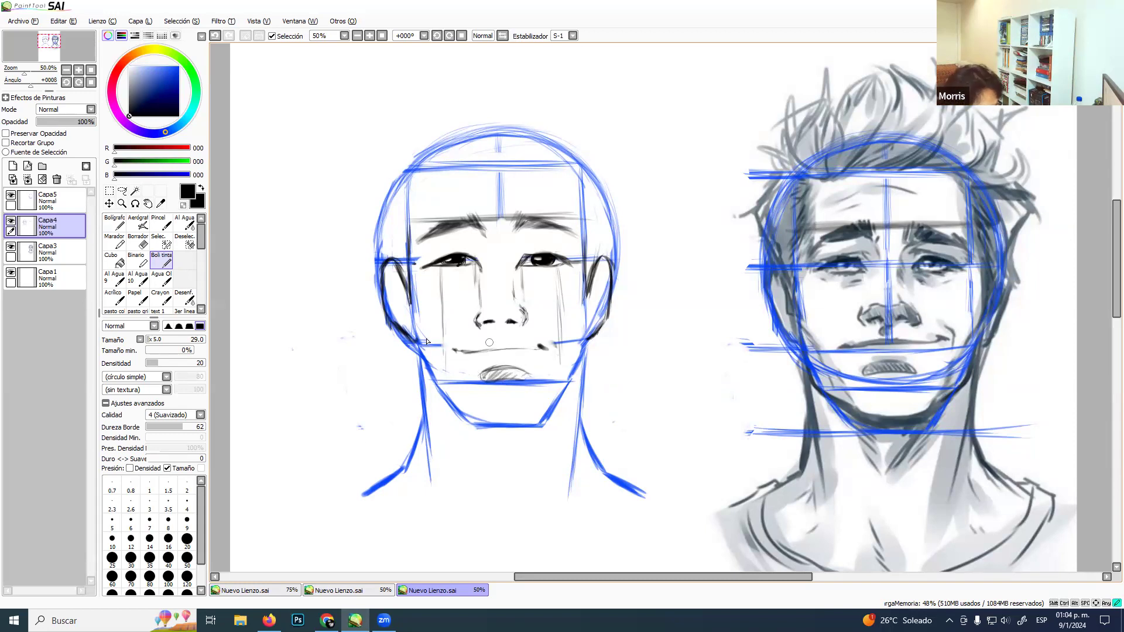
drag(476, 339, 492, 338)
key(ctrl+z)
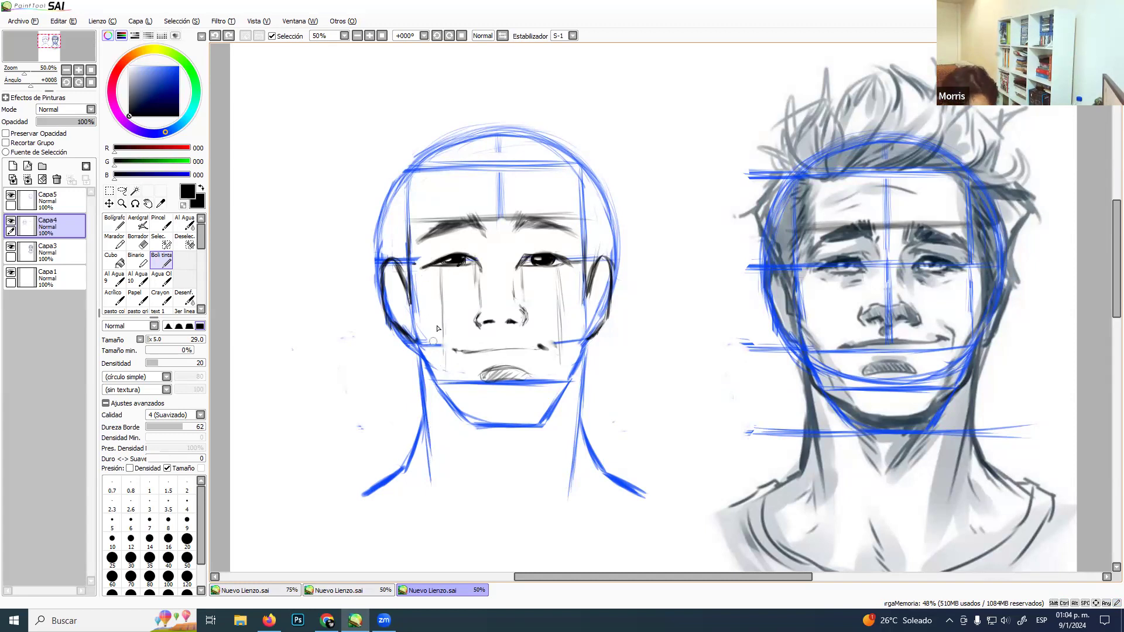
Outline the jaw and chin in black, then erase the blue chin lines, the guide line under the mouth and the lower-lip hatching.
mouse_move(423, 352)
mouse_down()
mouse_move(438, 391)
mouse_move(431, 366)
mouse_move(475, 407)
mouse_move(531, 405)
mouse_move(567, 385)
mouse_up()
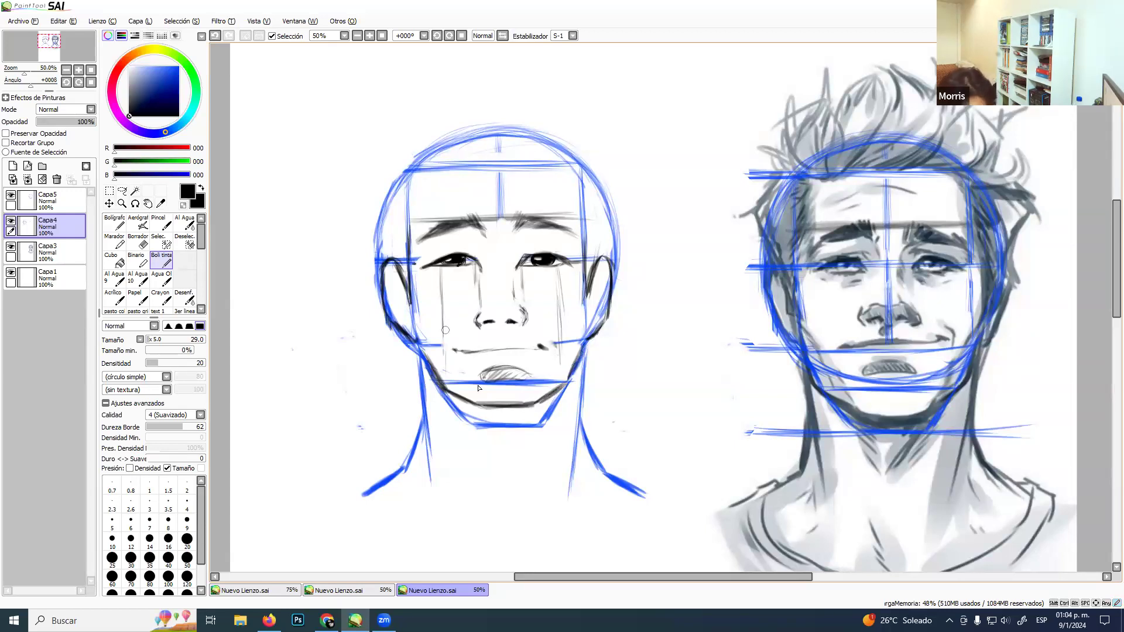
key(e)
mouse_move(454, 409)
mouse_down()
mouse_move(445, 401)
mouse_move(468, 414)
mouse_move(434, 384)
mouse_move(478, 422)
mouse_move(526, 419)
mouse_move(571, 391)
mouse_move(554, 401)
mouse_up()
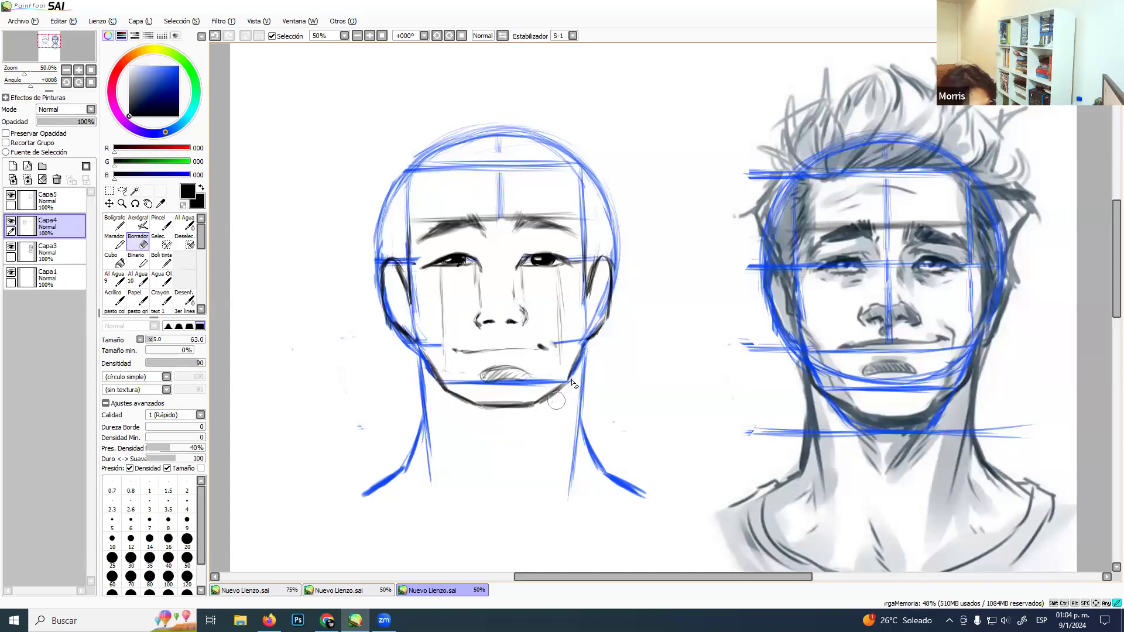
mouse_move(478, 390)
mouse_down()
mouse_move(452, 381)
mouse_move(519, 387)
mouse_move(541, 372)
mouse_move(527, 383)
mouse_move(567, 370)
mouse_up()
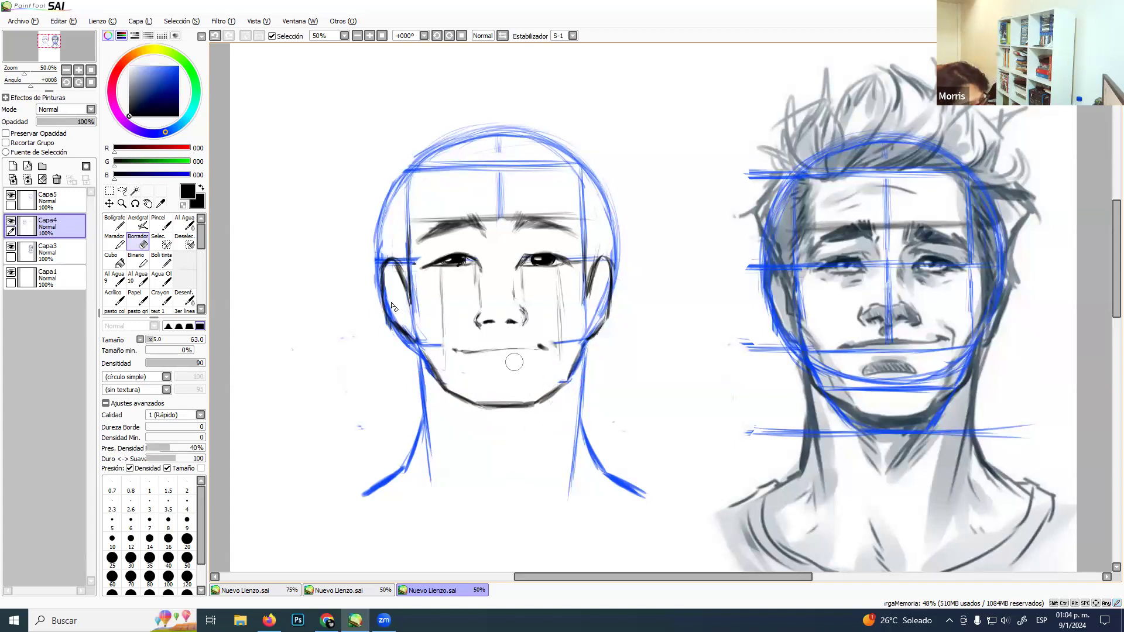
Draw the lower lip as a short curve below the mouth and darken the mouth line.
click(161, 259)
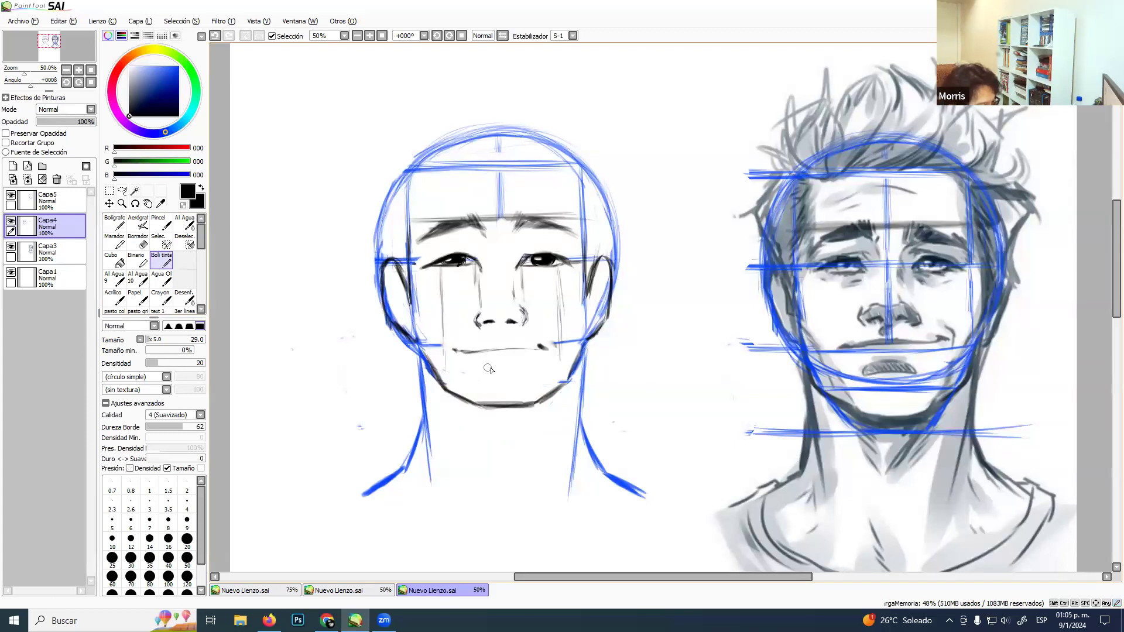
drag(478, 371, 528, 370)
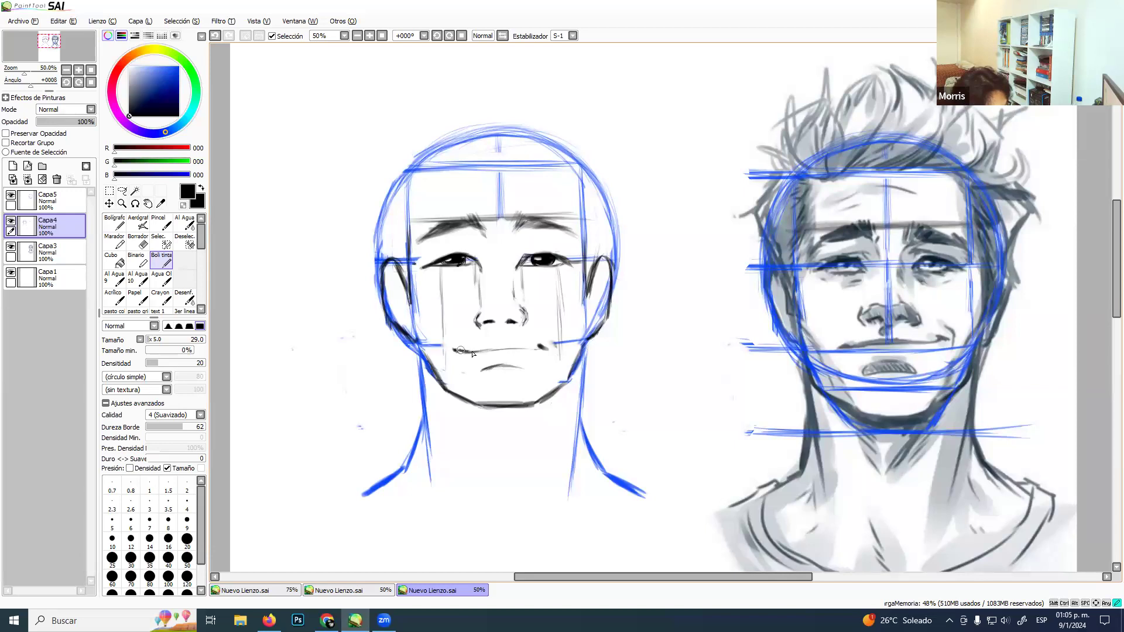
drag(474, 351, 536, 350)
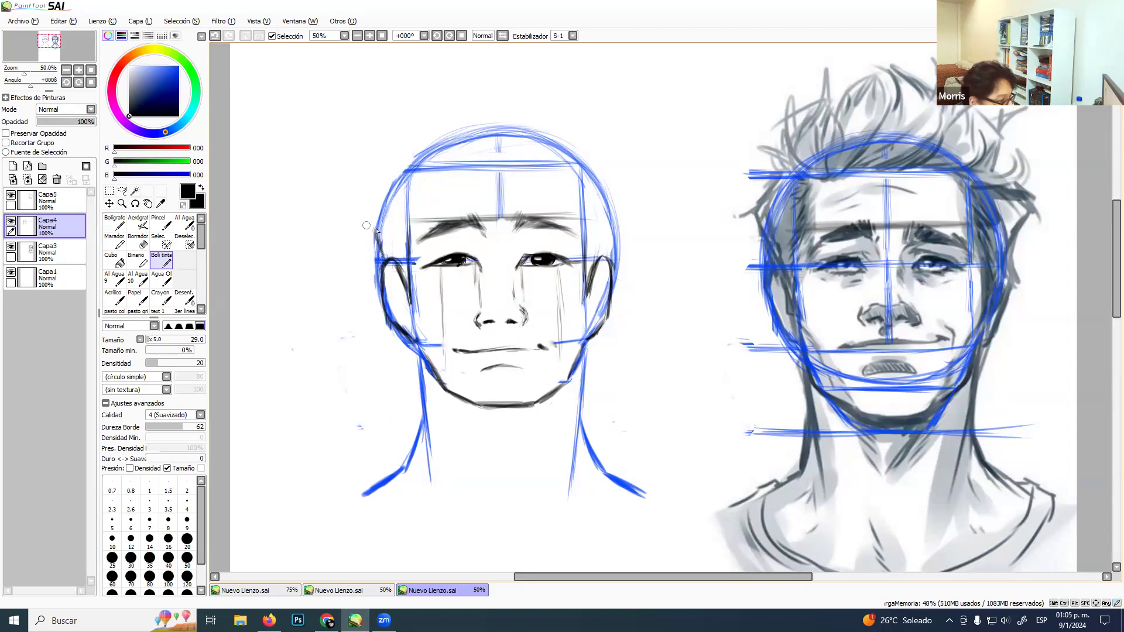
Sketch short spiky hair strokes along the upper left side of the head and hide the blue guide layer Capa5 over the reference portrait.
mouse_move(361, 209)
mouse_down()
mouse_move(382, 225)
mouse_move(360, 191)
mouse_move(374, 216)
mouse_move(367, 174)
mouse_move(379, 193)
mouse_move(388, 158)
mouse_move(373, 178)
mouse_move(402, 144)
mouse_up()
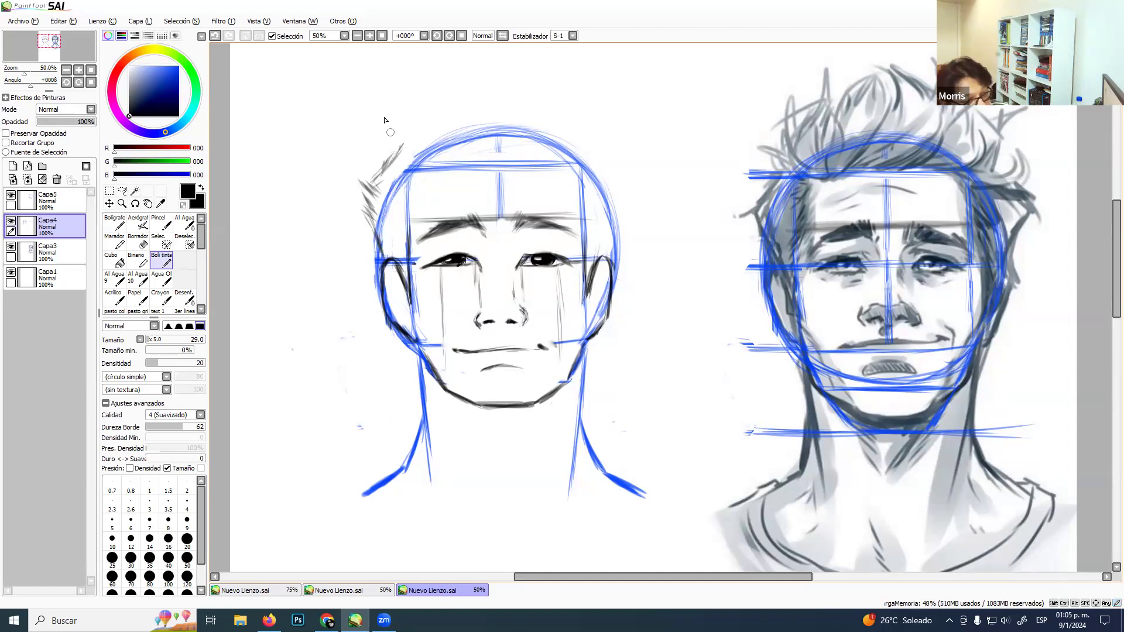
drag(393, 147, 402, 164)
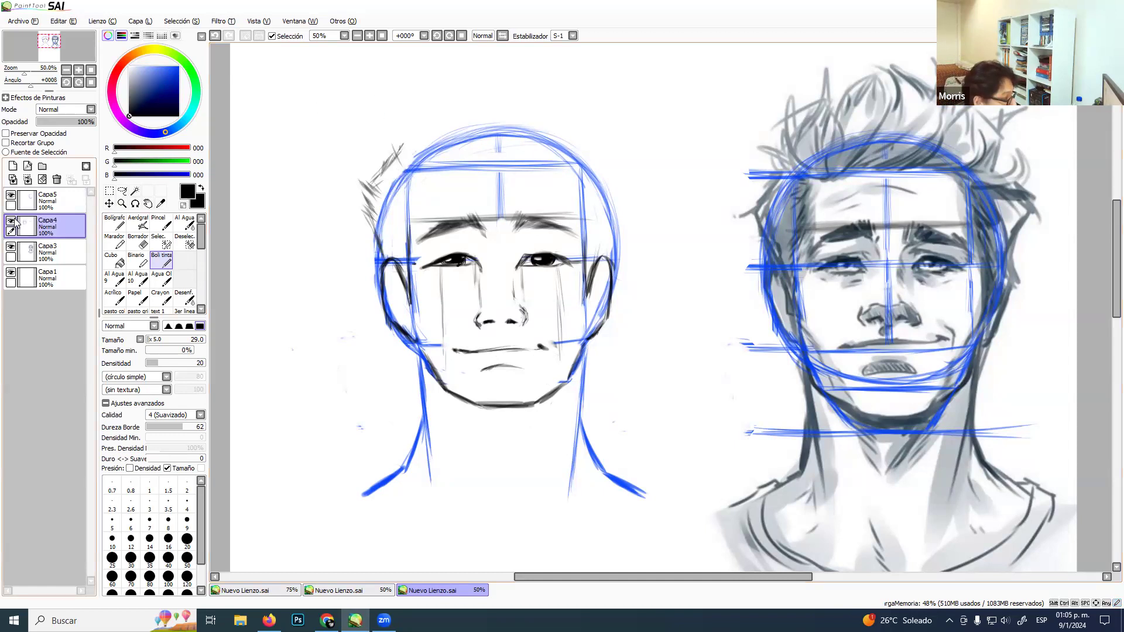
click(11, 246)
click(11, 250)
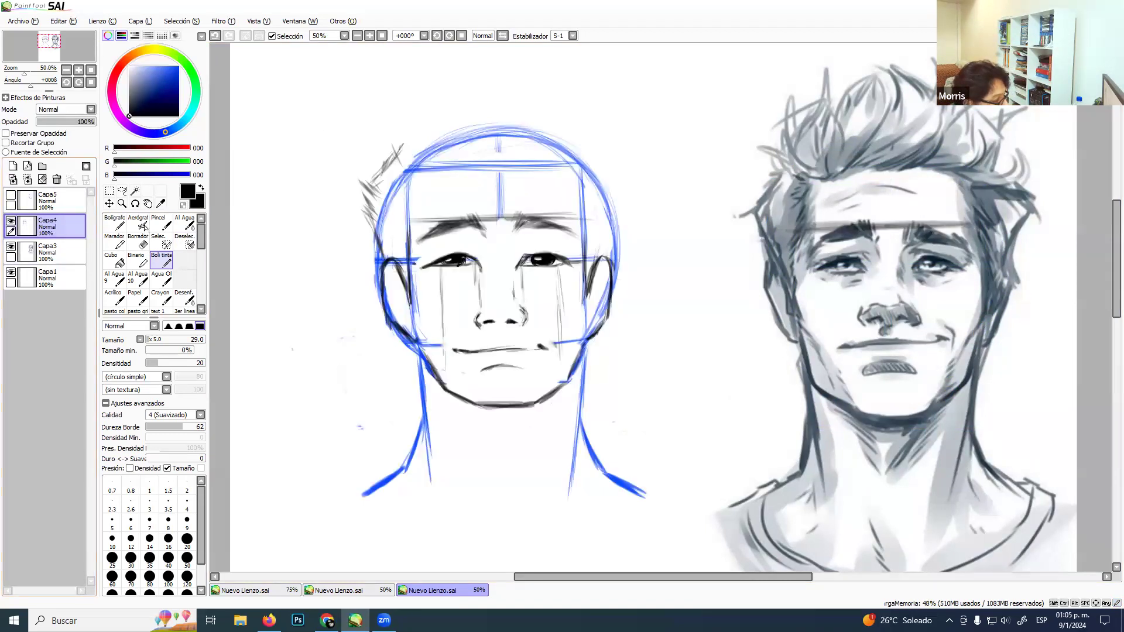
Sketch the tall spiky hair outline from the upper left of the head across the crown, rising above the construction circle.
mouse_move(398, 163)
mouse_down()
mouse_move(383, 136)
mouse_move(404, 171)
mouse_move(398, 119)
mouse_move(402, 150)
mouse_move(416, 115)
mouse_move(395, 140)
mouse_move(412, 105)
mouse_move(443, 76)
mouse_up()
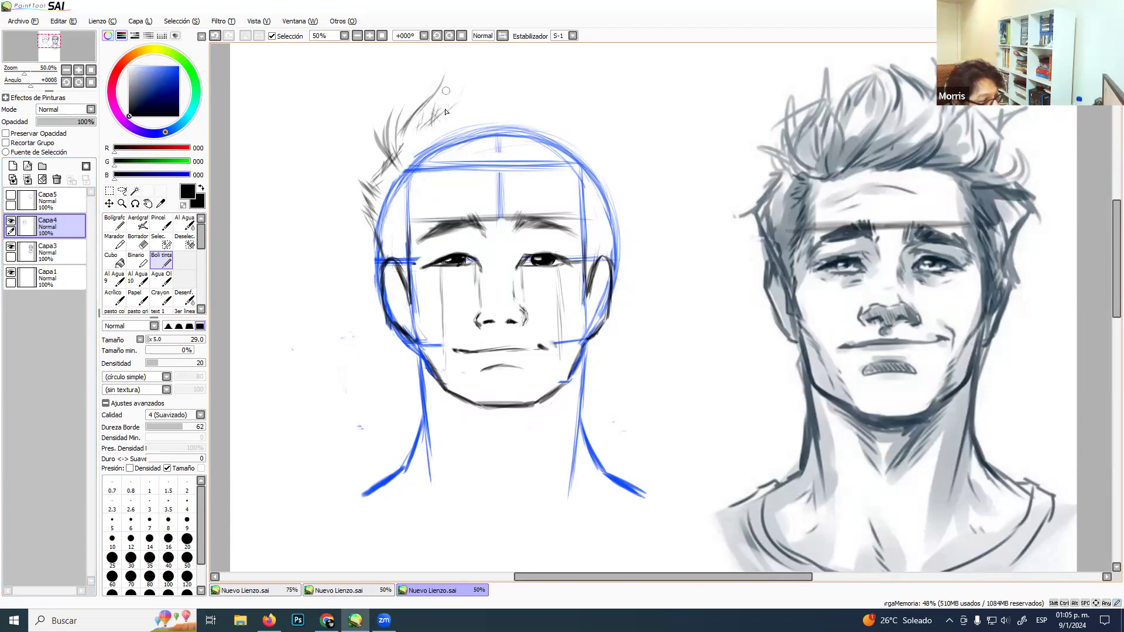
mouse_move(478, 98)
mouse_down()
mouse_move(500, 72)
mouse_move(510, 82)
mouse_move(500, 49)
mouse_move(555, 105)
mouse_up()
drag(528, 65, 556, 103)
mouse_move(488, 62)
mouse_down()
mouse_move(486, 117)
mouse_move(465, 129)
mouse_move(466, 149)
mouse_move(536, 135)
mouse_move(546, 119)
mouse_move(580, 127)
mouse_move(555, 70)
mouse_up()
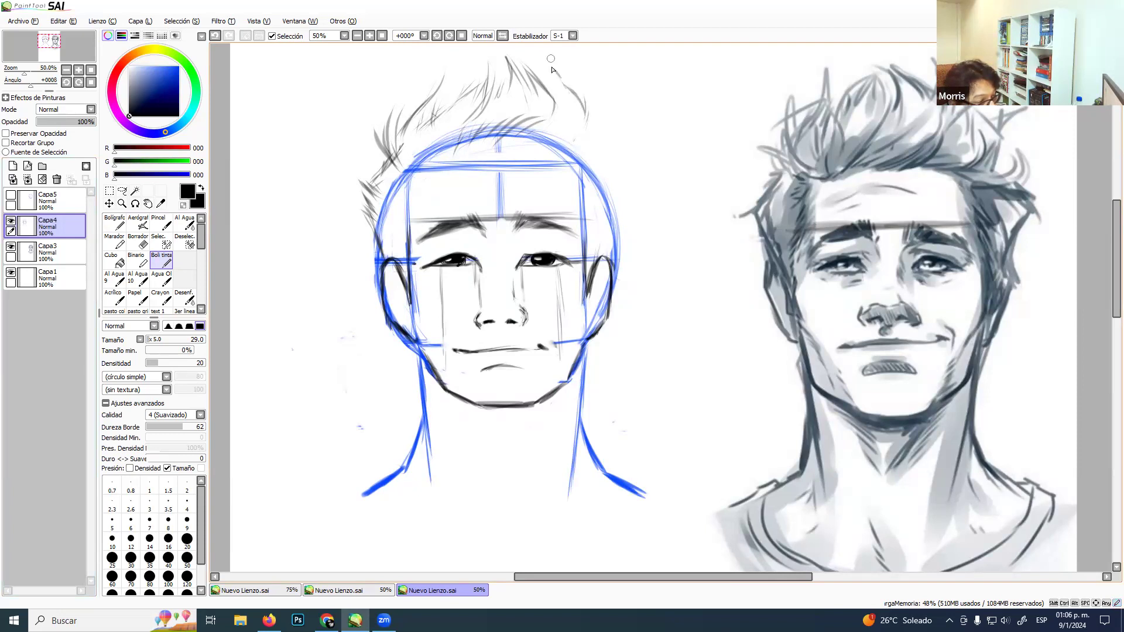
Continue the spiky hair outline down the right side of the head, from the crown to beside the ear.
drag(588, 114, 584, 166)
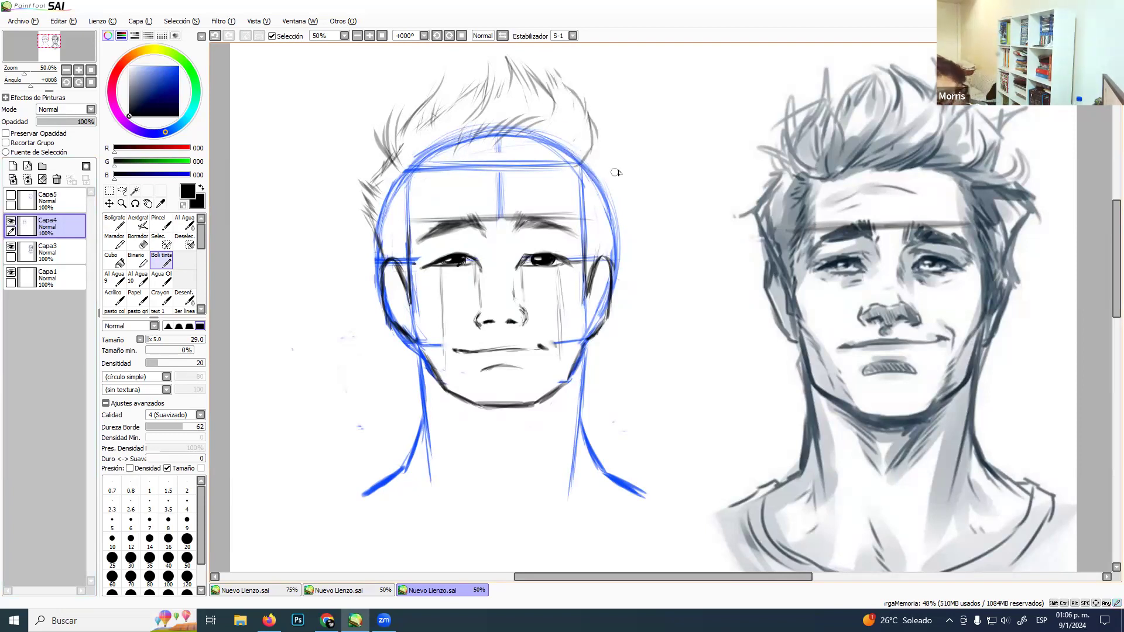
mouse_move(596, 151)
mouse_down()
mouse_move(592, 107)
mouse_move(607, 102)
mouse_move(590, 156)
mouse_move(623, 125)
mouse_move(622, 154)
mouse_move(637, 142)
mouse_move(582, 169)
mouse_move(605, 155)
mouse_move(616, 186)
mouse_move(583, 168)
mouse_move(634, 163)
mouse_move(601, 186)
mouse_move(587, 179)
mouse_move(648, 167)
mouse_move(605, 192)
mouse_move(579, 165)
mouse_move(628, 165)
mouse_up()
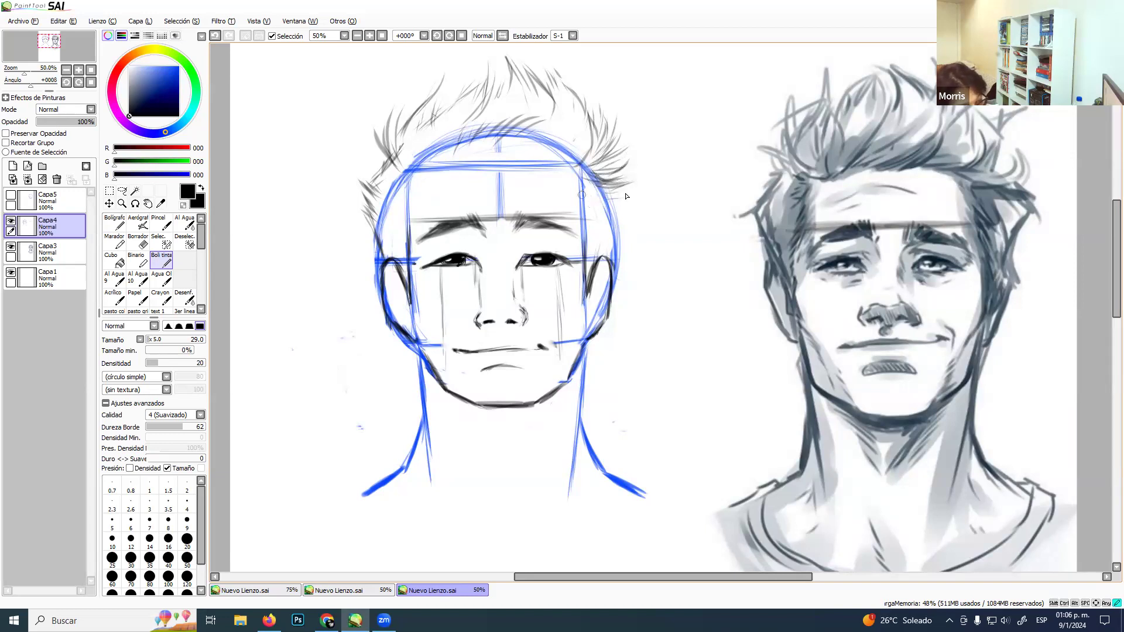
drag(589, 199, 627, 206)
mouse_move(589, 188)
mouse_down()
mouse_move(641, 212)
mouse_move(620, 209)
mouse_move(635, 273)
mouse_move(608, 314)
mouse_up()
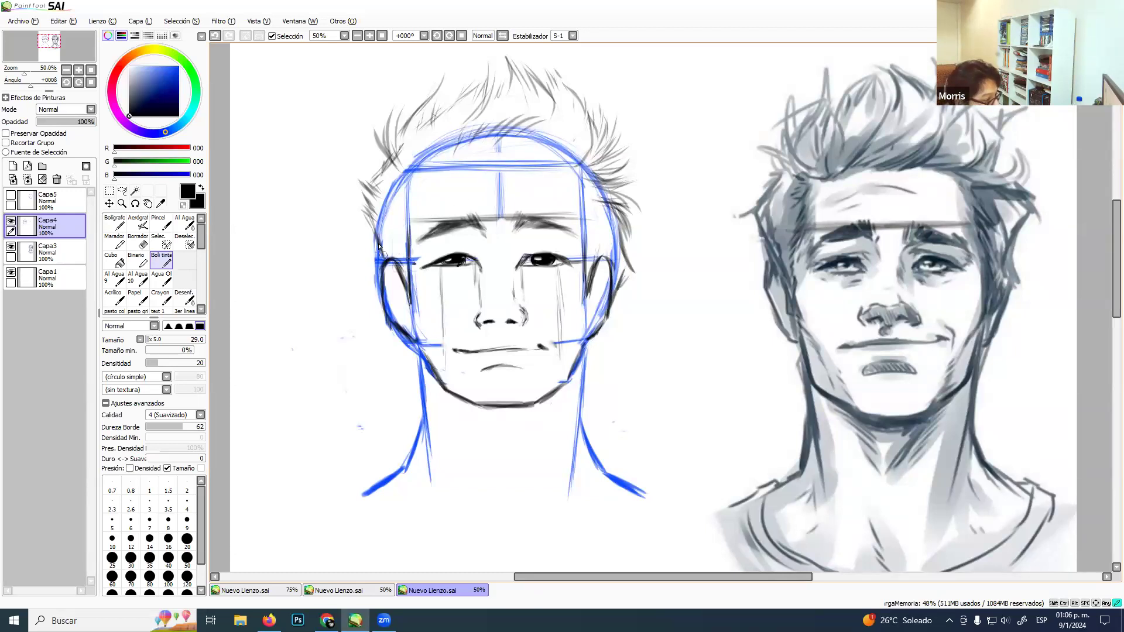
Thicken the hair with darker, denser strokes from the left ear up the side and across the top tufts.
mouse_move(386, 263)
mouse_down()
mouse_move(370, 208)
mouse_move(384, 221)
mouse_move(378, 200)
mouse_move(388, 210)
mouse_move(369, 176)
mouse_move(378, 178)
mouse_move(384, 142)
mouse_move(407, 113)
mouse_move(393, 134)
mouse_move(436, 101)
mouse_up()
drag(404, 140, 451, 77)
drag(434, 119, 449, 84)
mouse_move(433, 120)
mouse_down()
mouse_move(478, 87)
mouse_move(443, 113)
mouse_move(457, 74)
mouse_move(466, 82)
mouse_move(445, 123)
mouse_move(472, 86)
mouse_move(446, 121)
mouse_move(488, 89)
mouse_move(482, 101)
mouse_move(486, 52)
mouse_move(513, 62)
mouse_up()
drag(536, 92, 525, 71)
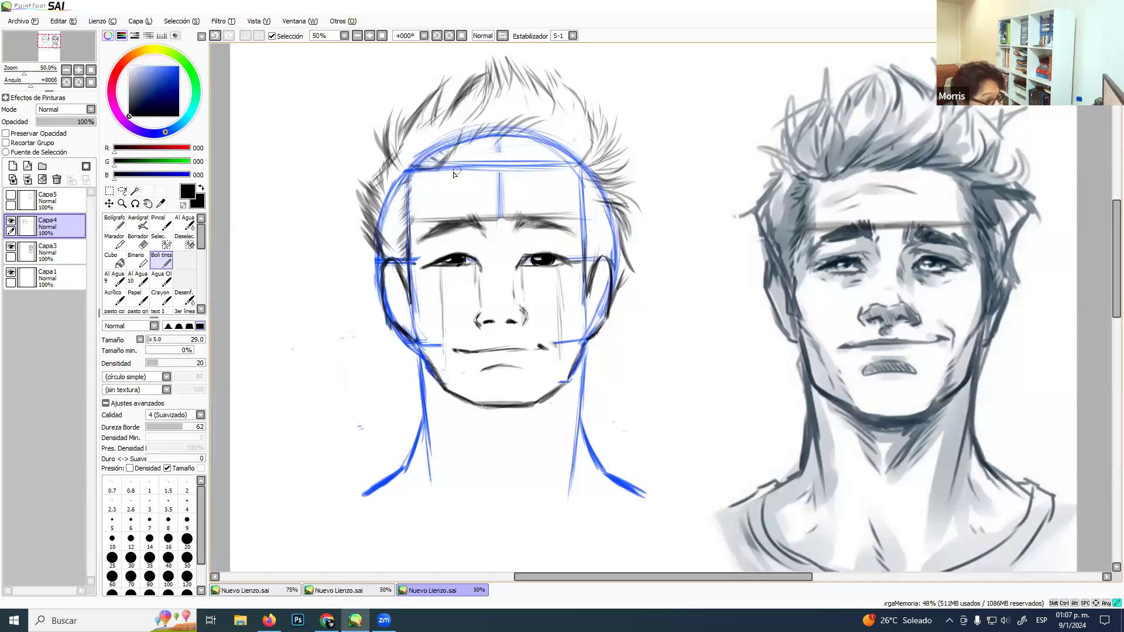
Draw swept hair strokes rising from the forehead hairline and fill in the hair at the right temple.
drag(431, 167, 457, 132)
mouse_move(434, 168)
mouse_down()
mouse_move(455, 134)
mouse_move(423, 165)
mouse_move(421, 132)
mouse_up()
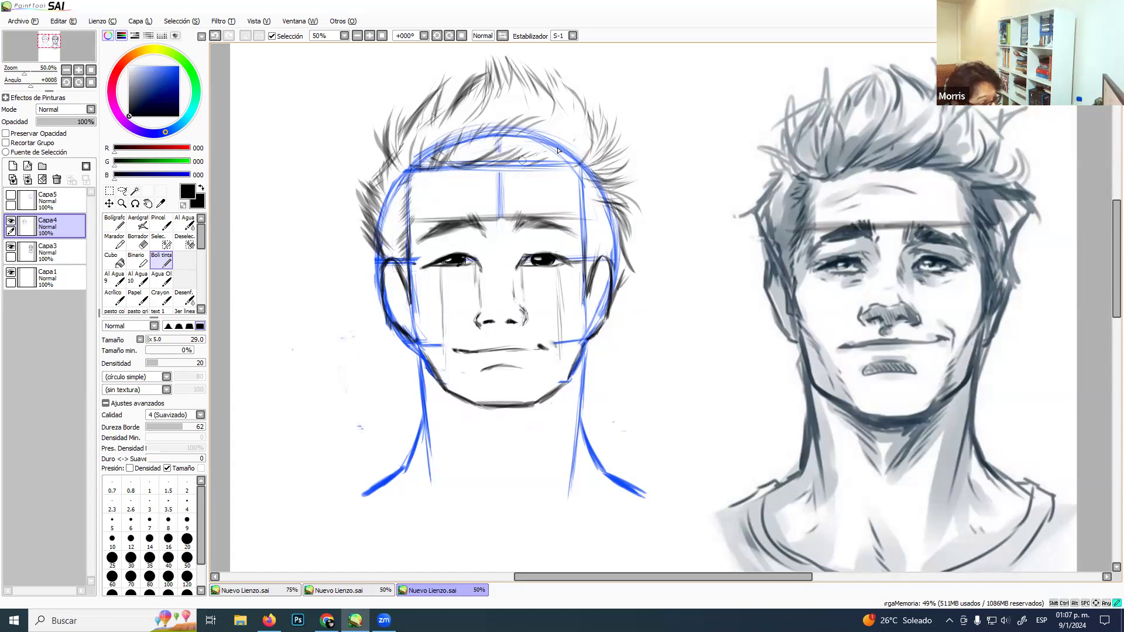
drag(548, 161, 579, 162)
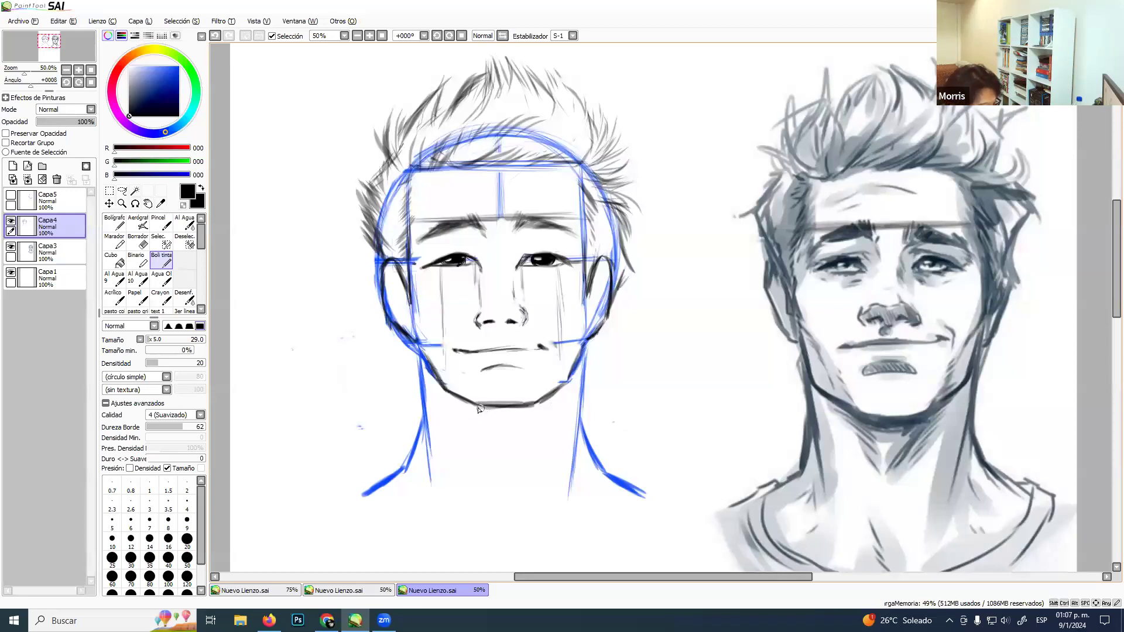
Reinforce the underside of the chin and hatch shadows down both sides of the neck below the jaw.
mouse_move(481, 410)
mouse_down()
mouse_move(468, 411)
mouse_move(529, 408)
mouse_move(510, 409)
mouse_up()
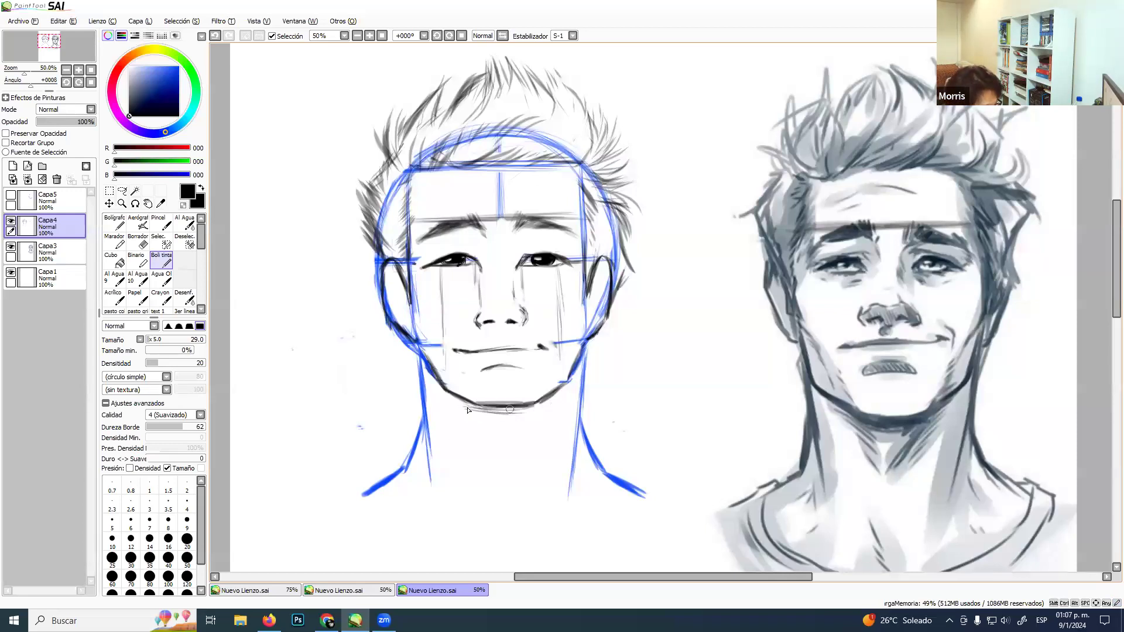
mouse_move(442, 389)
mouse_down()
mouse_move(500, 426)
mouse_move(472, 437)
mouse_up()
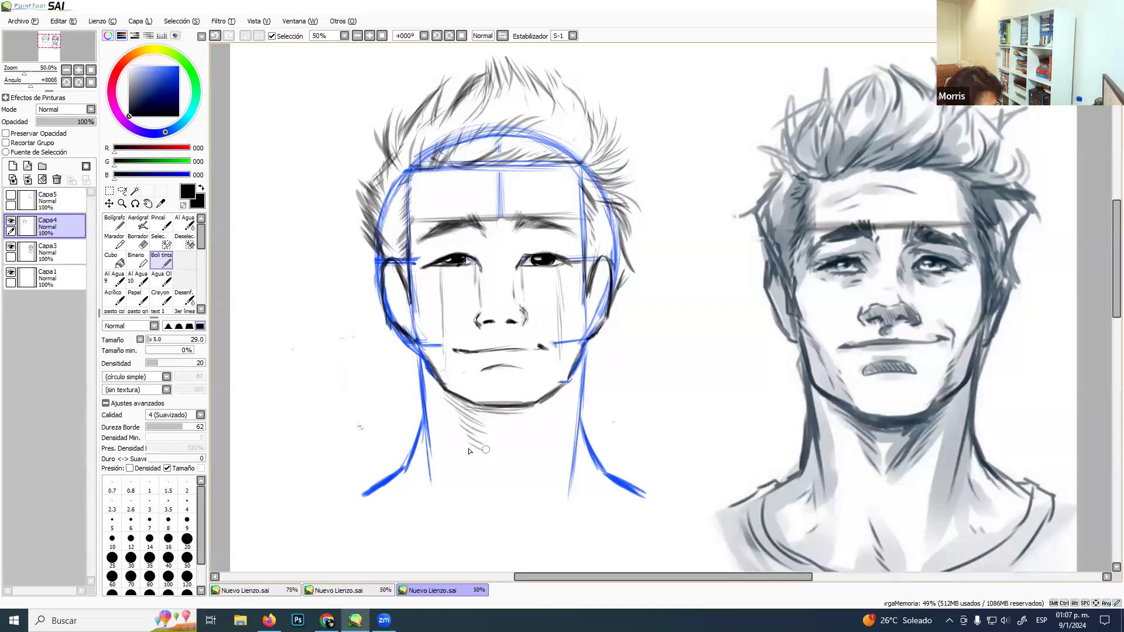
mouse_move(537, 411)
mouse_down()
mouse_move(512, 418)
mouse_move(556, 410)
mouse_move(518, 424)
mouse_move(550, 426)
mouse_move(513, 439)
mouse_move(532, 446)
mouse_up()
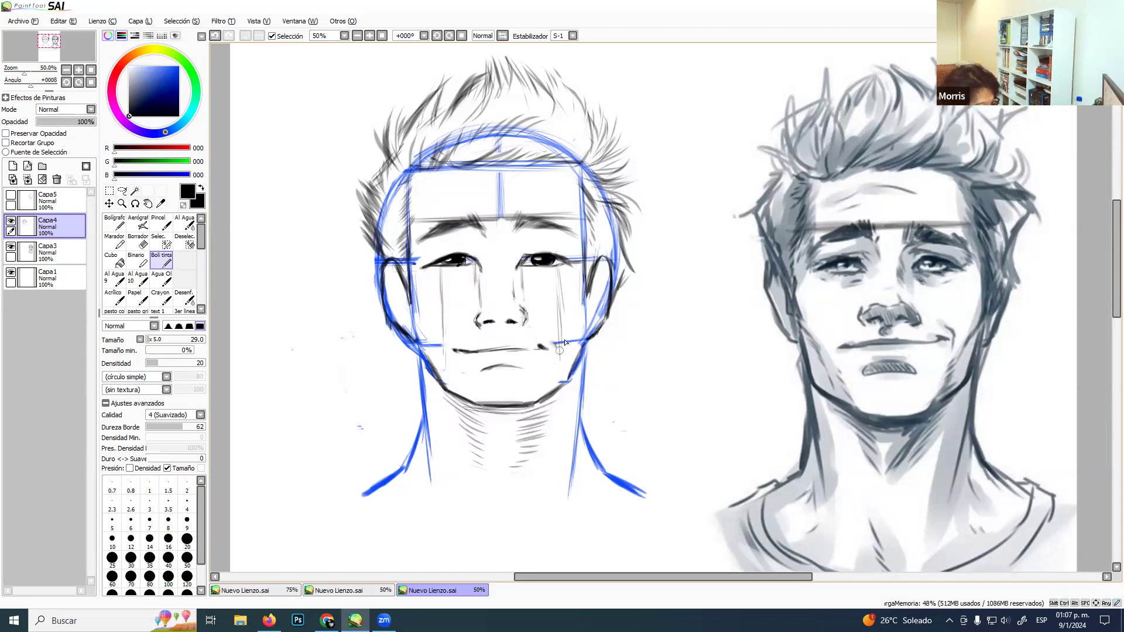
mouse_move(570, 343)
mouse_down()
mouse_move(550, 361)
mouse_move(557, 368)
mouse_up()
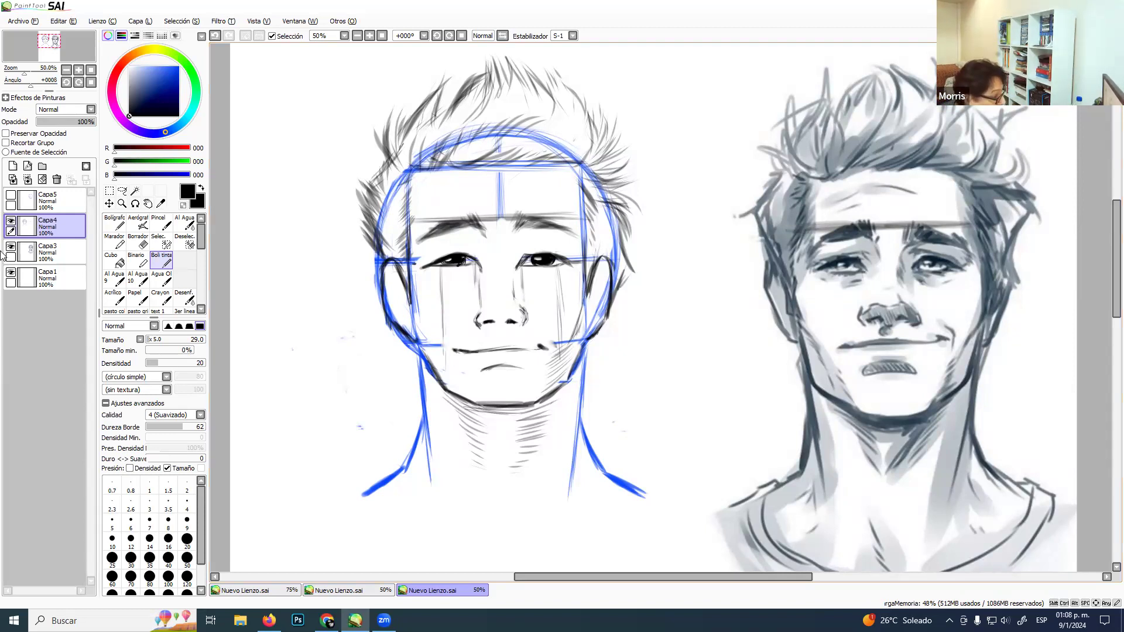
Enlarge the head sketch on layer Capa4 with a free transform and shift it slightly left and down.
click(10, 221)
click(10, 222)
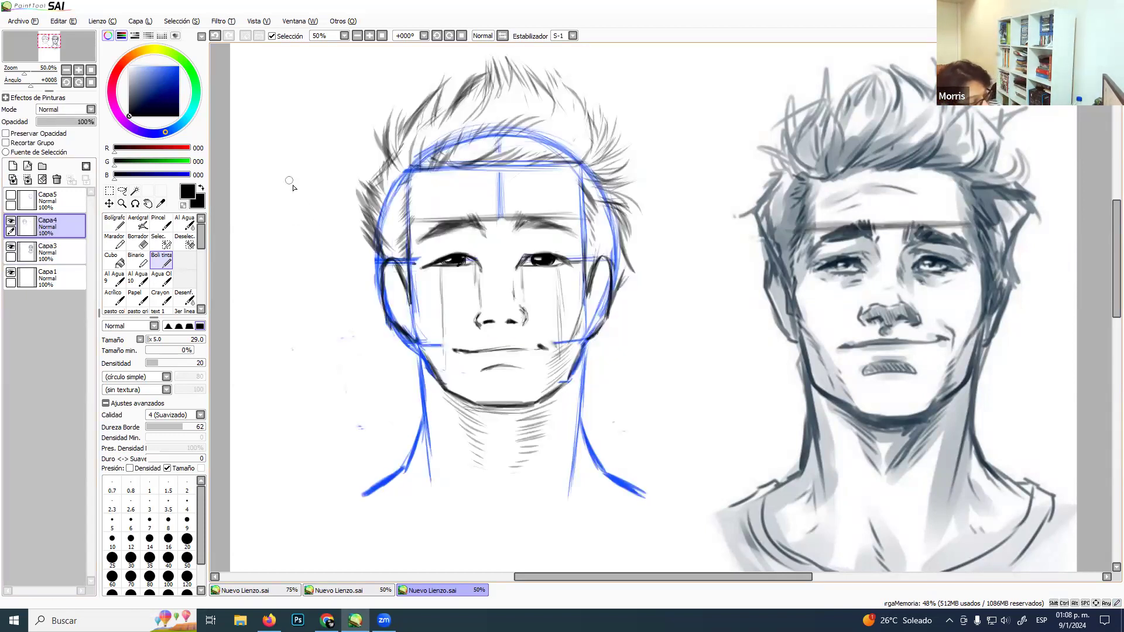
key(ctrl+t)
mouse_move(447, 188)
mouse_down()
mouse_move(451, 251)
mouse_move(446, 228)
mouse_move(441, 243)
mouse_up()
drag(268, 102, 200, 41)
mouse_move(362, 155)
mouse_down()
mouse_move(387, 155)
mouse_move(410, 188)
mouse_move(404, 173)
mouse_move(421, 158)
mouse_up()
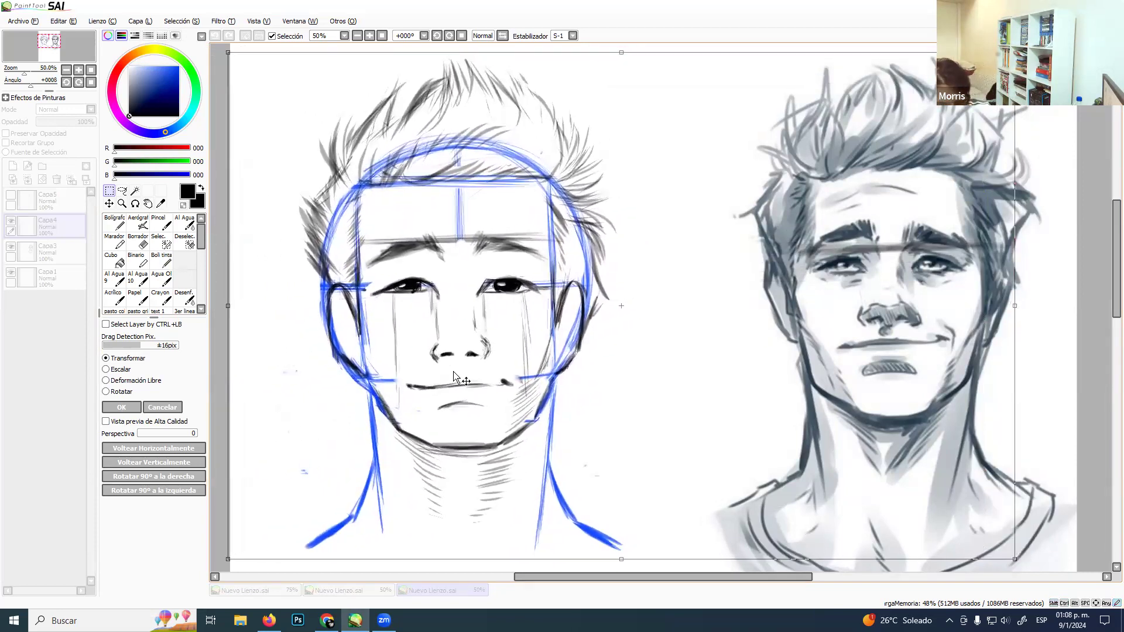
key(Return)
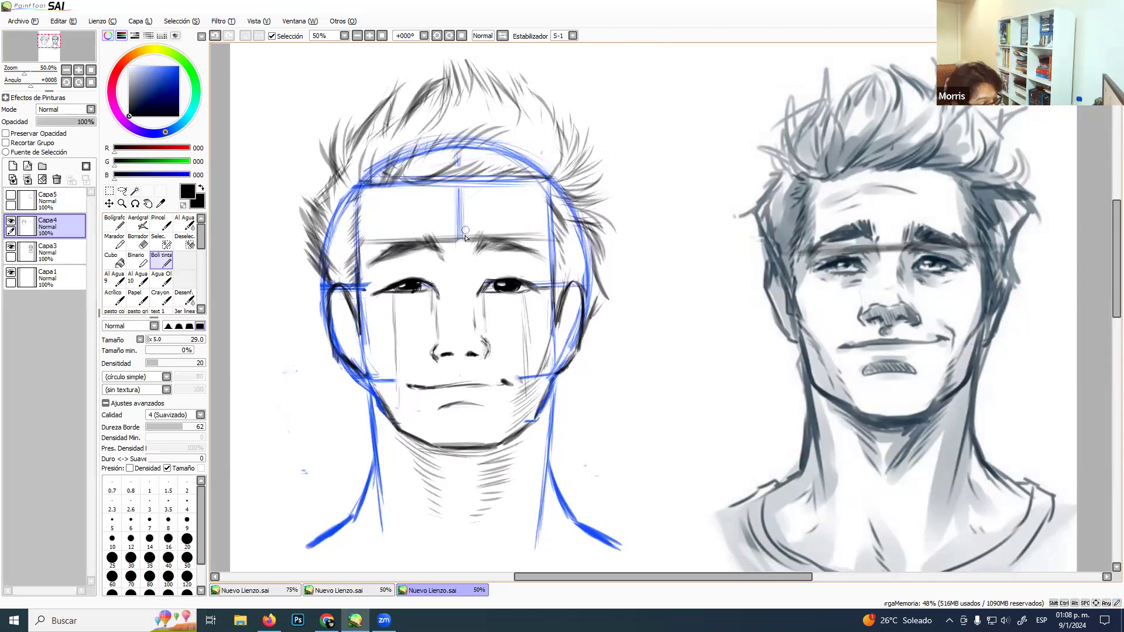
Erase the grey guide line crossing the brow of the reference portrait.
key(e)
mouse_move(761, 249)
mouse_down()
mouse_move(878, 250)
mouse_move(892, 219)
mouse_up()
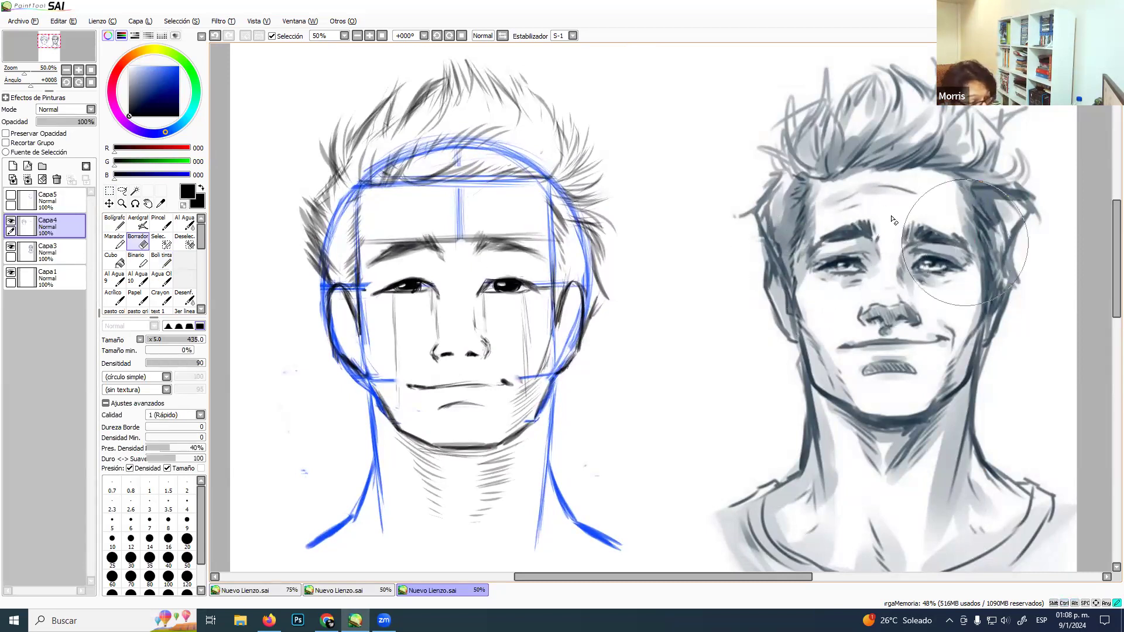
click(161, 261)
Erase the upper blue head circle and the forehead guide lines from the sketch with a size 40 eraser.
key(e)
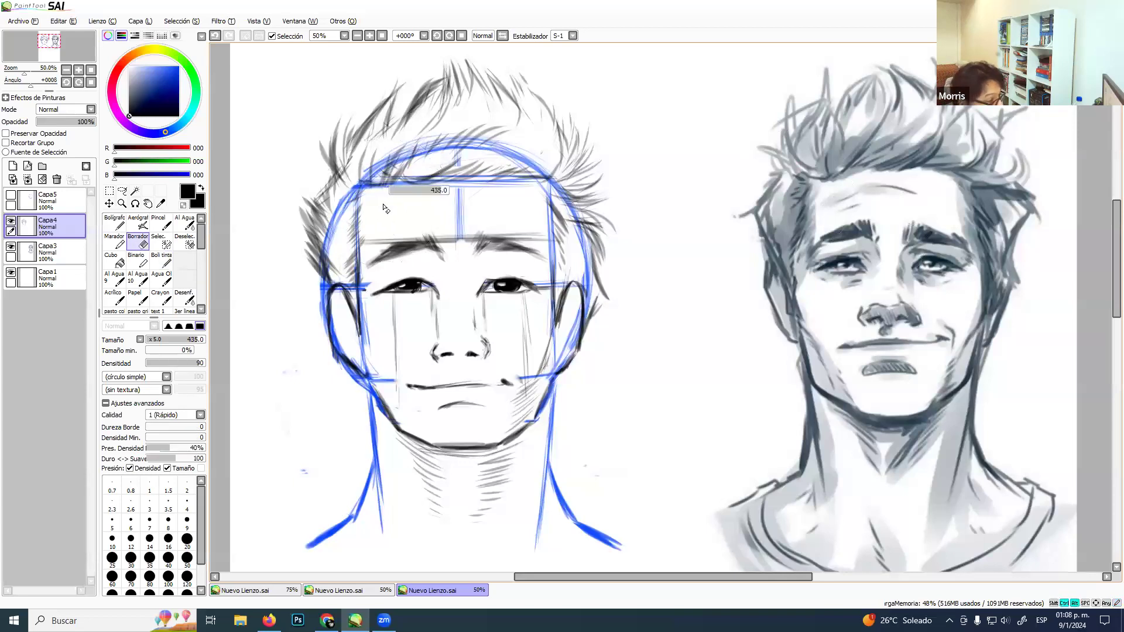
mouse_move(342, 227)
mouse_down()
mouse_move(334, 216)
mouse_move(328, 275)
mouse_move(323, 249)
mouse_up()
mouse_move(351, 199)
mouse_down()
mouse_move(450, 124)
mouse_move(396, 166)
mouse_move(492, 135)
mouse_move(454, 148)
mouse_move(560, 184)
mouse_move(597, 288)
mouse_move(592, 322)
mouse_move(562, 181)
mouse_move(555, 198)
mouse_move(509, 204)
mouse_move(438, 176)
mouse_move(461, 170)
mouse_up()
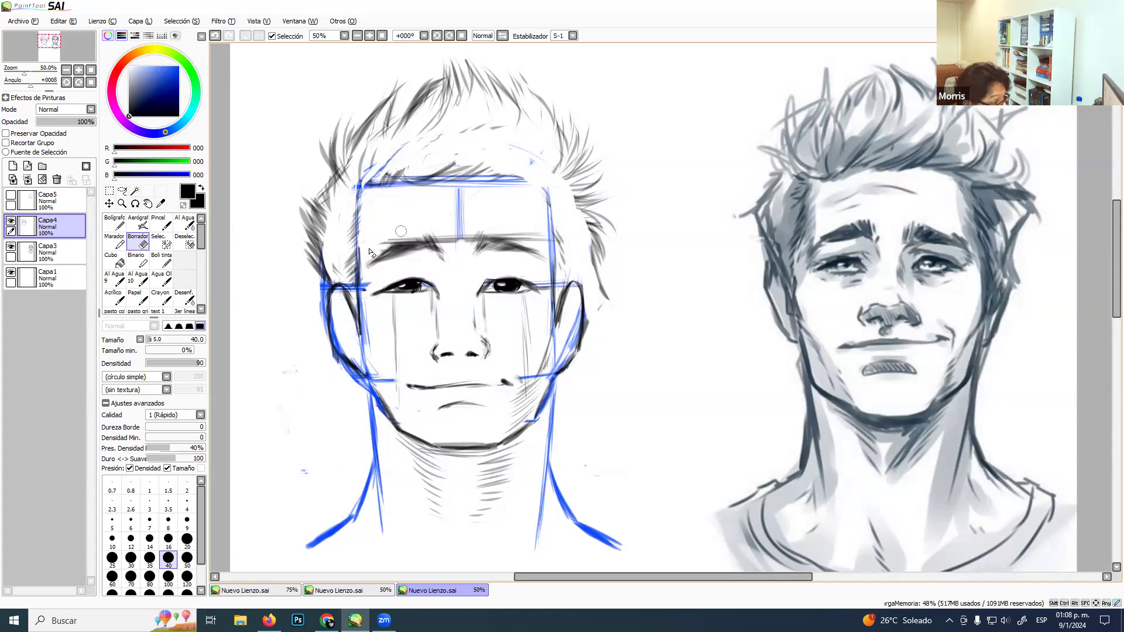
mouse_move(430, 228)
mouse_down()
mouse_move(457, 220)
mouse_move(467, 195)
mouse_move(381, 186)
mouse_up()
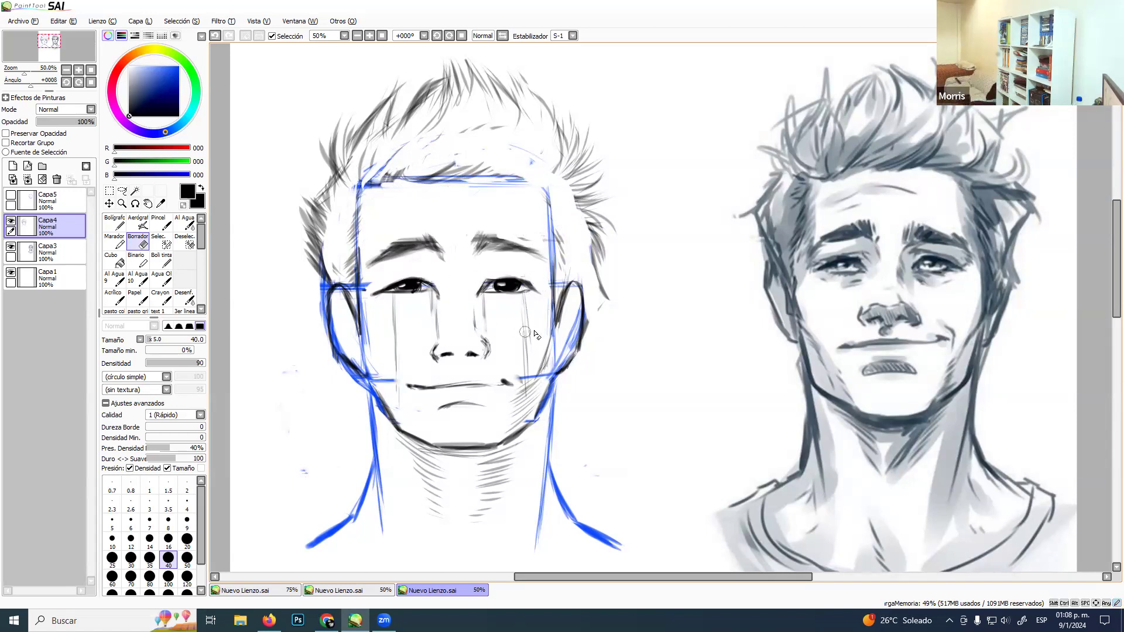
Erase the vertical cheek guides and the blue construction lines around the sketch's right-hand ear and jaw.
mouse_move(373, 279)
mouse_down()
mouse_move(394, 401)
mouse_move(401, 387)
mouse_move(374, 352)
mouse_move(396, 344)
mouse_move(389, 301)
mouse_up()
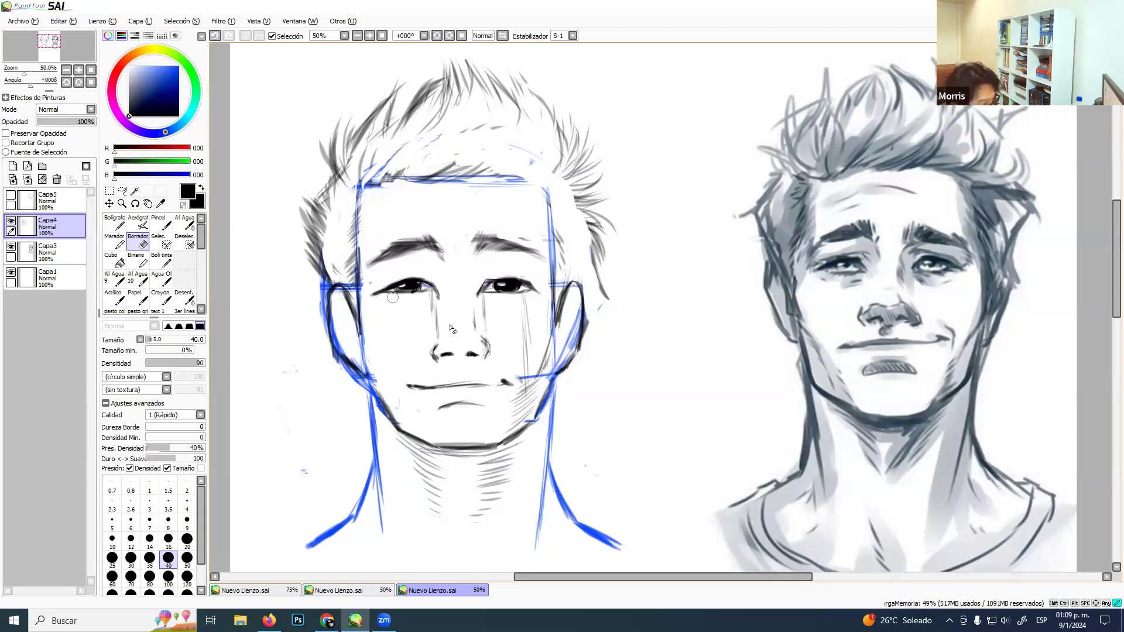
mouse_move(508, 335)
mouse_down()
mouse_move(525, 386)
mouse_move(529, 302)
mouse_up()
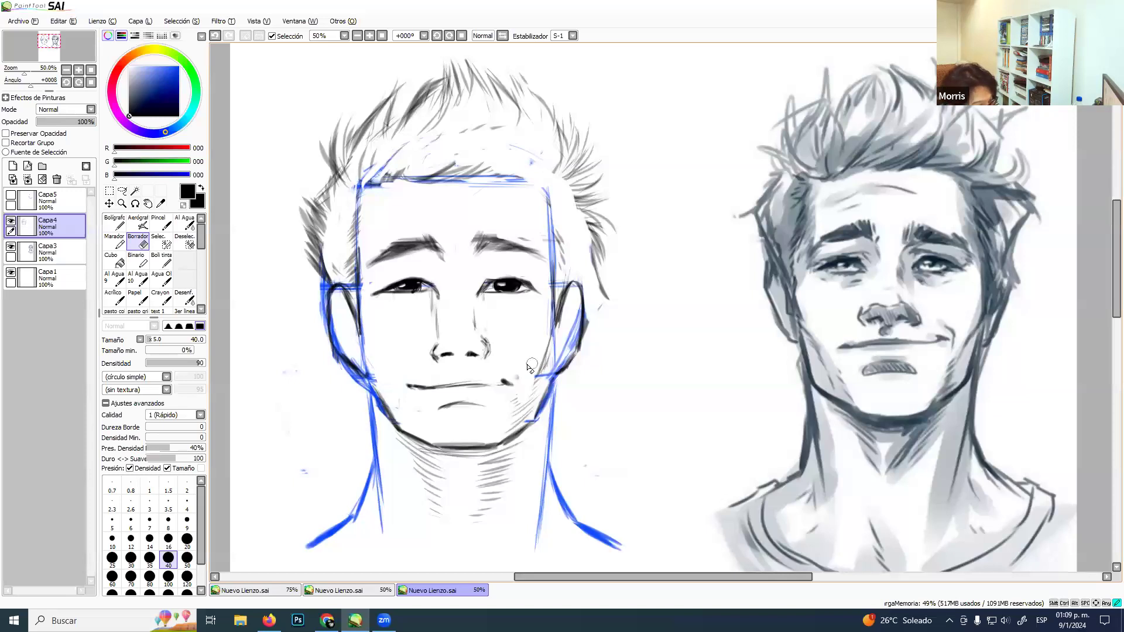
mouse_move(551, 344)
mouse_down()
mouse_move(561, 362)
mouse_move(580, 309)
mouse_move(573, 325)
mouse_up()
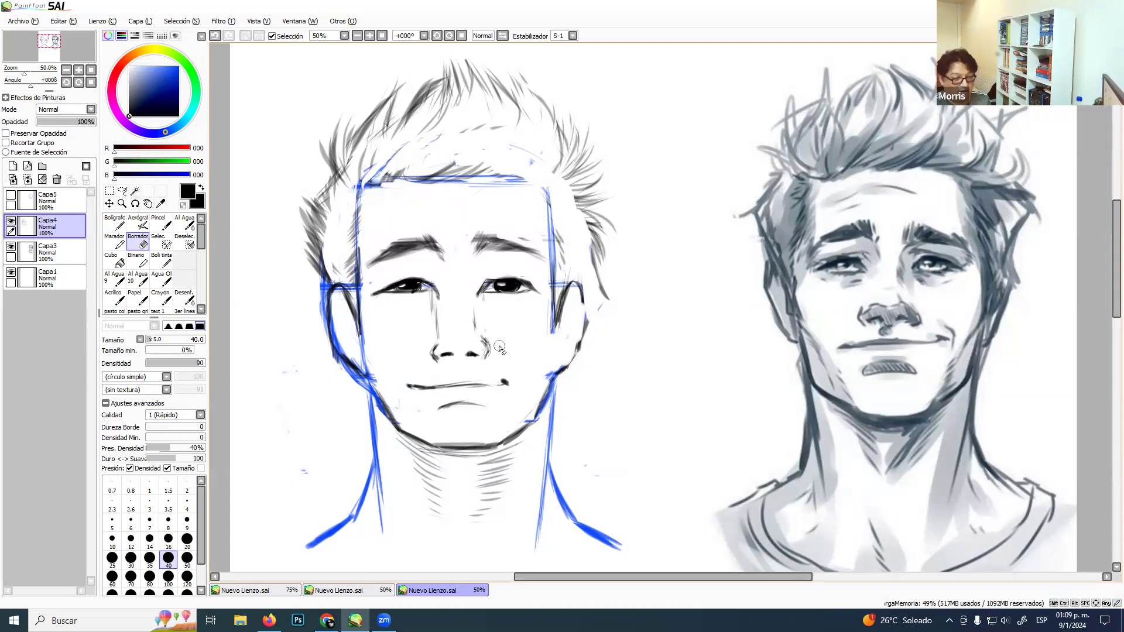
Redraw the edge of the right-hand ear and add short hair strokes beside it with the Boli tinta pen.
click(164, 258)
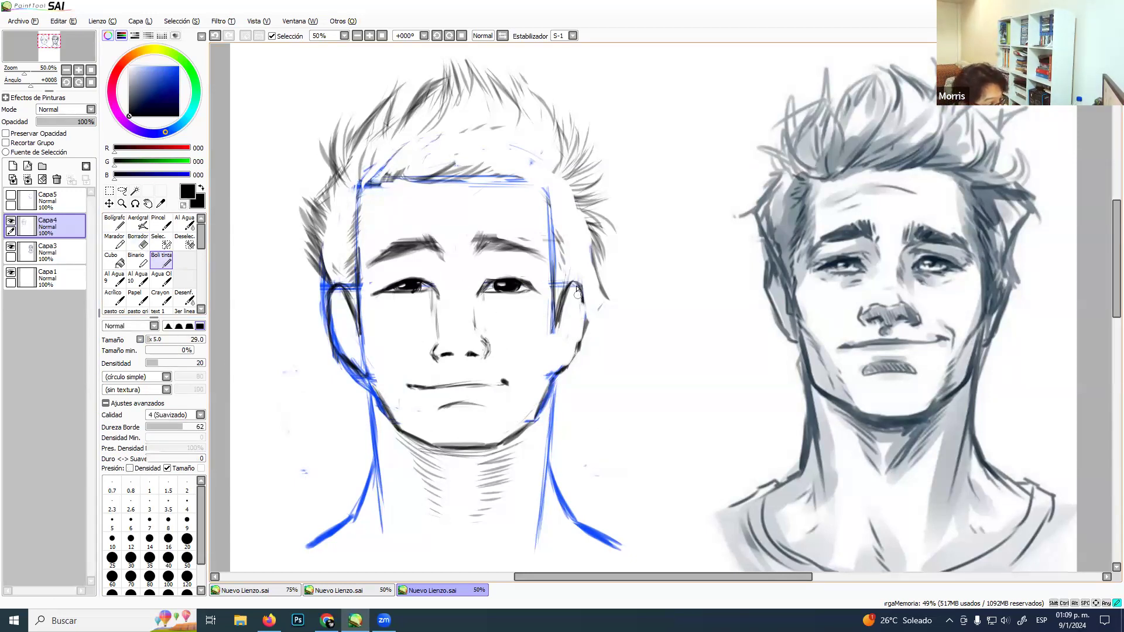
drag(586, 297, 579, 323)
mouse_move(594, 296)
mouse_down()
mouse_move(579, 322)
mouse_move(597, 314)
mouse_up()
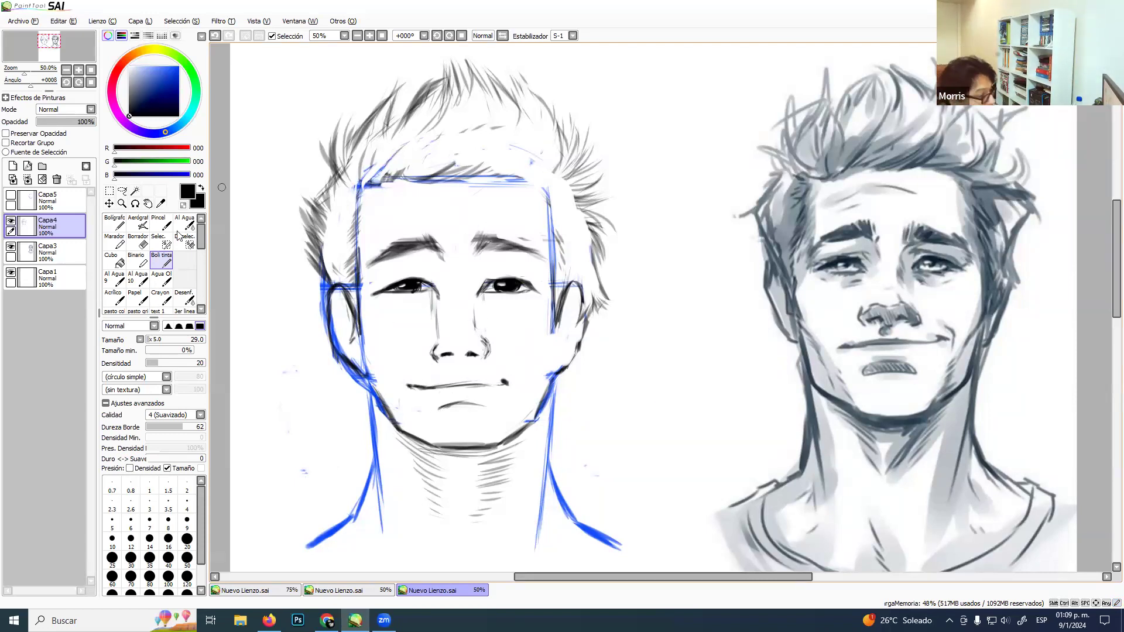
click(134, 191)
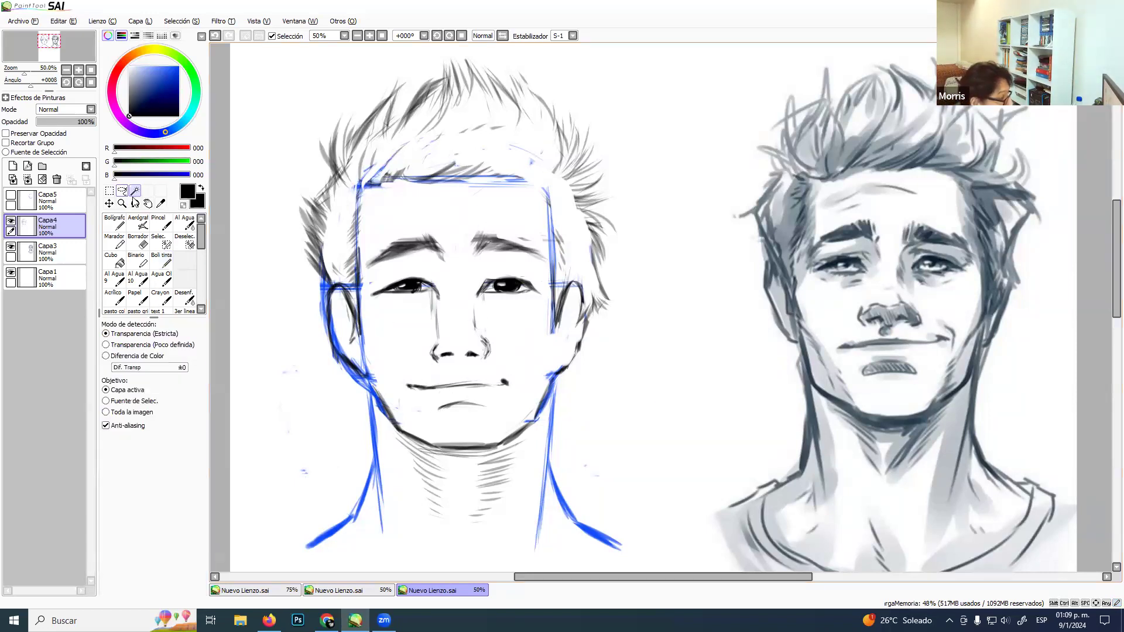
click(465, 373)
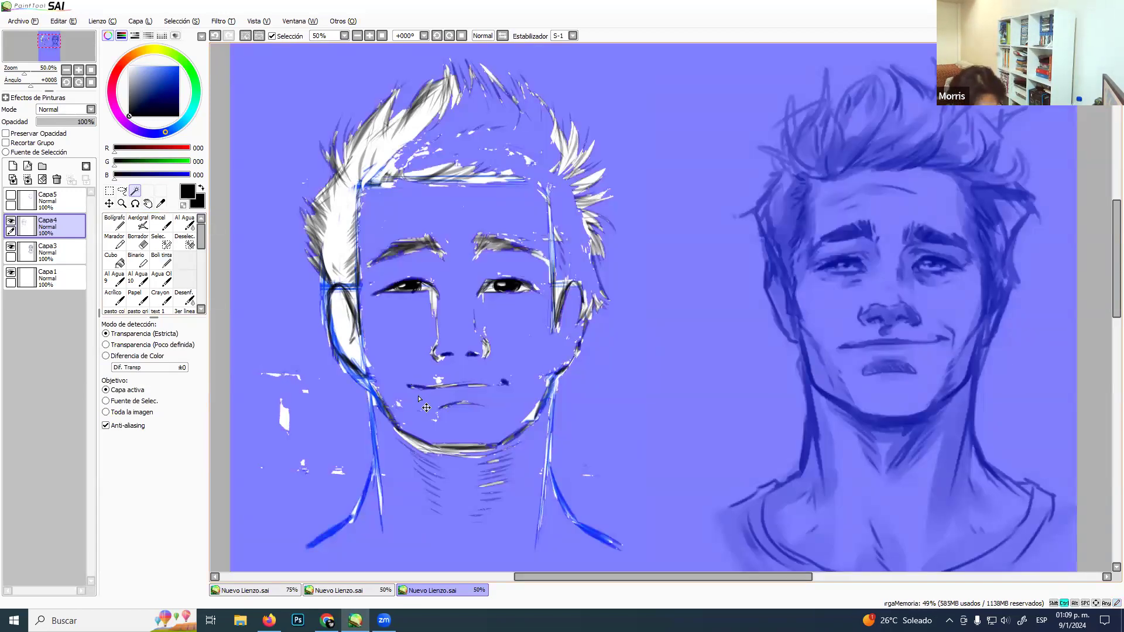
key(ctrl+d)
Lasso the sketch's mouth and lower lip line and move them slightly to the right.
click(122, 191)
mouse_move(463, 367)
mouse_down()
mouse_move(402, 370)
mouse_move(399, 399)
mouse_move(462, 424)
mouse_move(519, 398)
mouse_move(518, 369)
mouse_move(446, 372)
mouse_move(491, 380)
mouse_up()
key(ctrl+t)
key(Return)
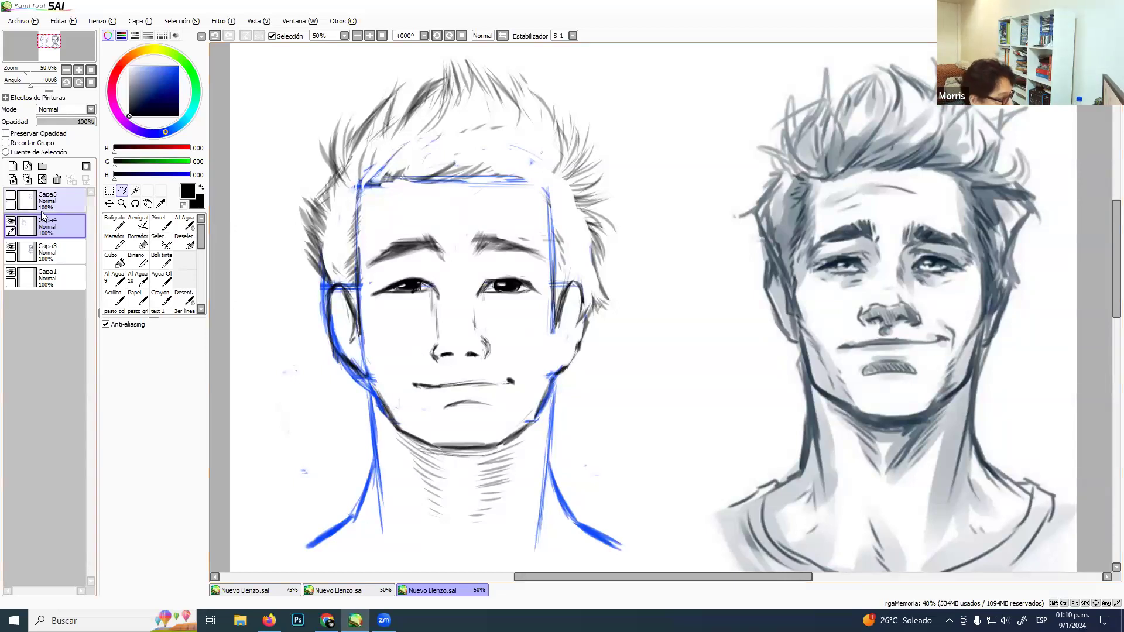
Fade the sketch layer Capa4 to 29% opacity and add a new layer above it.
drag(94, 122, 56, 135)
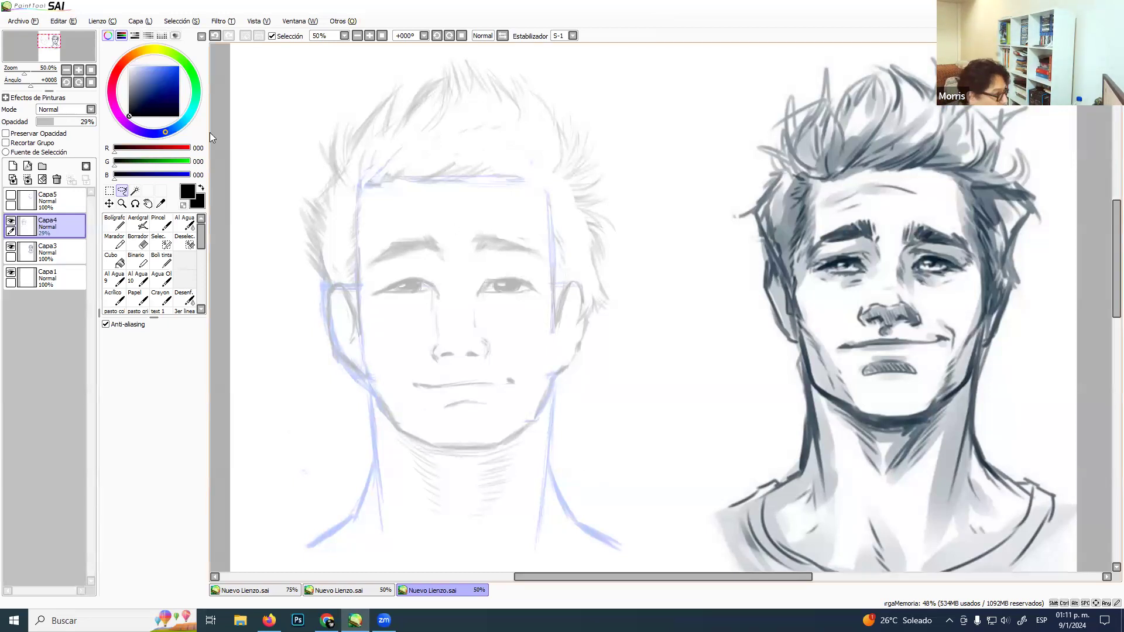
click(13, 166)
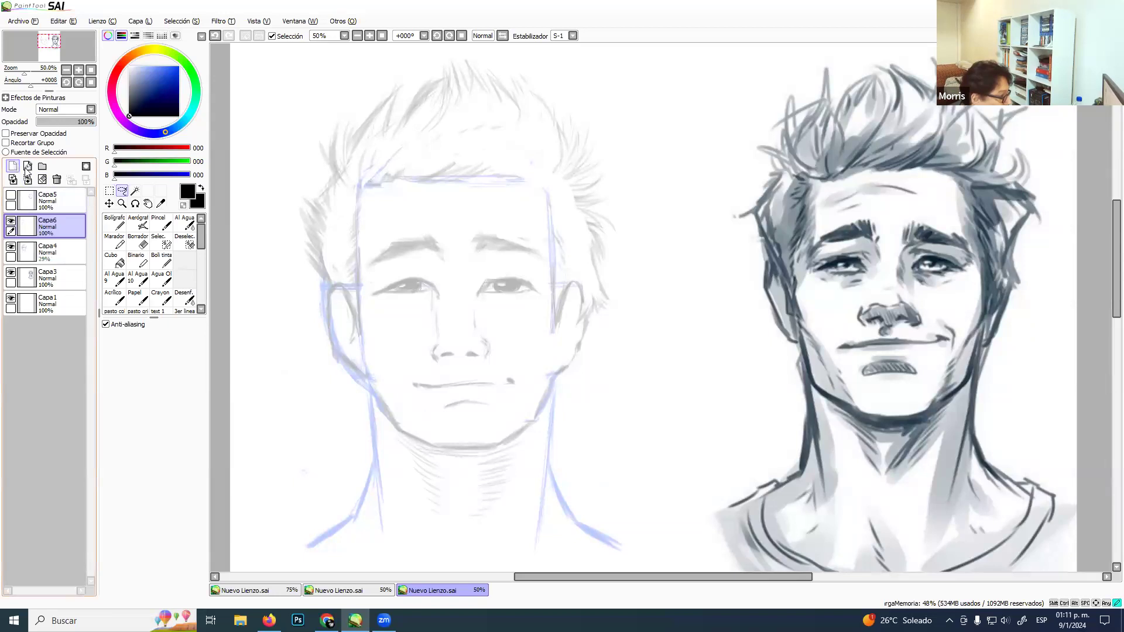
Ink the outer contour and inner fold of the left-hand ear with the Boli tinta pen at size 29.
click(166, 264)
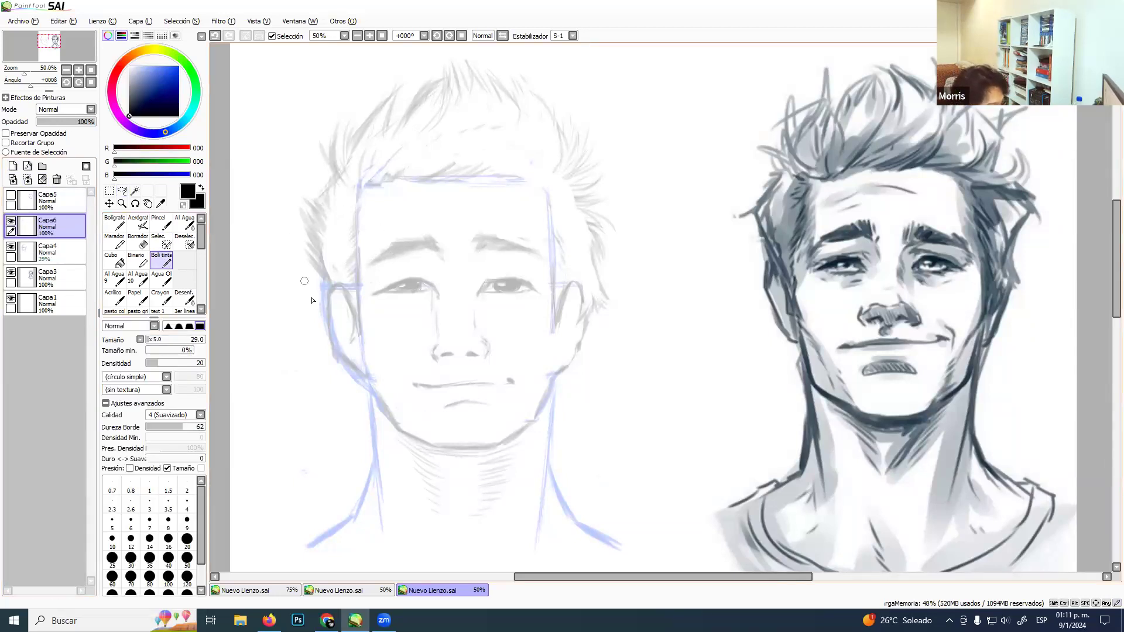
mouse_move(332, 290)
mouse_down()
mouse_move(331, 351)
mouse_move(327, 332)
mouse_move(368, 382)
mouse_up()
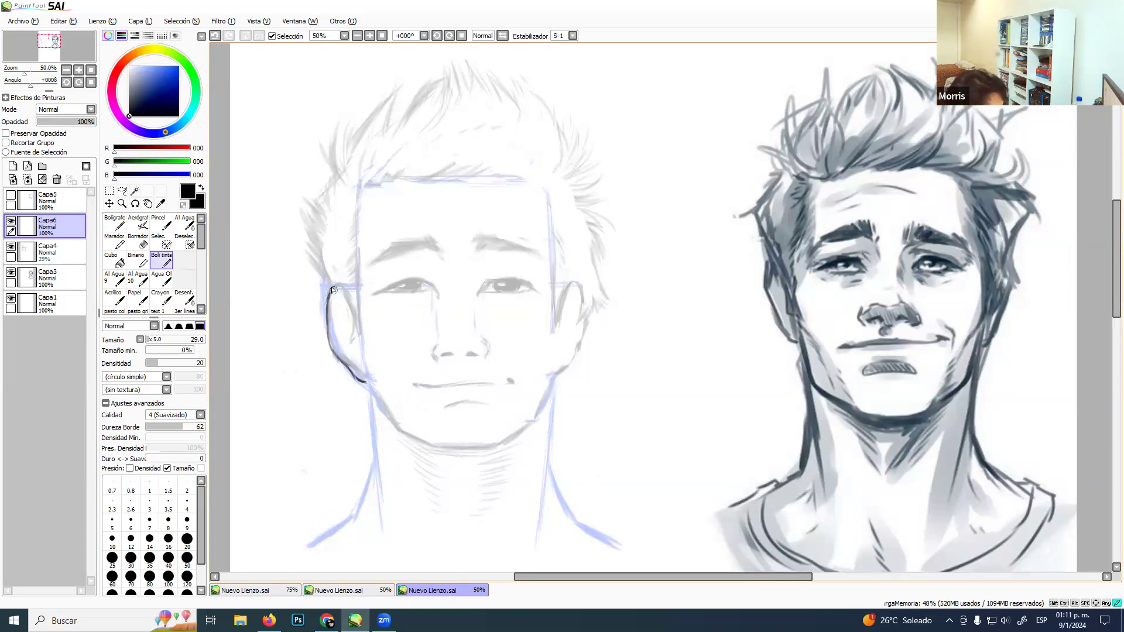
drag(335, 290, 346, 305)
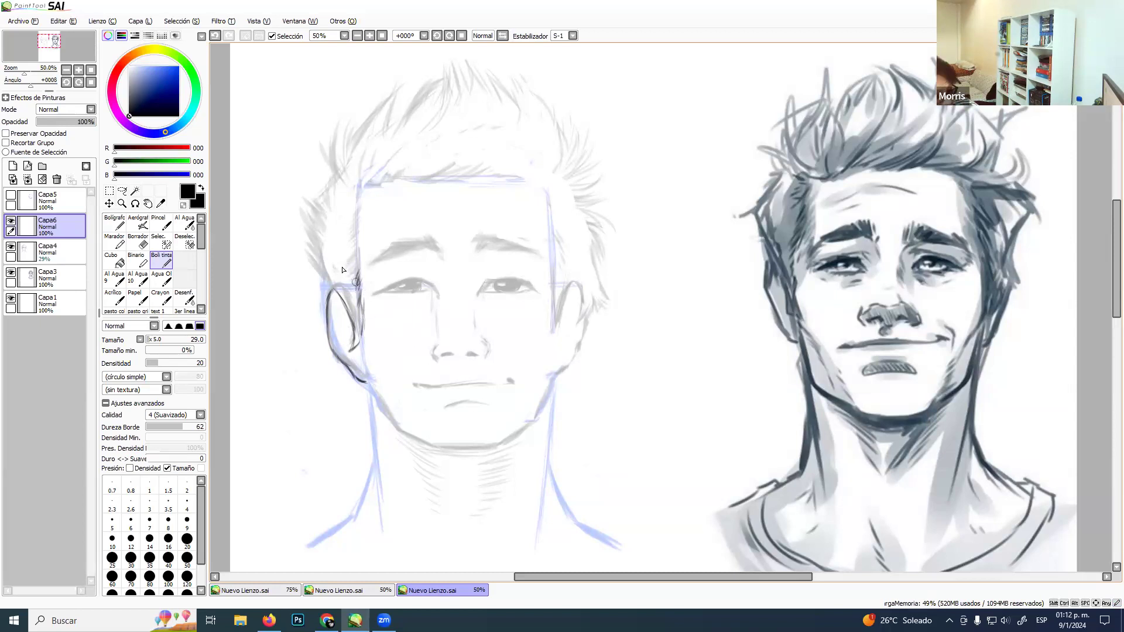
key(e)
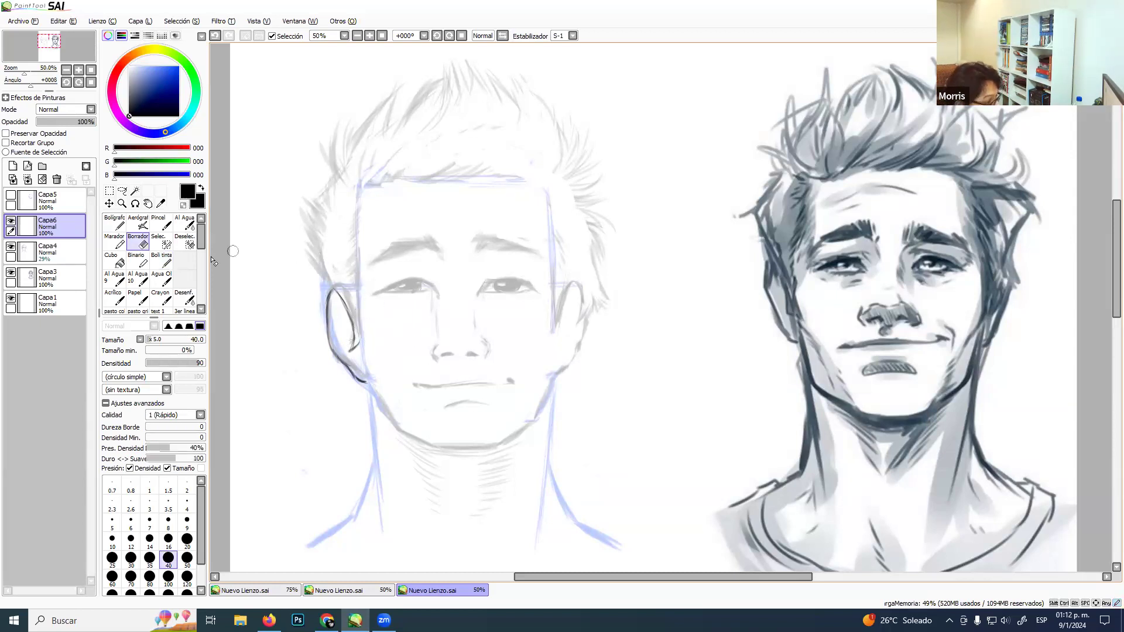
click(164, 260)
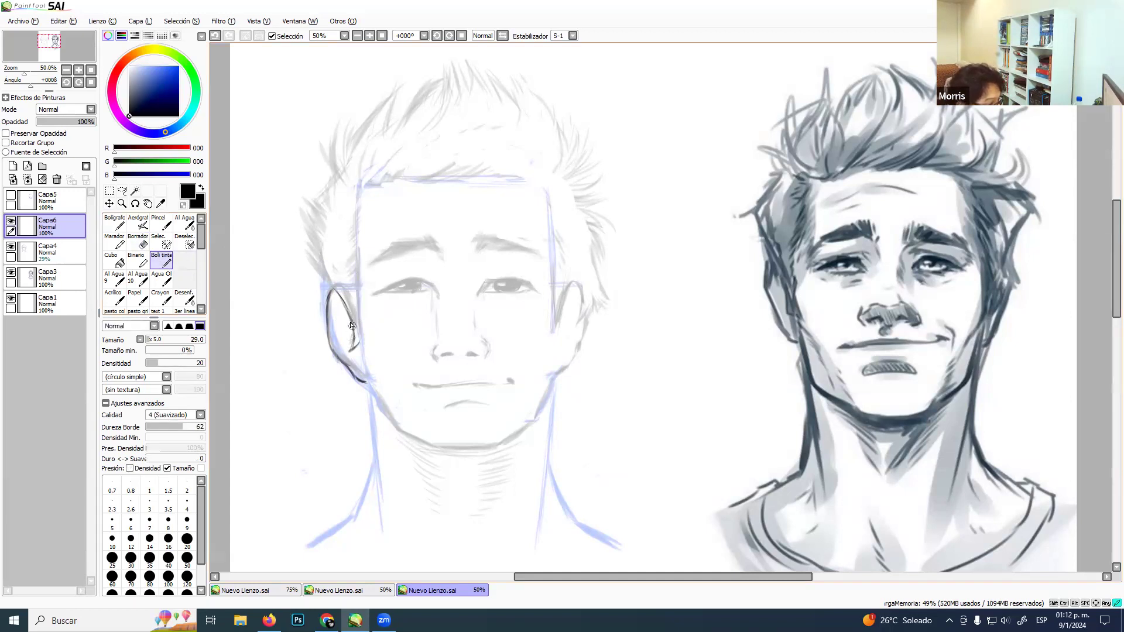
drag(358, 338, 356, 301)
Ink short hair strokes along the left-hand sideburn, from above the ear up to the temple.
drag(350, 261, 356, 241)
drag(363, 246, 358, 280)
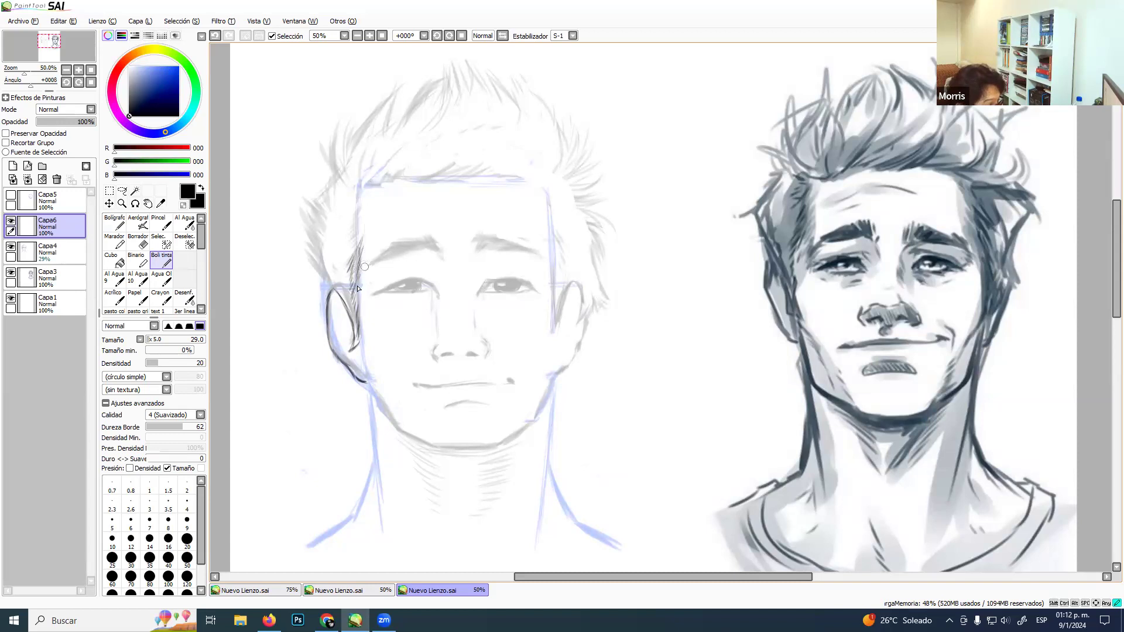
drag(356, 235, 343, 251)
drag(358, 212, 346, 229)
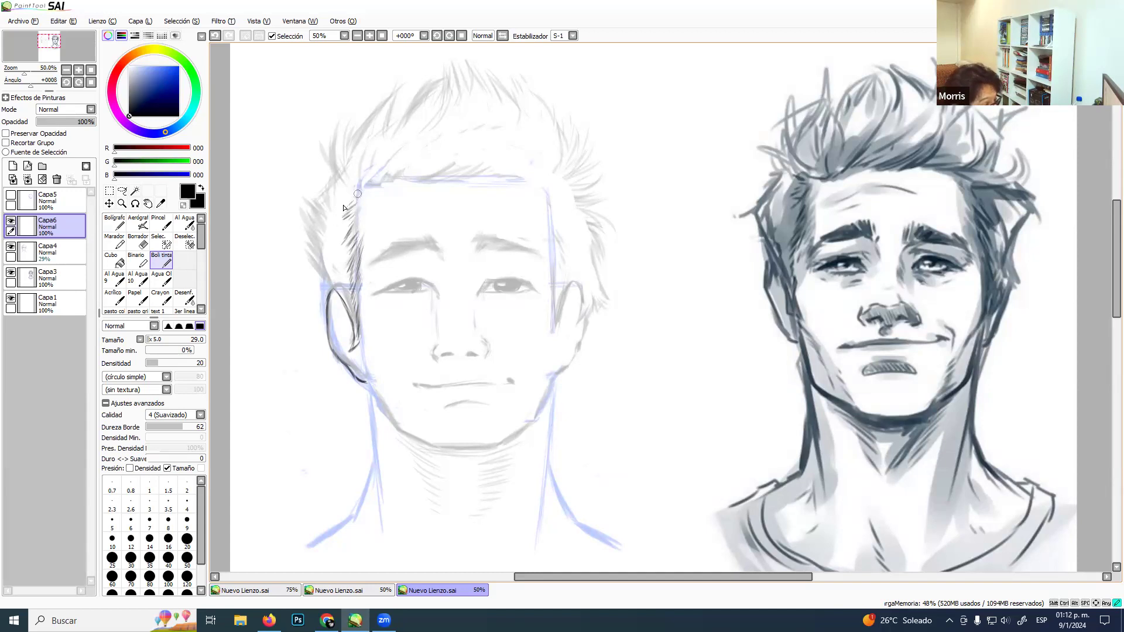
drag(354, 188, 343, 198)
drag(351, 186, 341, 193)
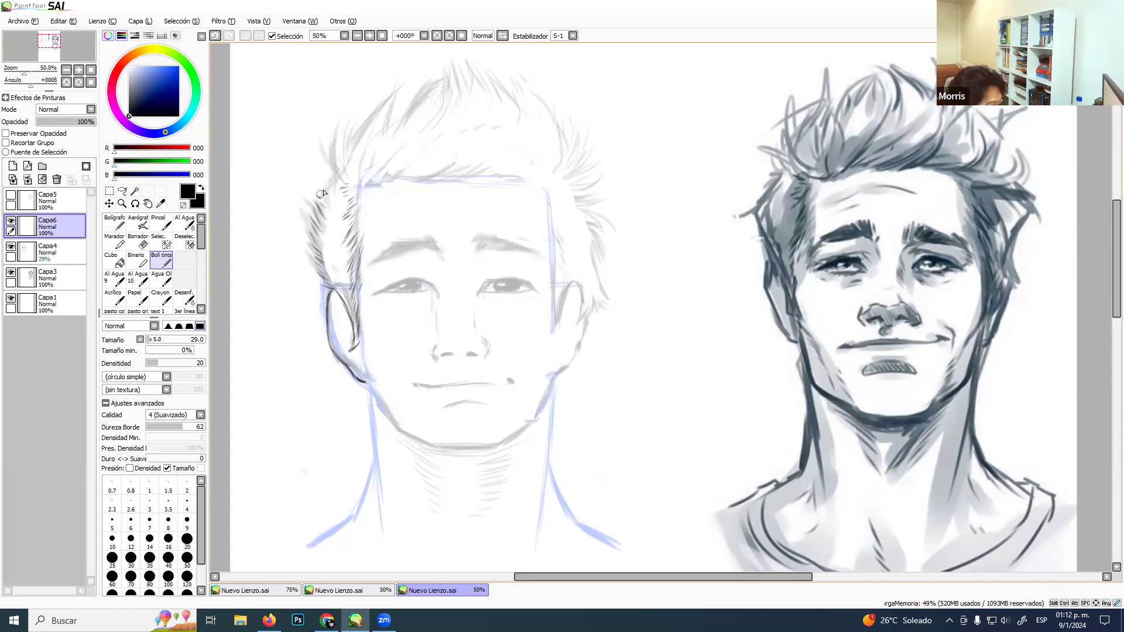
Ink the spiky outer hair contour from the left side over the crown and down the right side.
drag(329, 183, 315, 201)
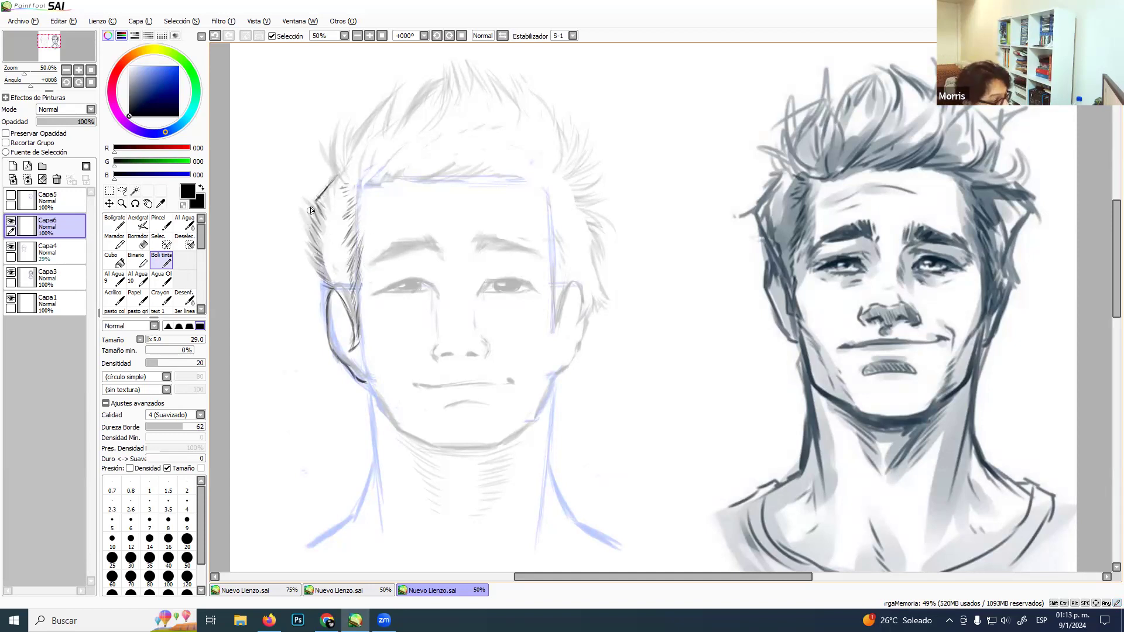
mouse_move(340, 175)
mouse_down()
mouse_move(347, 126)
mouse_move(346, 162)
mouse_move(334, 129)
mouse_move(346, 166)
mouse_move(353, 130)
mouse_move(347, 168)
mouse_move(366, 113)
mouse_up()
mouse_move(356, 158)
mouse_down()
mouse_move(379, 105)
mouse_move(357, 146)
mouse_move(401, 87)
mouse_up()
mouse_move(377, 135)
mouse_down()
mouse_move(396, 122)
mouse_move(408, 88)
mouse_move(392, 135)
mouse_move(415, 83)
mouse_up()
mouse_move(408, 124)
mouse_down()
mouse_move(432, 109)
mouse_move(438, 61)
mouse_move(461, 79)
mouse_move(441, 91)
mouse_move(455, 78)
mouse_move(437, 46)
mouse_move(489, 98)
mouse_up()
mouse_move(454, 61)
mouse_down()
mouse_move(503, 99)
mouse_move(503, 86)
mouse_move(533, 135)
mouse_up()
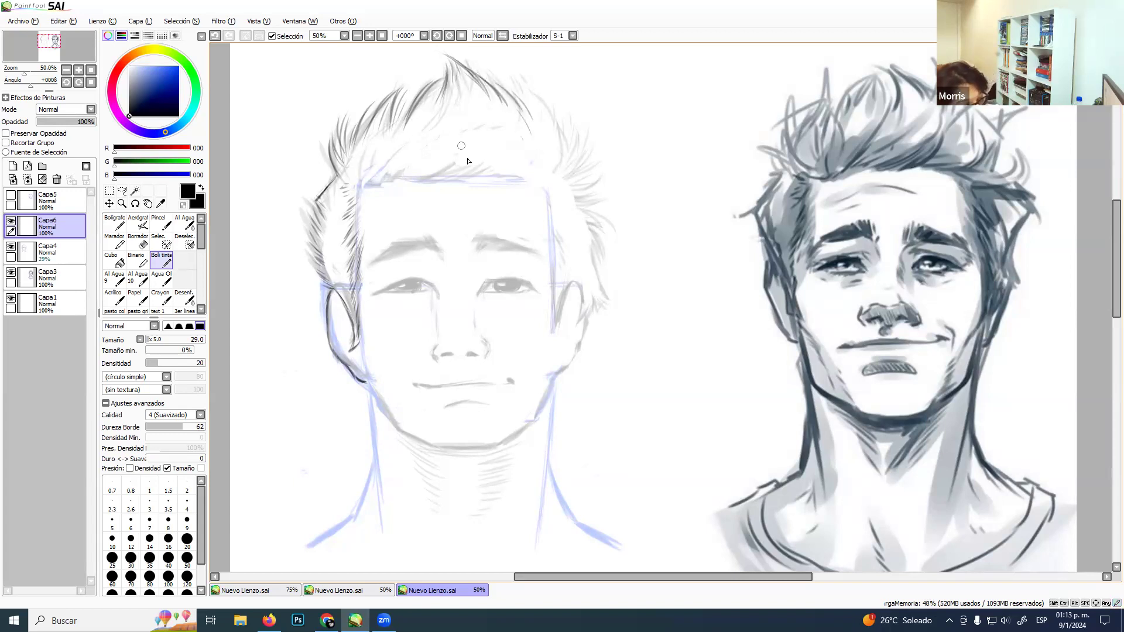
mouse_move(515, 98)
mouse_down()
mouse_move(530, 134)
mouse_move(533, 103)
mouse_move(550, 114)
mouse_move(533, 101)
mouse_move(559, 121)
mouse_move(584, 193)
mouse_up()
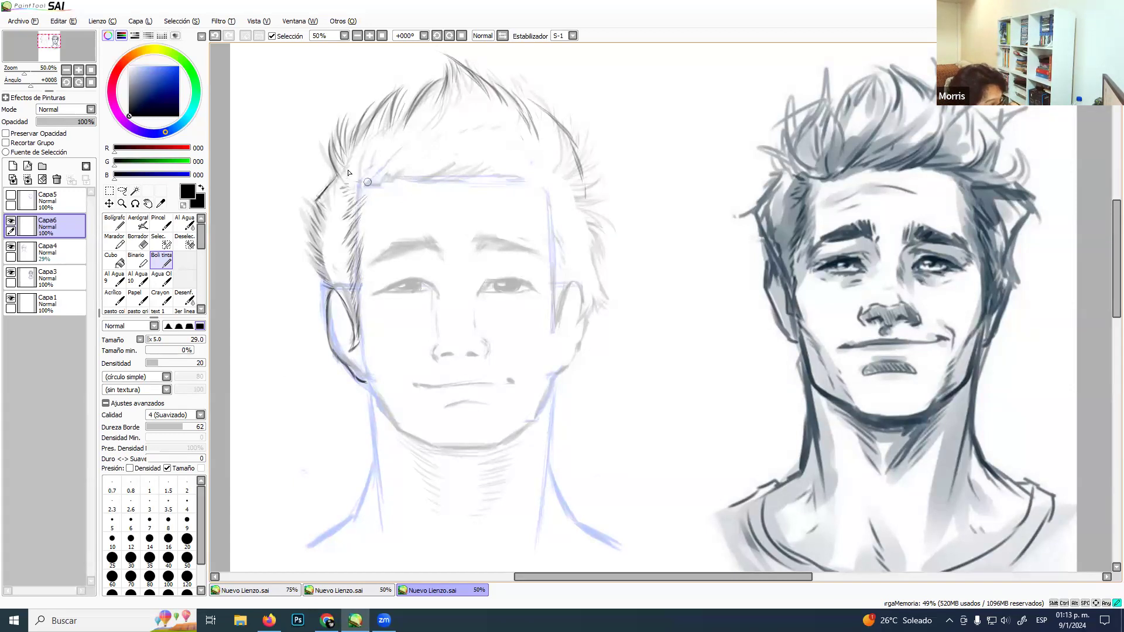
Ink the swept hair strokes along the front hairline from the left temple to the right temple.
mouse_move(368, 183)
mouse_down()
mouse_move(358, 152)
mouse_move(384, 185)
mouse_move(385, 144)
mouse_move(383, 184)
mouse_move(406, 172)
mouse_up()
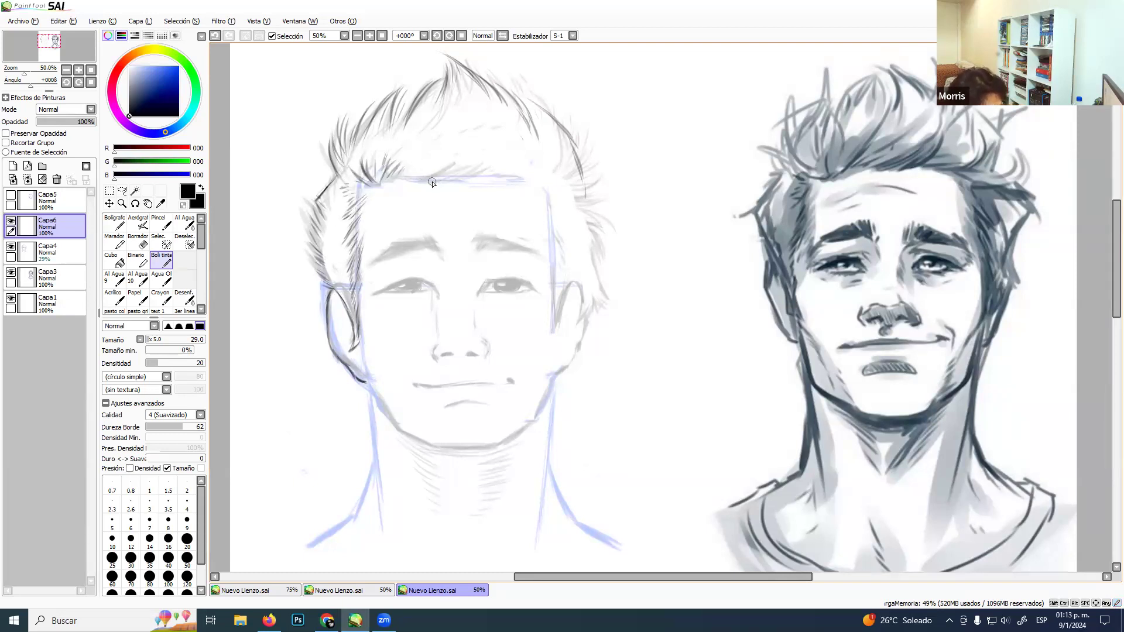
mouse_move(396, 179)
mouse_down()
mouse_move(445, 151)
mouse_move(445, 167)
mouse_move(498, 153)
mouse_move(488, 124)
mouse_move(514, 163)
mouse_move(536, 172)
mouse_move(466, 171)
mouse_up()
mouse_move(541, 158)
mouse_down()
mouse_move(519, 161)
mouse_move(553, 153)
mouse_up()
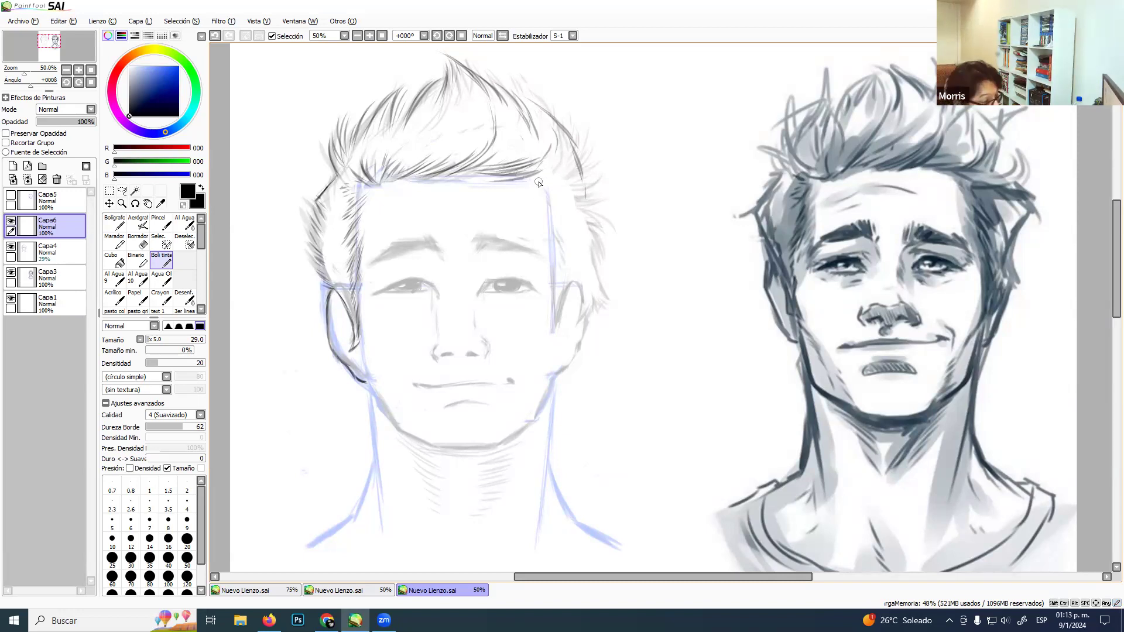
drag(568, 166, 543, 178)
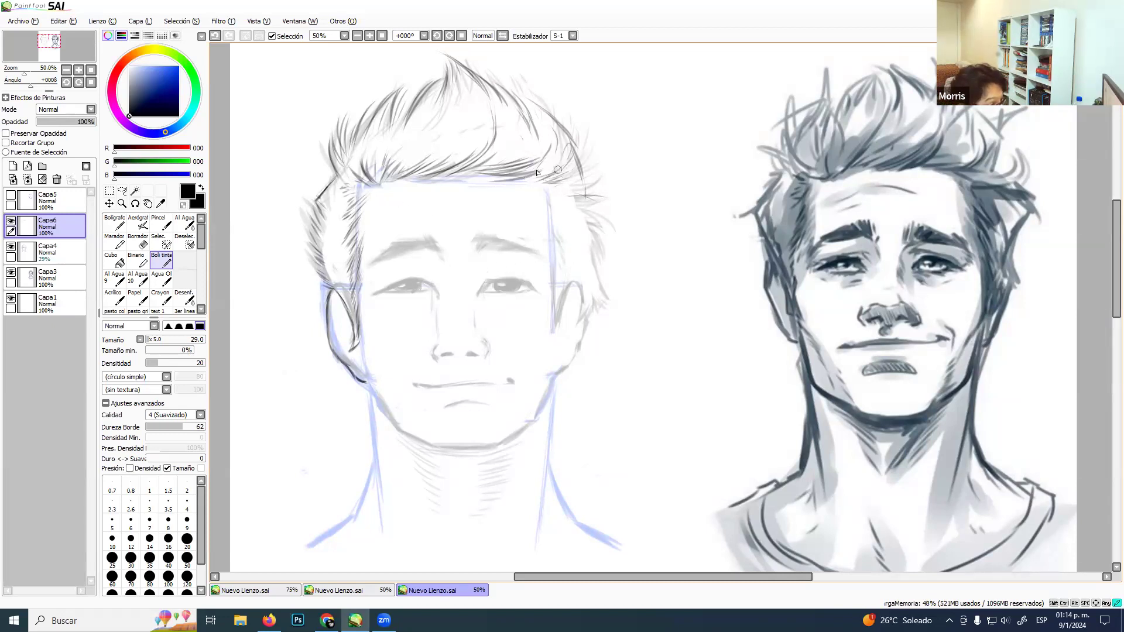
Ink the right-hand sideburn strokes and the inner and outer contours of the right-hand ear.
mouse_move(545, 186)
mouse_down()
mouse_move(570, 173)
mouse_move(545, 192)
mouse_move(557, 193)
mouse_move(547, 172)
mouse_move(572, 179)
mouse_move(555, 190)
mouse_move(570, 220)
mouse_move(550, 218)
mouse_move(576, 244)
mouse_move(556, 245)
mouse_move(556, 318)
mouse_up()
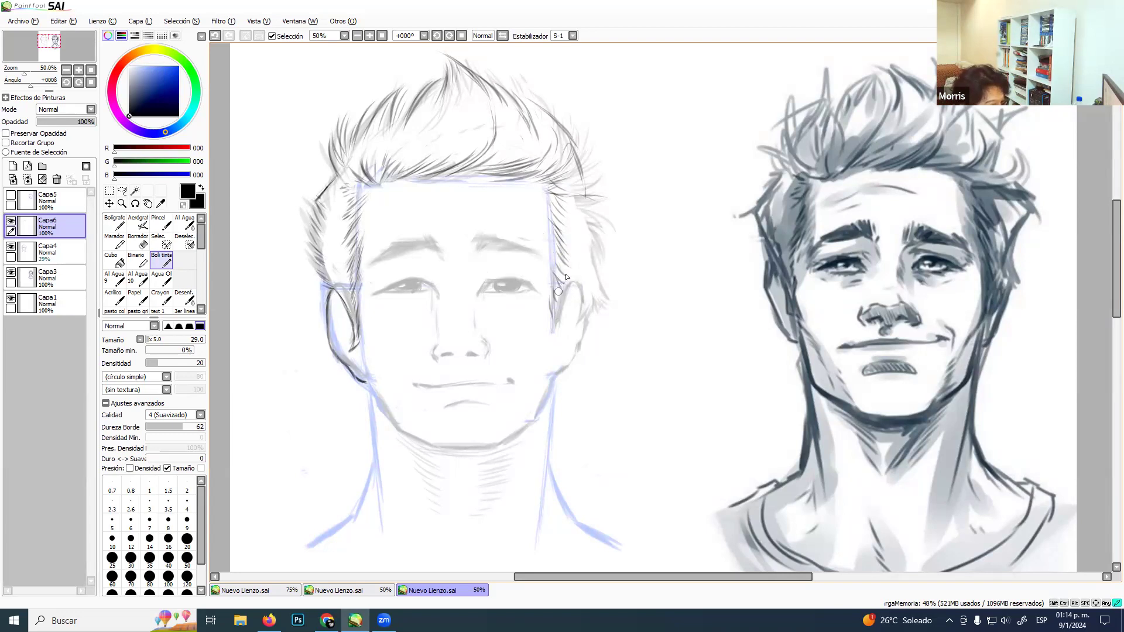
mouse_move(564, 322)
mouse_down()
mouse_move(567, 291)
mouse_move(560, 337)
mouse_up()
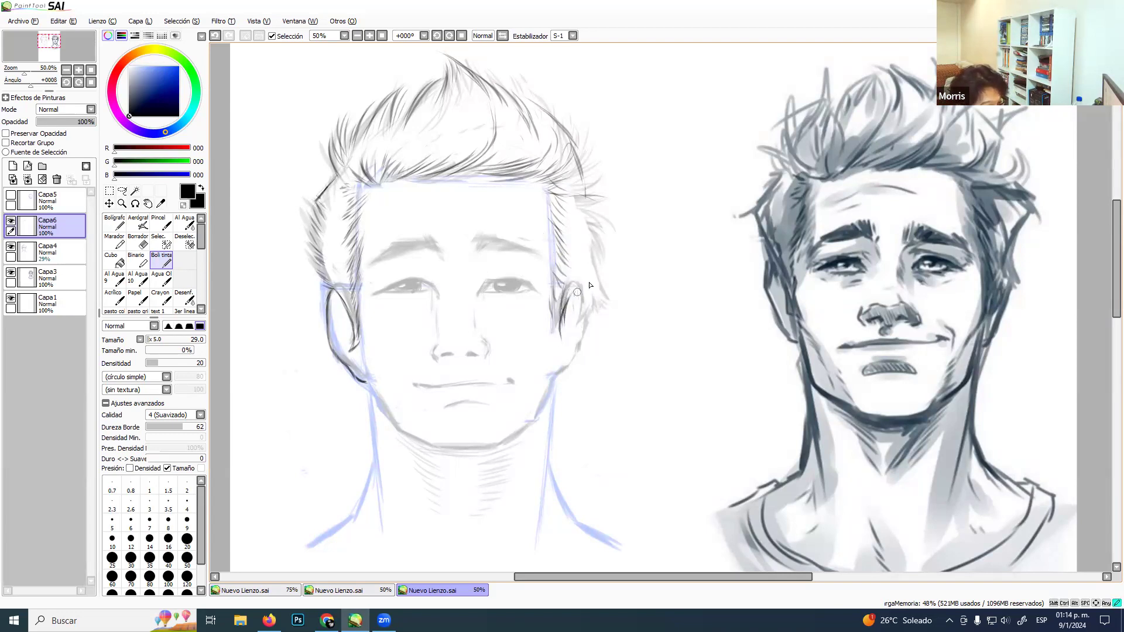
mouse_move(578, 280)
mouse_down()
mouse_move(590, 305)
mouse_move(579, 283)
mouse_move(584, 320)
mouse_move(587, 307)
mouse_move(567, 356)
mouse_up()
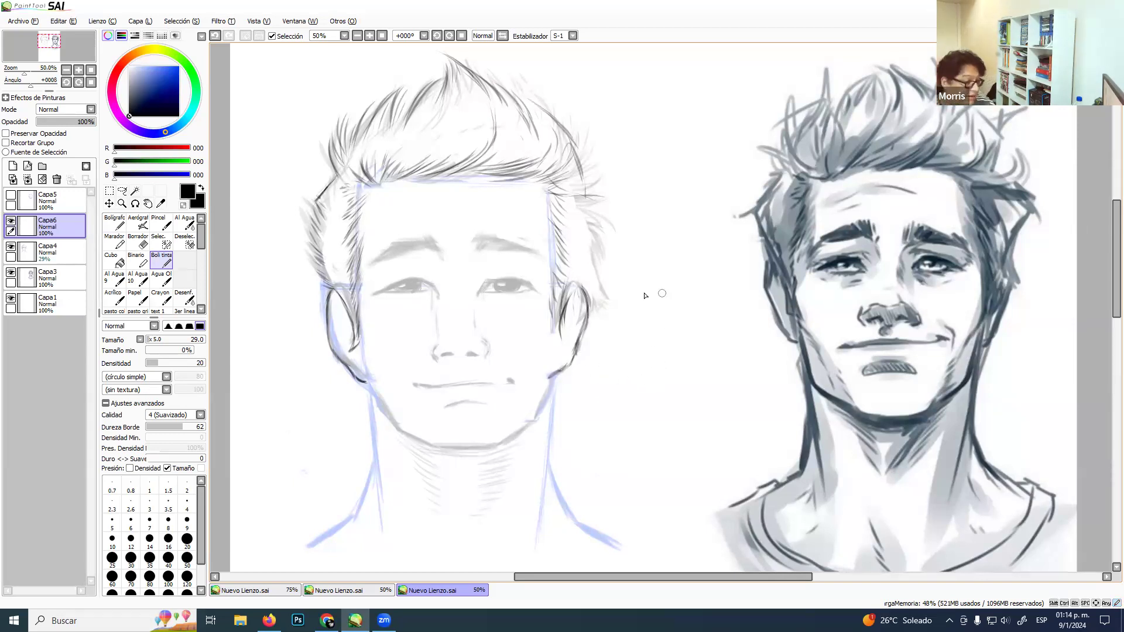
Ink the lower contour of the right-hand ear down to a temporary horizontal guideline through the mouth, and erase the guideline.
mouse_move(400, 384)
mouse_down()
mouse_move(340, 384)
mouse_move(579, 383)
mouse_move(512, 384)
mouse_up()
key(e)
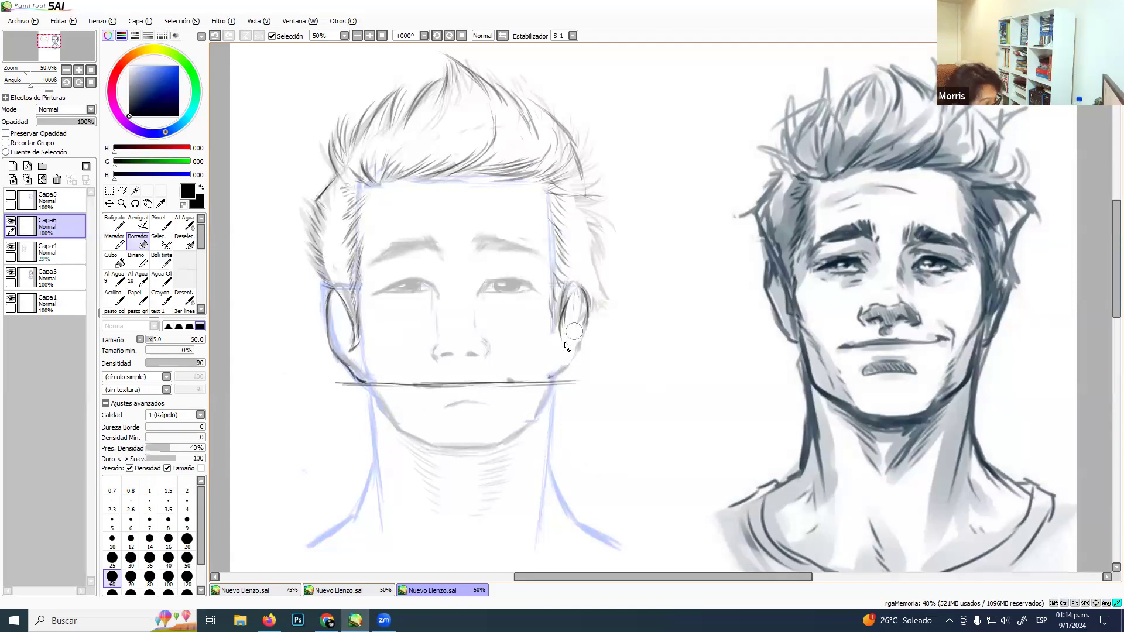
click(161, 260)
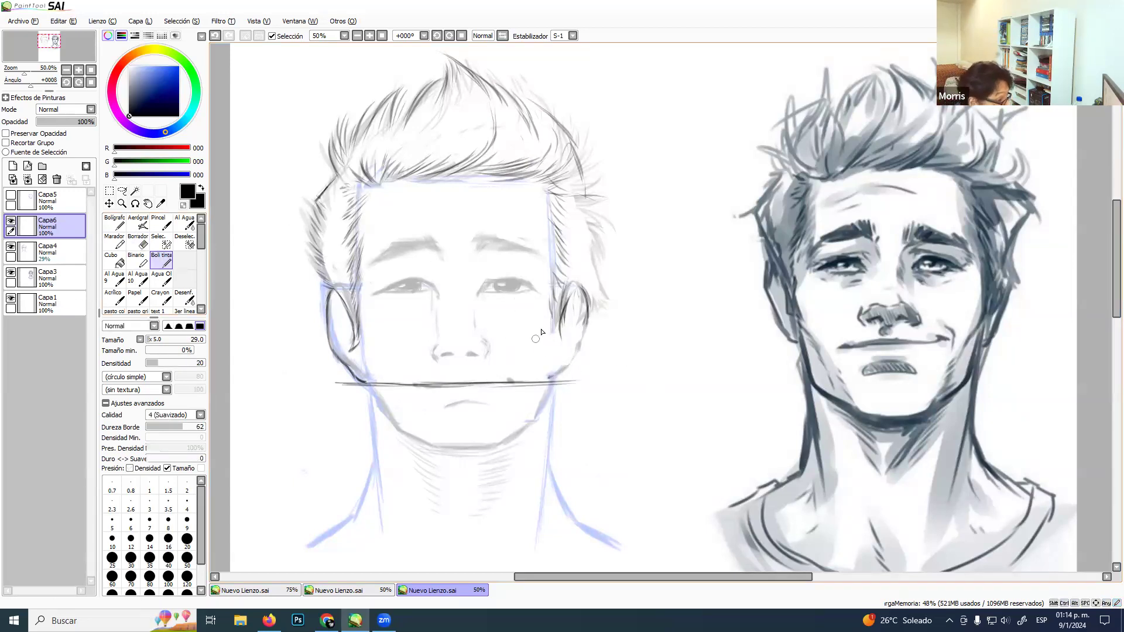
mouse_move(564, 311)
mouse_down()
mouse_move(581, 297)
mouse_move(591, 330)
mouse_move(587, 313)
mouse_move(585, 358)
mouse_move(583, 312)
mouse_move(580, 354)
mouse_move(548, 380)
mouse_up()
drag(586, 346, 566, 368)
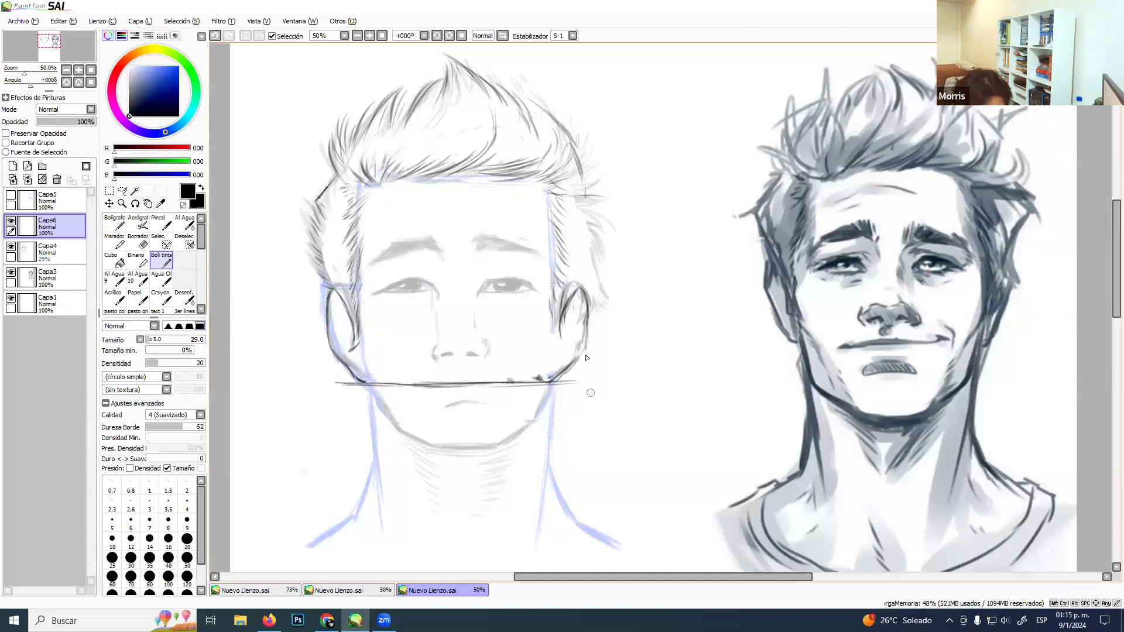
key(e)
mouse_move(401, 413)
mouse_down()
mouse_move(346, 380)
mouse_move(519, 392)
mouse_move(509, 378)
mouse_move(541, 389)
mouse_up()
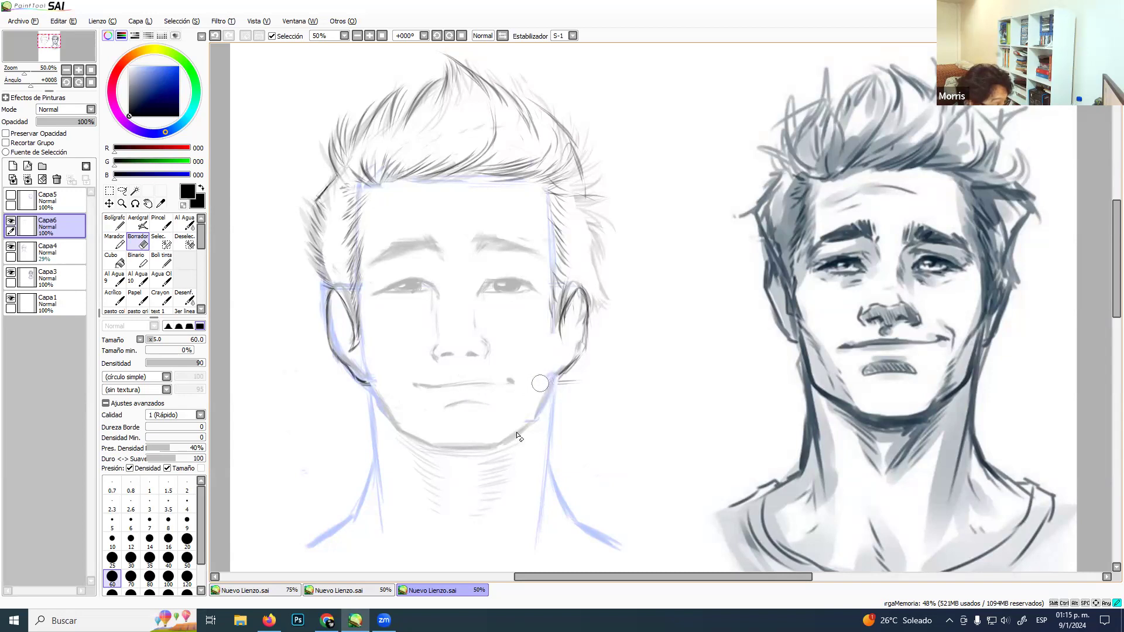
Ink the upper eyelid of the left-hand eye and a short jaw stroke below the left-hand ear.
click(161, 260)
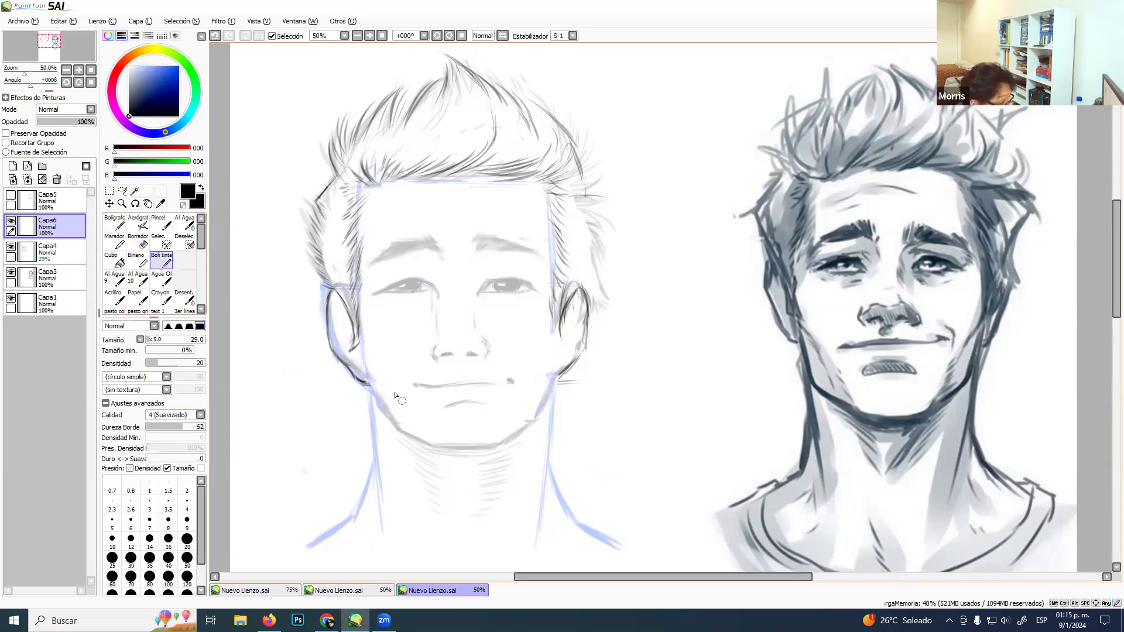
drag(366, 381, 375, 398)
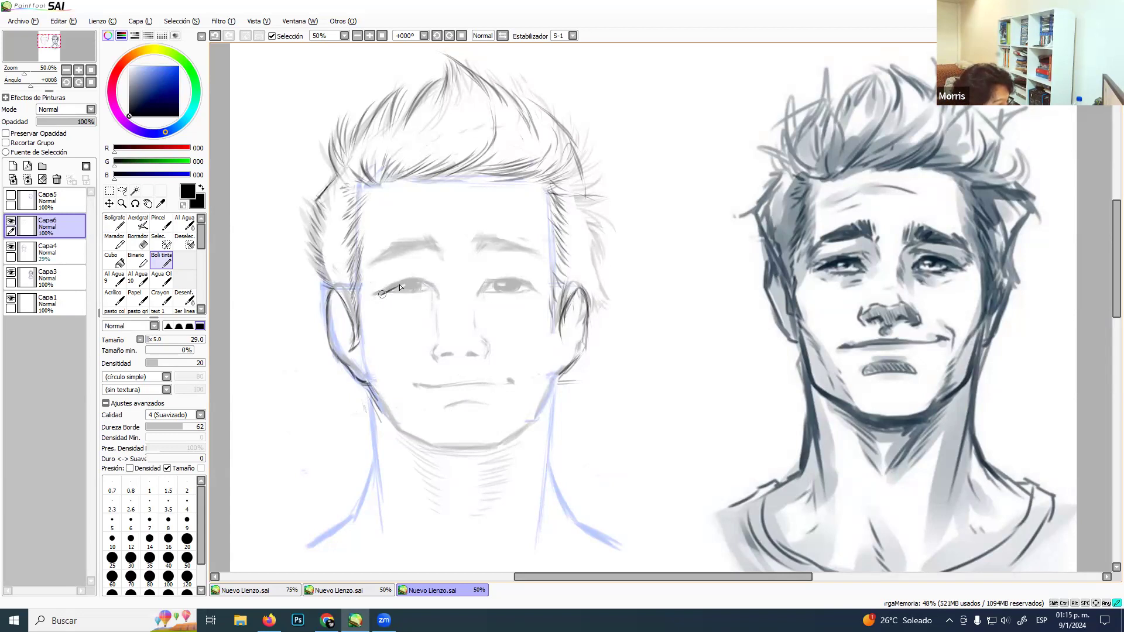
drag(403, 282, 429, 289)
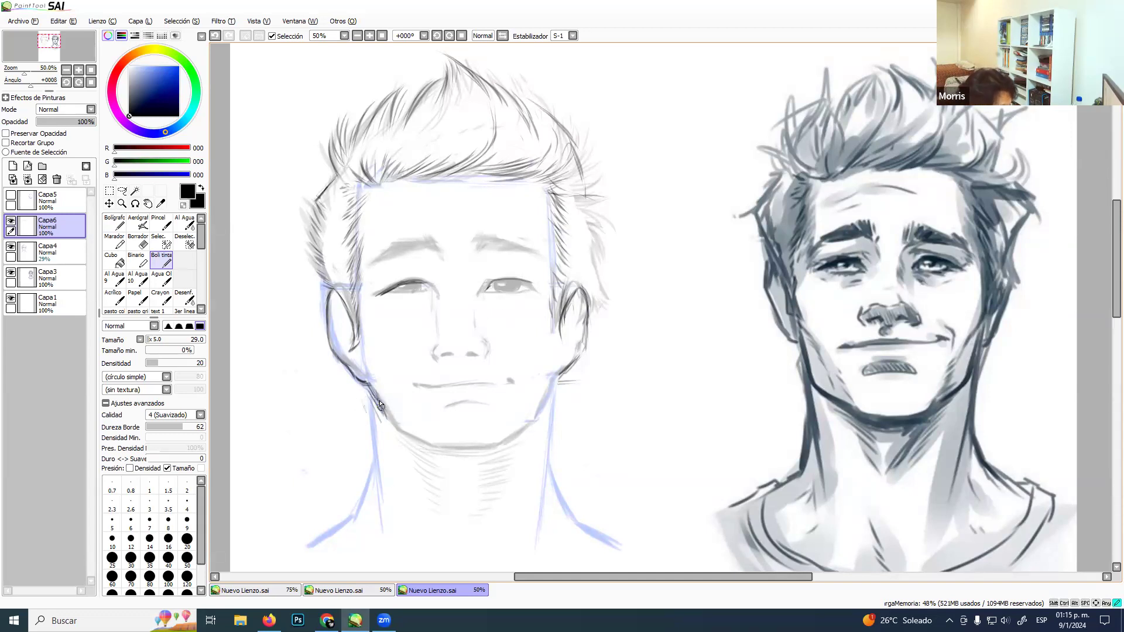
Try inking the jawline from below the left-hand ear around the chin, and erase it.
mouse_move(386, 422)
mouse_down()
mouse_move(377, 403)
mouse_move(392, 425)
mouse_move(442, 448)
mouse_move(500, 434)
mouse_up()
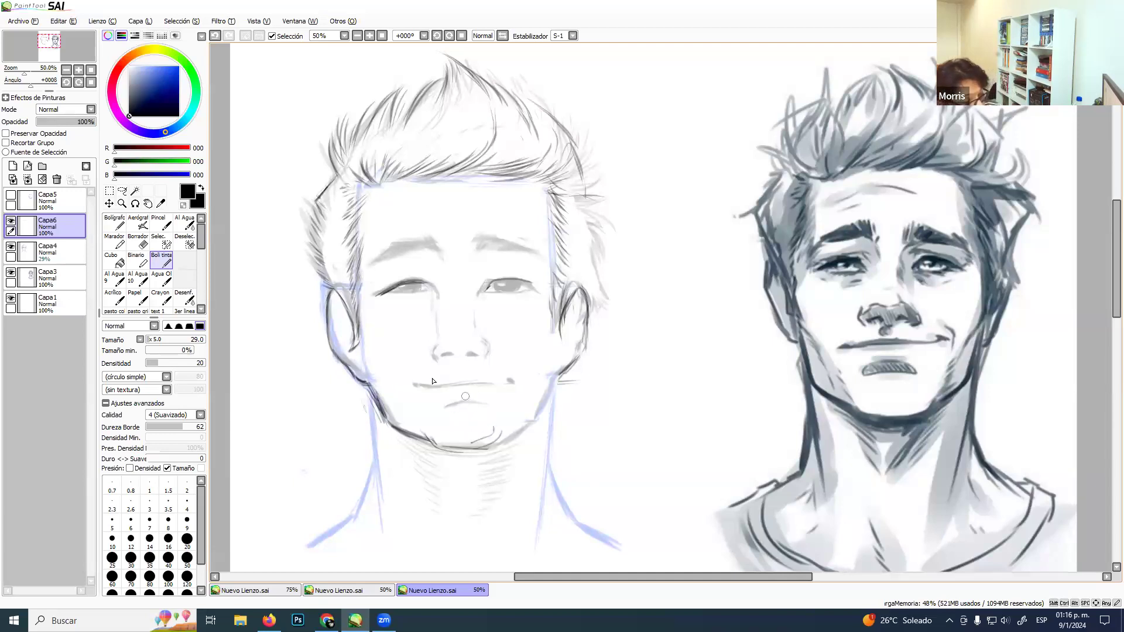
key(e)
mouse_move(438, 445)
ctrl+alt+mouse_down()
mouse_move(400, 419)
mouse_move(396, 428)
mouse_move(388, 407)
mouse_move(448, 442)
mouse_move(508, 434)
ctrl+alt+mouse_up()
Try a jawline that dips well below the sketched chin, and remove its strokes.
click(154, 266)
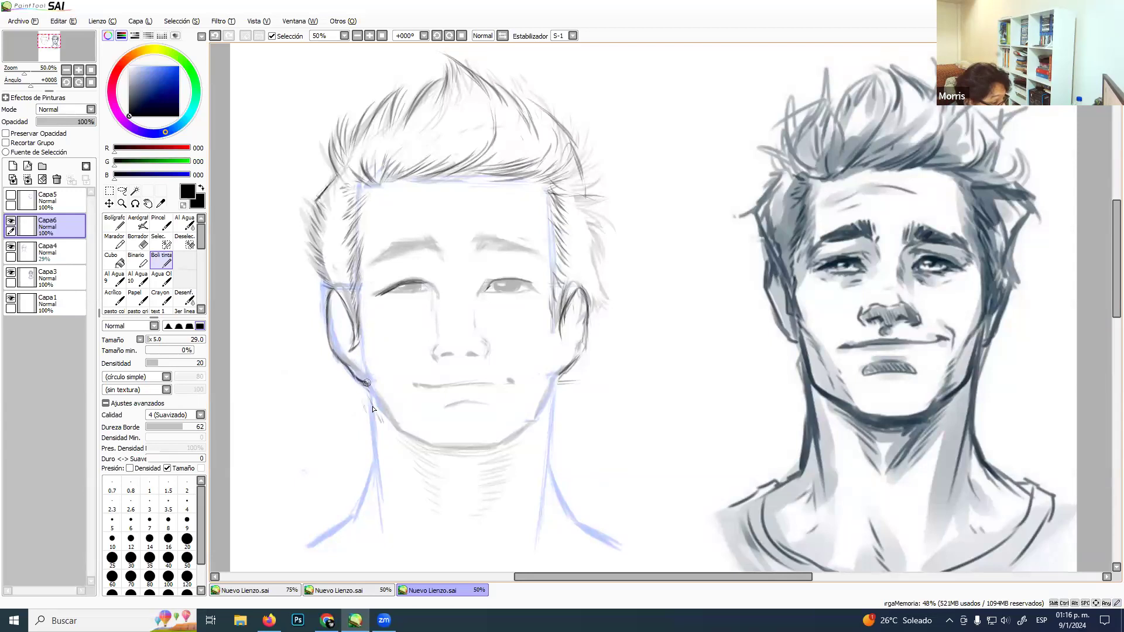
mouse_move(368, 381)
mouse_down()
mouse_move(379, 434)
mouse_move(430, 449)
mouse_move(413, 432)
mouse_move(439, 458)
mouse_move(423, 451)
mouse_move(480, 480)
mouse_move(506, 482)
mouse_move(530, 438)
mouse_up()
mouse_move(507, 367)
mouse_down()
mouse_move(513, 380)
mouse_move(505, 371)
mouse_up()
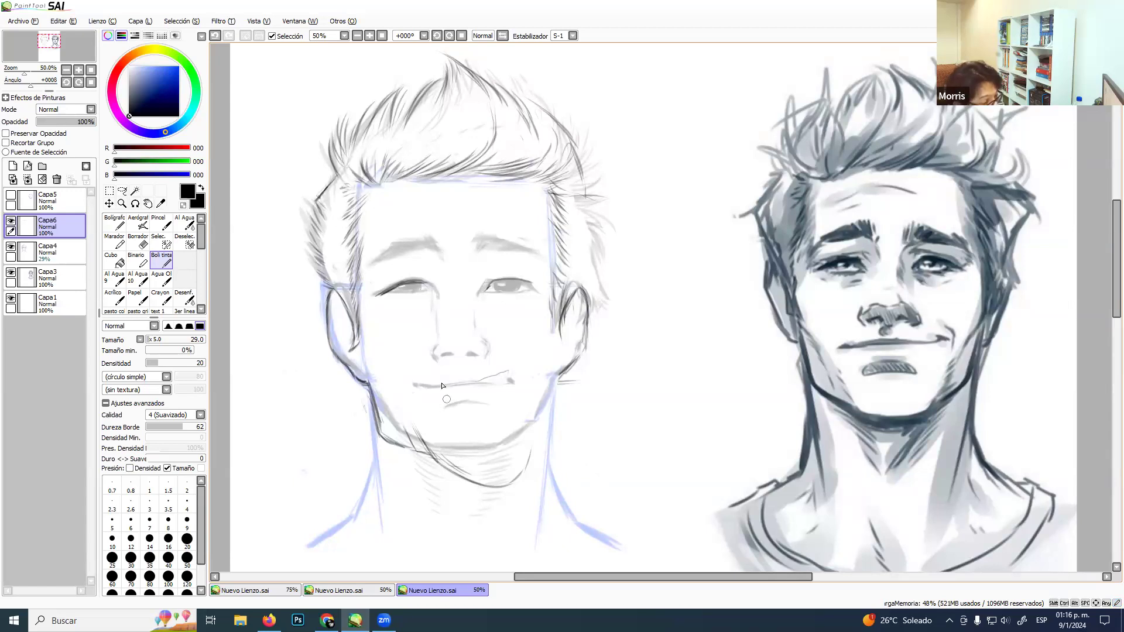
key(ctrl+z)
key(ctrl+z)
key(ctrl+z)
key(ctrl+z)
key(ctrl+z)
key(ctrl+z)
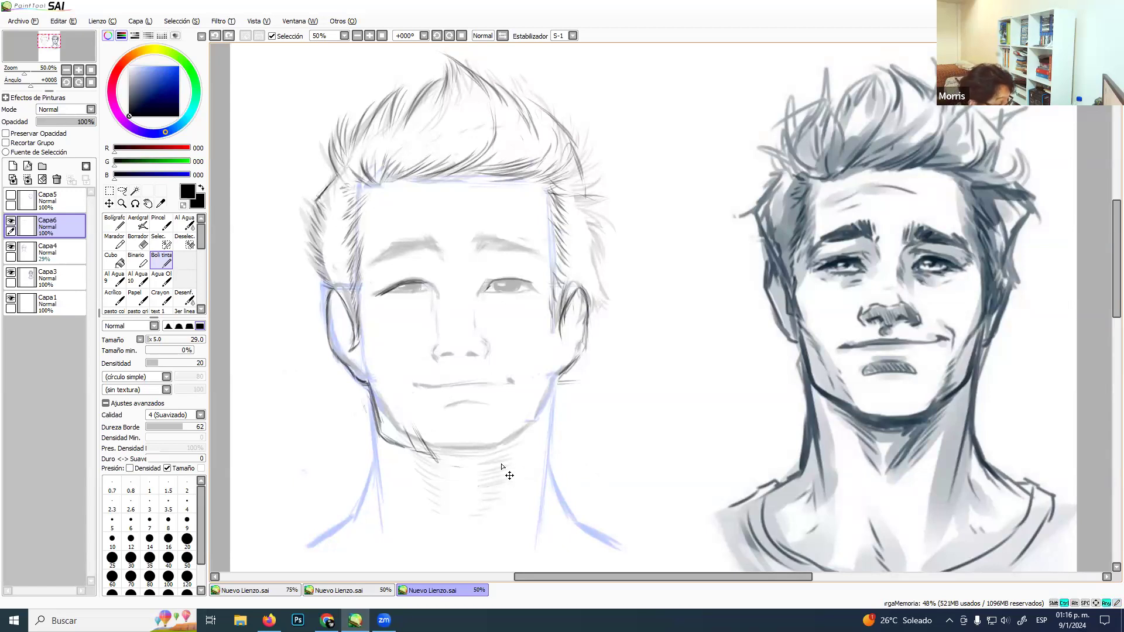
drag(381, 406, 388, 428)
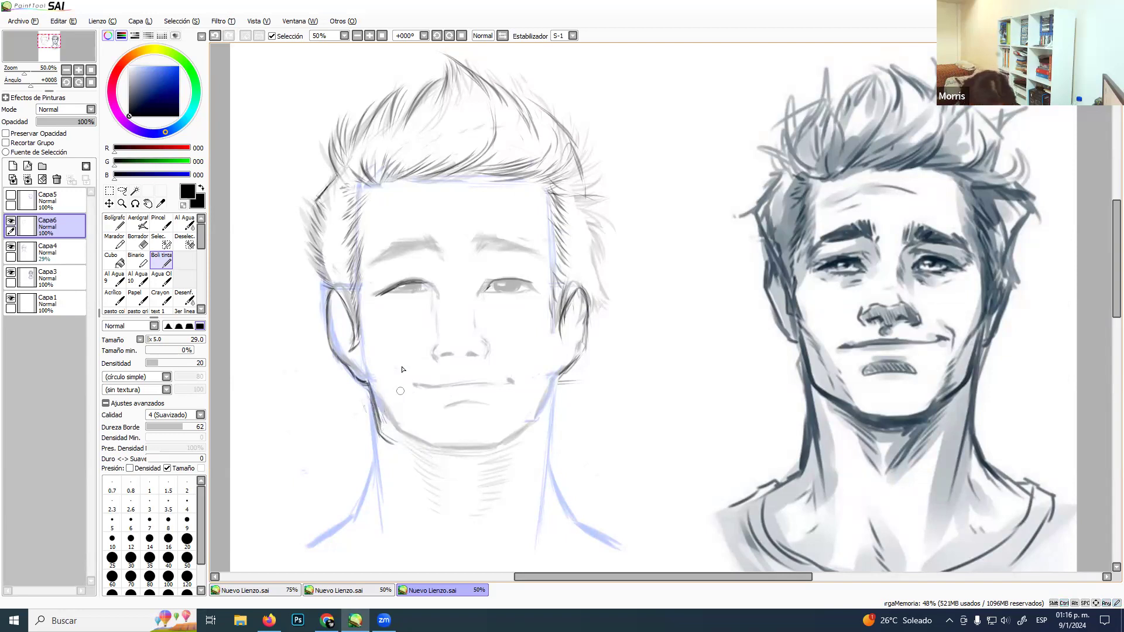
key(e)
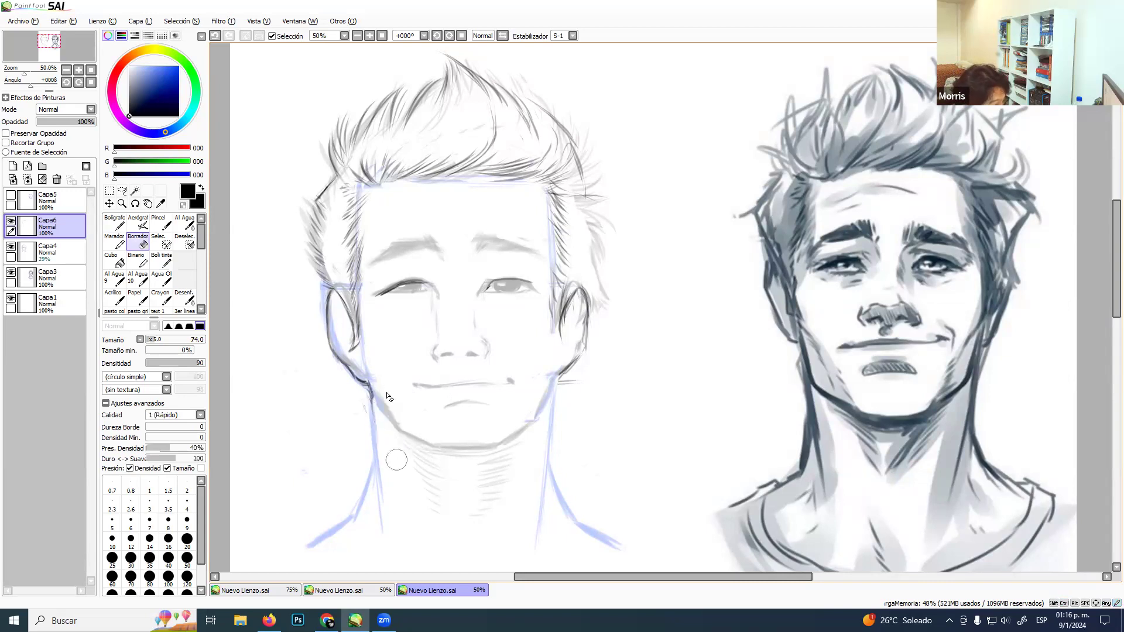
Try a squarer jawline slightly below the sketched chin, and erase it.
click(160, 260)
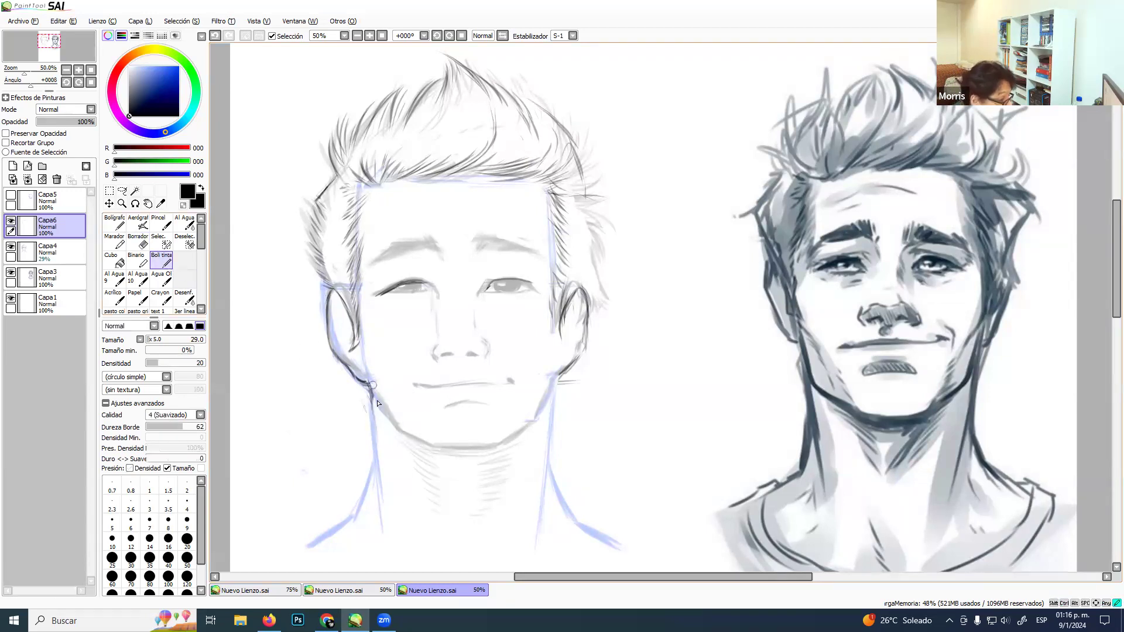
mouse_move(374, 400)
mouse_down()
mouse_move(380, 430)
mouse_move(436, 449)
mouse_move(422, 440)
mouse_move(431, 460)
mouse_move(415, 429)
mouse_move(446, 459)
mouse_move(465, 456)
mouse_move(437, 458)
mouse_move(474, 463)
mouse_move(512, 453)
mouse_move(520, 420)
mouse_move(513, 442)
mouse_move(530, 412)
mouse_up()
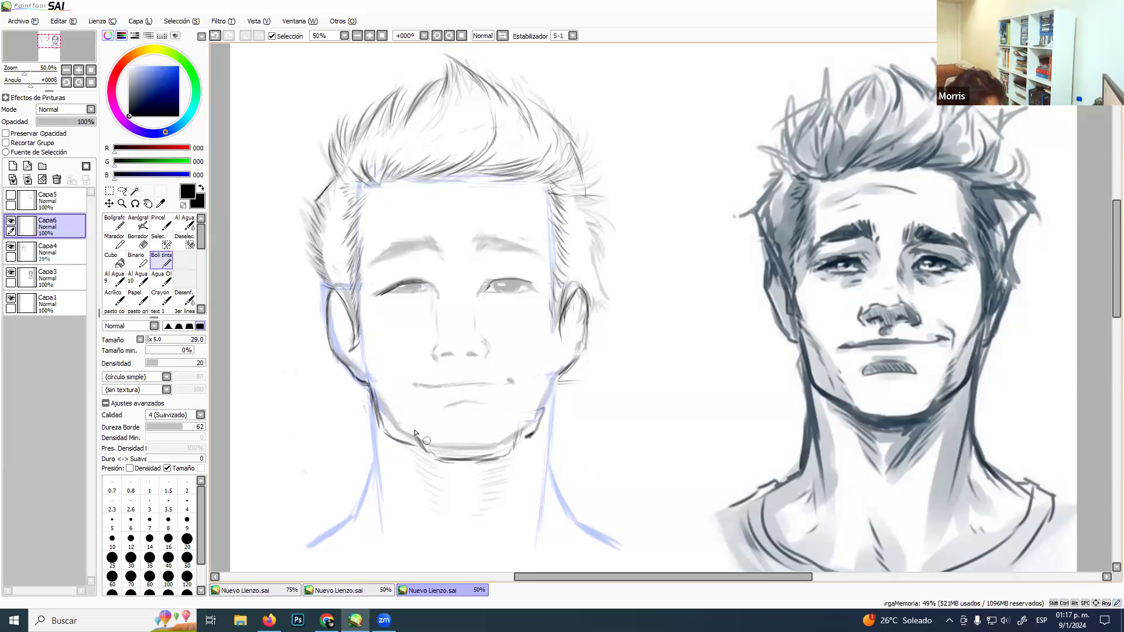
key(e)
mouse_move(495, 468)
ctrl+alt+mouse_down()
mouse_move(458, 466)
mouse_move(450, 477)
mouse_move(398, 413)
ctrl+alt+mouse_up()
mouse_move(419, 453)
mouse_down()
mouse_move(381, 416)
mouse_move(424, 468)
mouse_move(502, 441)
mouse_move(534, 408)
mouse_up()
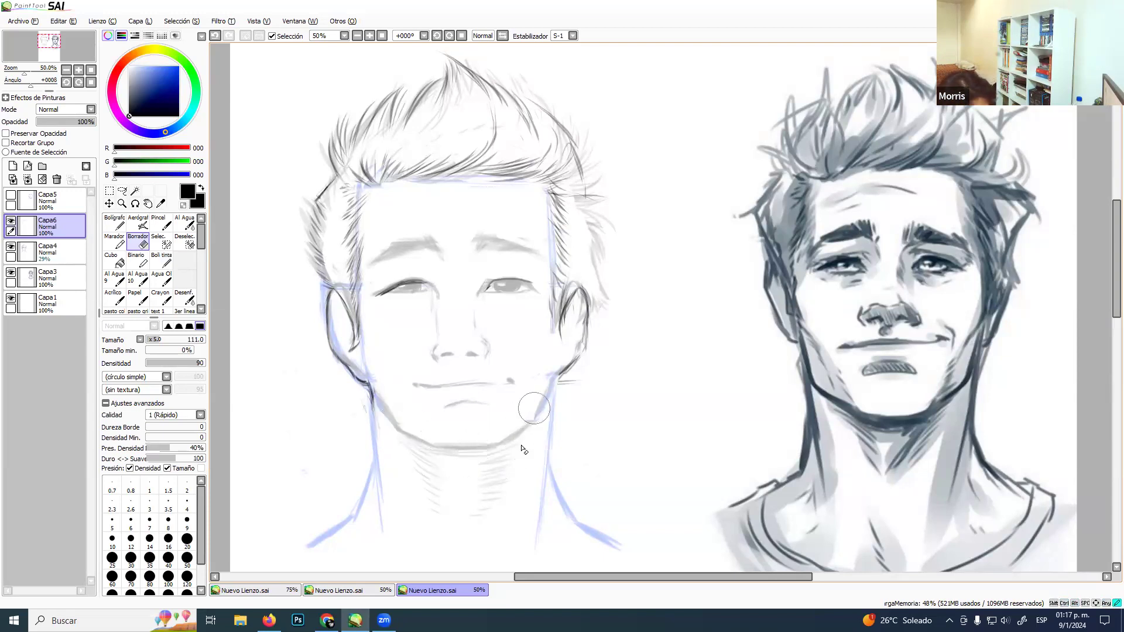
Try a rounder jawline running just under the sketched chin, and undo its strokes.
click(162, 259)
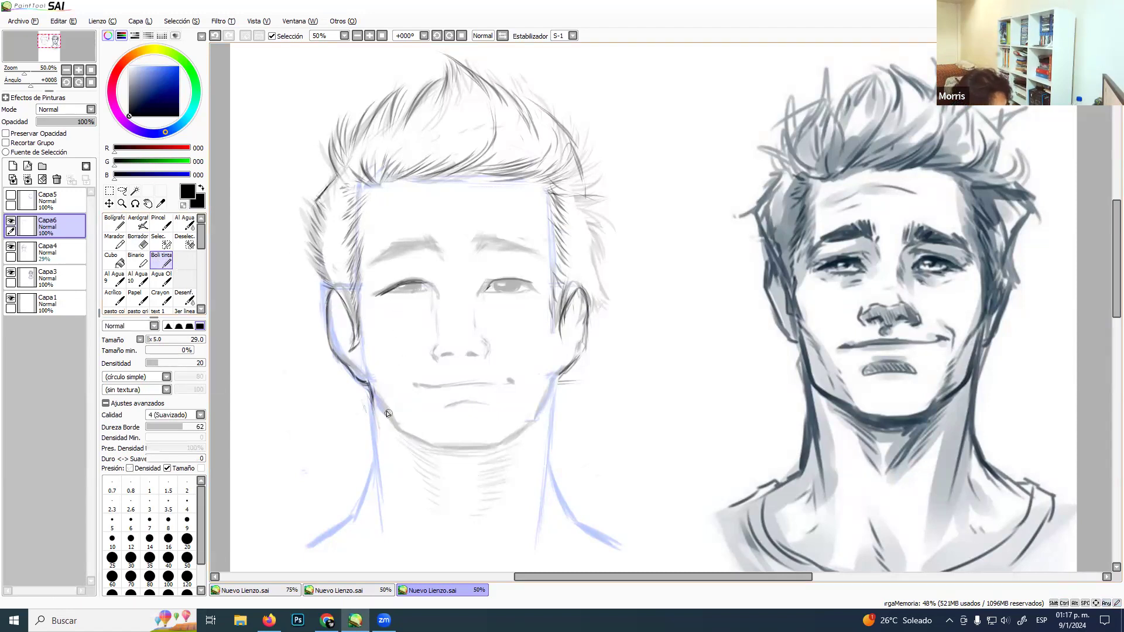
mouse_move(373, 391)
mouse_down()
mouse_move(381, 423)
mouse_move(372, 391)
mouse_move(381, 422)
mouse_move(374, 391)
mouse_move(387, 428)
mouse_move(440, 452)
mouse_move(421, 451)
mouse_move(482, 454)
mouse_move(516, 434)
mouse_move(514, 391)
mouse_up()
key(ctrl+z)
key(ctrl+z)
key(ctrl+z)
key(ctrl+z)
key(ctrl+z)
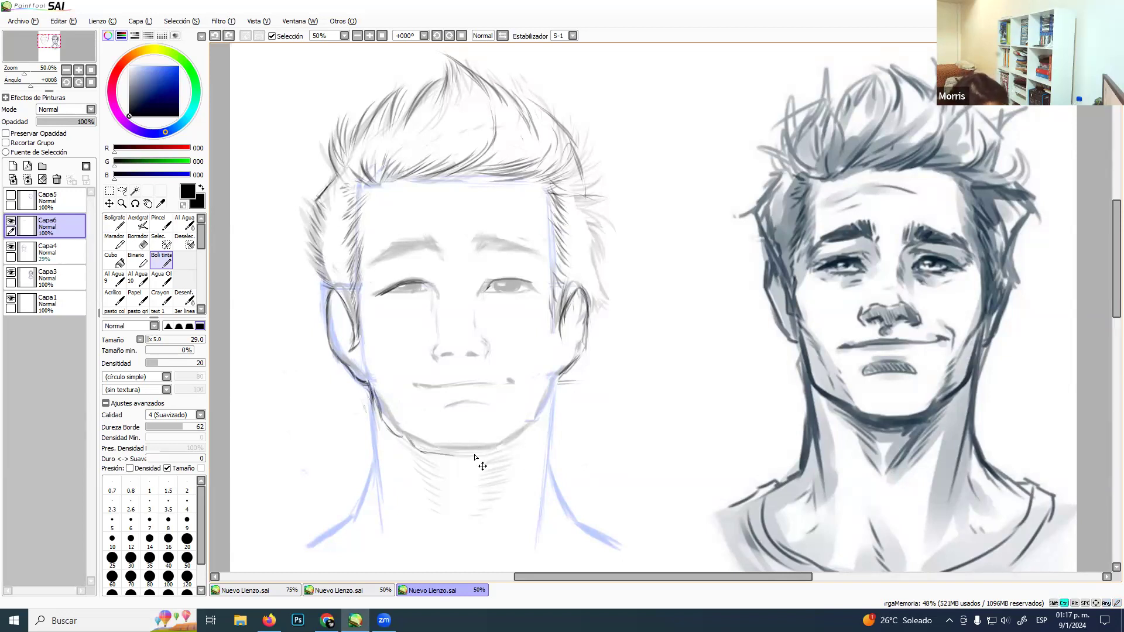
key(ctrl+z)
key(ctrl+z)
key(ctrl+z)
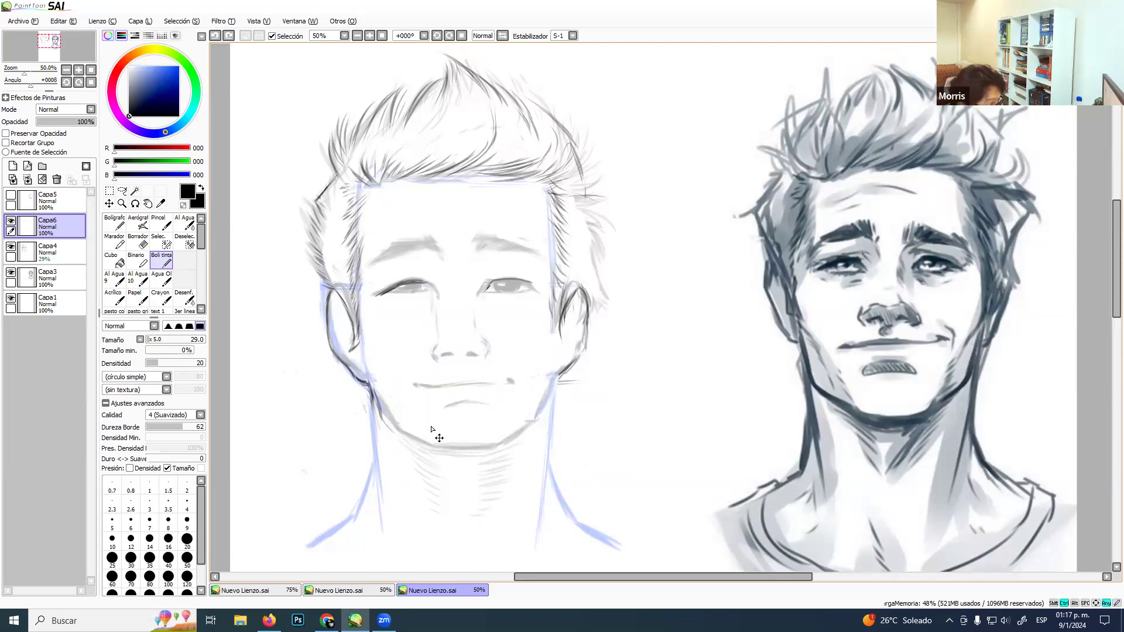
Bring back the squarer jawline strokes and clear them from the layer again.
key(ctrl+y)
key(ctrl+y)
key(ctrl+y)
key(ctrl)
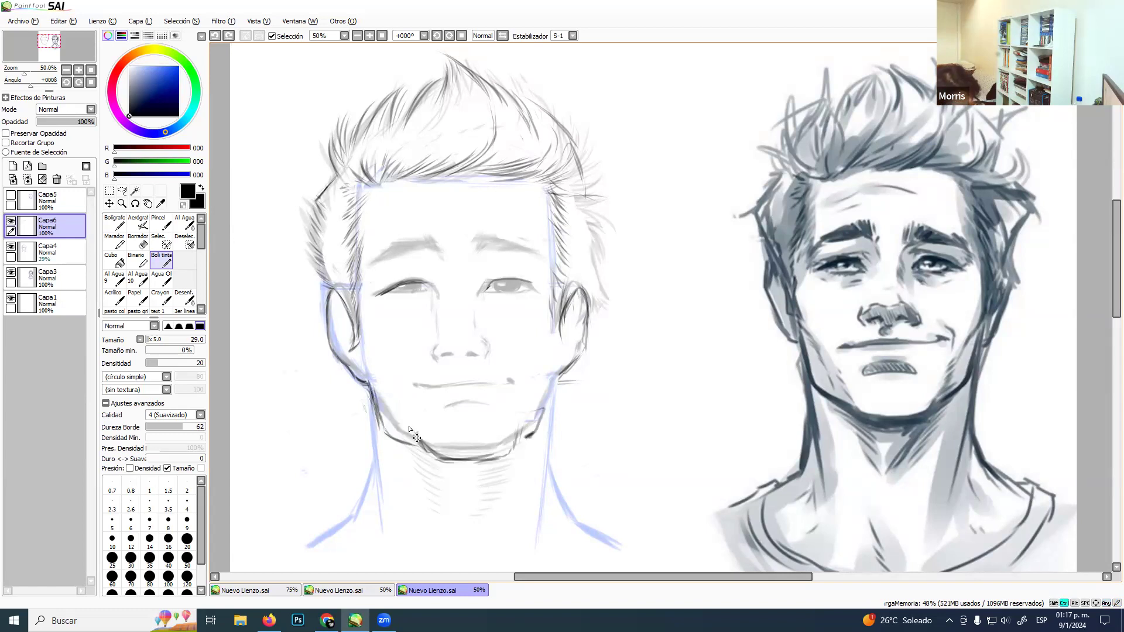
key(ctrl+z)
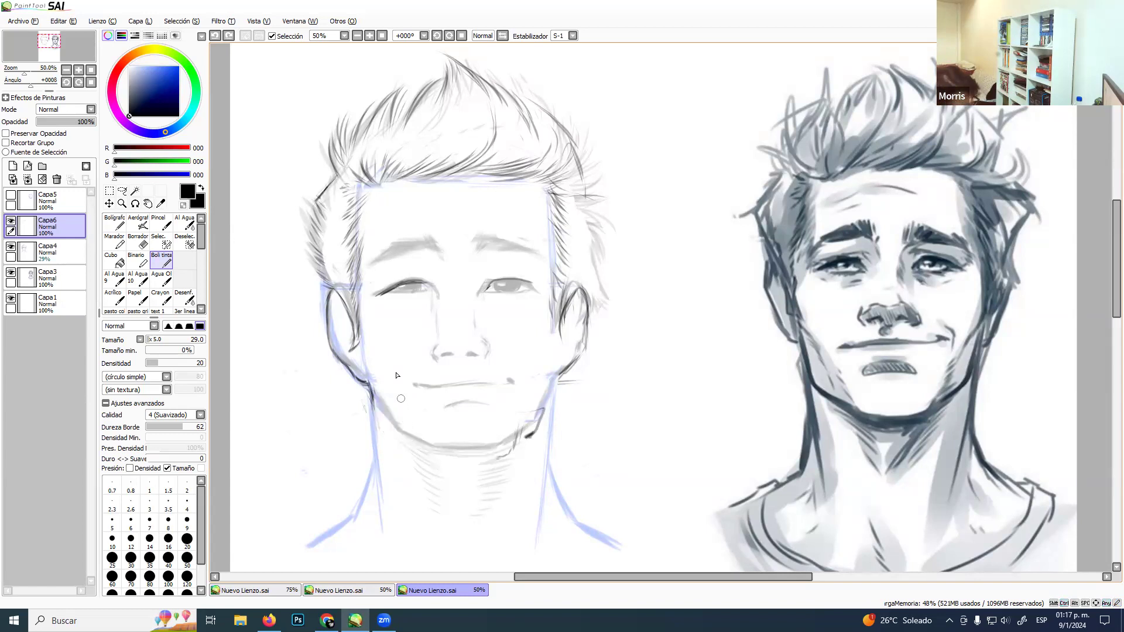
key(e)
mouse_move(527, 414)
mouse_down()
mouse_move(539, 423)
mouse_move(509, 451)
mouse_move(537, 413)
mouse_up()
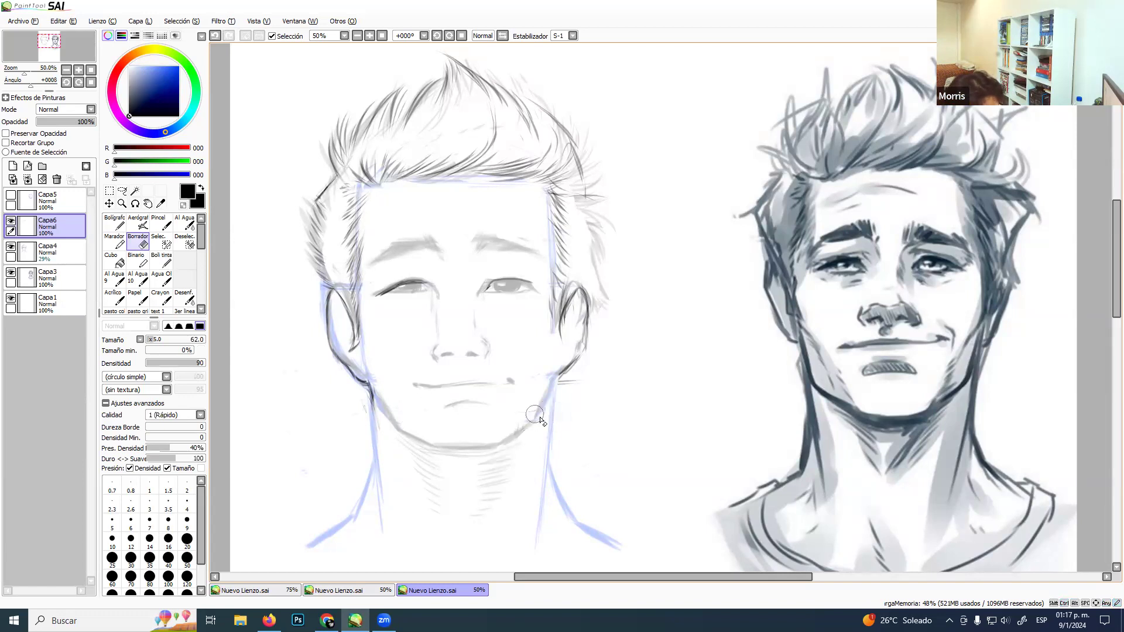
Ink both sides of the neck from the jaw corners down to the shoulders.
click(161, 260)
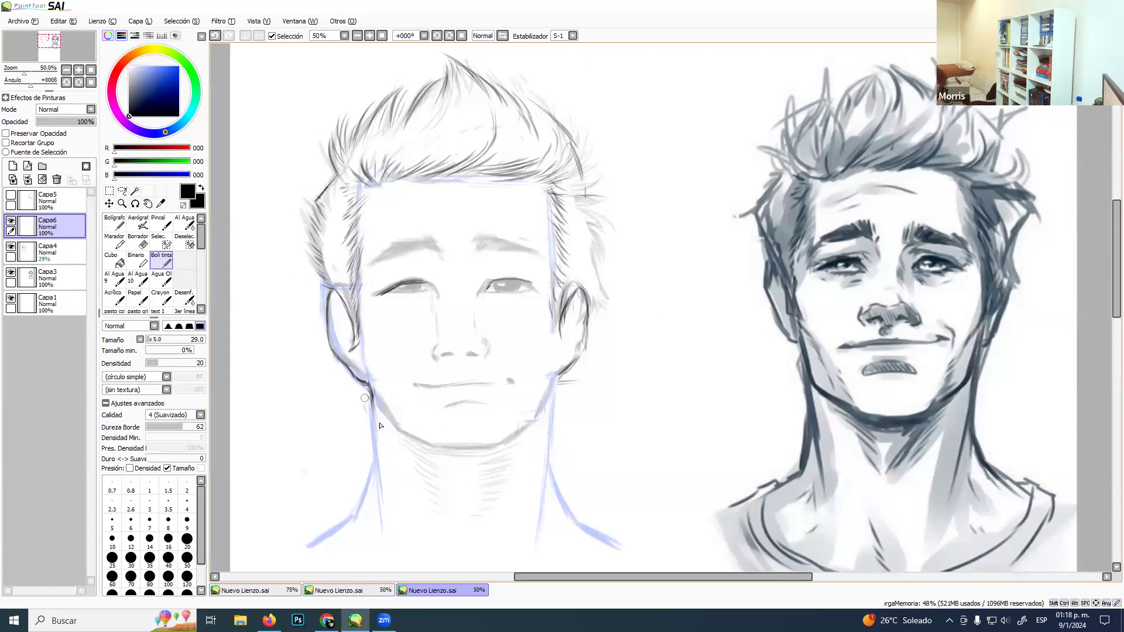
drag(375, 413, 382, 518)
mouse_move(380, 458)
mouse_down()
mouse_move(355, 508)
mouse_move(321, 534)
mouse_up()
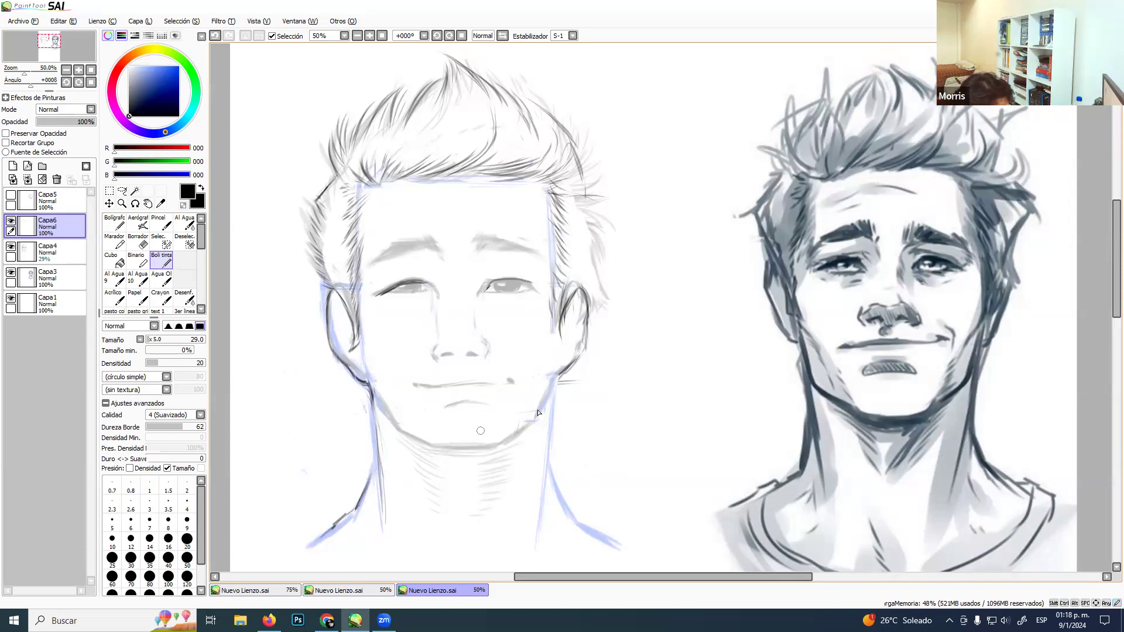
mouse_move(554, 378)
mouse_down()
mouse_move(550, 468)
mouse_move(567, 501)
mouse_up()
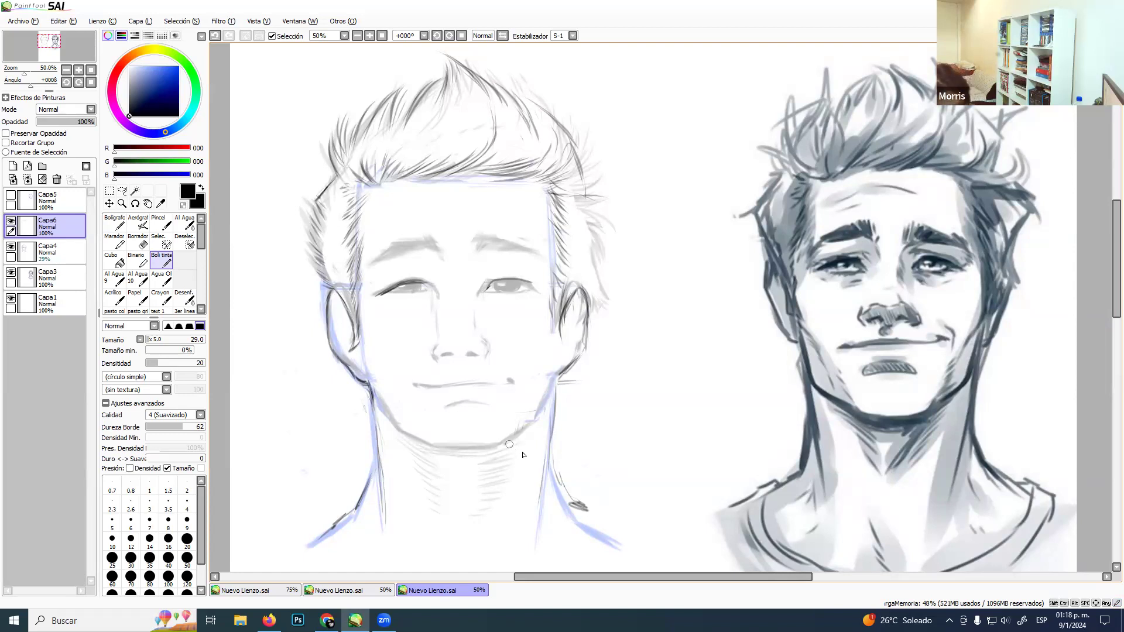
Erase the stray dark strokes on the right-hand shoulder.
key(e)
drag(560, 488, 597, 516)
key(ctrl+z)
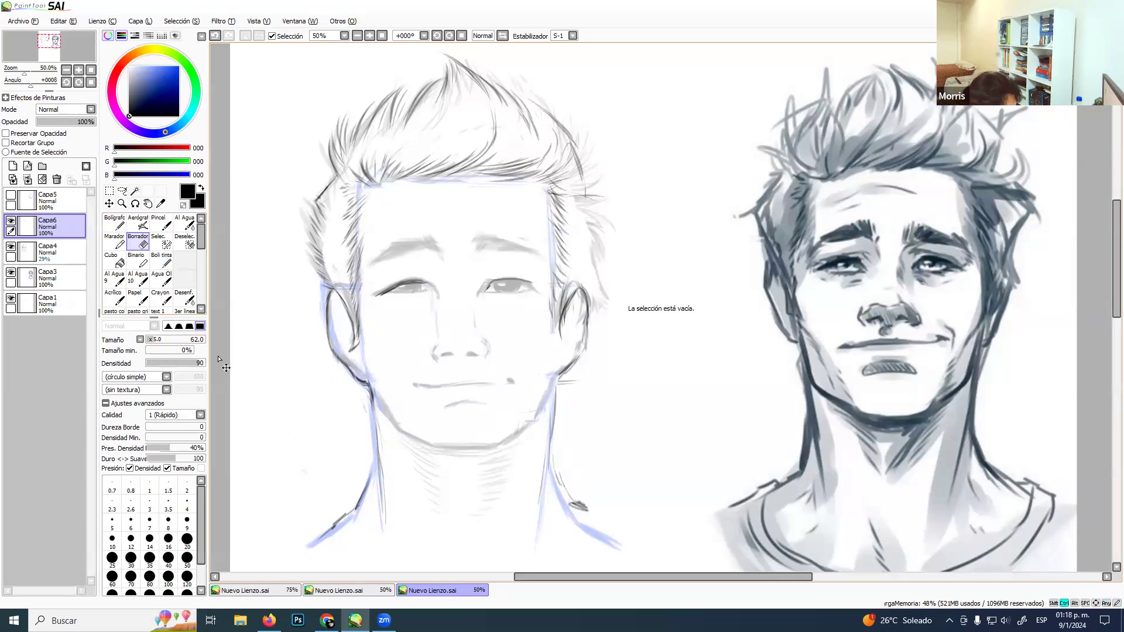
drag(585, 494, 577, 502)
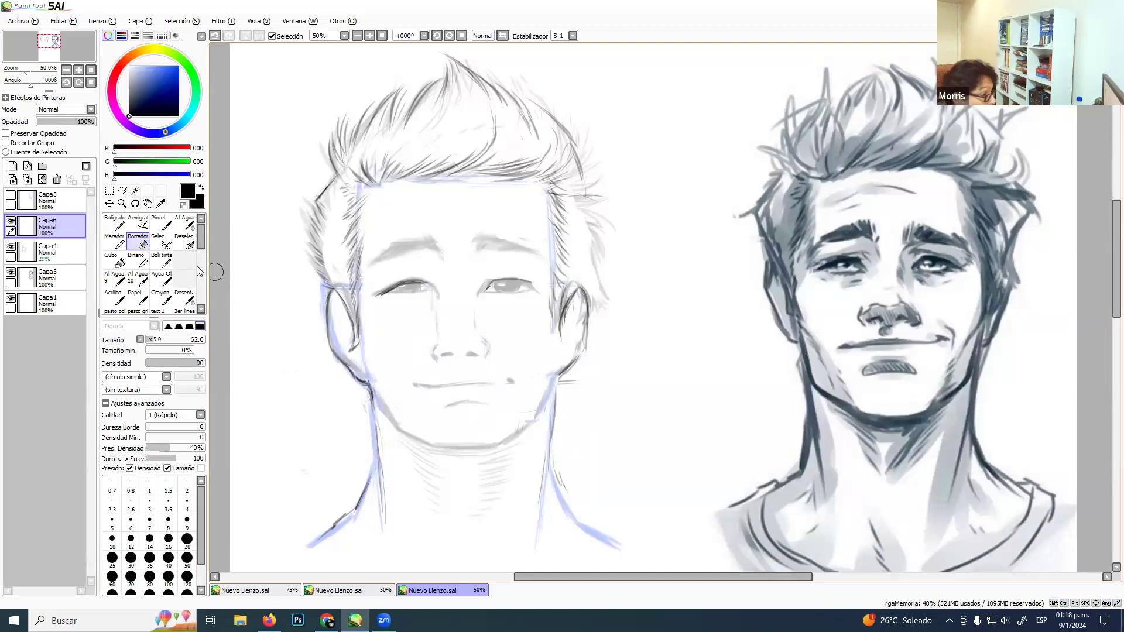
Ink the eyelids and irises of both eyes over the sketch.
click(155, 260)
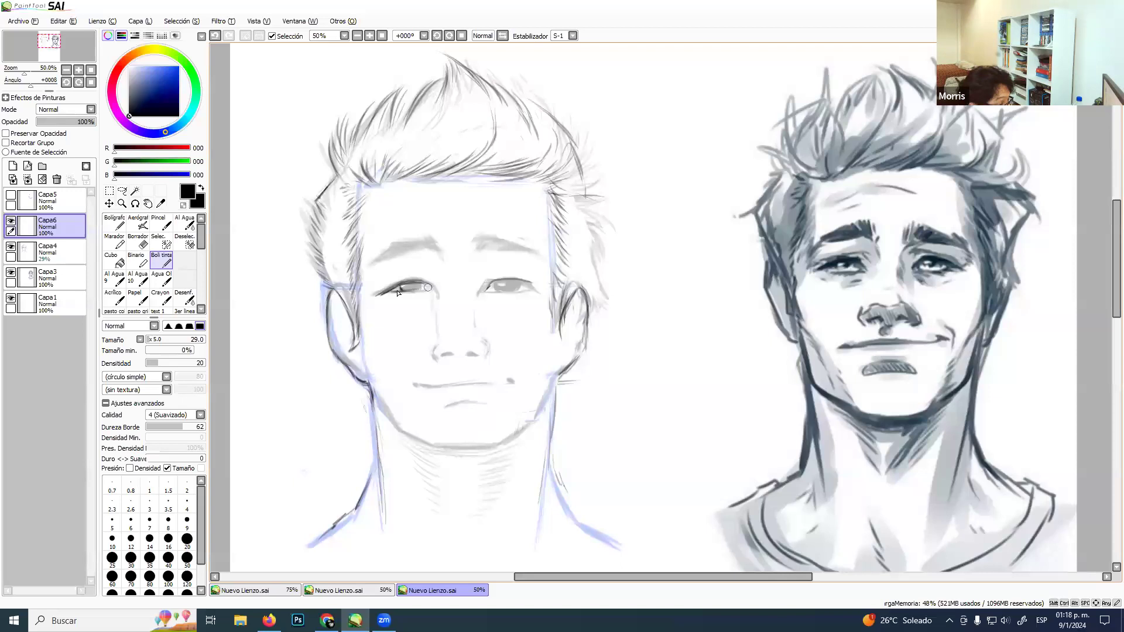
drag(411, 289, 419, 287)
mouse_move(488, 291)
mouse_down()
mouse_move(529, 279)
mouse_move(518, 282)
mouse_move(544, 295)
mouse_up()
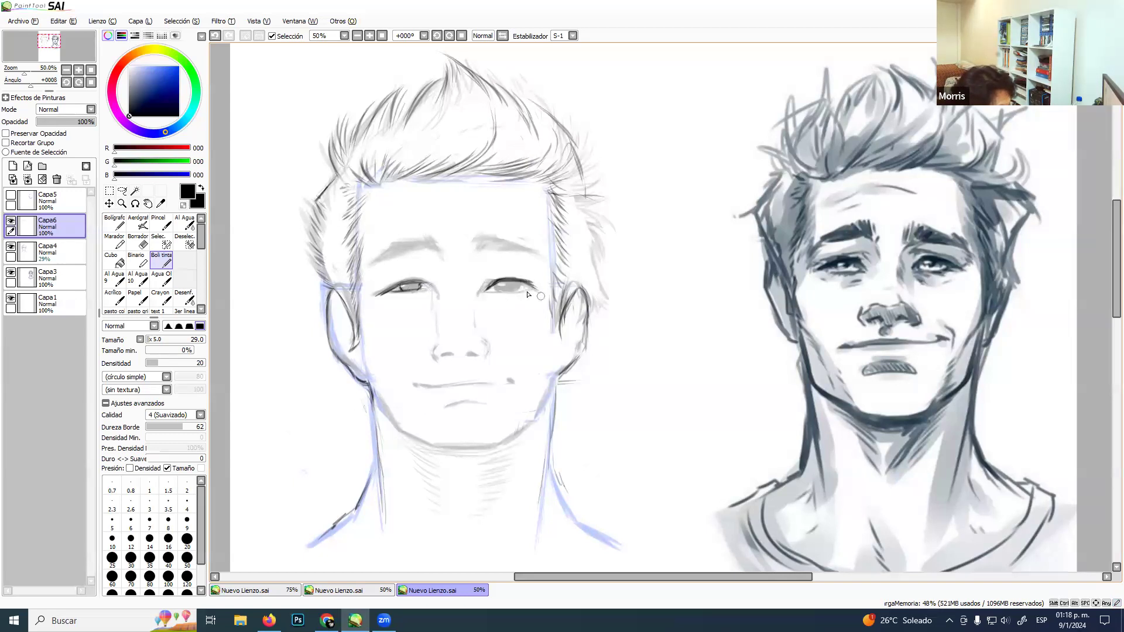
drag(521, 291, 517, 291)
drag(495, 289, 500, 296)
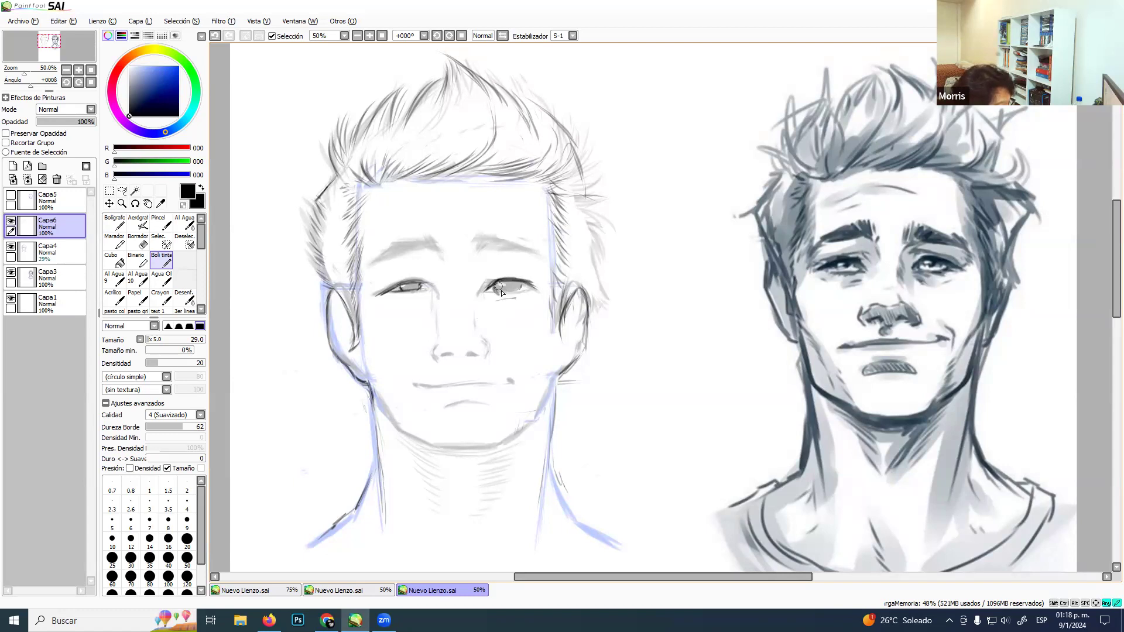
drag(517, 291, 515, 292)
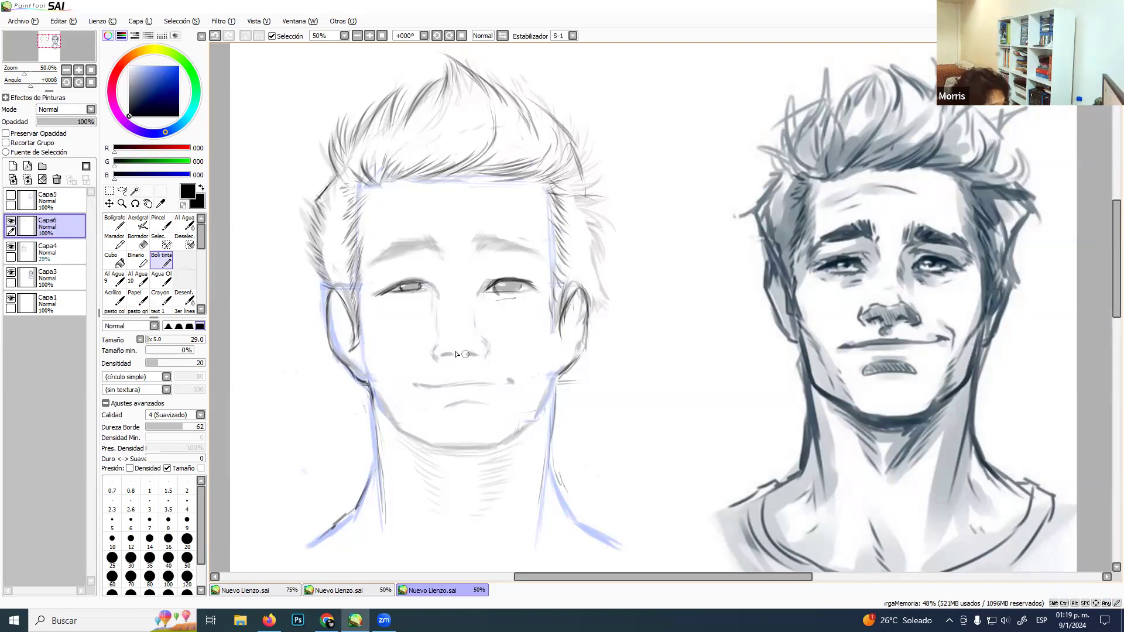
Ink the nostrils and sides of the nose, and the mouth line with a darker right-hand corner.
drag(434, 342, 439, 358)
drag(482, 339, 485, 356)
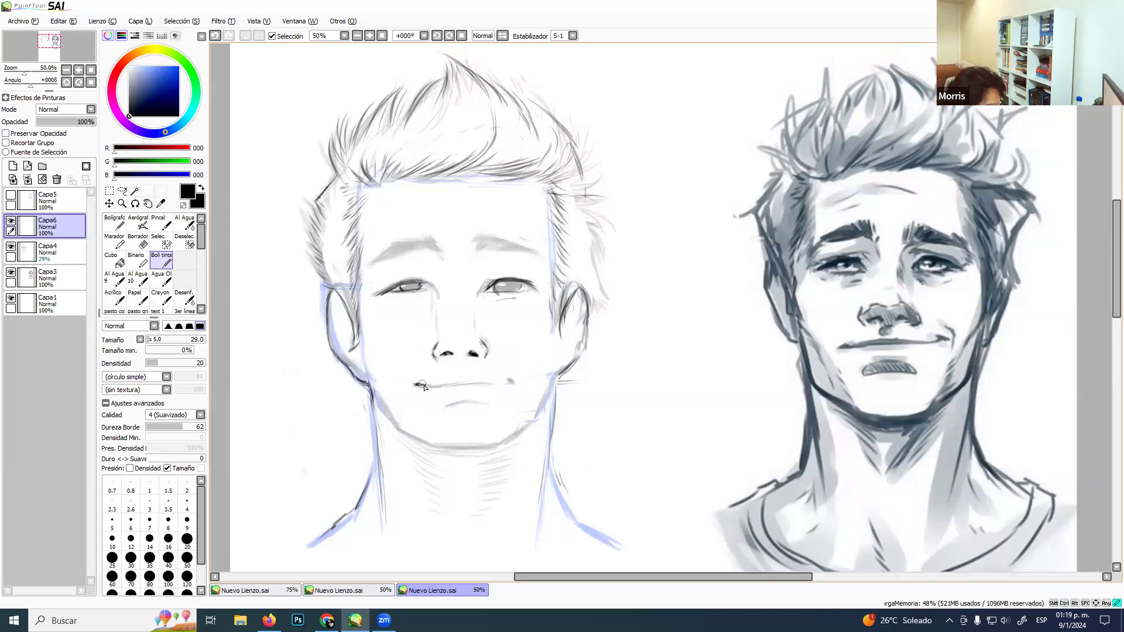
drag(426, 384, 520, 381)
key(ctrl+z)
key(ctrl+z)
drag(505, 384, 516, 378)
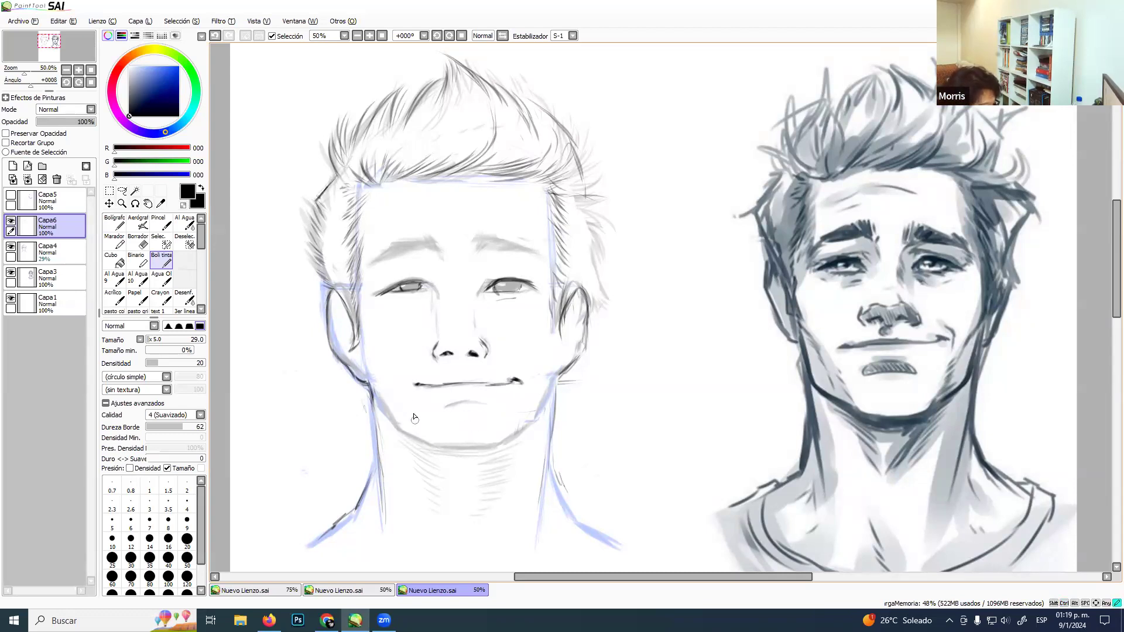
Ink the chin with slanted contour lines on both sides, and the jawline from ear to ear along the sketch.
mouse_move(412, 405)
mouse_down()
mouse_move(433, 439)
mouse_move(481, 445)
mouse_move(455, 446)
mouse_move(497, 445)
mouse_move(521, 409)
mouse_up()
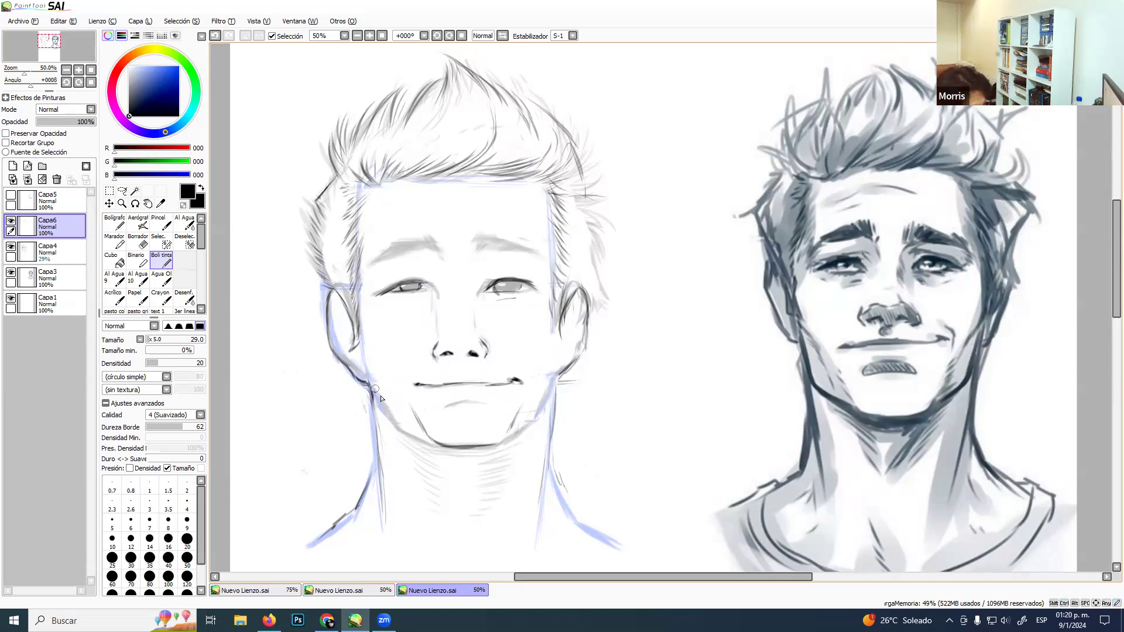
mouse_move(367, 387)
mouse_down()
mouse_move(375, 414)
mouse_move(366, 372)
mouse_move(376, 419)
mouse_move(376, 404)
mouse_move(394, 433)
mouse_move(446, 444)
mouse_move(498, 432)
mouse_move(510, 442)
mouse_move(500, 443)
mouse_move(547, 410)
mouse_move(551, 383)
mouse_move(533, 424)
mouse_move(536, 404)
mouse_move(512, 430)
mouse_move(528, 399)
mouse_up()
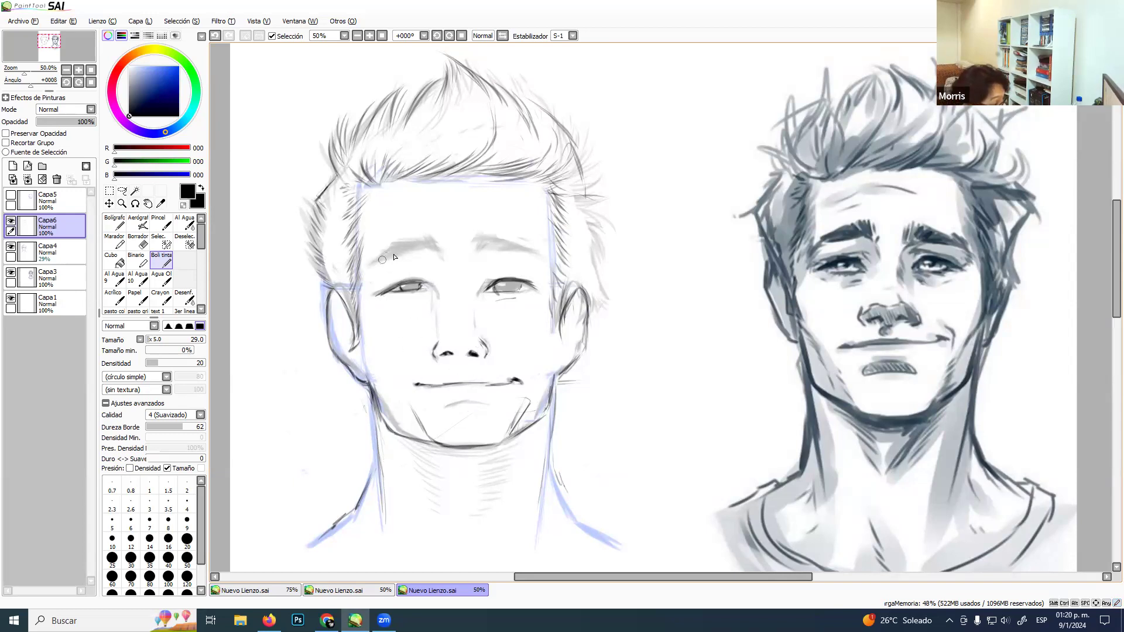
Ink both eyebrows with short hair strokes, and hatch the shadow under the chin with an outline for the Adam's apple.
mouse_move(423, 246)
mouse_down()
mouse_move(395, 244)
mouse_move(427, 246)
mouse_move(395, 246)
mouse_move(405, 251)
mouse_move(370, 267)
mouse_move(431, 246)
mouse_up()
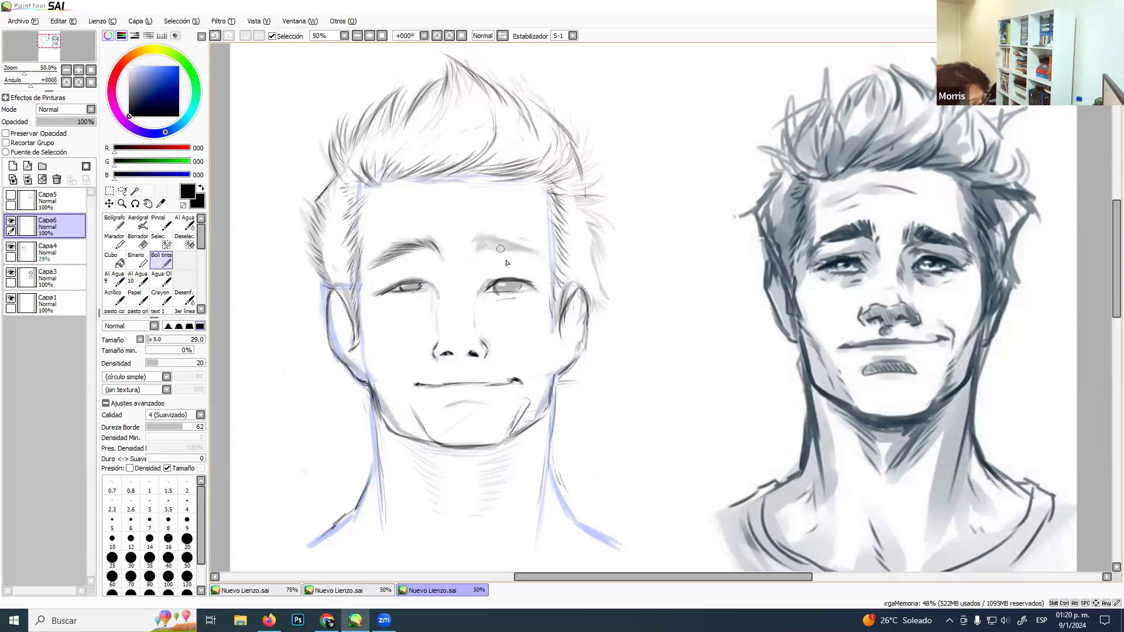
drag(479, 239, 470, 254)
mouse_move(475, 244)
mouse_down()
mouse_move(516, 245)
mouse_move(508, 252)
mouse_move(528, 247)
mouse_move(541, 269)
mouse_up()
drag(527, 256, 536, 264)
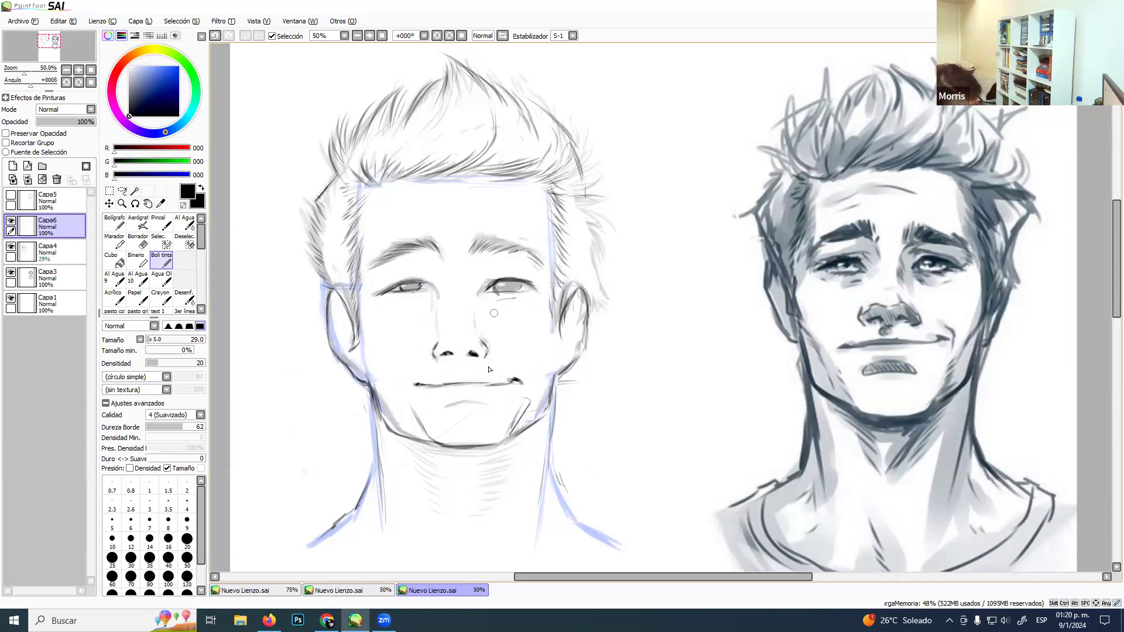
mouse_move(427, 445)
mouse_down()
mouse_move(483, 448)
mouse_move(420, 455)
mouse_move(493, 454)
mouse_move(436, 451)
mouse_move(479, 454)
mouse_move(438, 457)
mouse_move(489, 467)
mouse_move(465, 475)
mouse_move(478, 478)
mouse_move(466, 482)
mouse_move(473, 499)
mouse_move(447, 488)
mouse_up()
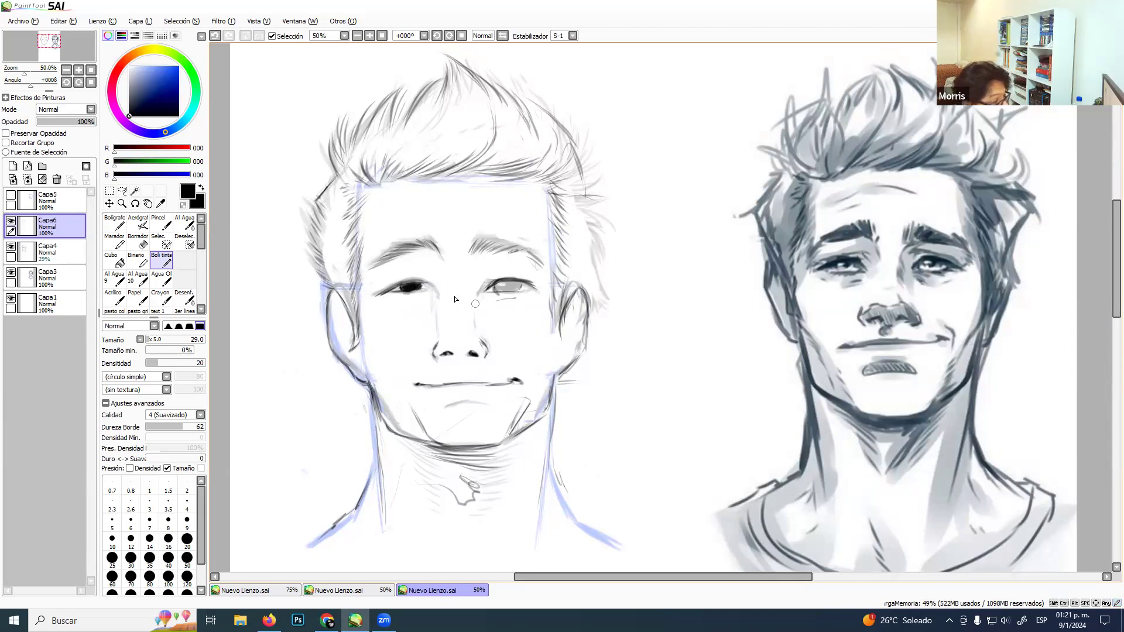
click(119, 262)
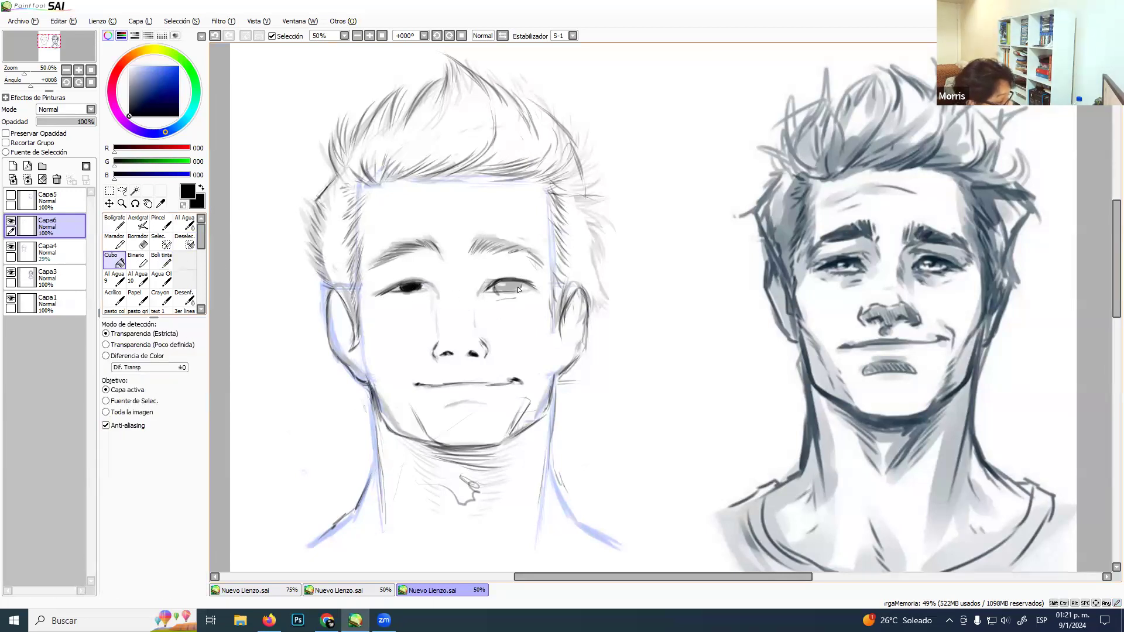
click(485, 311)
key(ctrl+z)
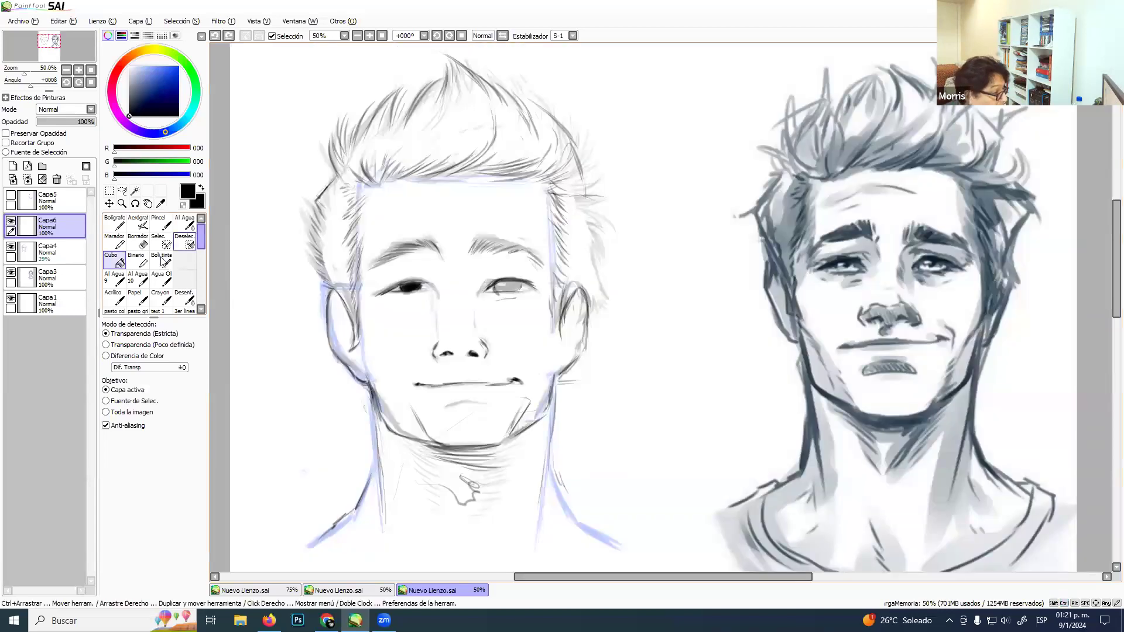
click(138, 261)
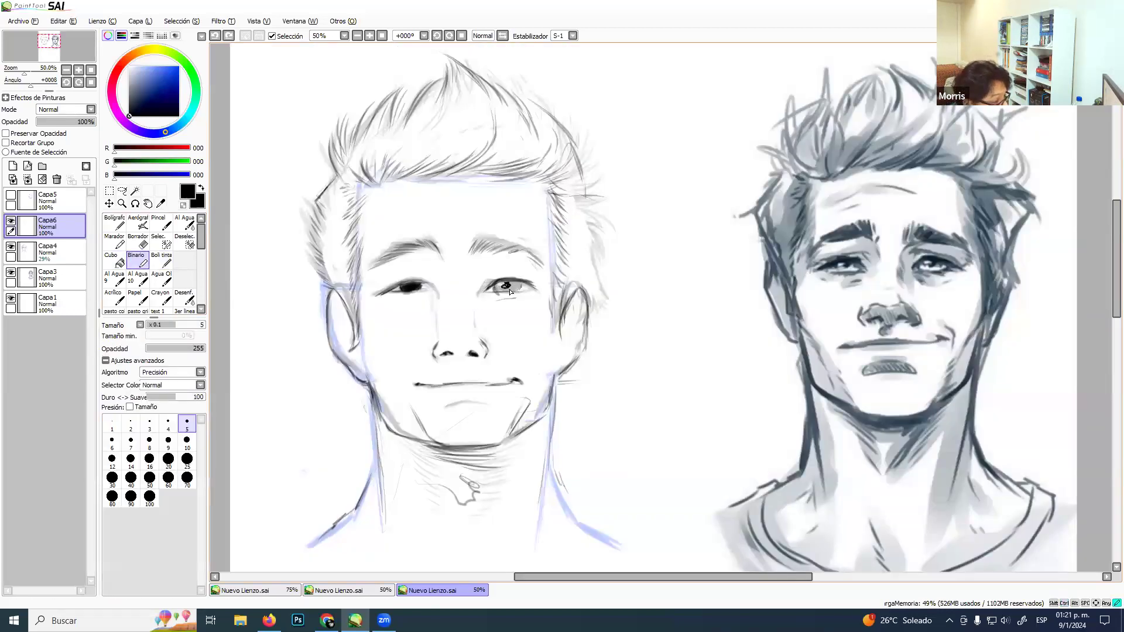
ctrl+alt+drag(502, 288, 515, 292)
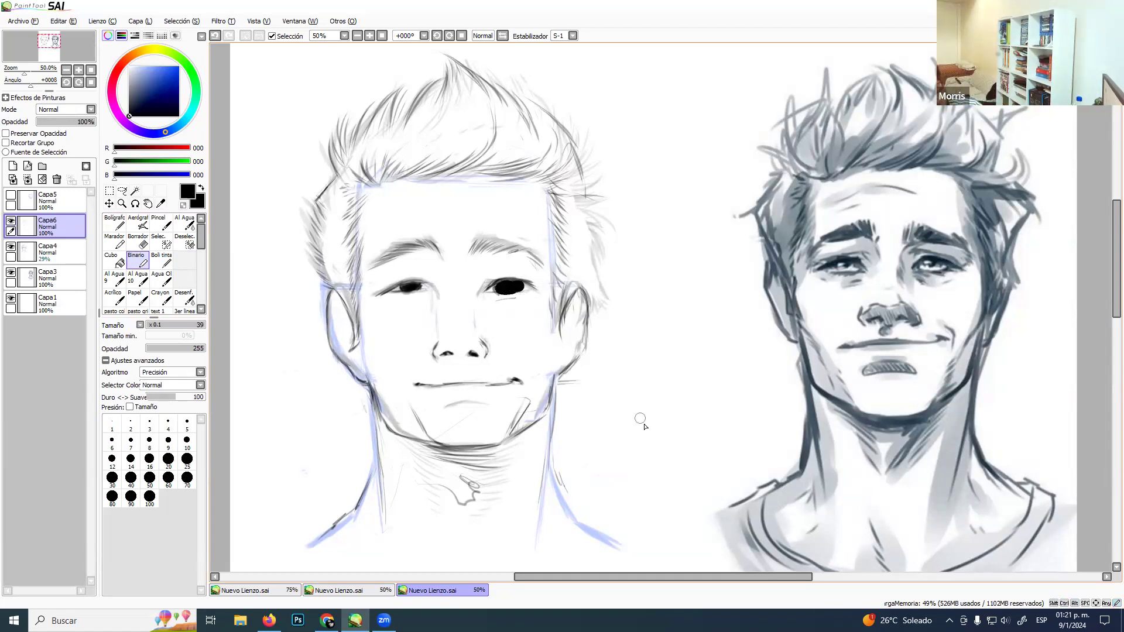
key(ctrl+z)
key(ctrl+z)
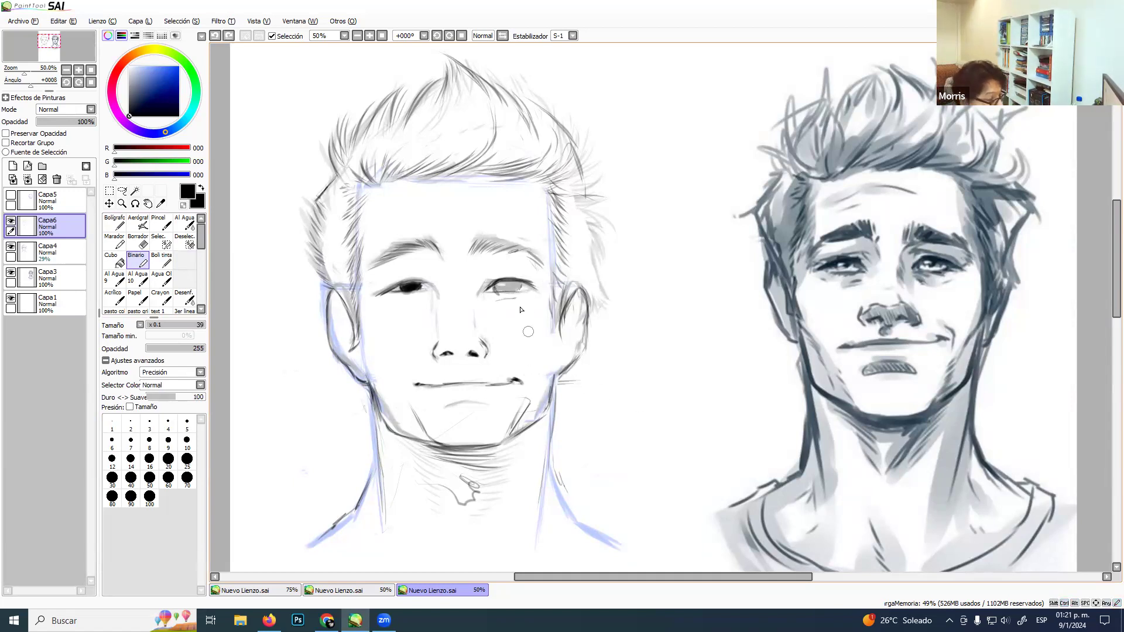
Erase the inked right-hand eye, and paste a freehand-selected copy of the left-hand eye onto its own layer.
key(e)
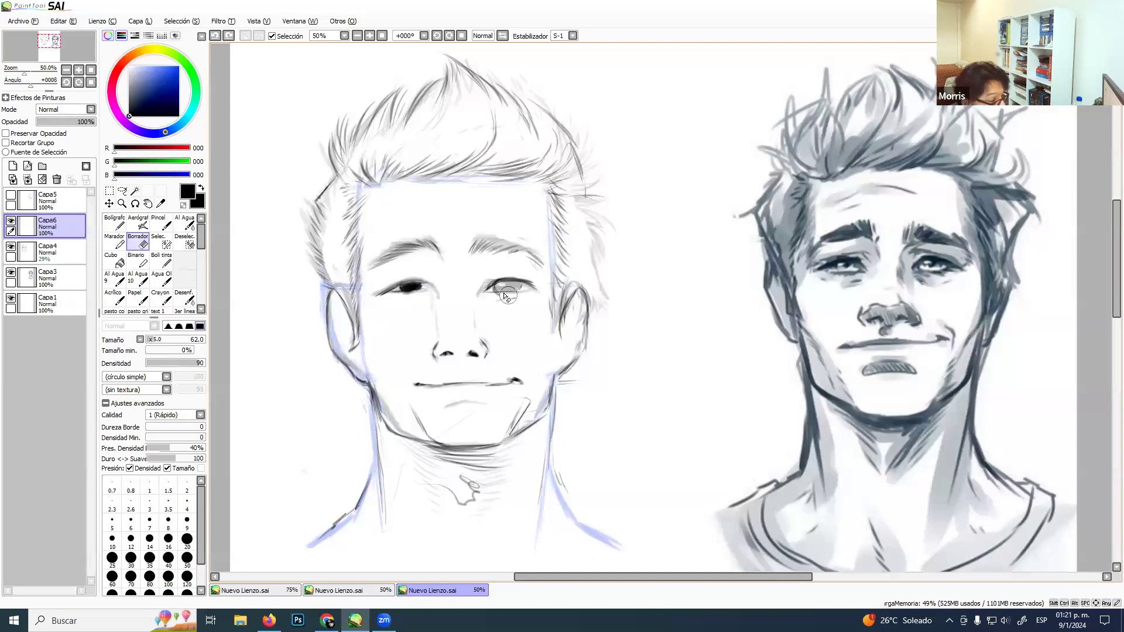
mouse_move(499, 287)
mouse_down()
mouse_move(530, 284)
mouse_move(518, 289)
mouse_up()
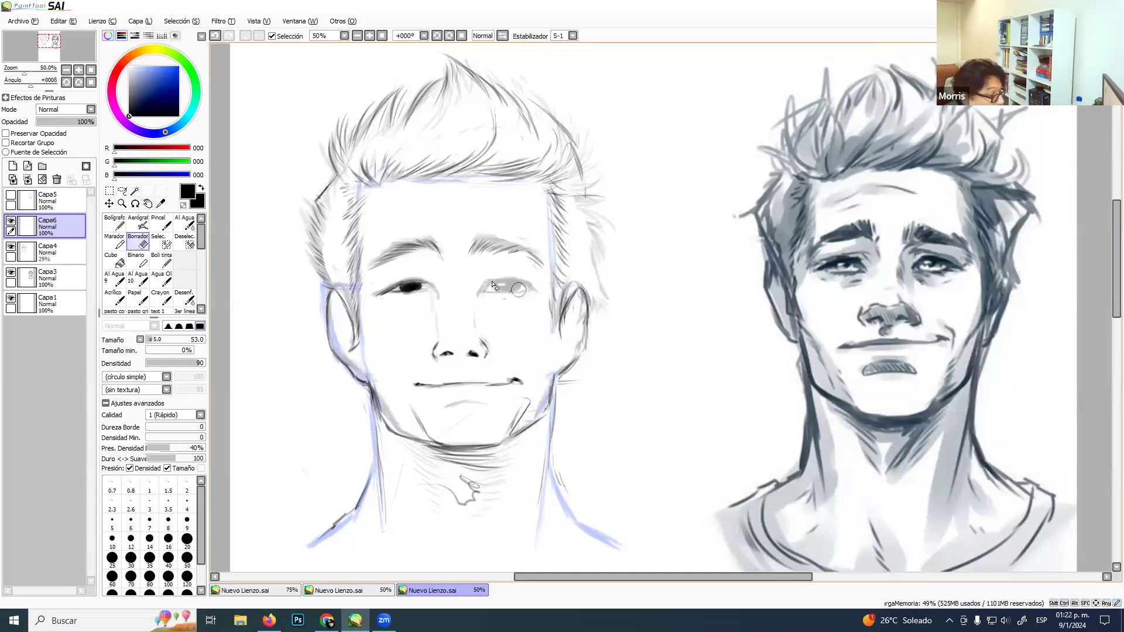
click(122, 203)
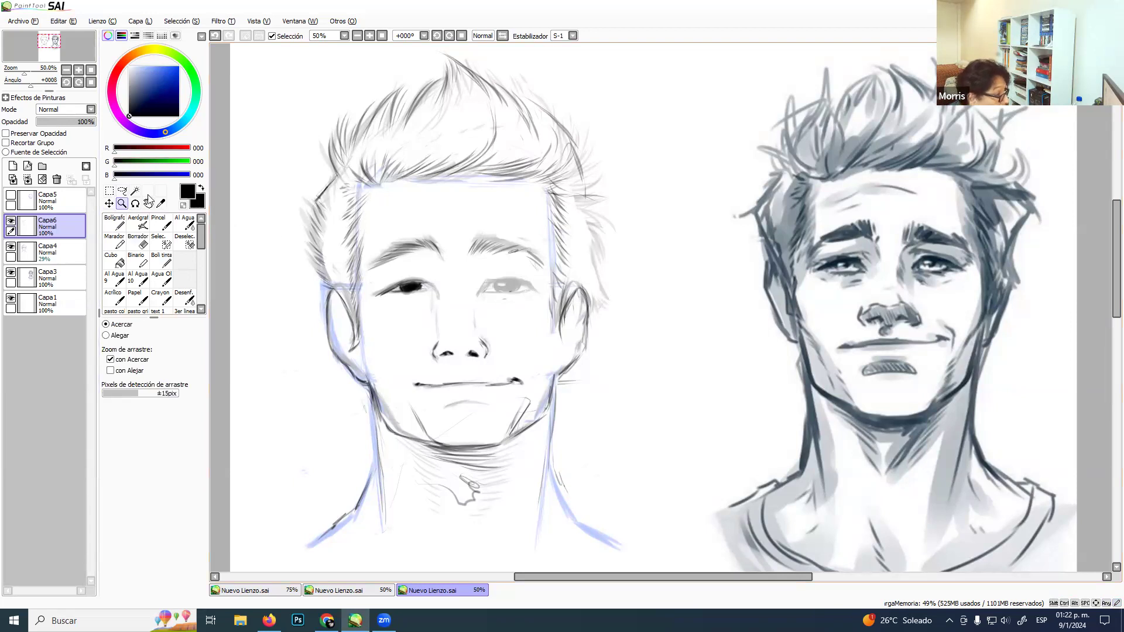
click(122, 190)
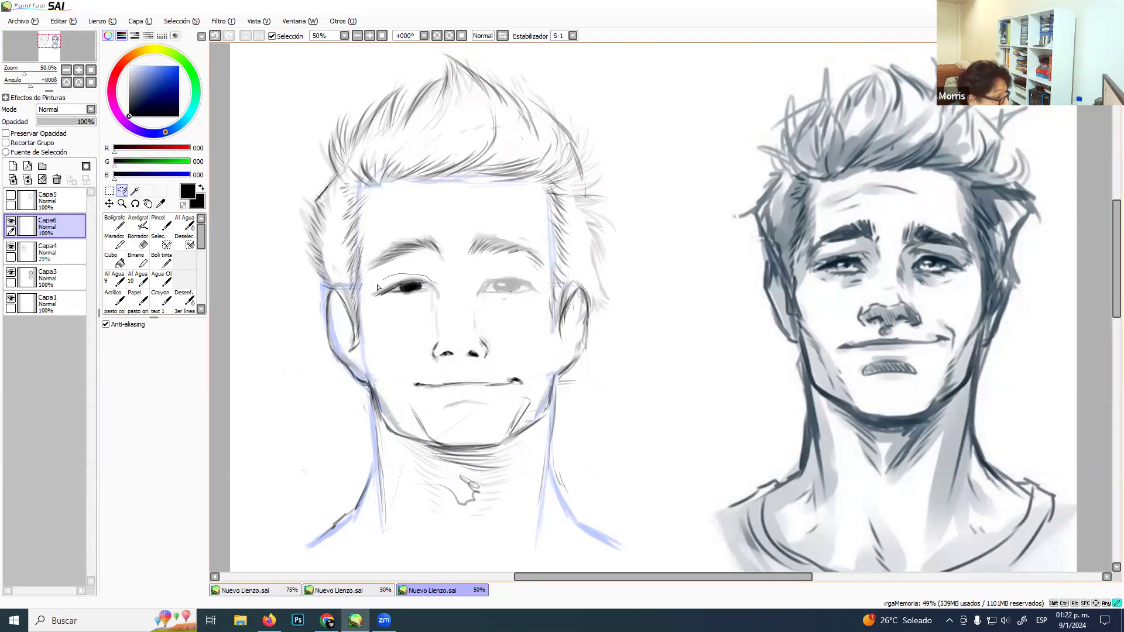
drag(442, 295, 440, 289)
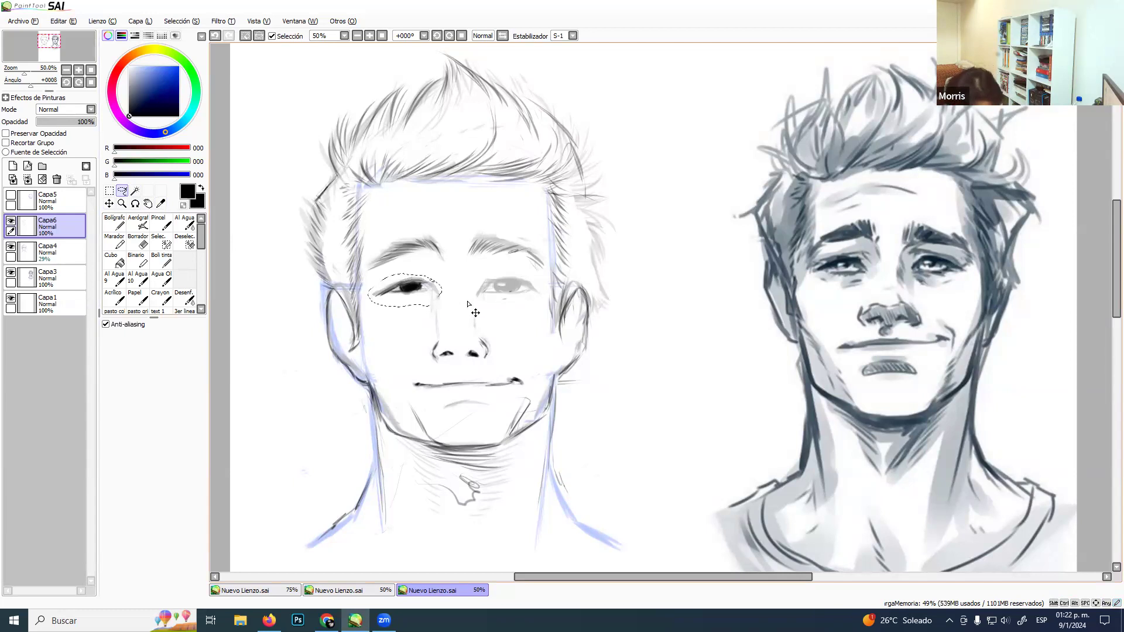
key(ctrl+c)
key(ctrl+v)
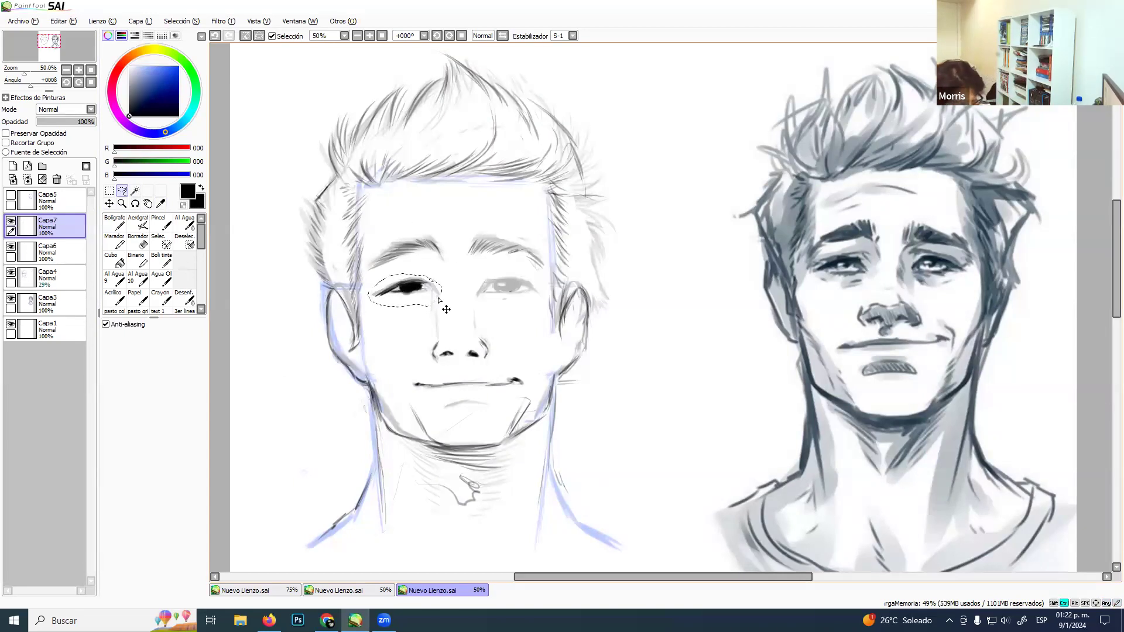
key(ctrl+t)
drag(438, 303, 451, 276)
key(Escape)
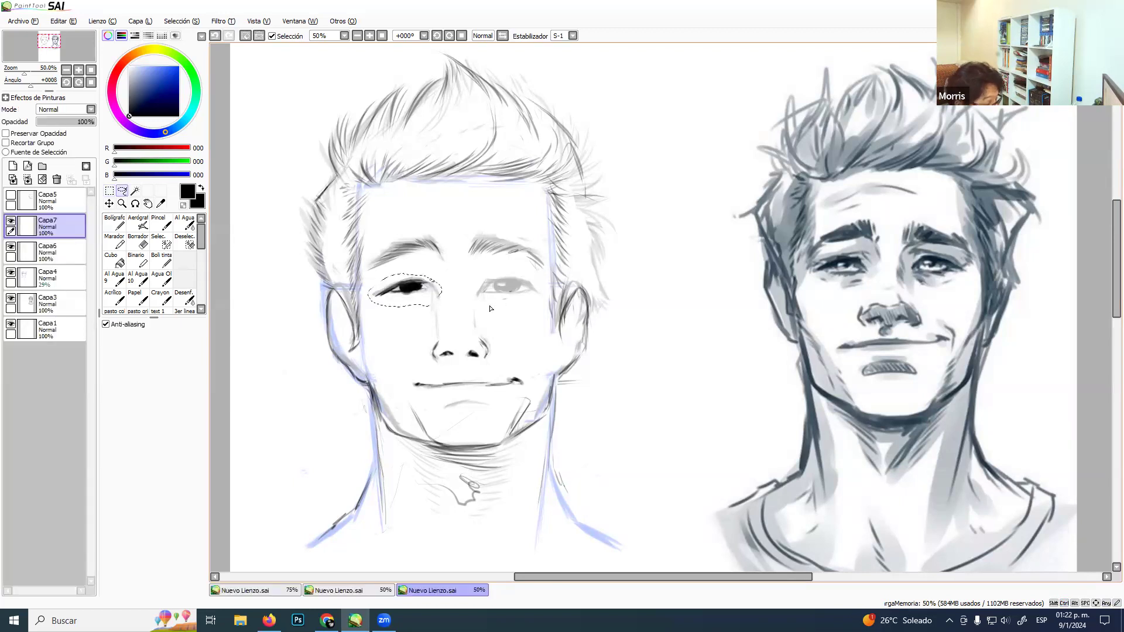
key(ctrl+t)
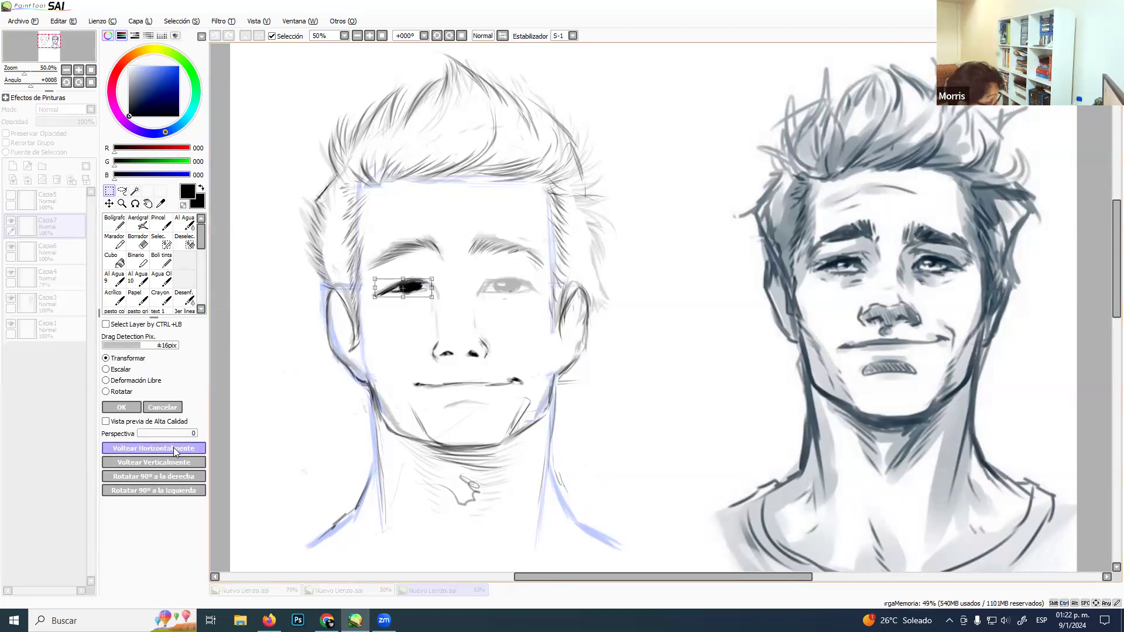
click(179, 463)
click(183, 462)
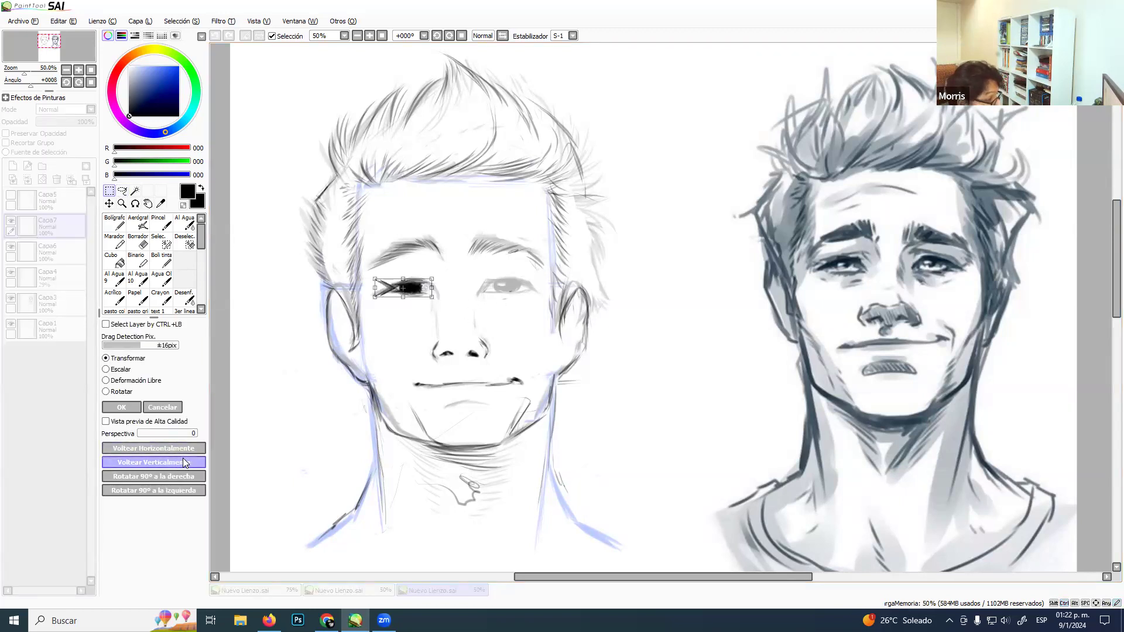
click(186, 475)
click(188, 476)
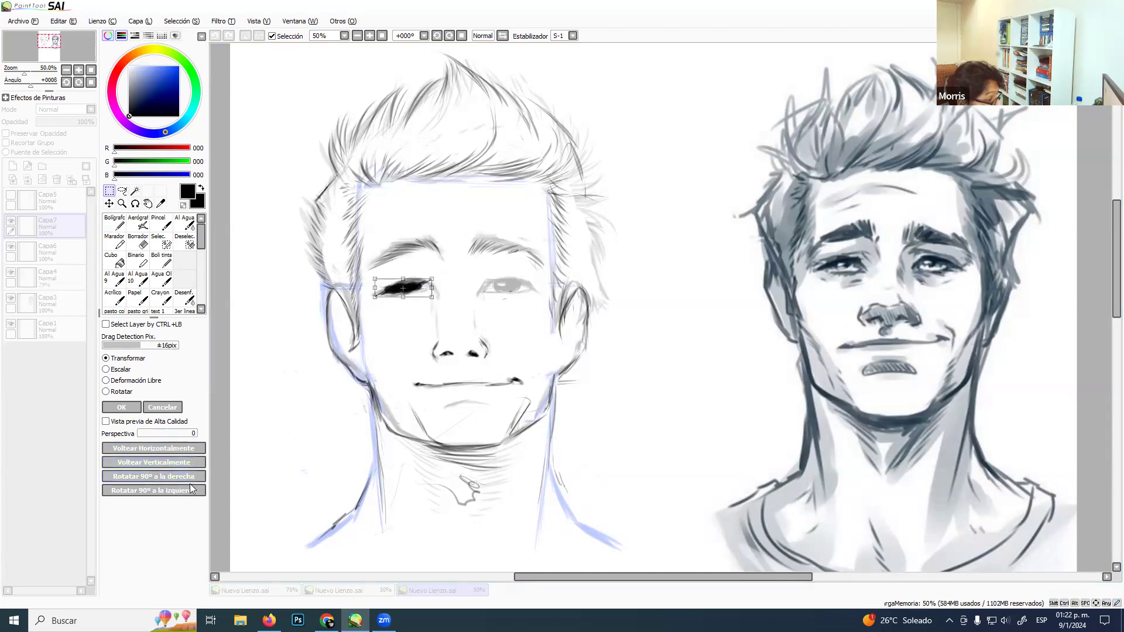
drag(430, 293, 522, 296)
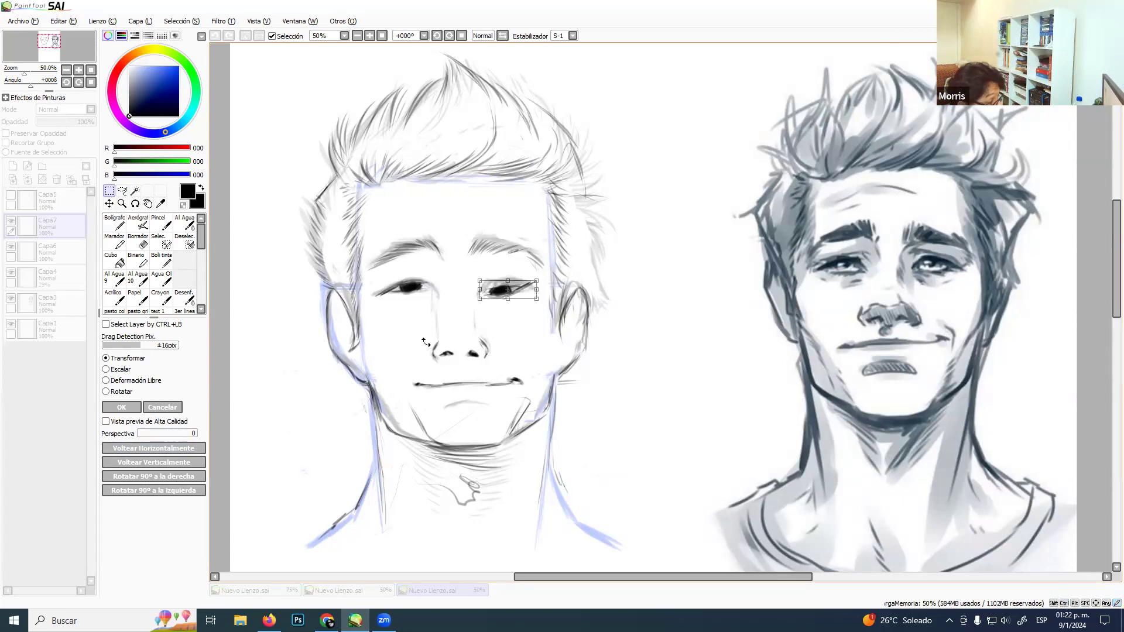
drag(431, 291, 403, 293)
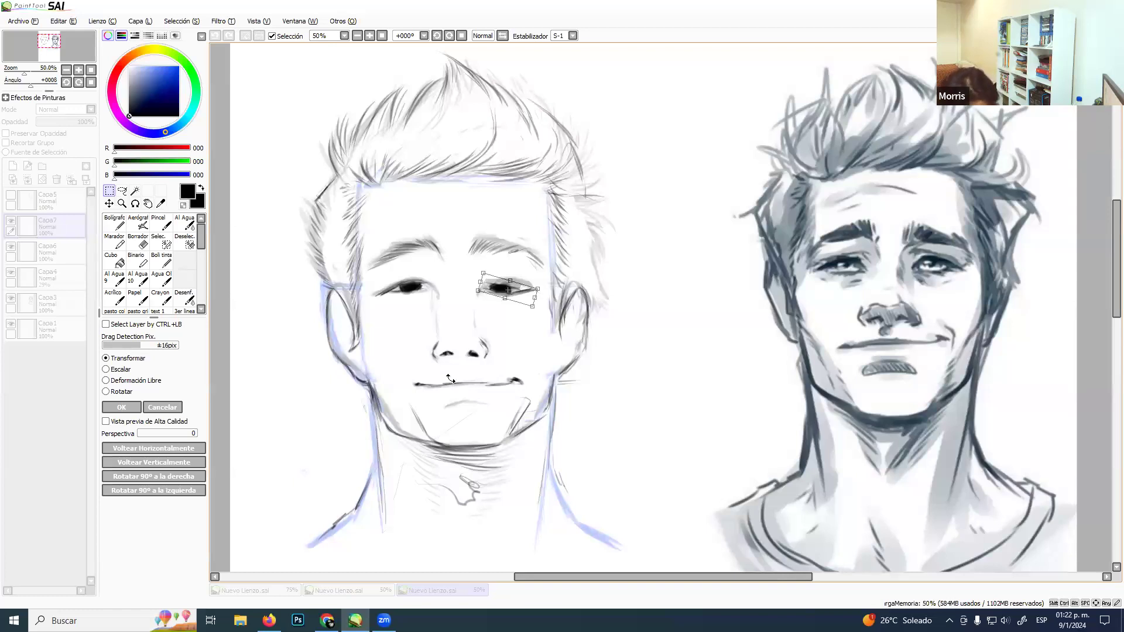
key(Escape)
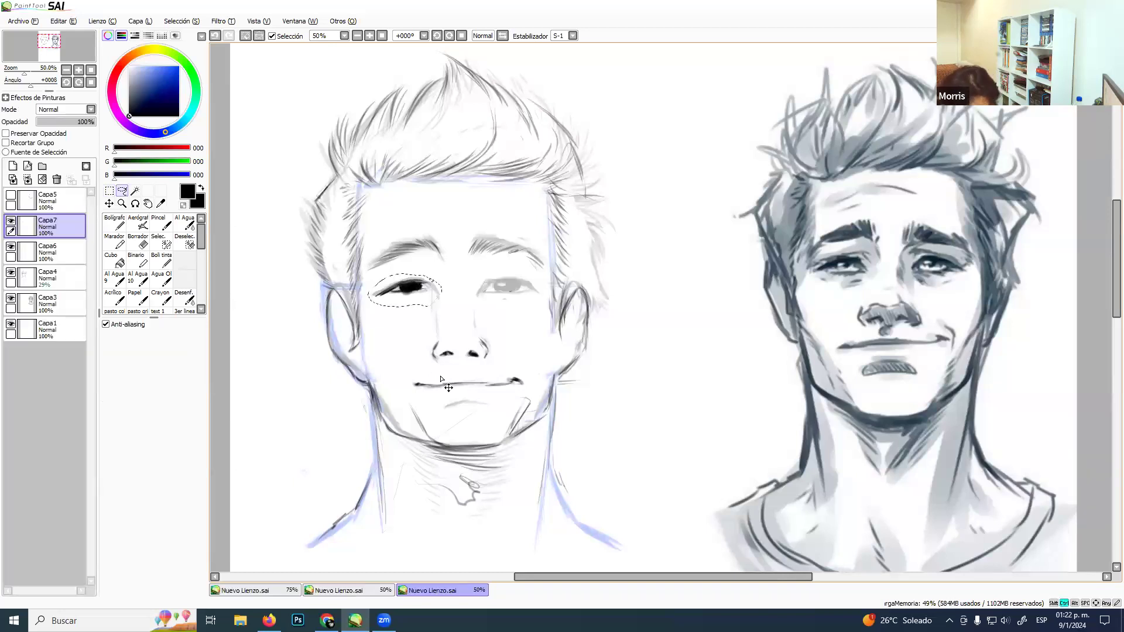
Mirror the pasted eye horizontally and place it over the right-hand eye of the sketch with a slight tilt.
key(ctrl+t)
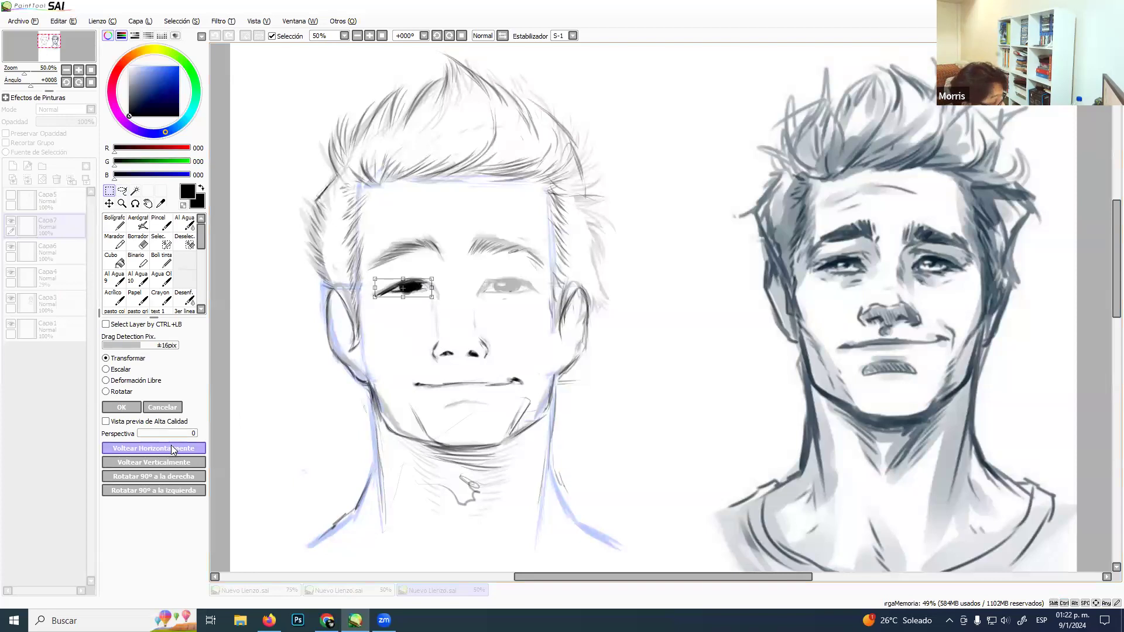
drag(416, 289, 539, 286)
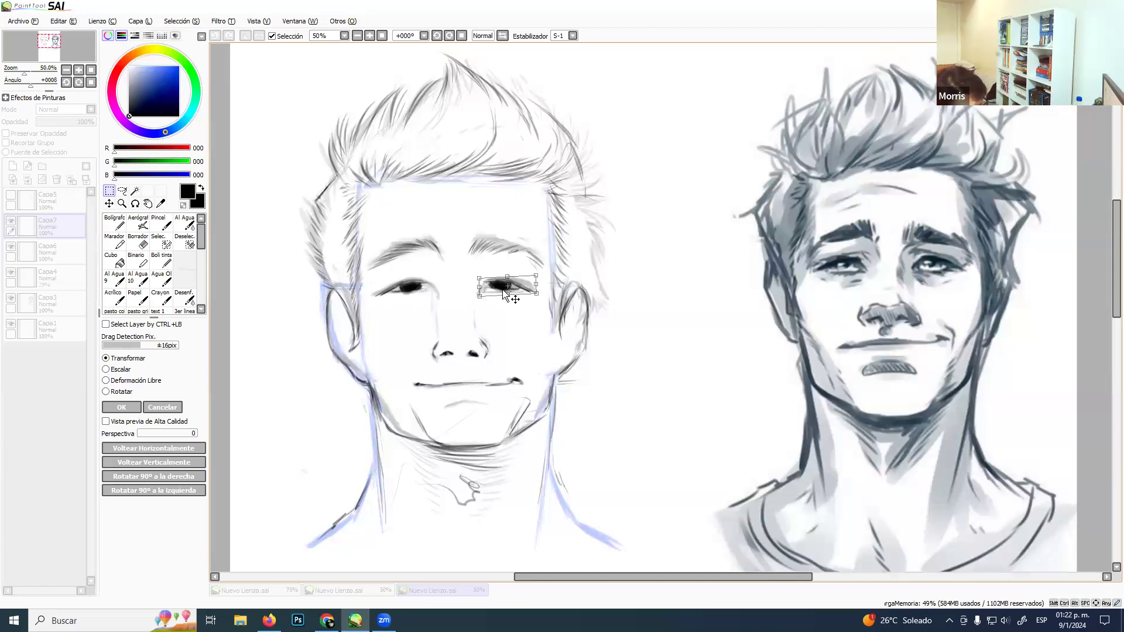
key(Return)
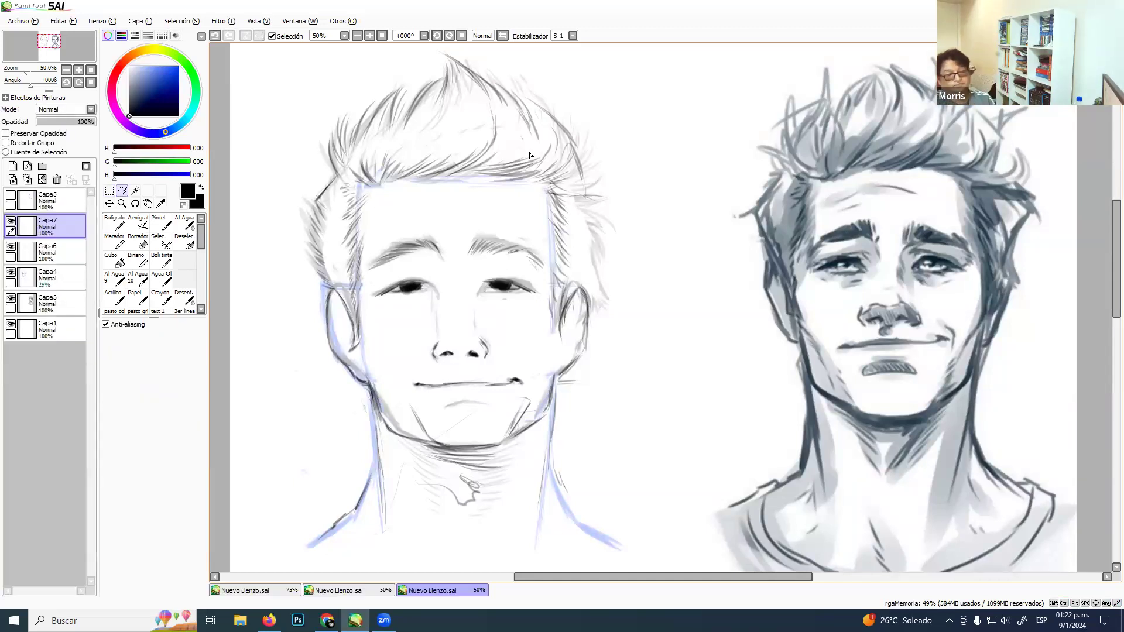
Add small white highlights to both irises with the ink pen at size 24.
click(161, 260)
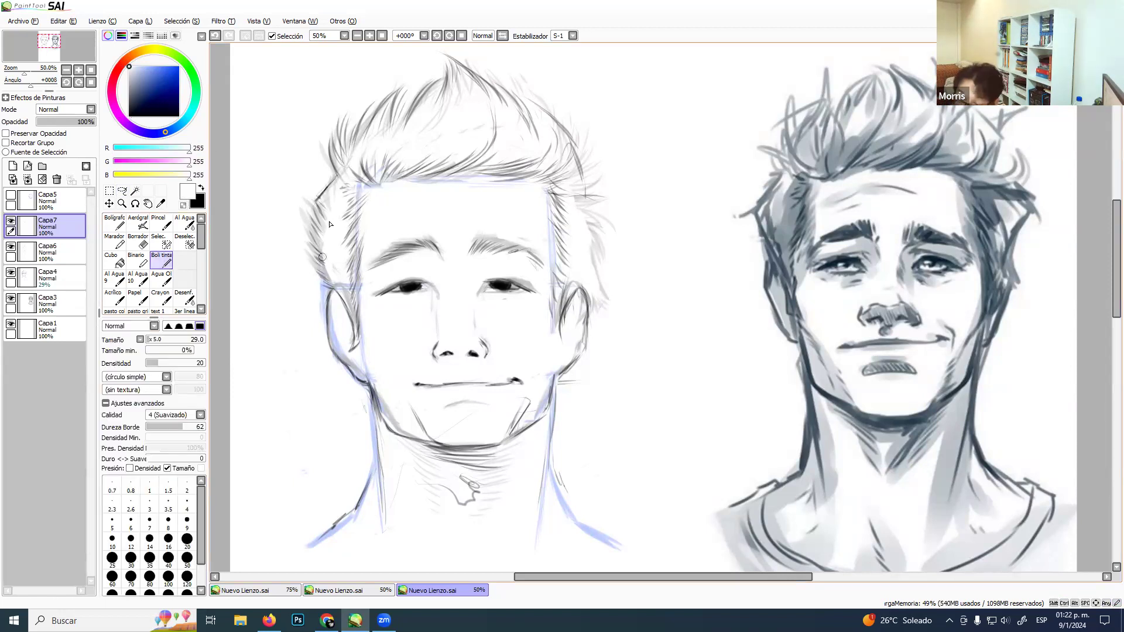
ctrl+alt+drag(406, 263, 406, 279)
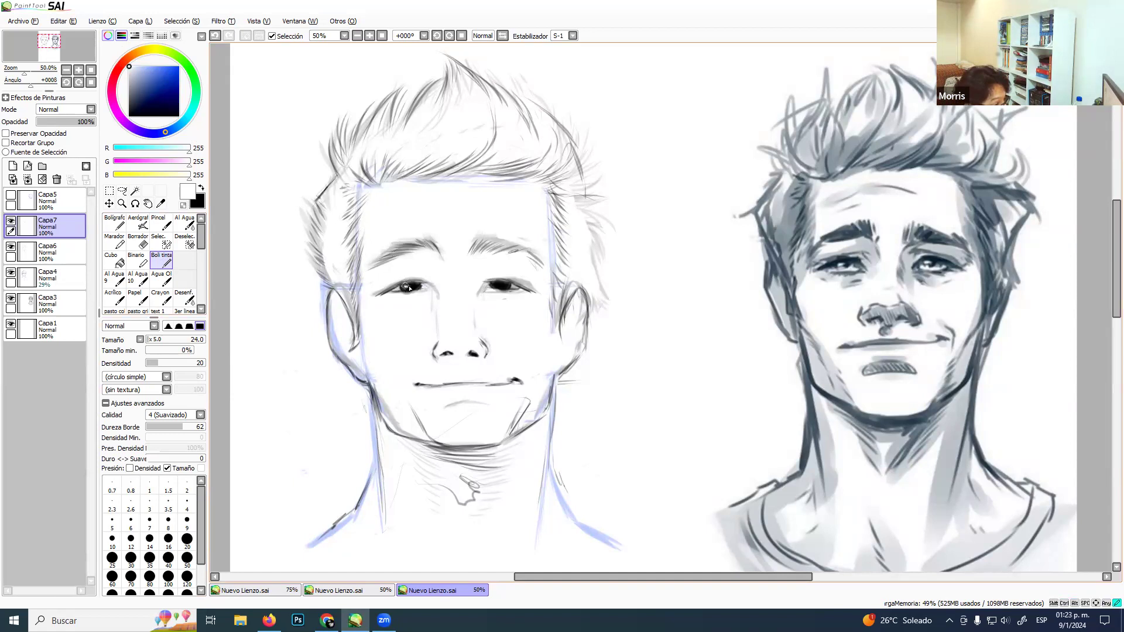
drag(498, 286, 496, 284)
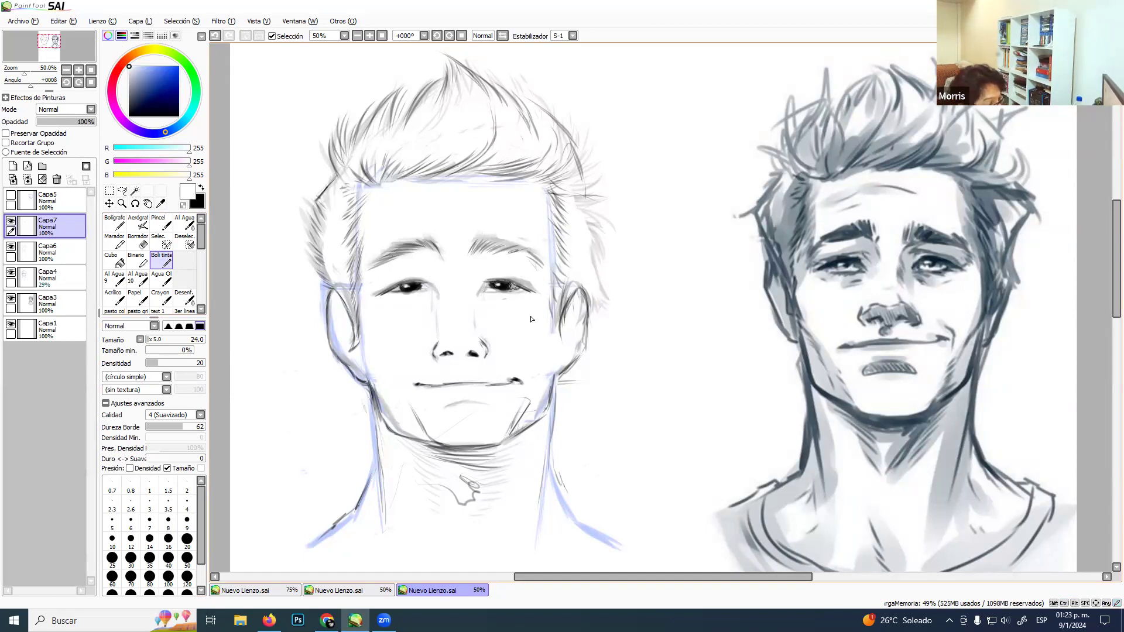
Retouch the eyes in the dark color sampled from the iris, darkening the upper lids and drawing a crease line above each eye.
alt+click(494, 286)
drag(491, 284, 491, 285)
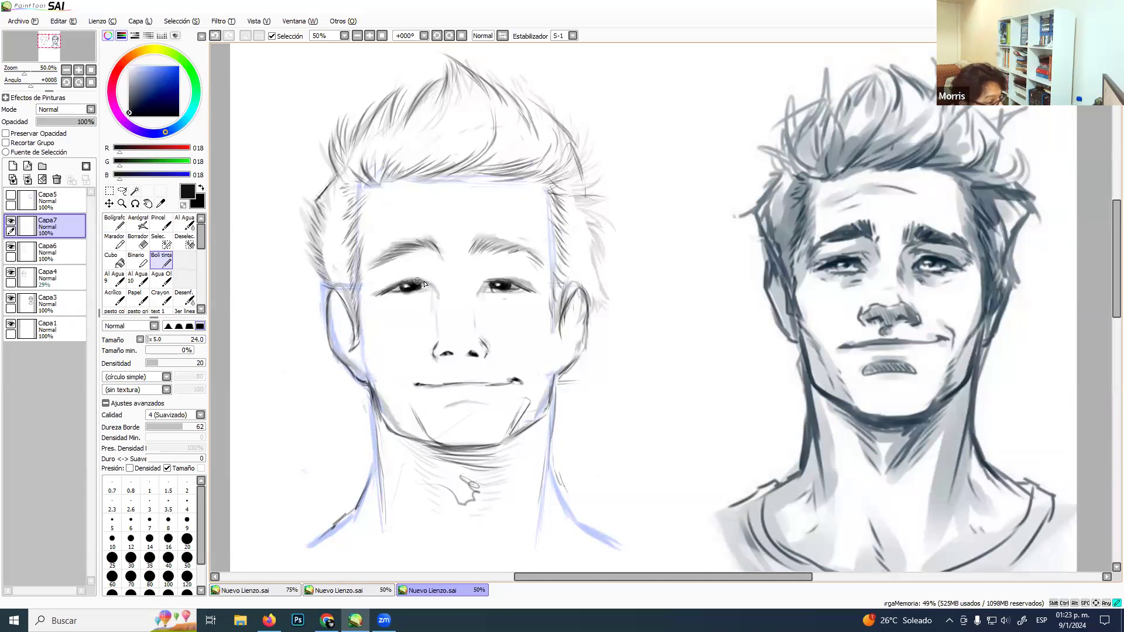
drag(398, 281, 418, 281)
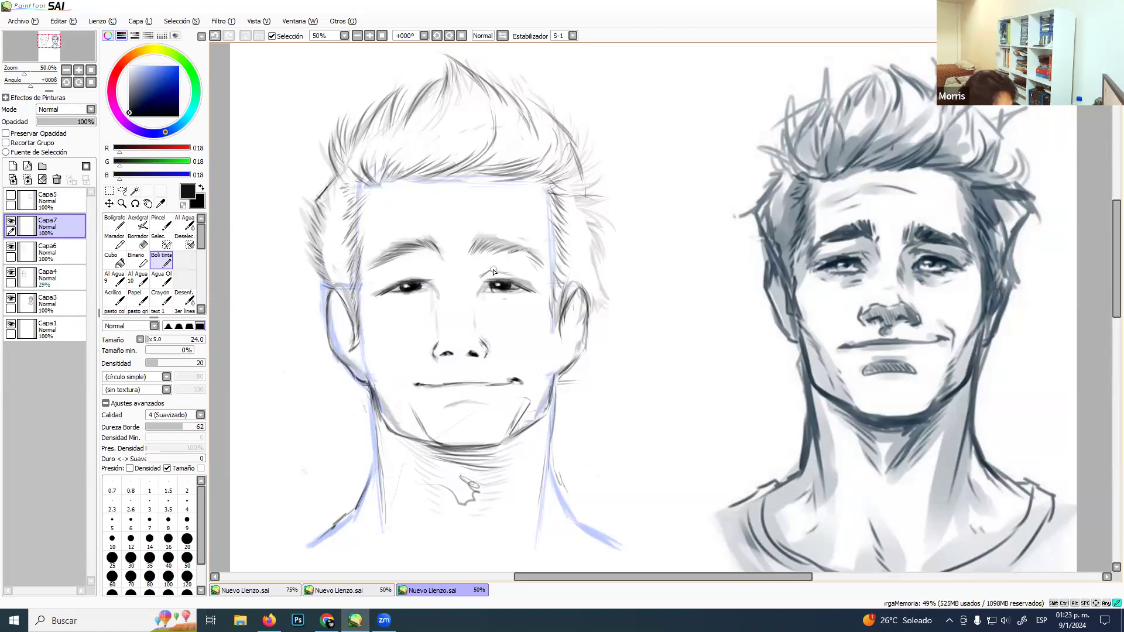
drag(521, 279, 530, 284)
drag(508, 275, 534, 290)
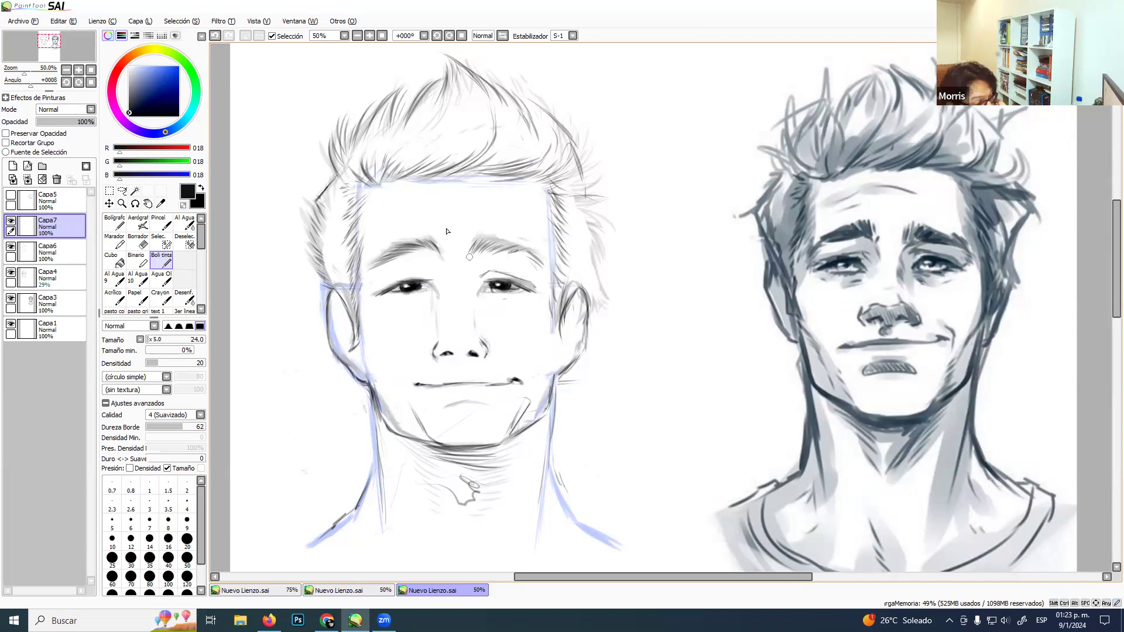
drag(386, 287, 438, 275)
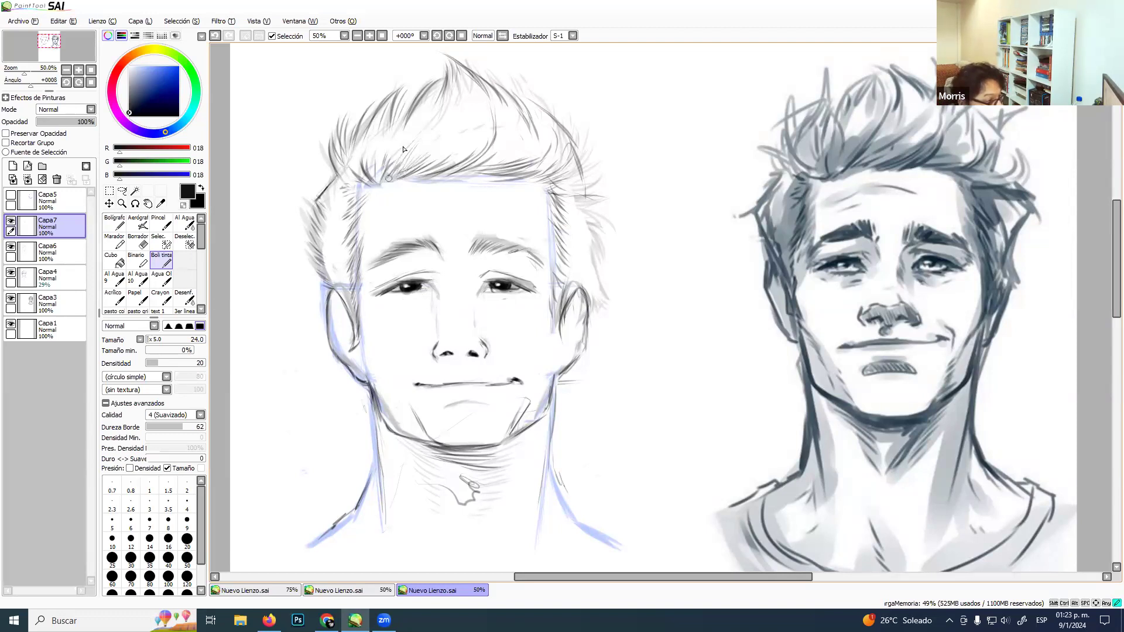
Add dark hair strokes through the front quiff and down the left-hand side above the ear, and switch to the eraser.
mouse_move(389, 164)
mouse_down()
mouse_move(422, 122)
mouse_move(377, 171)
mouse_move(386, 176)
mouse_move(389, 140)
mouse_move(381, 179)
mouse_move(387, 146)
mouse_move(364, 167)
mouse_move(377, 179)
mouse_move(378, 141)
mouse_move(376, 173)
mouse_move(413, 136)
mouse_move(408, 164)
mouse_move(445, 129)
mouse_move(401, 168)
mouse_move(476, 126)
mouse_move(426, 165)
mouse_move(458, 139)
mouse_move(451, 160)
mouse_move(493, 121)
mouse_up()
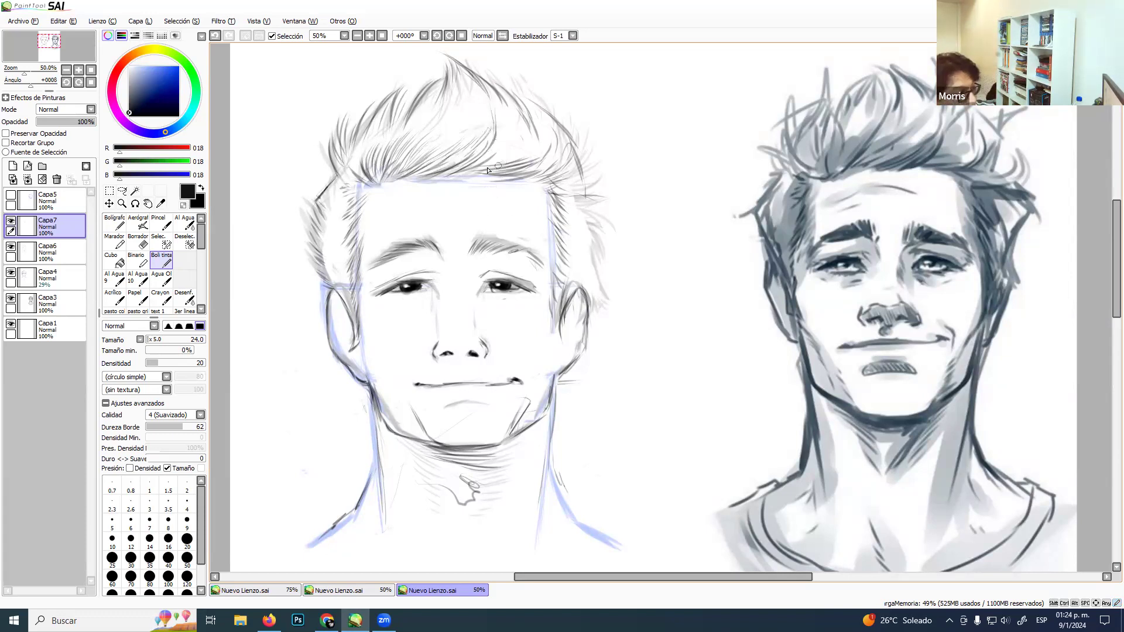
mouse_move(487, 153)
mouse_down()
mouse_move(508, 119)
mouse_move(504, 149)
mouse_move(511, 123)
mouse_move(496, 140)
mouse_move(510, 153)
mouse_move(524, 125)
mouse_move(533, 167)
mouse_up()
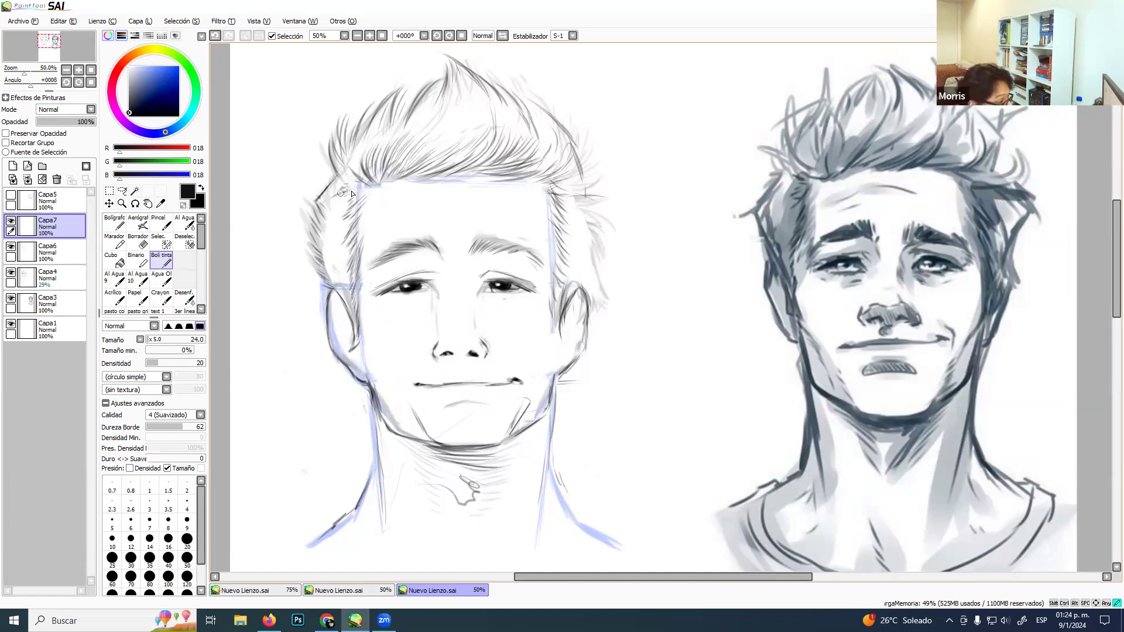
mouse_move(351, 212)
mouse_down()
mouse_move(327, 230)
mouse_move(351, 230)
mouse_move(325, 258)
mouse_move(351, 244)
mouse_move(362, 260)
mouse_move(332, 276)
mouse_up()
drag(360, 262, 341, 287)
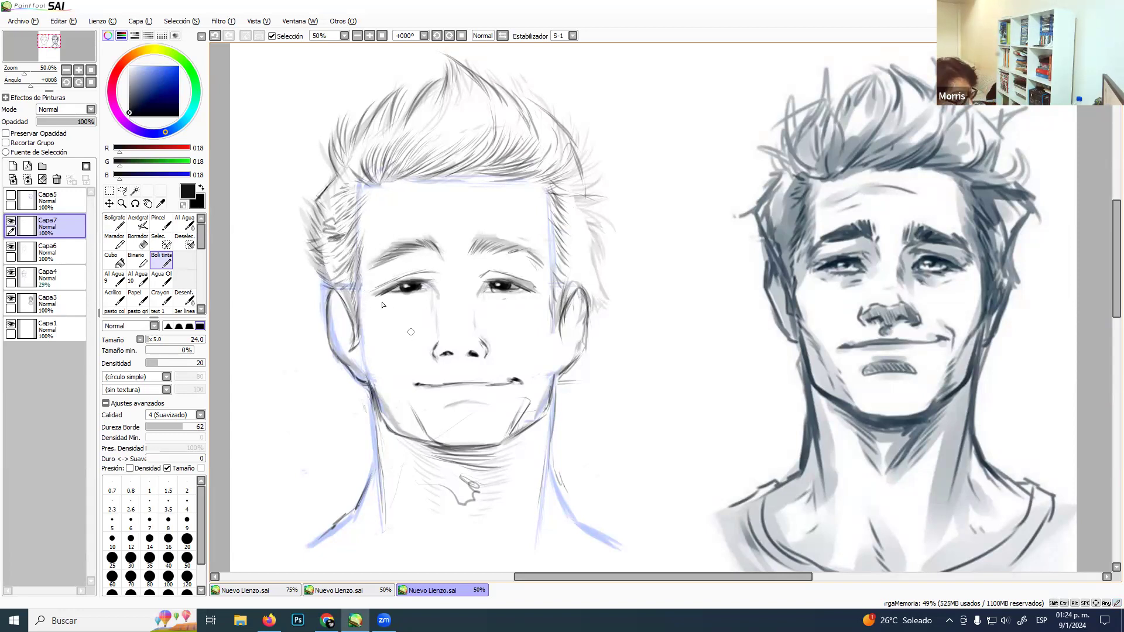
key(e)
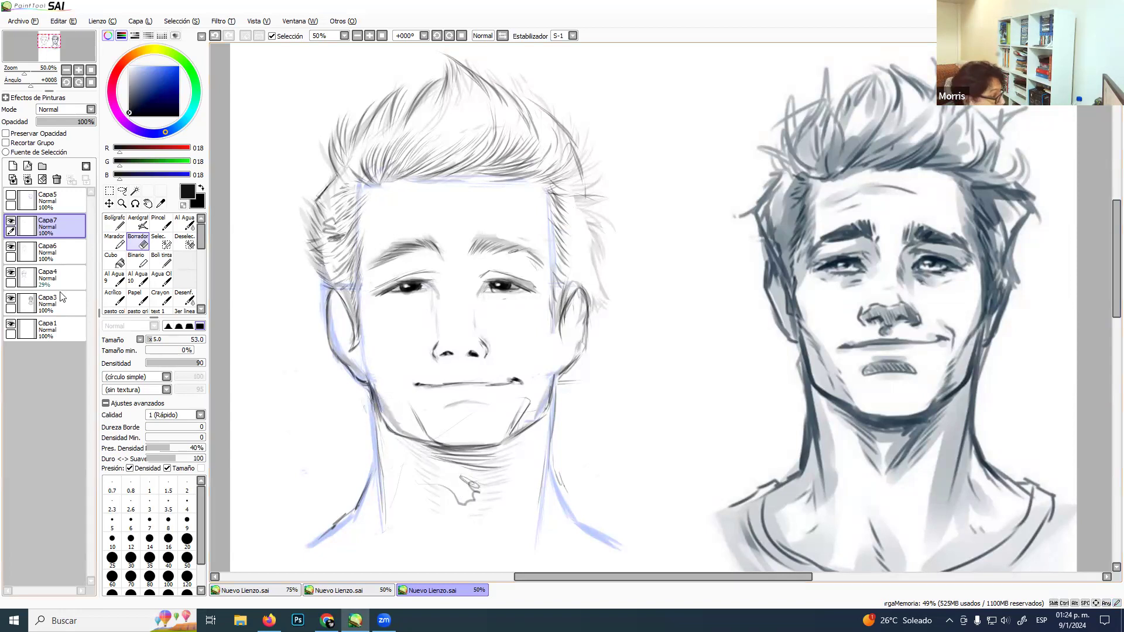
Erase the stray mark on the neck in Capa6 and the blue construction lines around the face in Capa4.
click(44, 253)
mouse_move(448, 499)
mouse_down()
mouse_move(468, 484)
mouse_move(446, 494)
mouse_up()
mouse_move(358, 364)
mouse_down()
mouse_move(341, 331)
mouse_move(353, 333)
mouse_move(353, 309)
mouse_move(383, 400)
mouse_up()
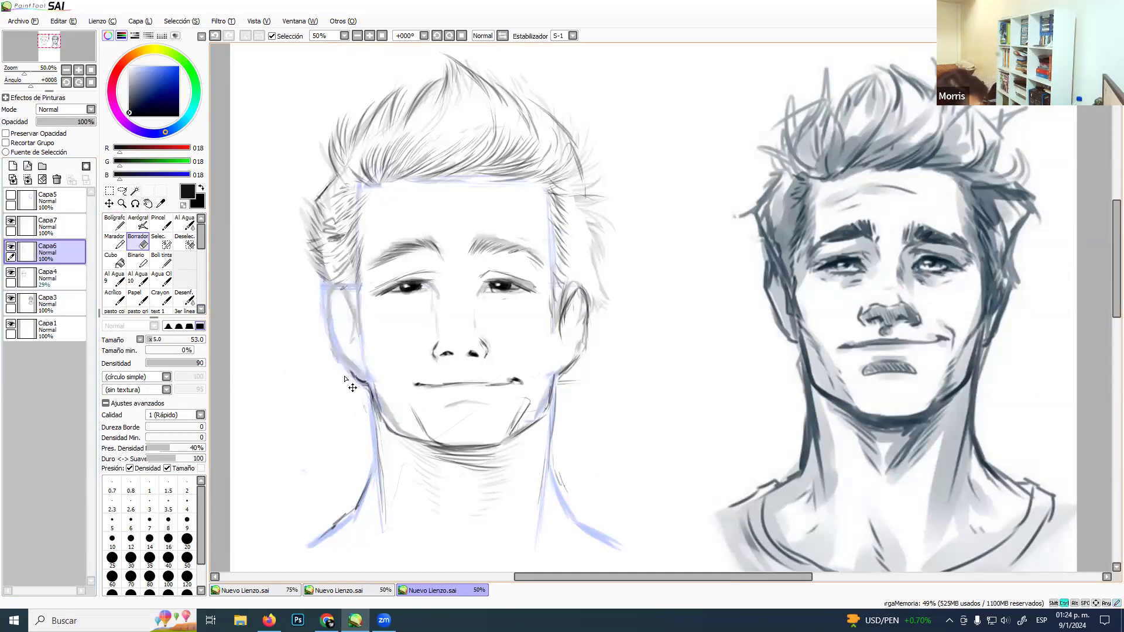
key(ctrl+z)
click(56, 274)
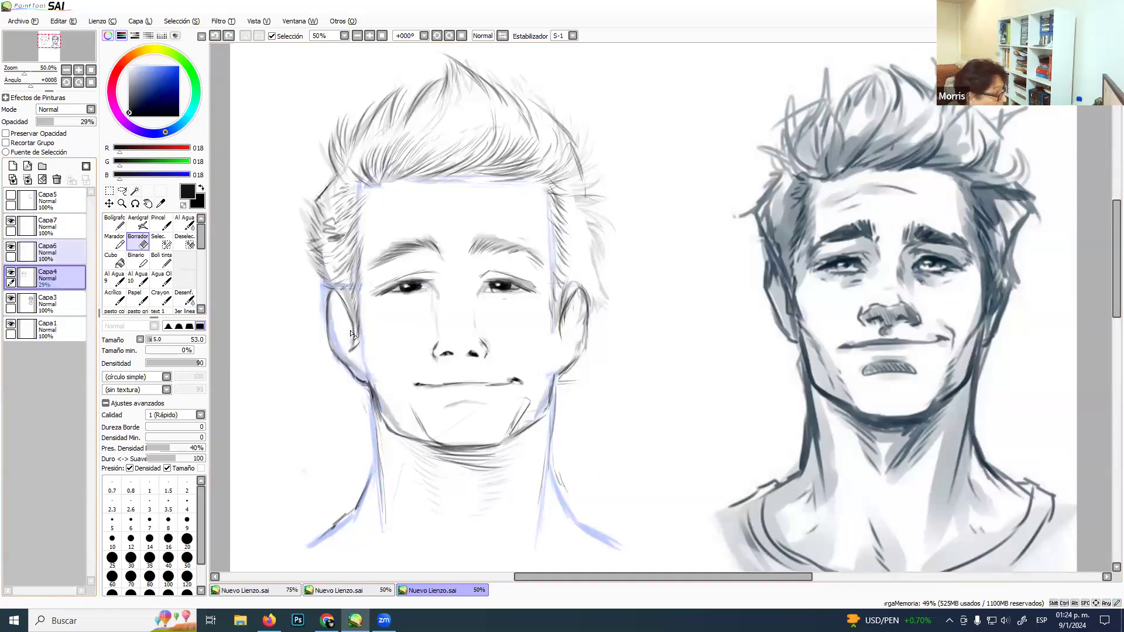
mouse_move(355, 364)
mouse_down()
mouse_move(321, 295)
mouse_move(343, 298)
mouse_move(383, 413)
mouse_move(413, 438)
mouse_move(474, 448)
mouse_move(521, 427)
mouse_move(545, 343)
mouse_move(579, 340)
mouse_move(550, 223)
mouse_move(541, 310)
mouse_move(509, 181)
mouse_move(366, 193)
mouse_move(356, 269)
mouse_move(310, 199)
mouse_move(386, 103)
mouse_move(475, 100)
mouse_up()
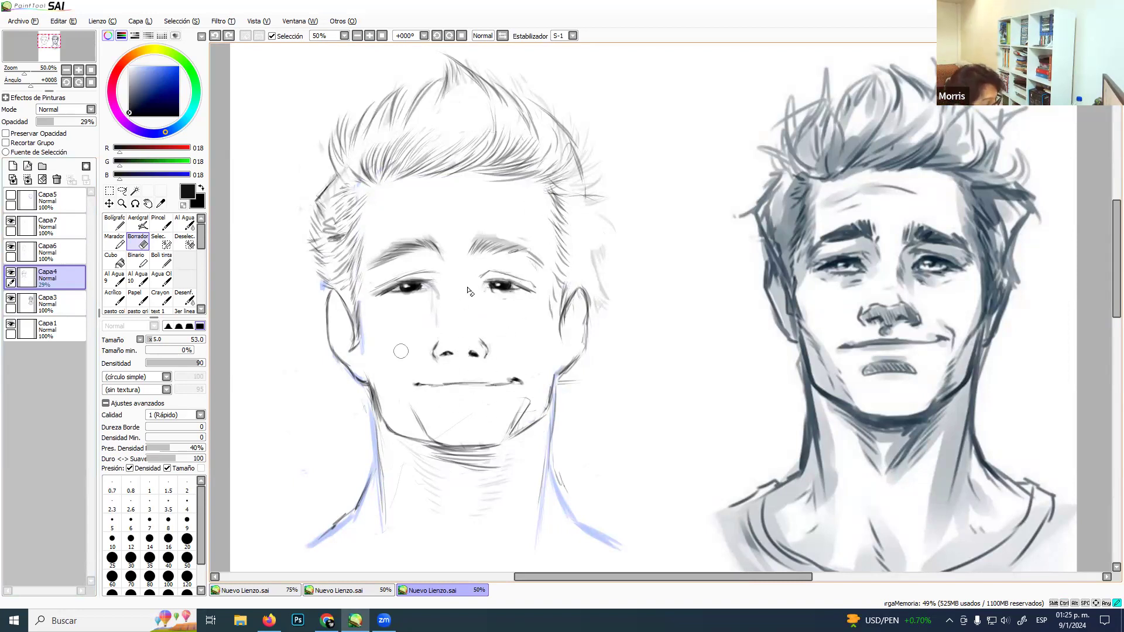
Check which strokes belong to Capa7 and Capa6 by toggling each layer's visibility, with Capa6 as the active layer.
click(20, 224)
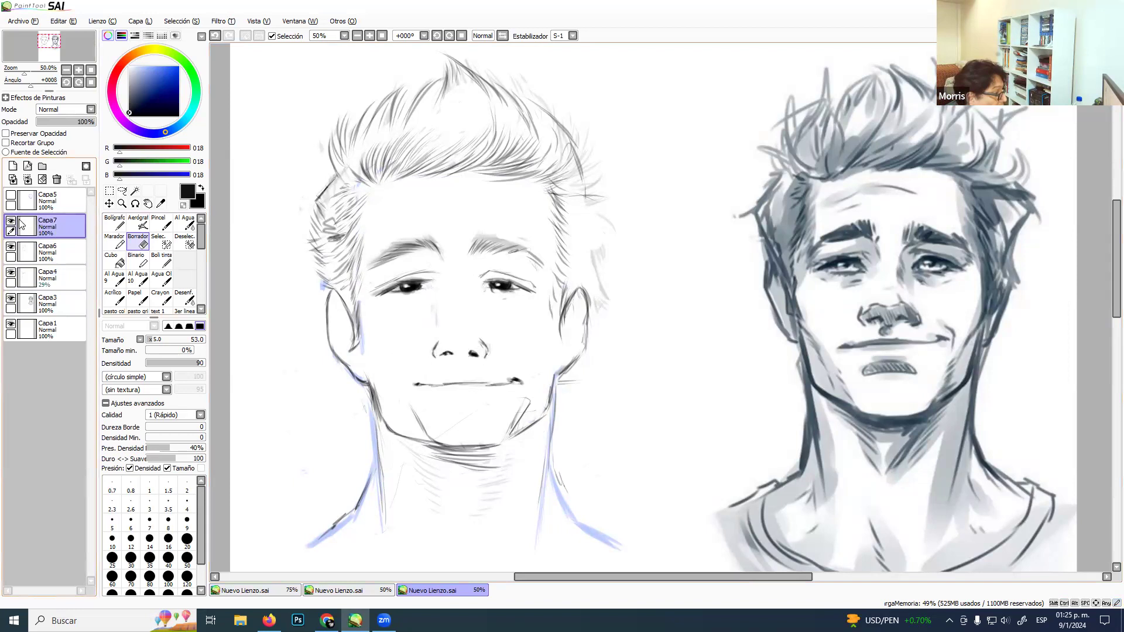
click(10, 221)
click(11, 221)
click(10, 222)
click(11, 221)
click(18, 248)
click(12, 246)
click(11, 246)
Darken the left-hand eyebrow and hatch shadows inside the left-hand ear on Capa6 using the ink pen at size 24.
click(162, 260)
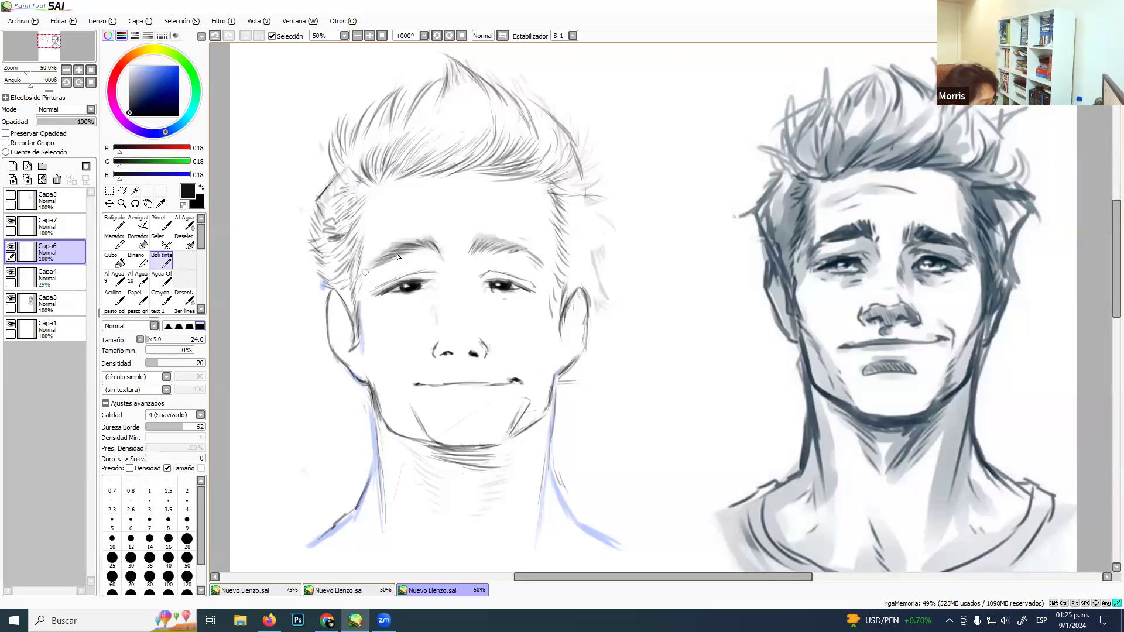
drag(388, 253, 404, 247)
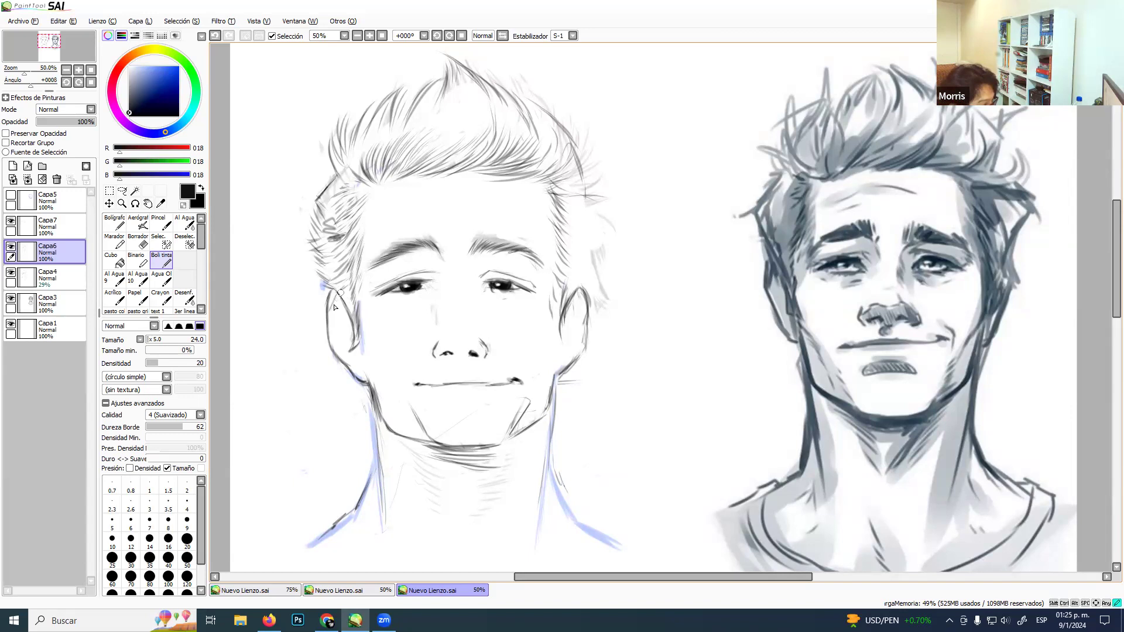
drag(329, 332, 342, 305)
mouse_move(331, 336)
mouse_down()
mouse_move(346, 311)
mouse_move(353, 325)
mouse_up()
drag(345, 351, 354, 334)
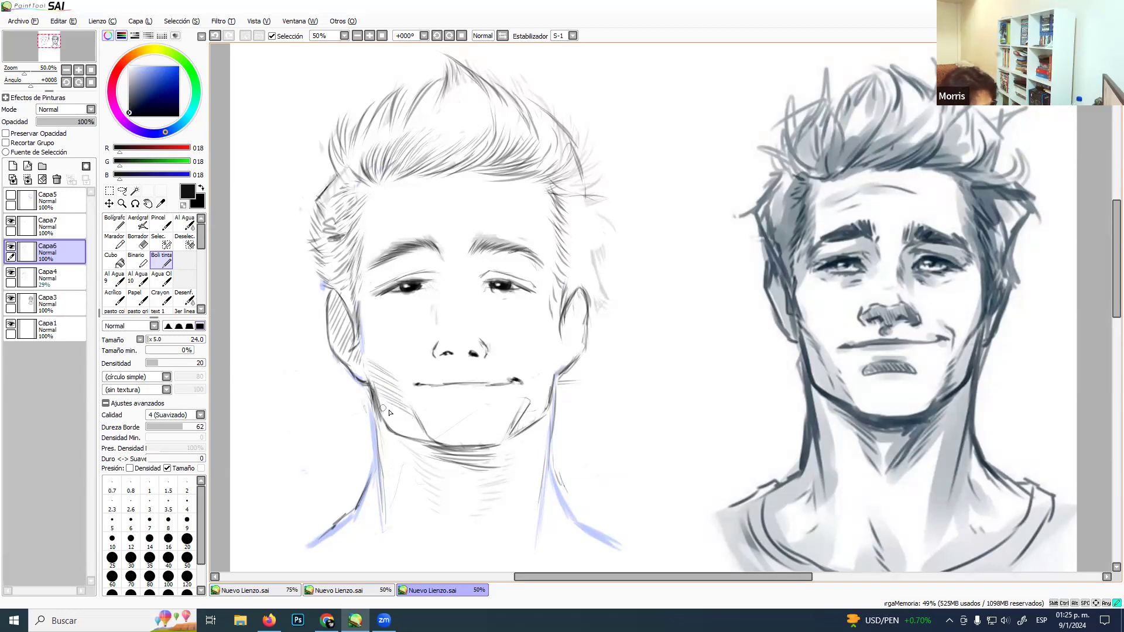
Hatch shadows along both sides of the jaw and erase the rough guide lines beside the chin.
drag(390, 415, 422, 438)
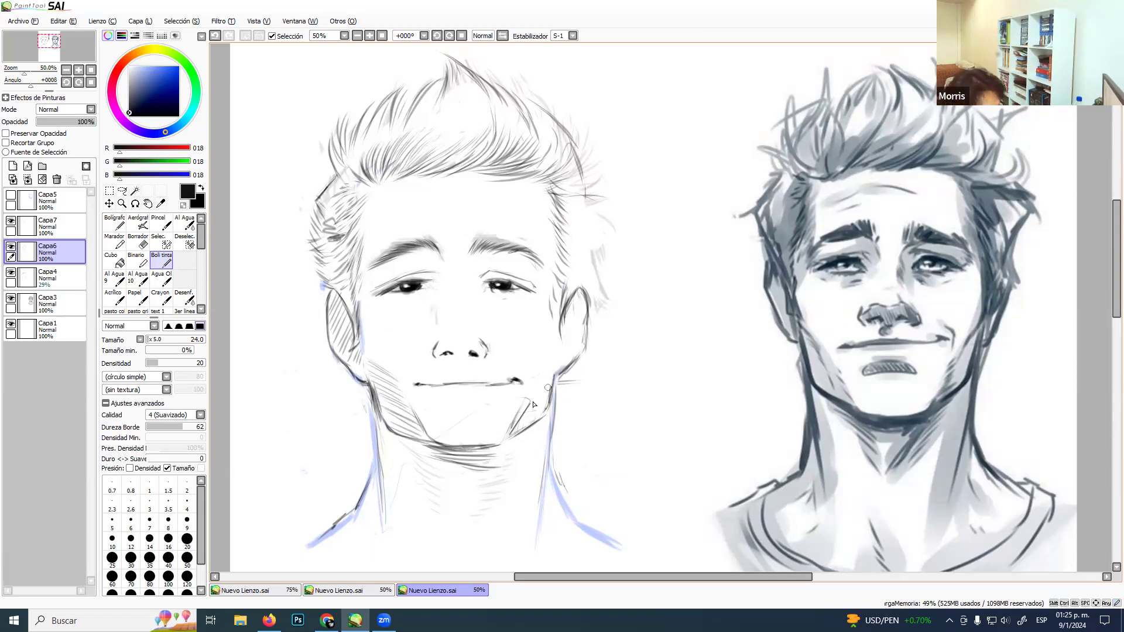
key(e)
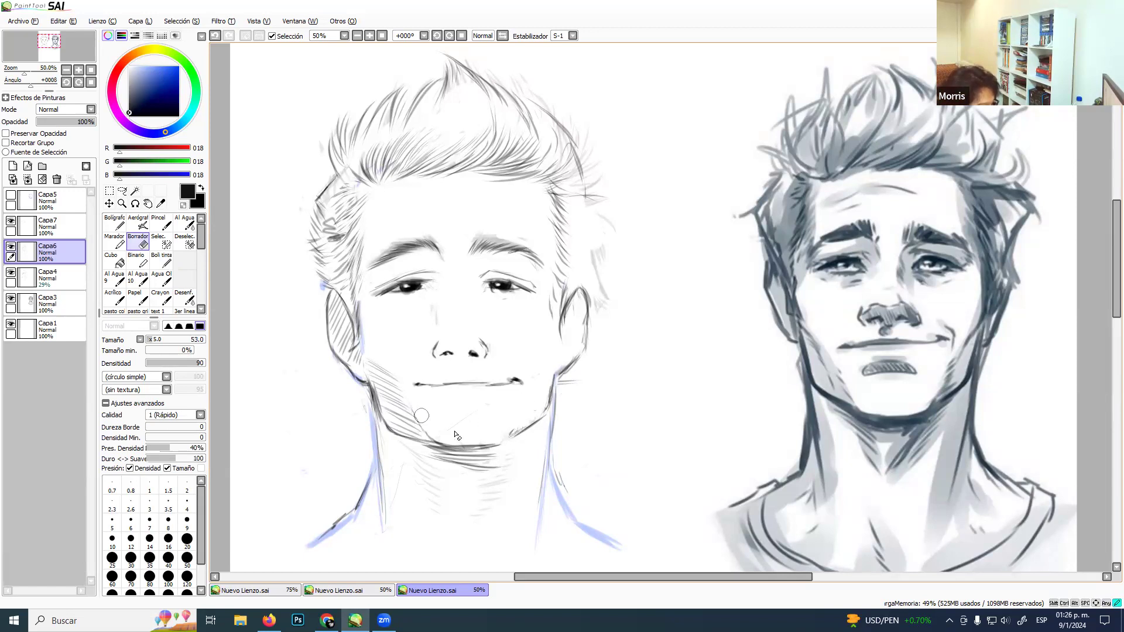
click(162, 264)
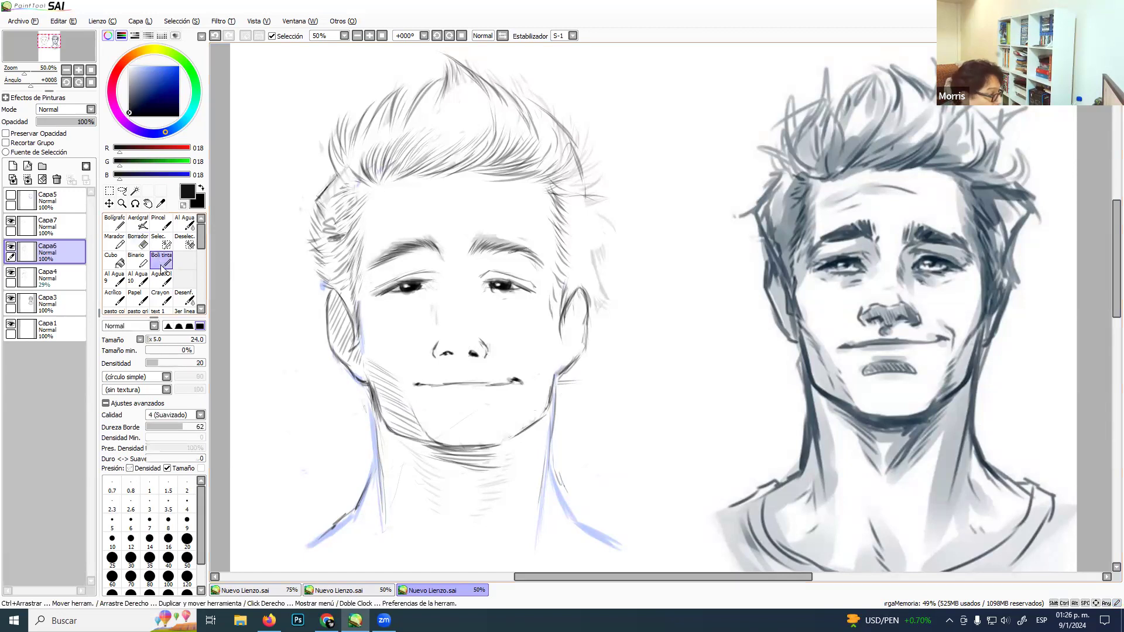
drag(499, 438, 533, 407)
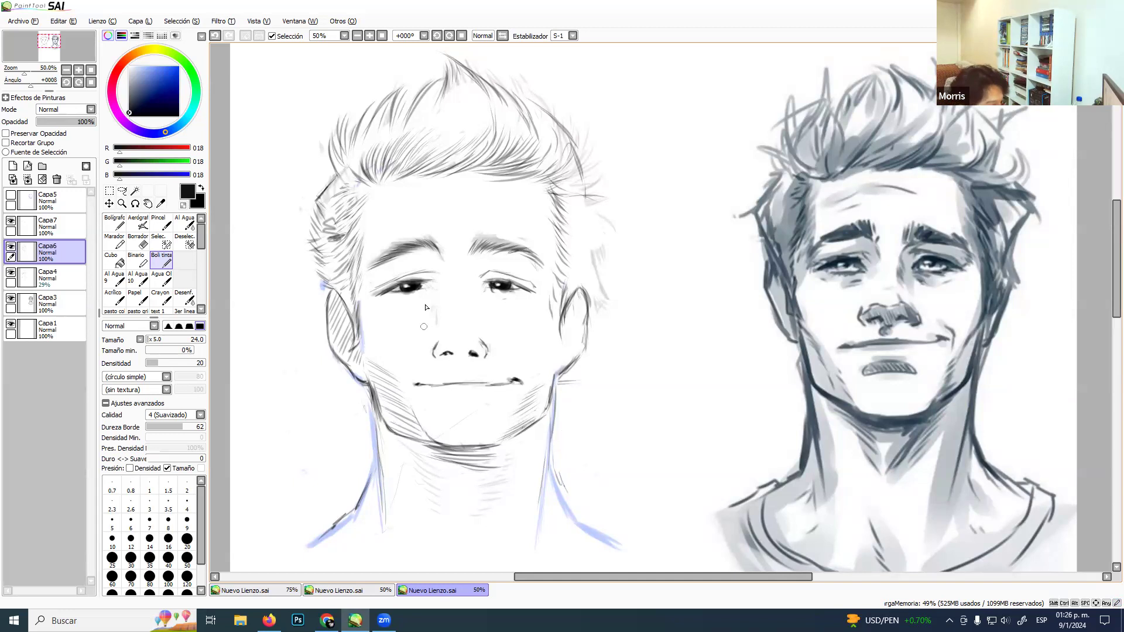
Hatch the nose tip, bridge, philtrum and eye sockets, and erase the excess strokes under the right-hand eye.
drag(436, 349, 438, 351)
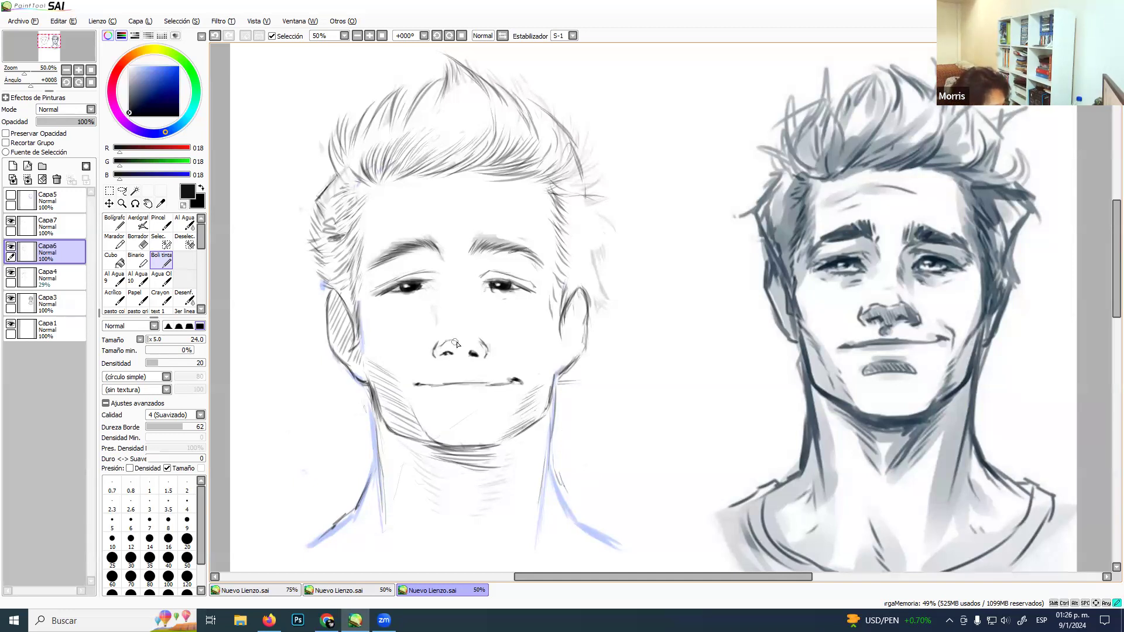
mouse_move(450, 345)
mouse_down()
mouse_move(444, 355)
mouse_move(448, 338)
mouse_move(467, 344)
mouse_up()
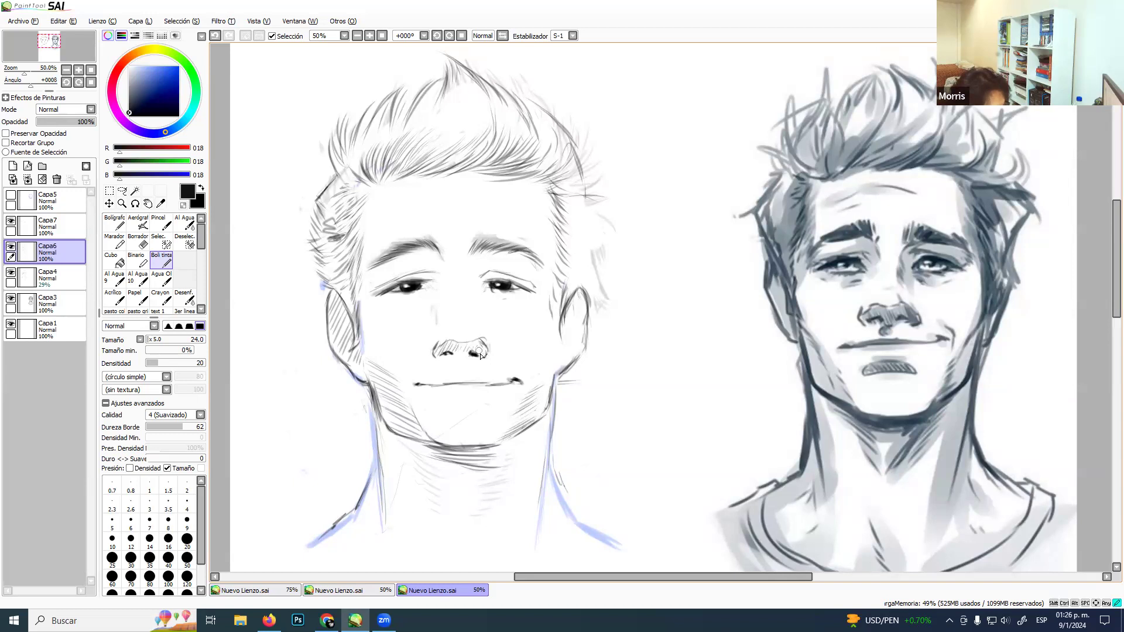
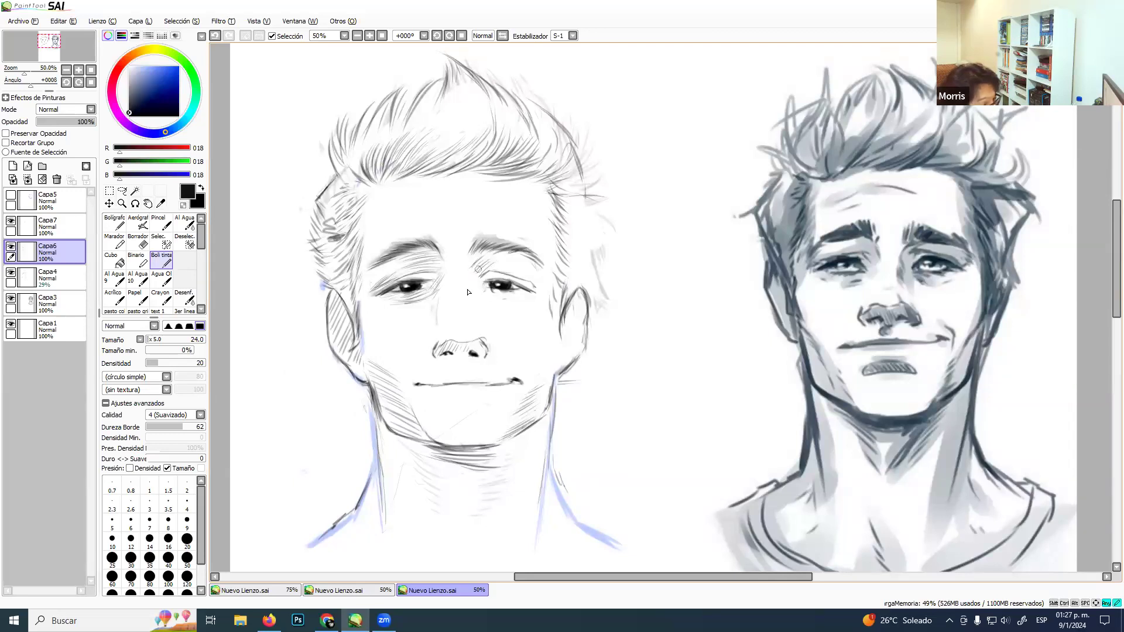
drag(475, 269, 479, 311)
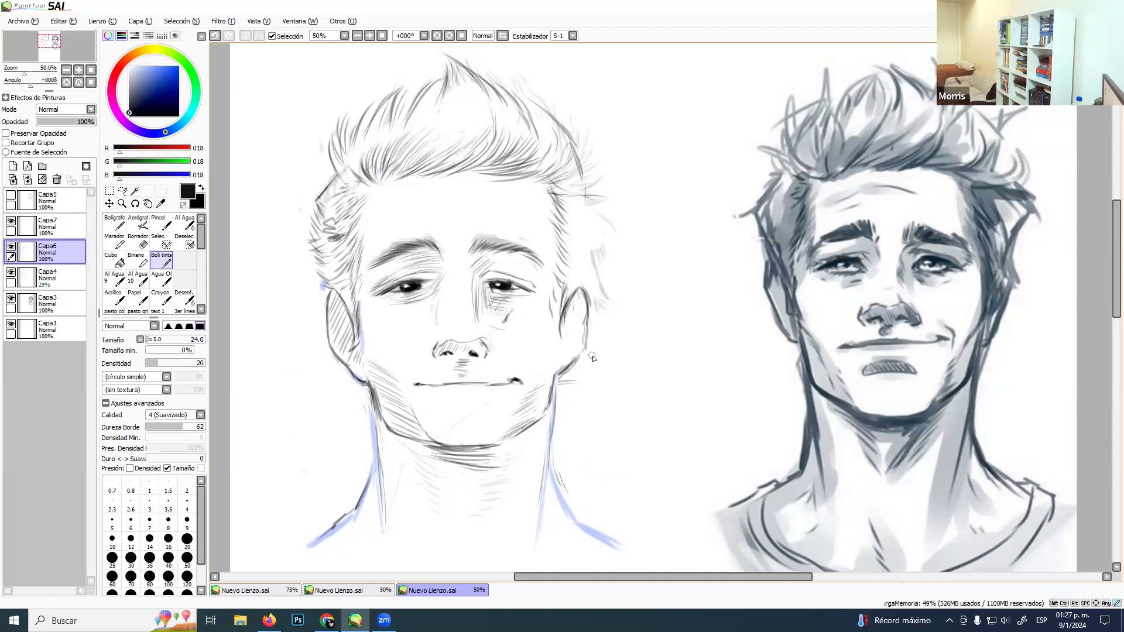
key(e)
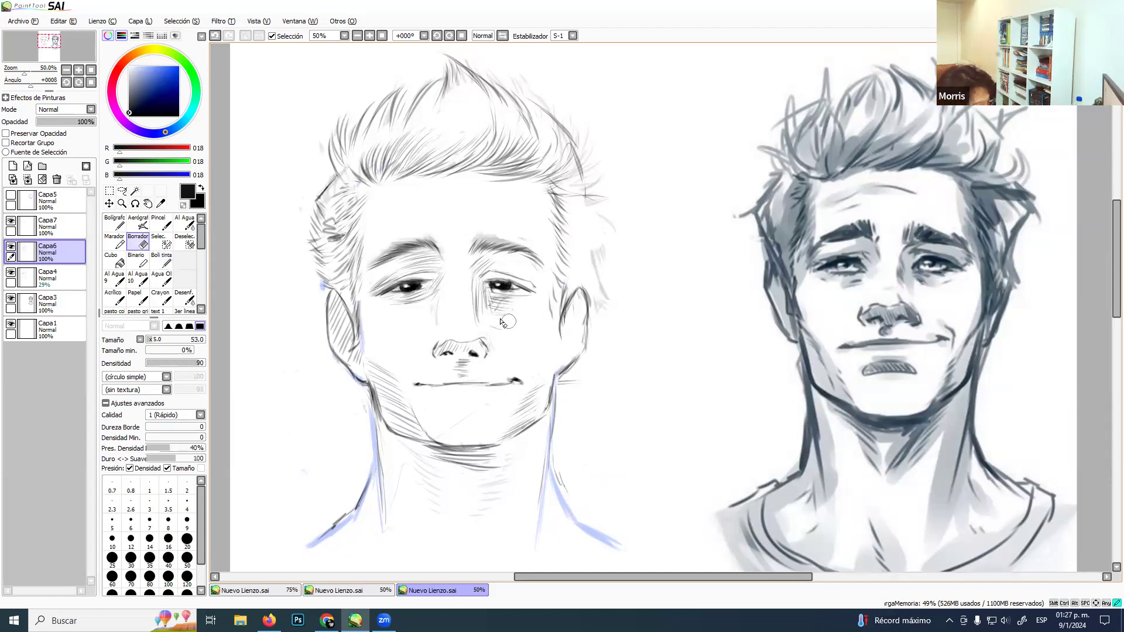
mouse_move(489, 317)
mouse_down()
mouse_move(475, 276)
mouse_move(481, 308)
mouse_move(479, 283)
mouse_move(504, 304)
mouse_up()
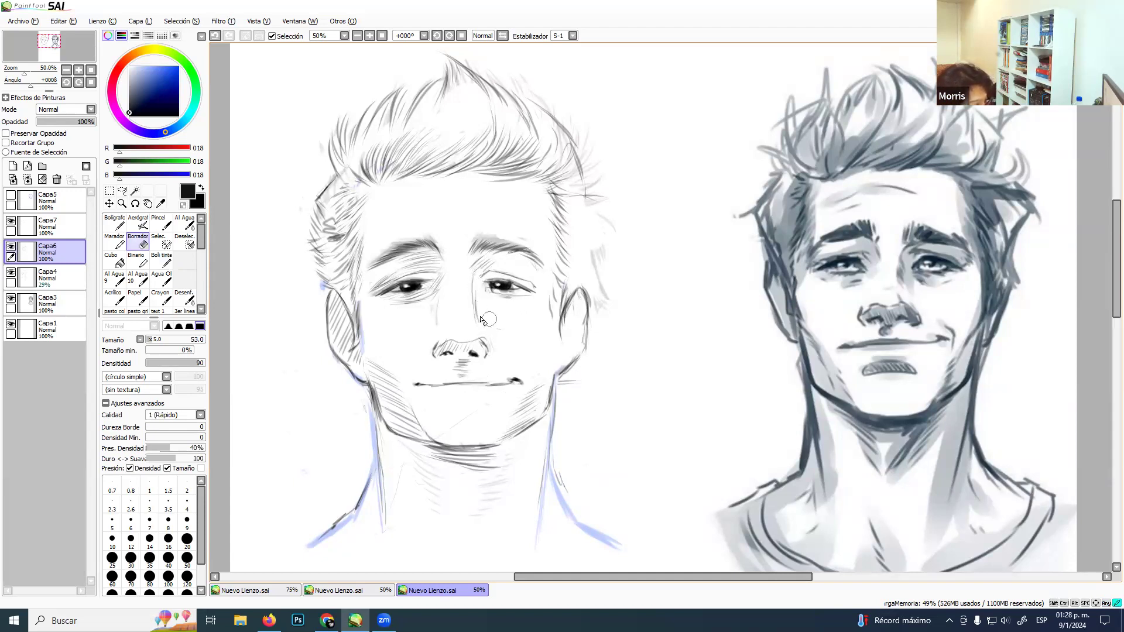
Ink hair strokes down the right-hand temple, draw the inner fold of the right-hand ear and darken the right-hand eyelid.
click(161, 261)
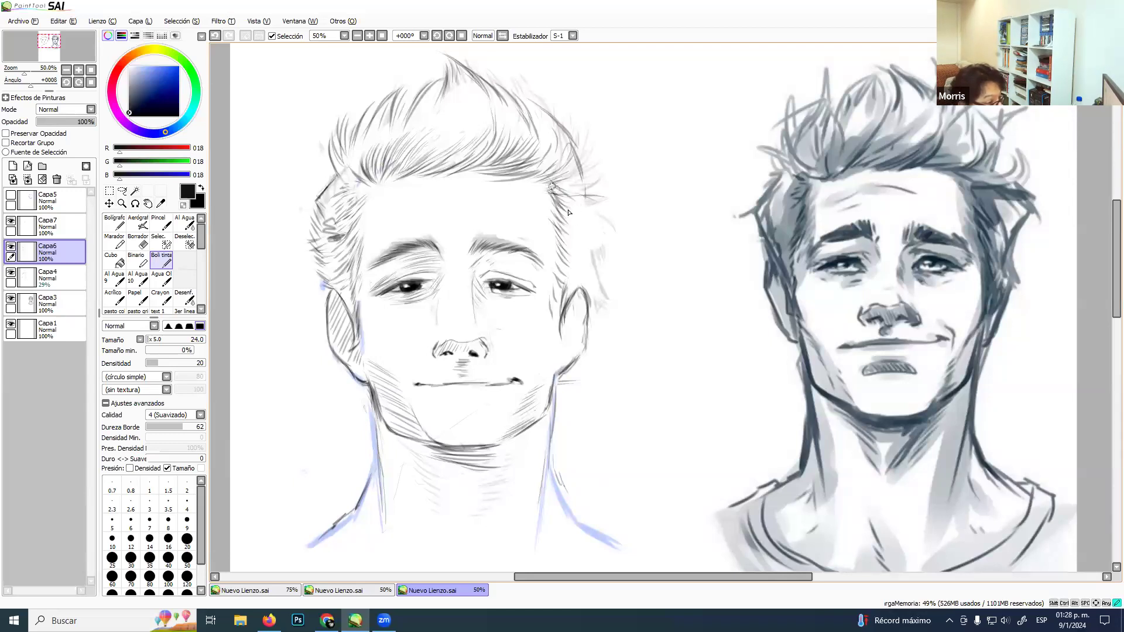
mouse_move(553, 214)
mouse_down()
mouse_move(580, 257)
mouse_move(565, 260)
mouse_up()
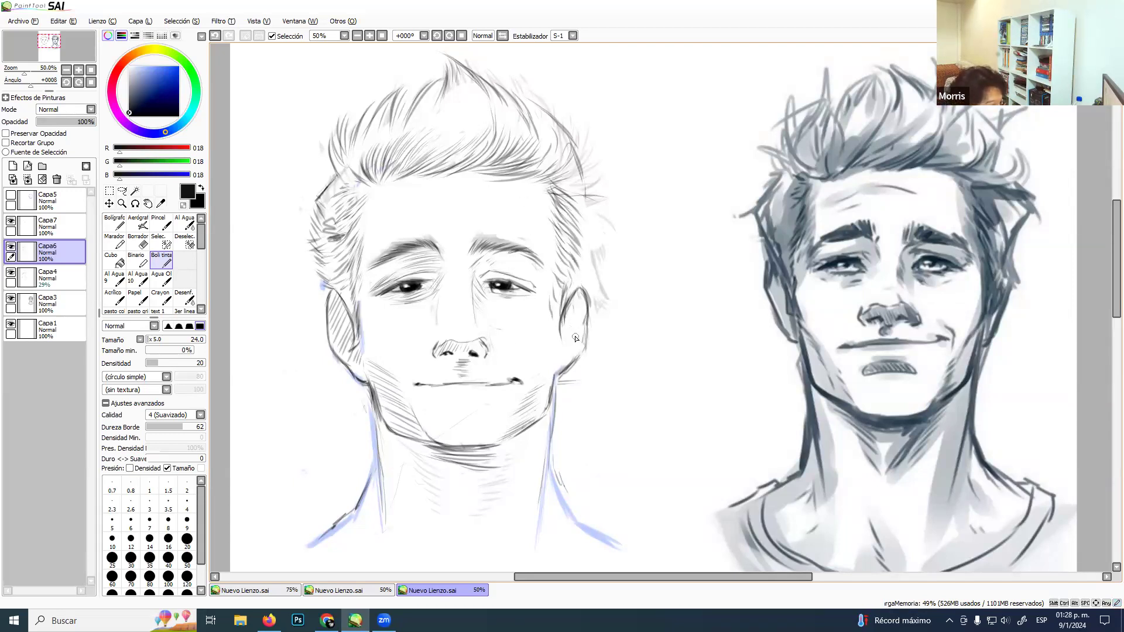
drag(577, 303, 574, 319)
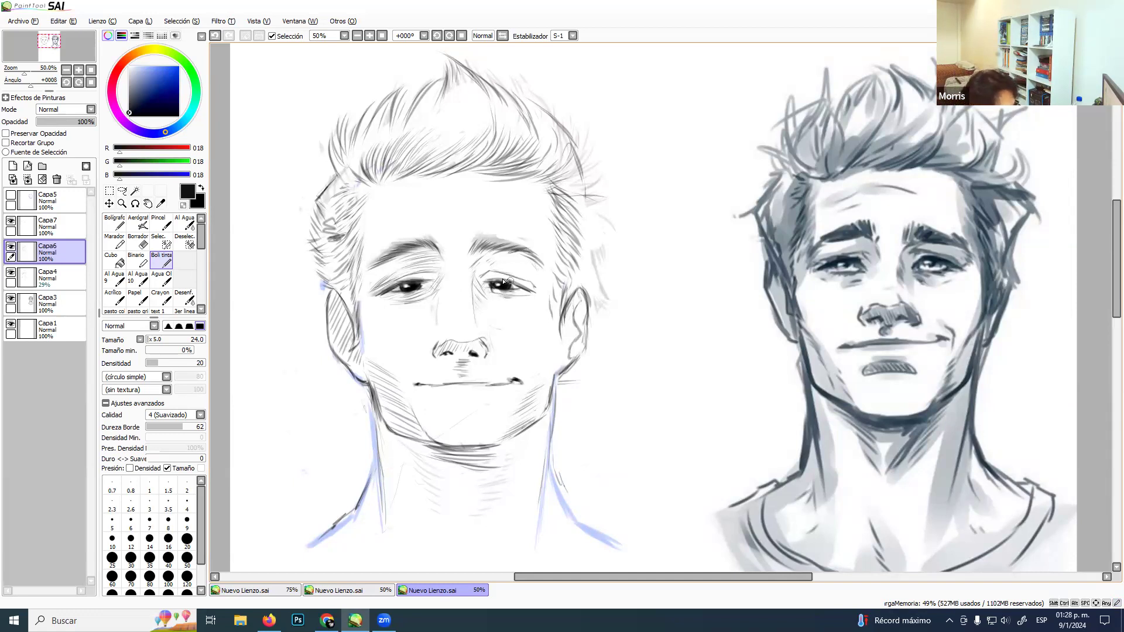
drag(486, 277, 515, 282)
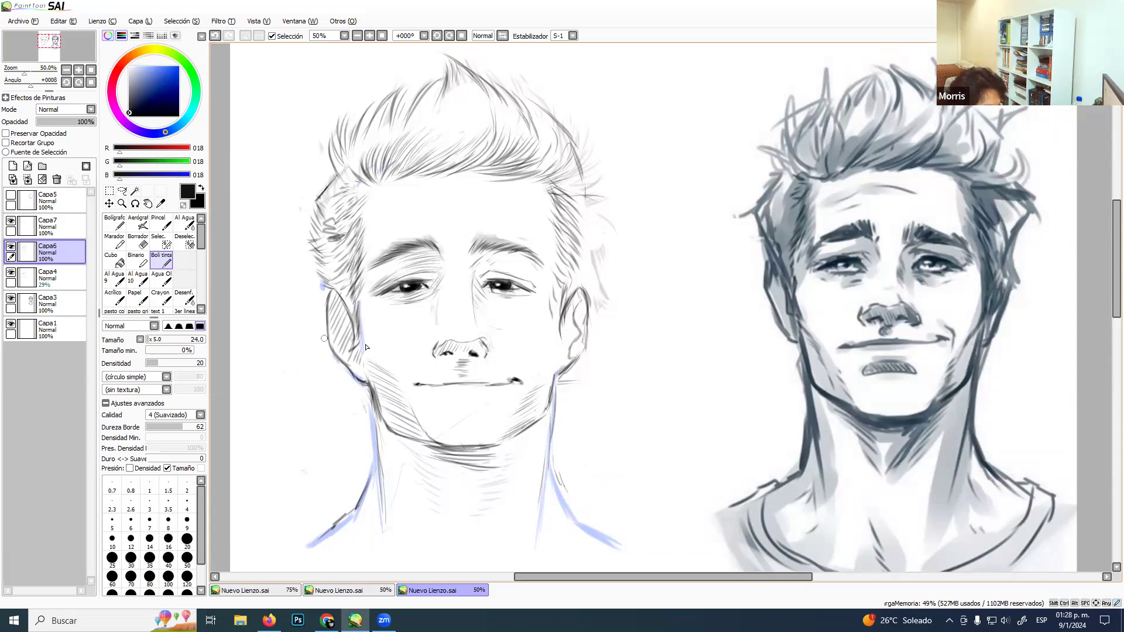
Hatch shadows down both sides of the neck below the jaw and draw the upper and lower lip contours.
drag(380, 419, 406, 451)
mouse_move(377, 427)
mouse_down()
mouse_move(394, 492)
mouse_move(376, 495)
mouse_move(377, 513)
mouse_move(365, 499)
mouse_move(348, 519)
mouse_up()
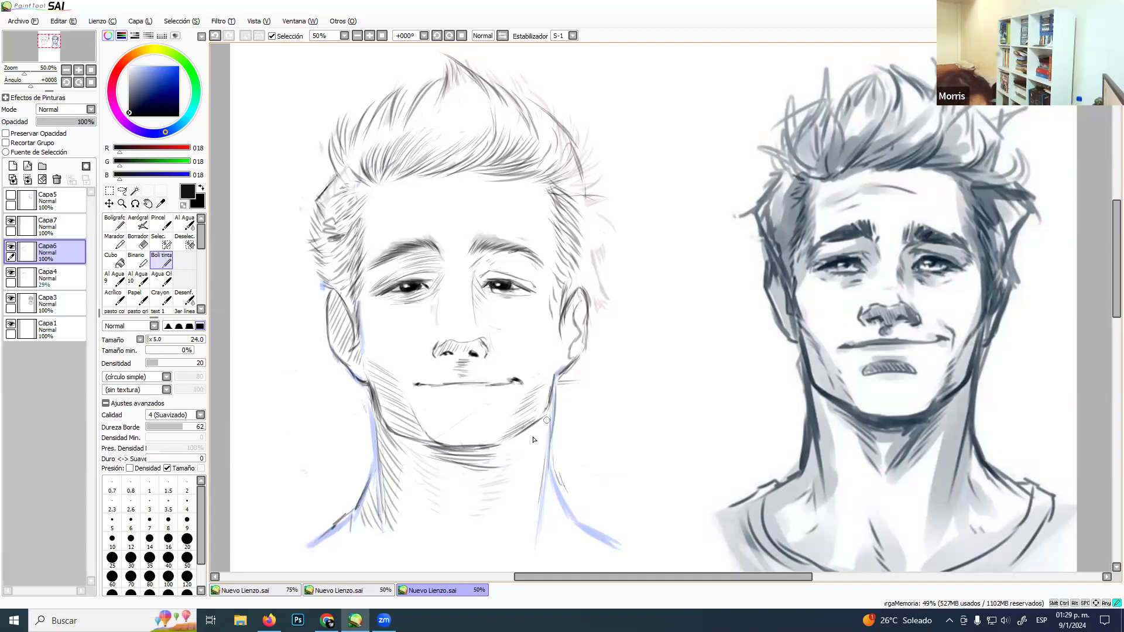
mouse_move(551, 420)
mouse_down()
mouse_move(486, 489)
mouse_move(534, 458)
mouse_move(483, 495)
mouse_move(518, 478)
mouse_move(487, 502)
mouse_move(522, 494)
mouse_move(484, 540)
mouse_move(498, 539)
mouse_move(514, 509)
mouse_move(464, 563)
mouse_up()
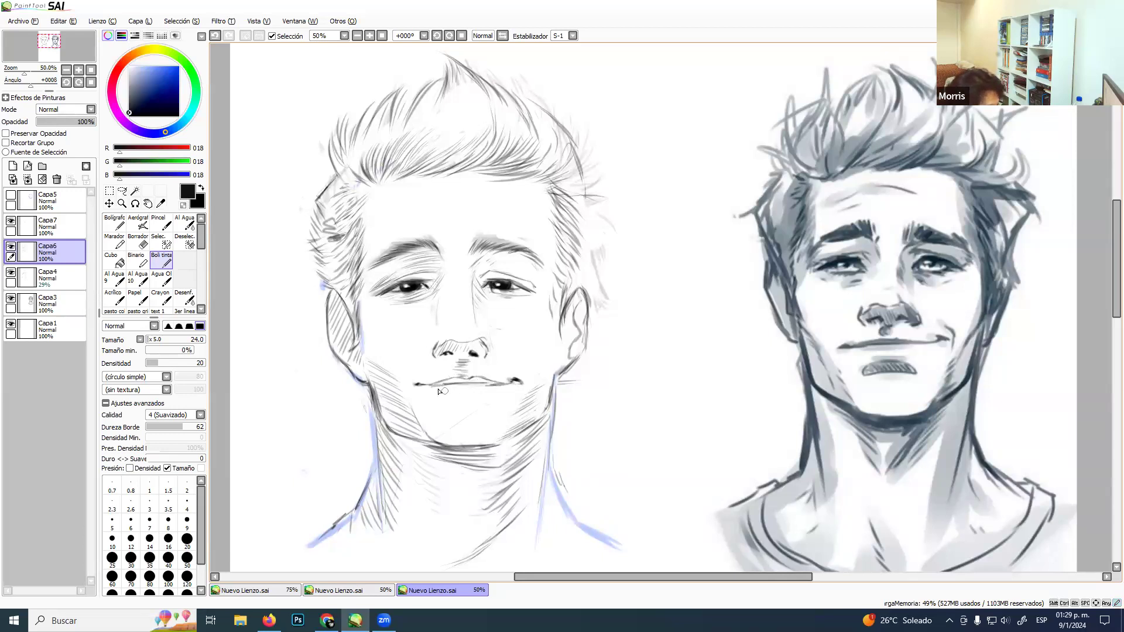
drag(419, 386, 491, 397)
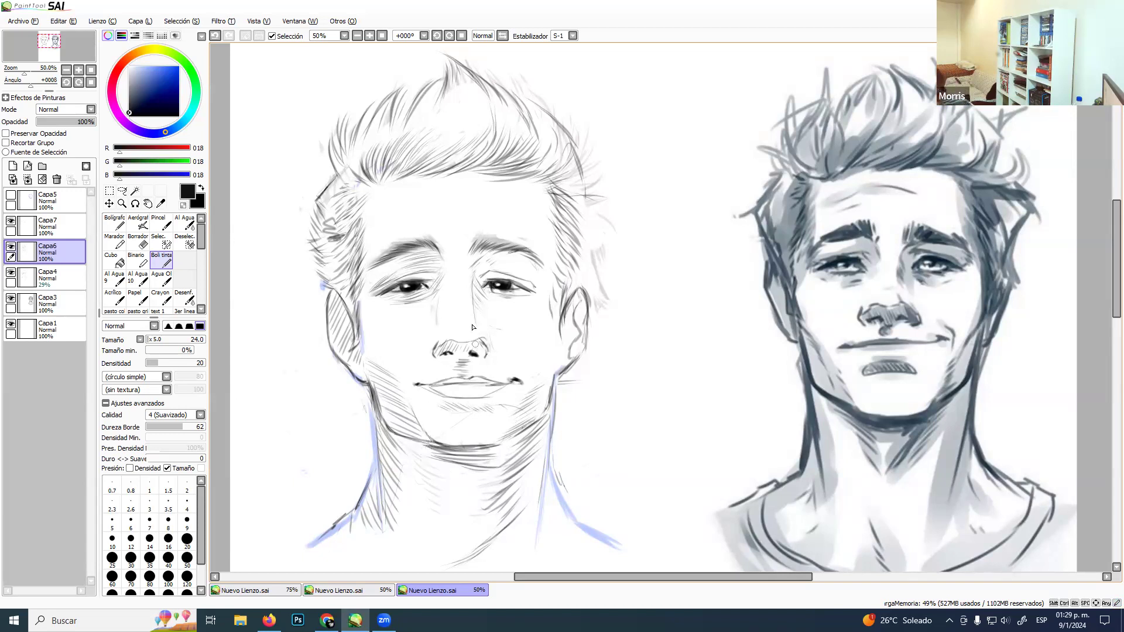
Erase the faint leftover sketch strokes outside the right-hand side of the hair on Capa4.
key(e)
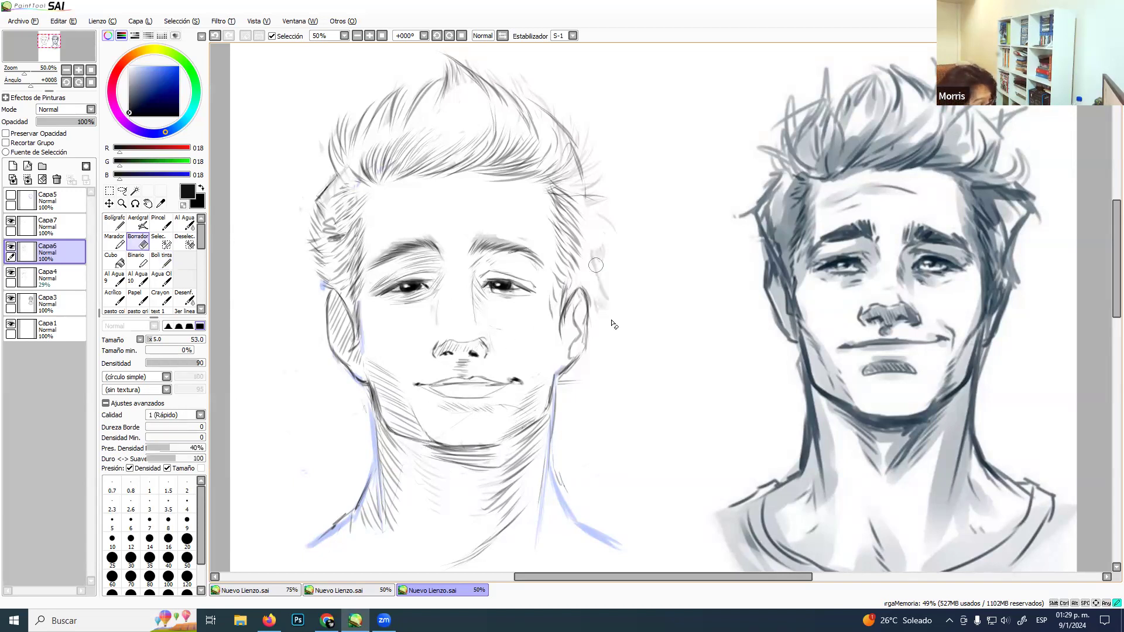
click(82, 274)
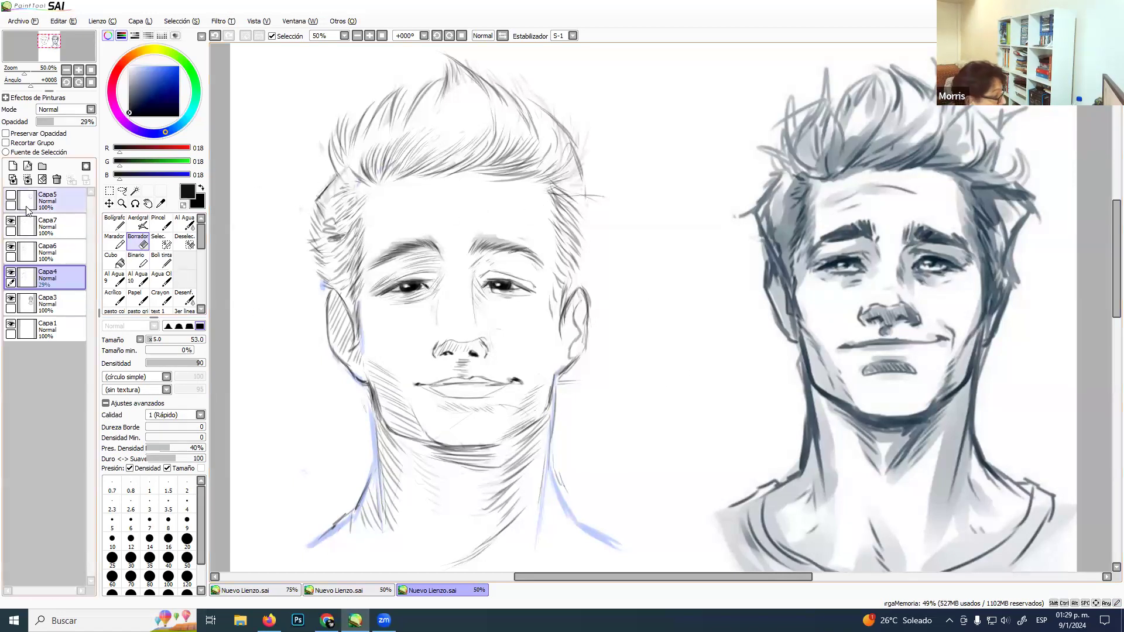
Check the contents of Capa7 and Capa6 by toggling their visibility, and merge Capa7 down into Capa6.
click(11, 221)
click(11, 221)
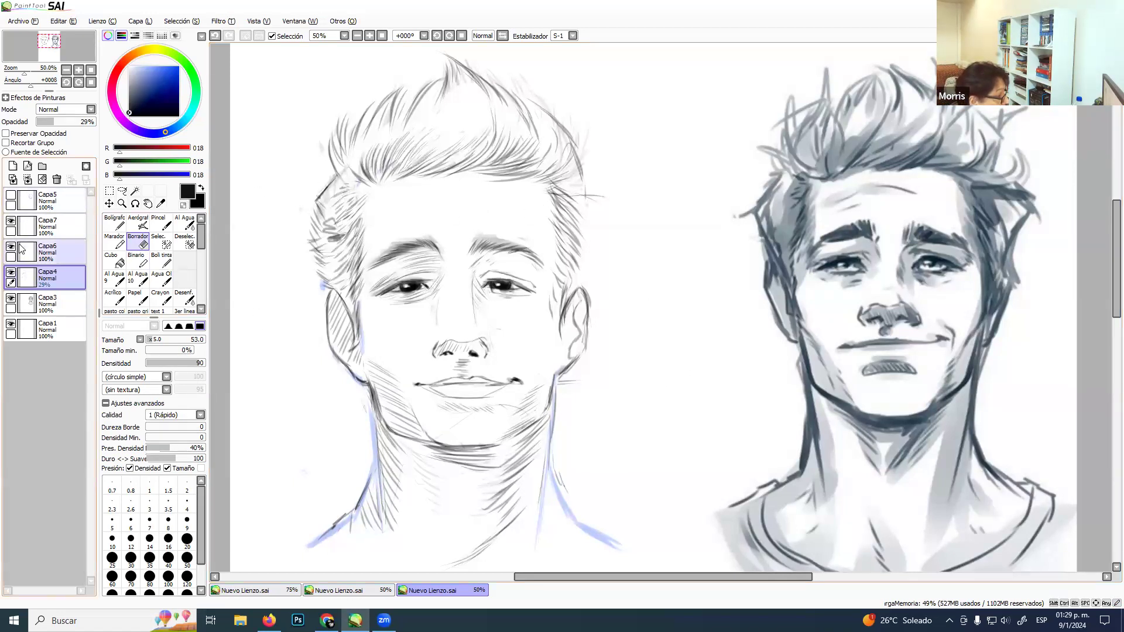
click(19, 251)
click(11, 247)
click(11, 247)
click(53, 227)
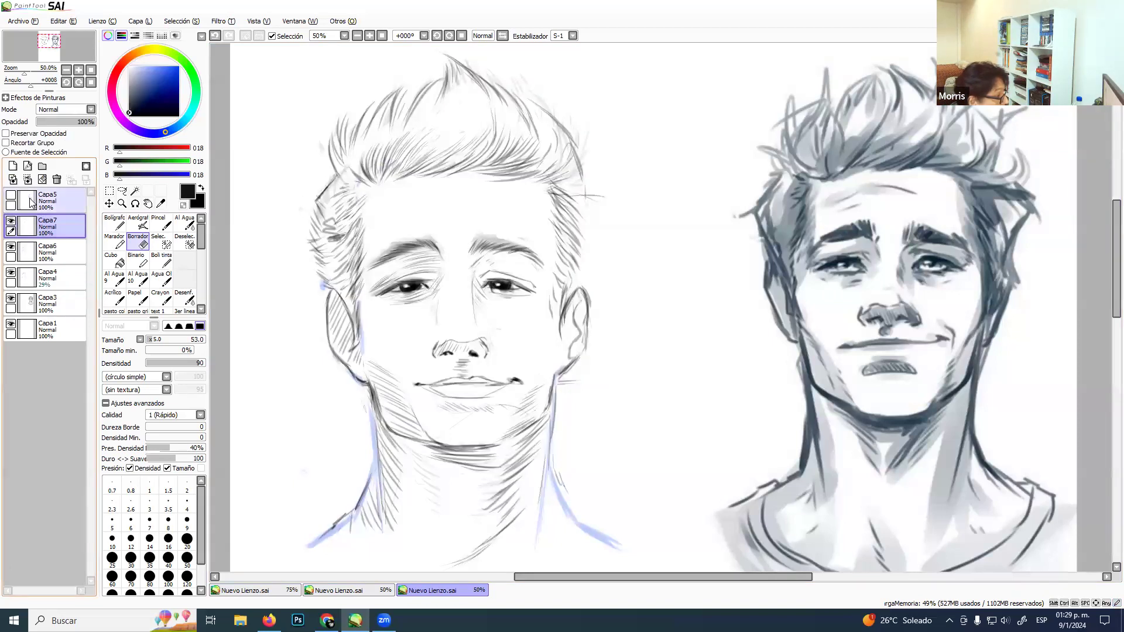
click(27, 179)
Sample the dark color of the left-hand eye and ink extra strokes in the right-hand hair and curved hatching below the chin.
click(159, 264)
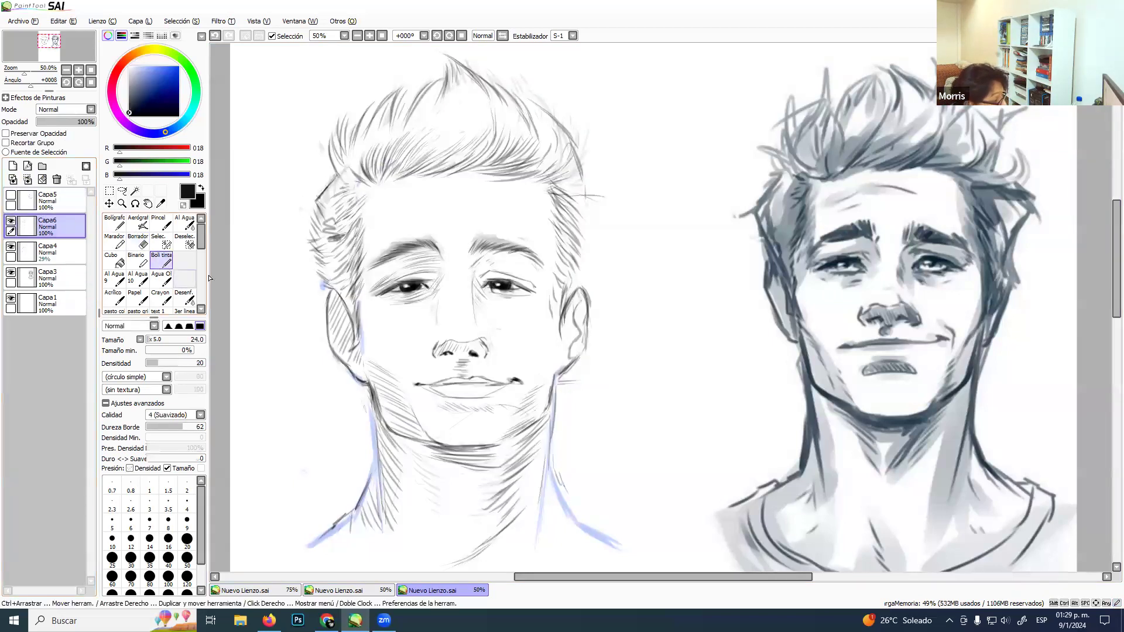
alt+click(421, 285)
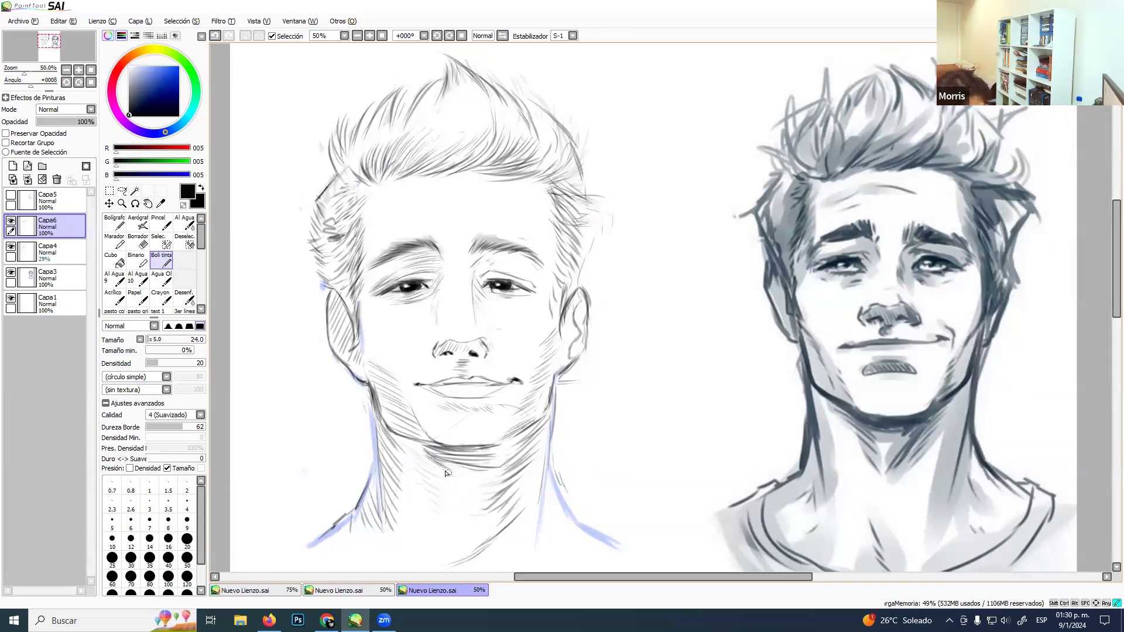
mouse_move(436, 469)
mouse_down()
mouse_move(438, 483)
mouse_move(459, 520)
mouse_up()
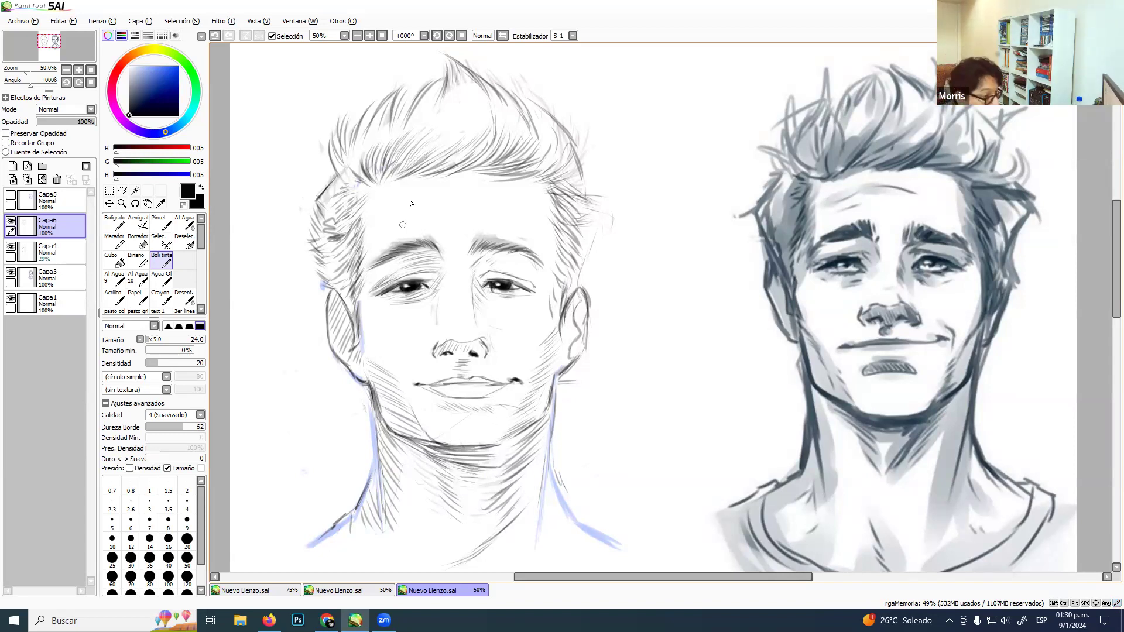
Create a new layer above Capa4 and set the ink pen to black, size 51 and density 10.
click(65, 252)
click(13, 166)
click(129, 116)
ctrl+alt+drag(428, 229, 422, 241)
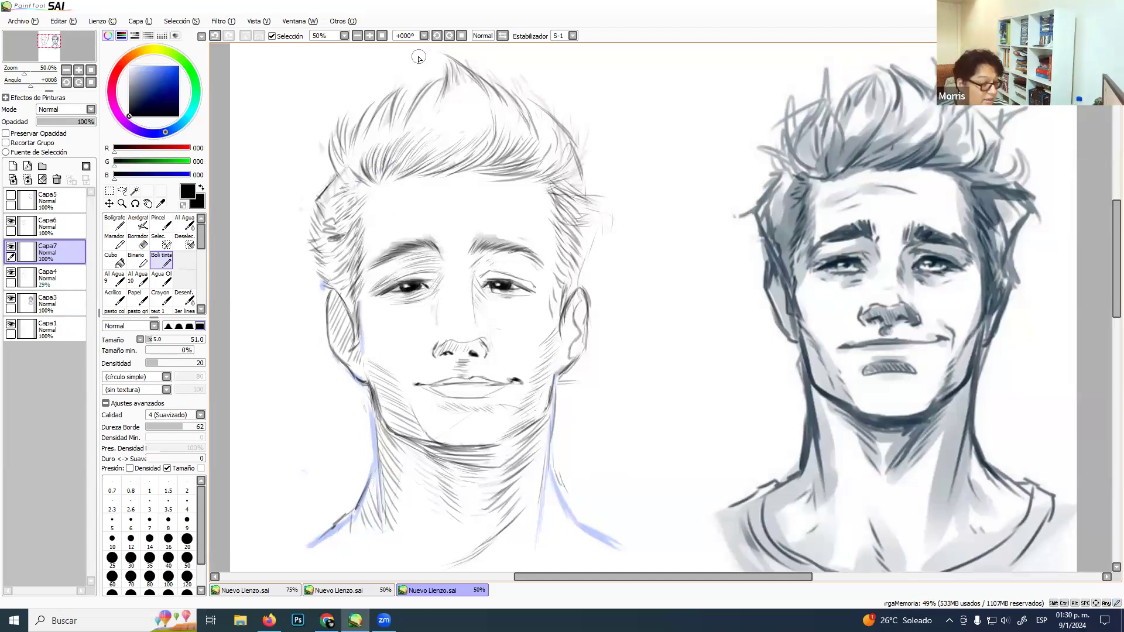
key(1)
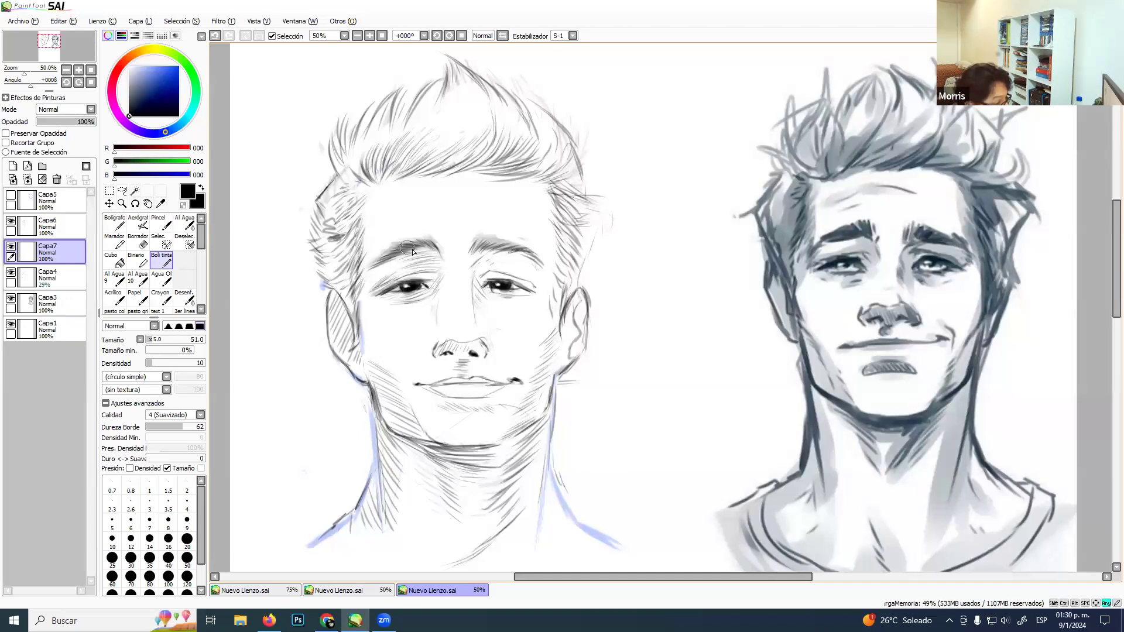
Shade the left-hand eye socket below the brow with the ink pen on Capa7 and soften it with the blur brush.
mouse_move(422, 272)
mouse_down()
mouse_move(413, 259)
mouse_move(412, 273)
mouse_move(429, 276)
mouse_move(428, 255)
mouse_move(413, 270)
mouse_move(425, 258)
mouse_move(429, 277)
mouse_move(400, 274)
mouse_move(440, 266)
mouse_move(404, 268)
mouse_move(422, 273)
mouse_up()
click(185, 297)
click(162, 261)
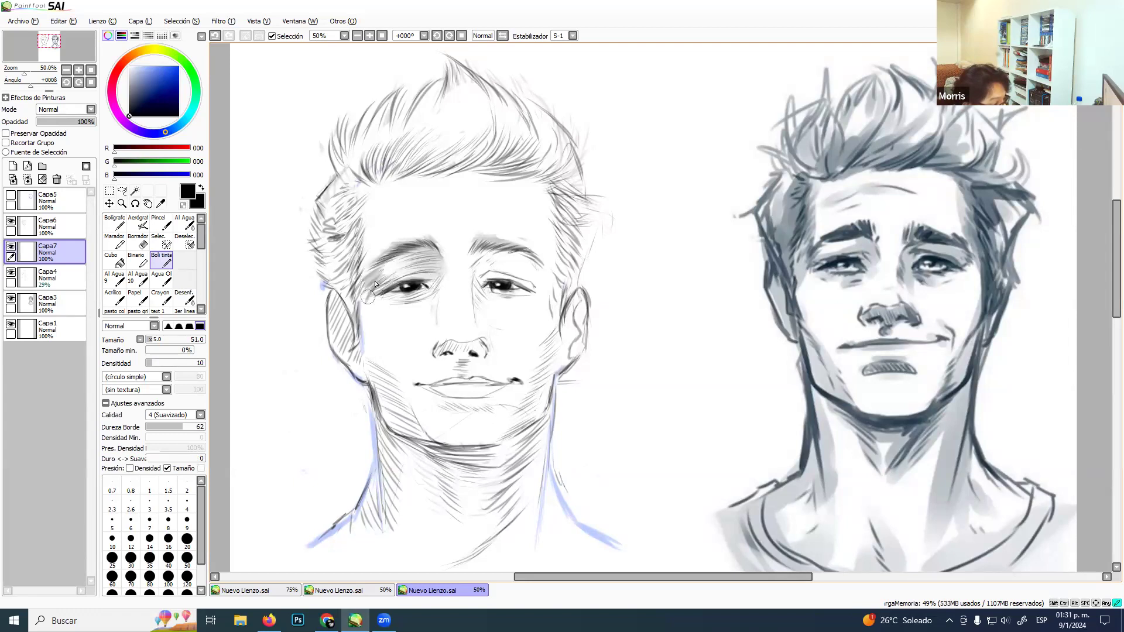
click(190, 303)
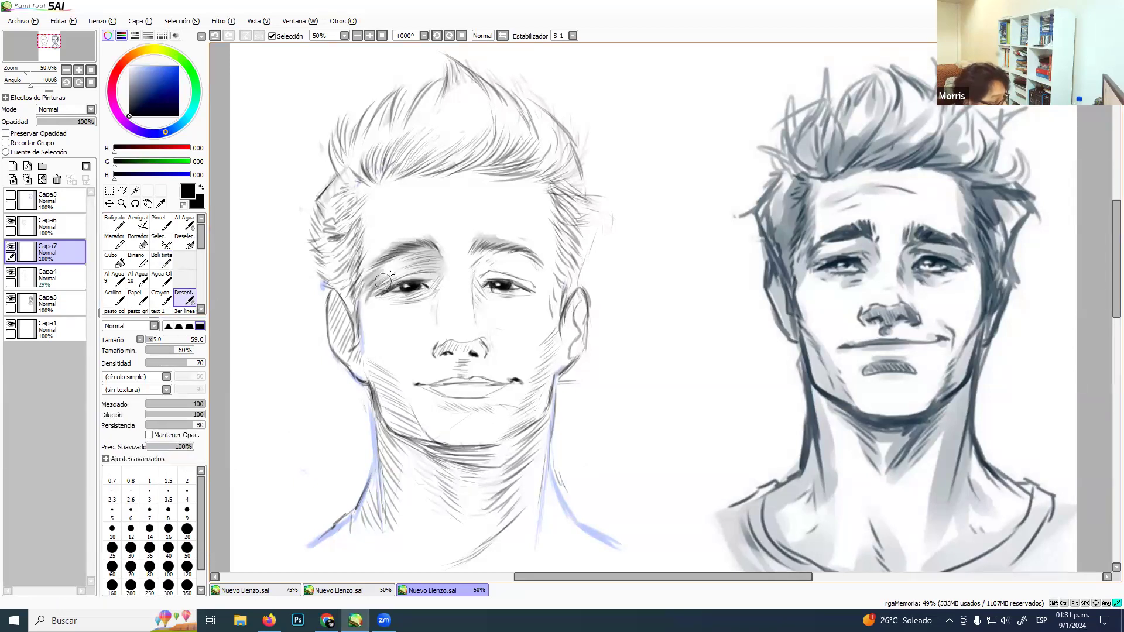
mouse_move(369, 279)
mouse_down()
mouse_move(374, 289)
mouse_move(394, 263)
mouse_up()
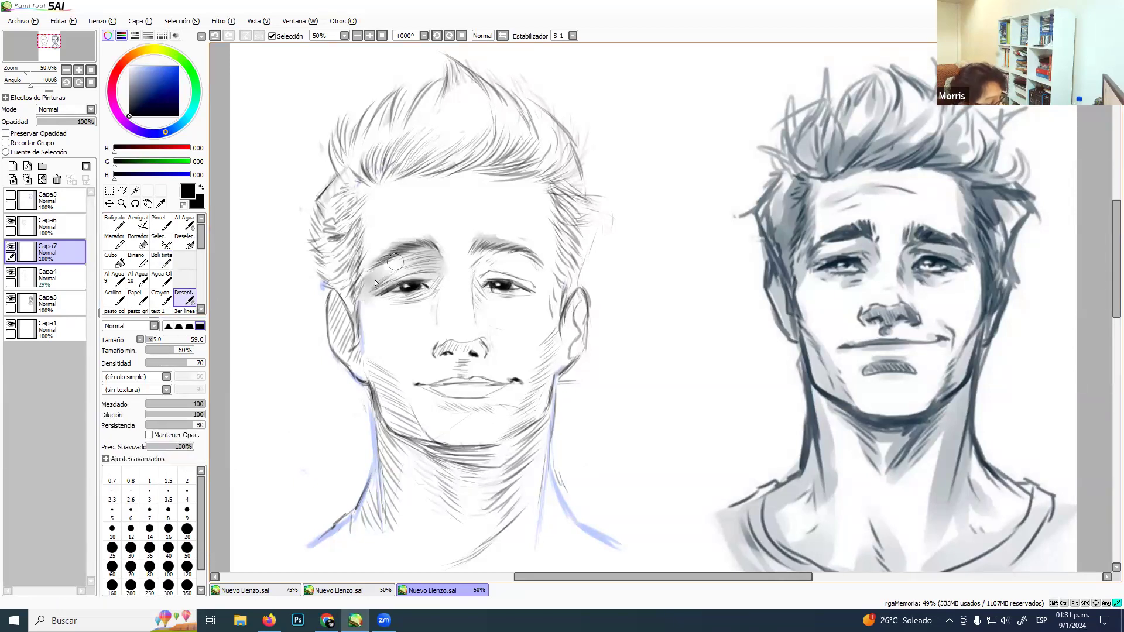
Shade the left-hand temple along the hairline with the ink pen and blend the strokes with the blur brush.
click(162, 261)
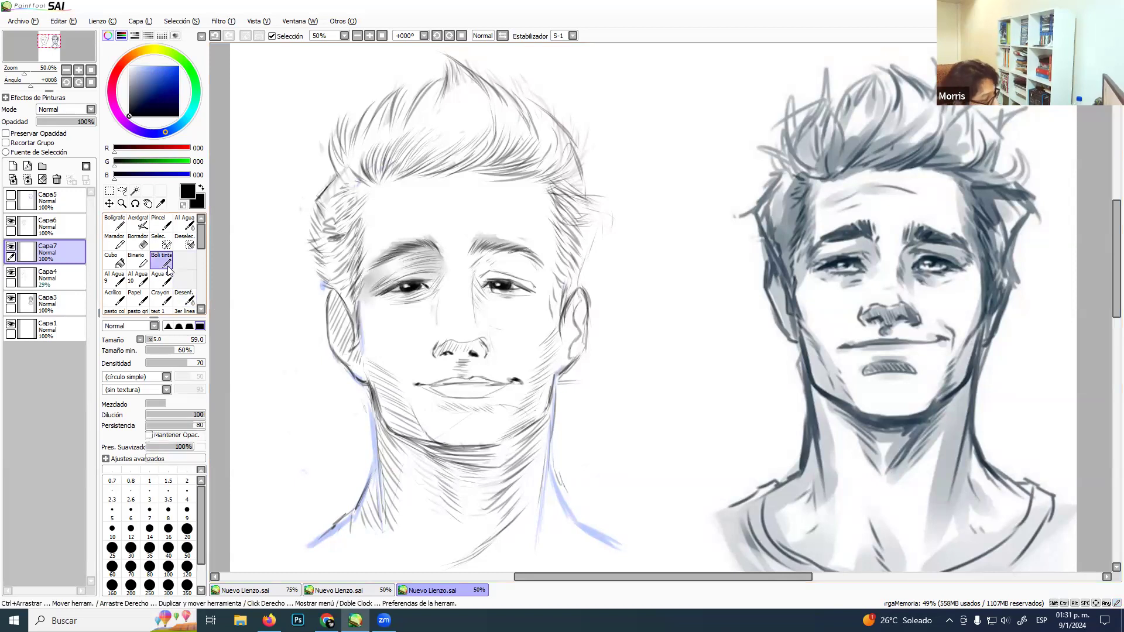
drag(369, 266, 373, 251)
mouse_move(365, 262)
mouse_down()
mouse_move(374, 183)
mouse_move(373, 226)
mouse_up()
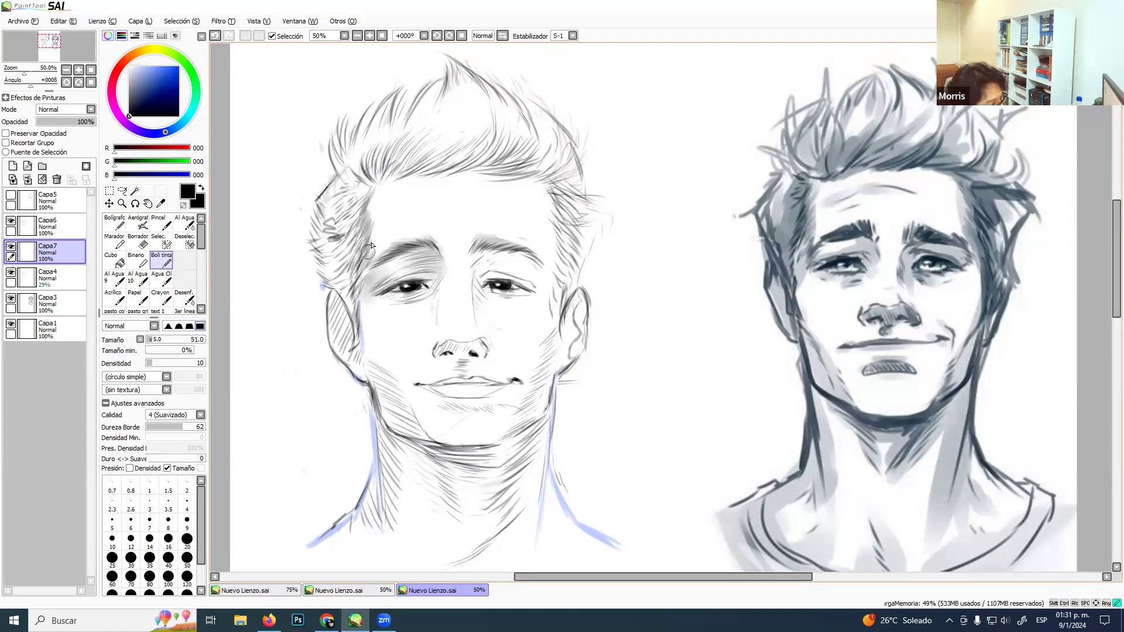
click(184, 298)
drag(356, 269, 368, 195)
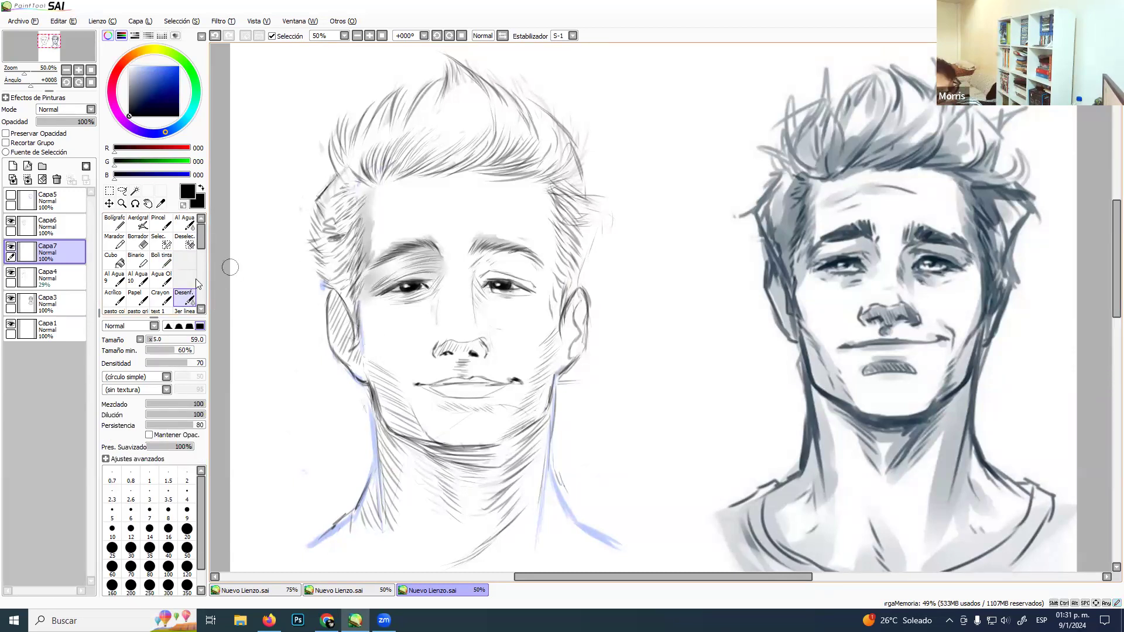
Add light ink shading along the face edge beside the left-hand ear.
click(158, 262)
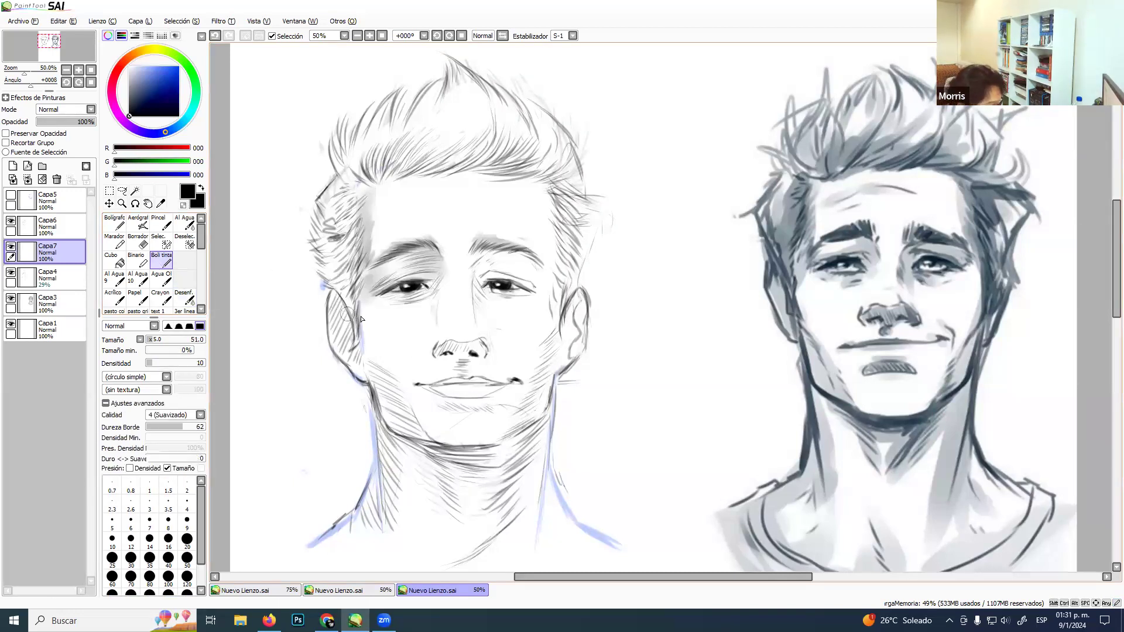
drag(370, 353, 359, 337)
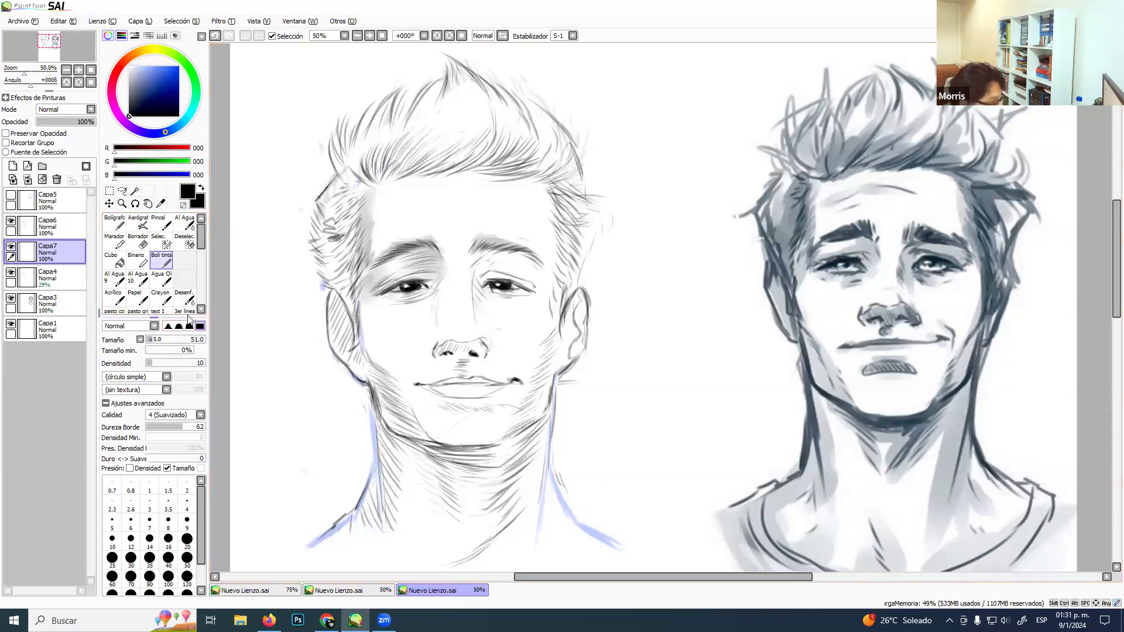
click(185, 299)
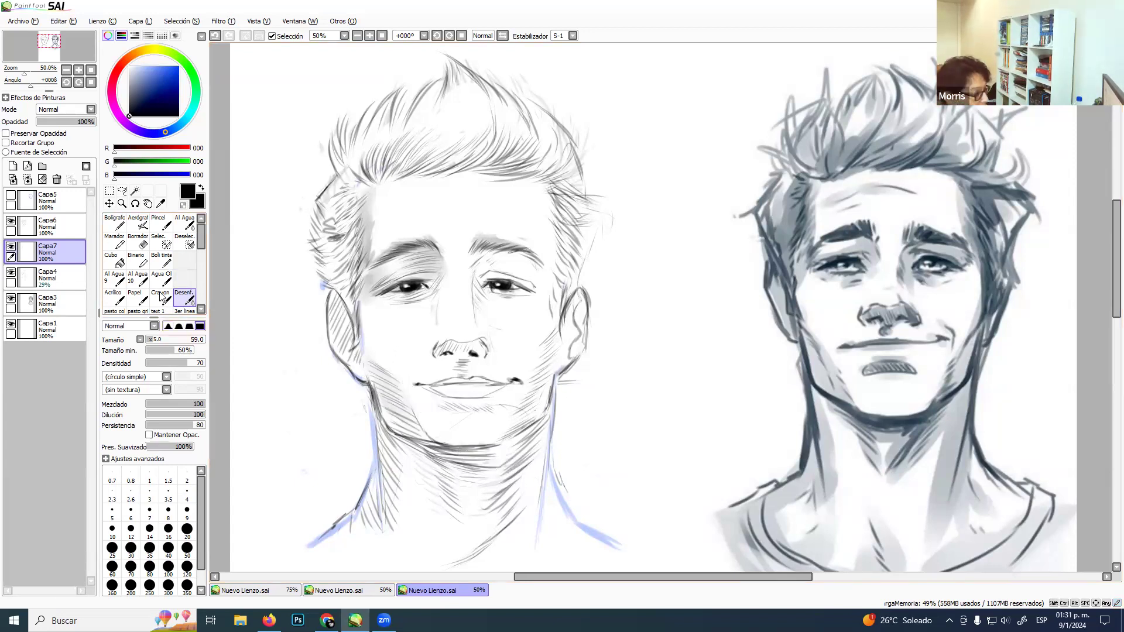
Shade the underside of the nose around the nostrils and soften it with the blur brush at size 43.
click(161, 261)
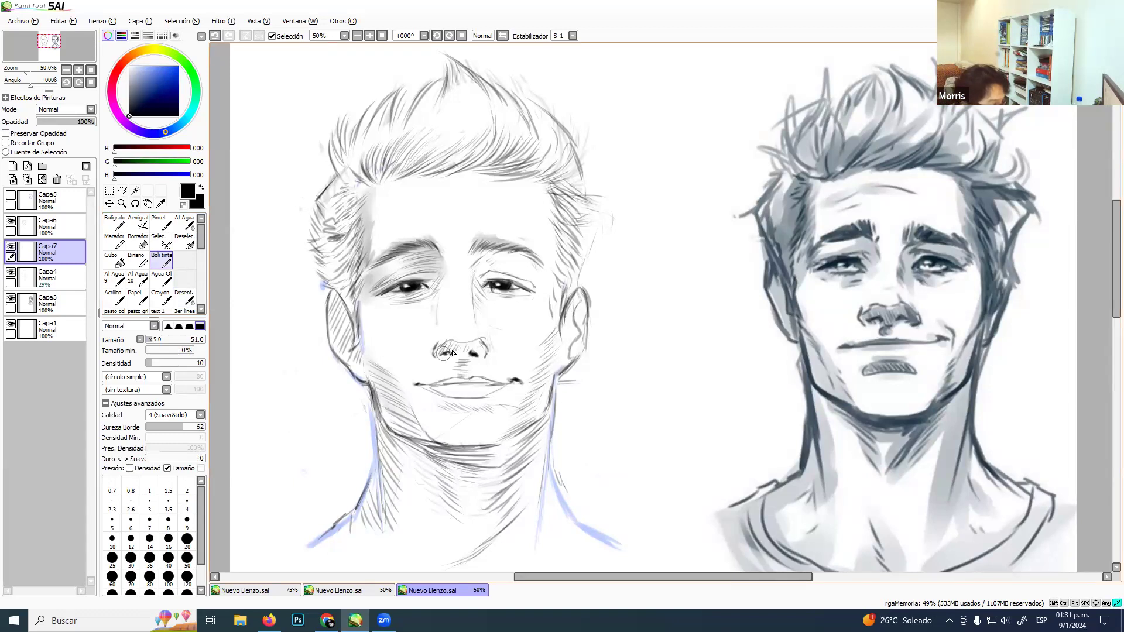
drag(439, 350, 479, 342)
click(186, 297)
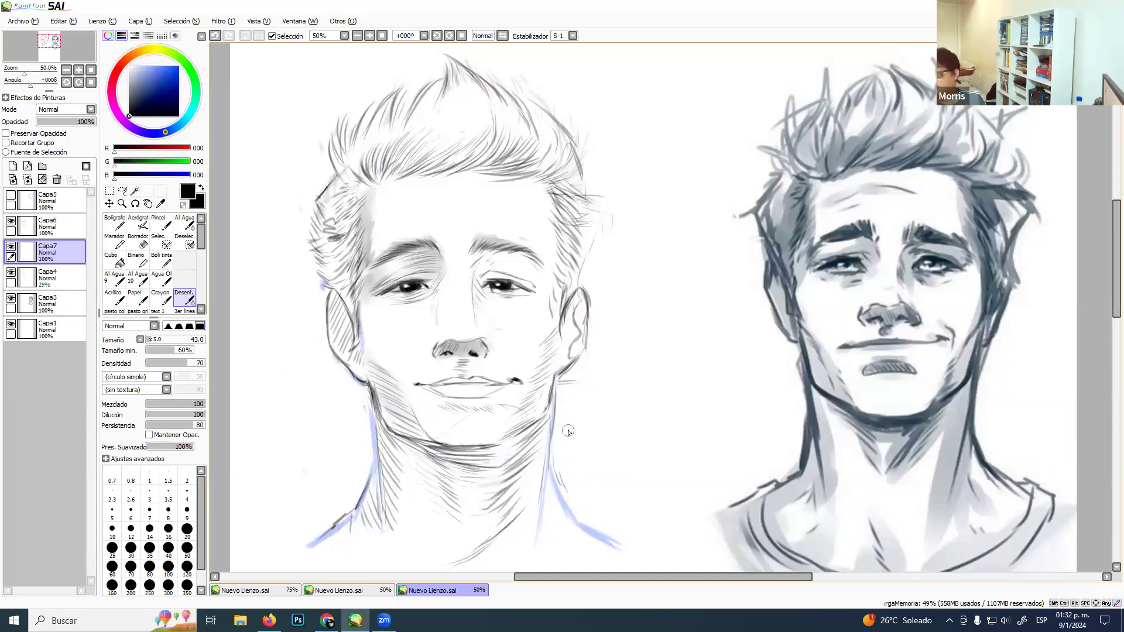
Shade the right-hand eyelid and socket below the brow, and blend the tone with the blur brush.
click(170, 260)
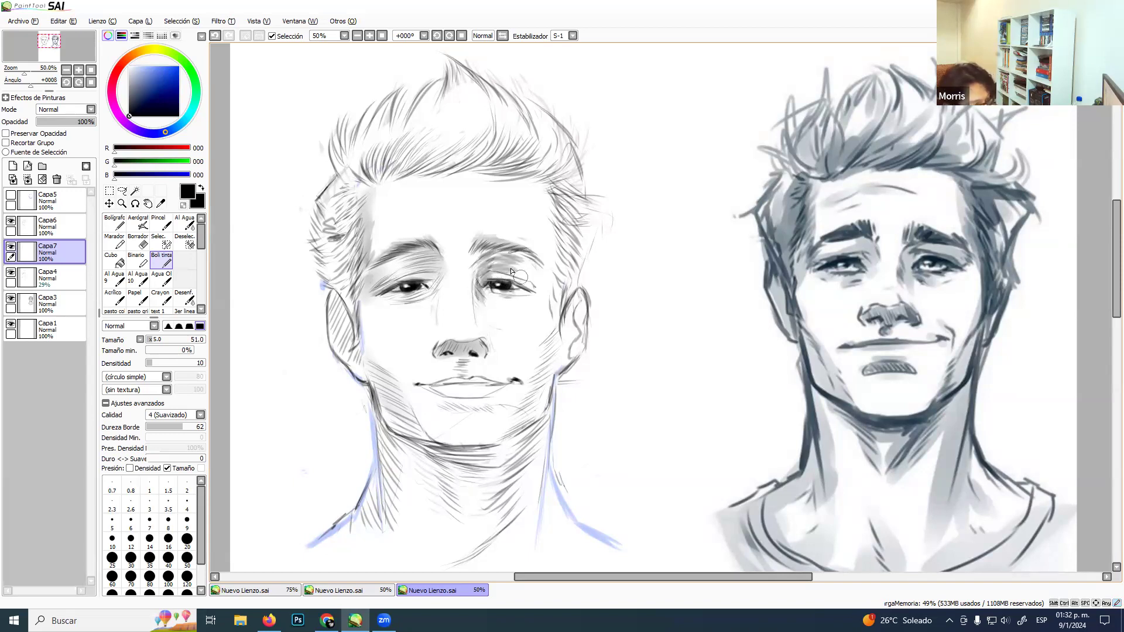
click(185, 300)
mouse_move(495, 266)
mouse_down()
mouse_move(517, 255)
mouse_move(490, 278)
mouse_move(536, 281)
mouse_up()
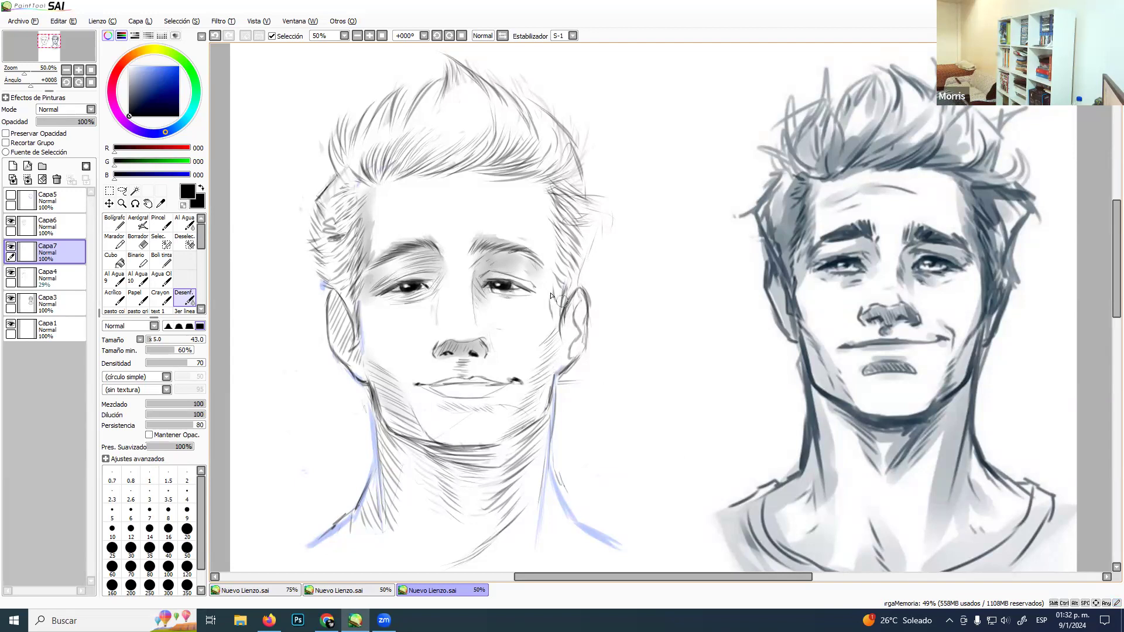
Shade the side of the nose bridge from the right-hand eye's inner corner downward, and blend it smooth.
click(166, 265)
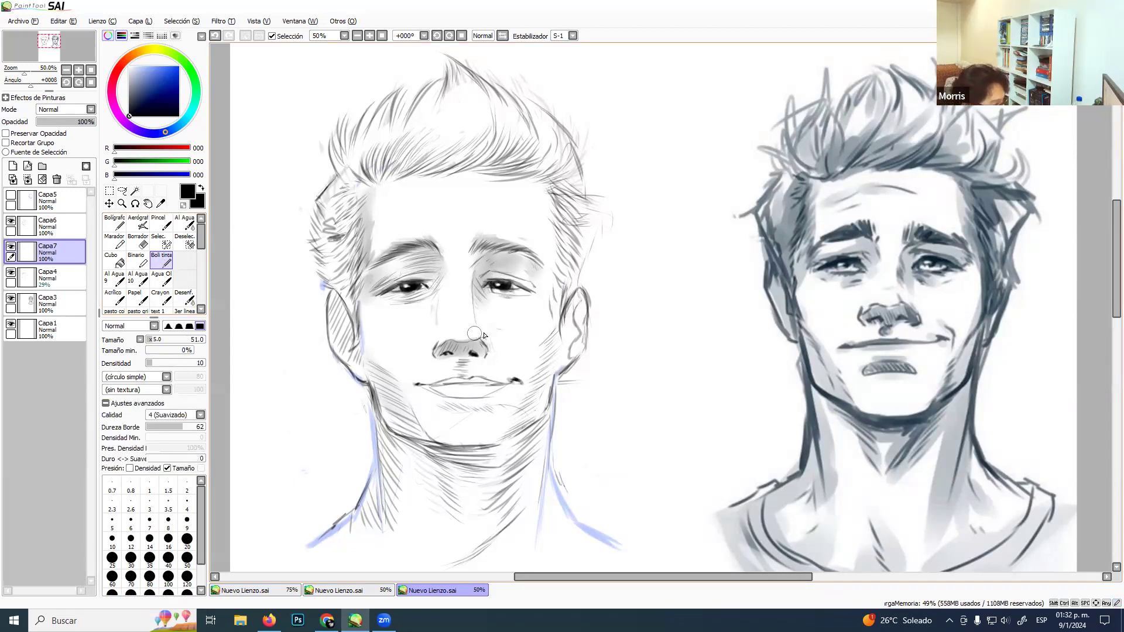
drag(472, 304, 470, 286)
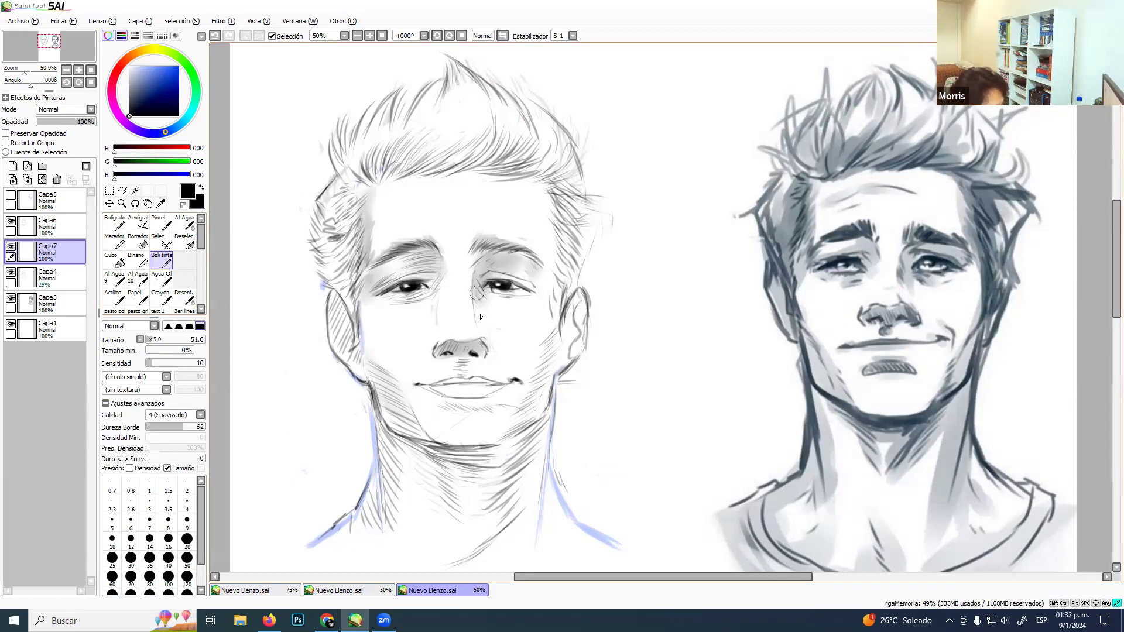
drag(481, 291, 488, 327)
mouse_move(480, 293)
mouse_down()
mouse_move(493, 325)
mouse_move(480, 289)
mouse_up()
click(184, 299)
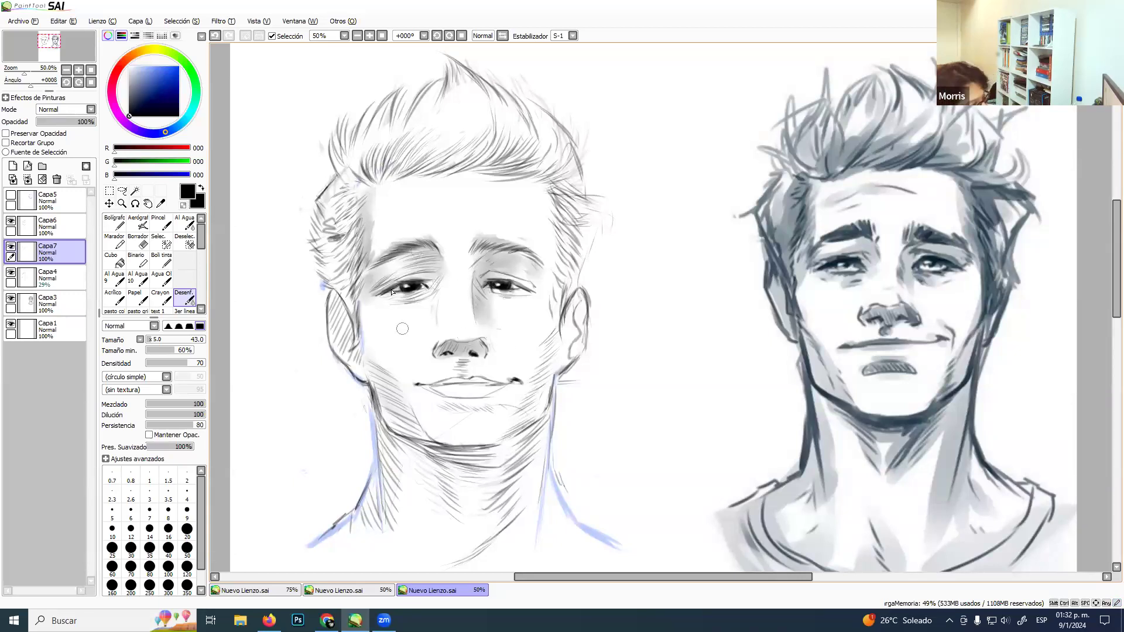
Add ink shading beneath both eyes and soften it with the blur brush.
click(161, 260)
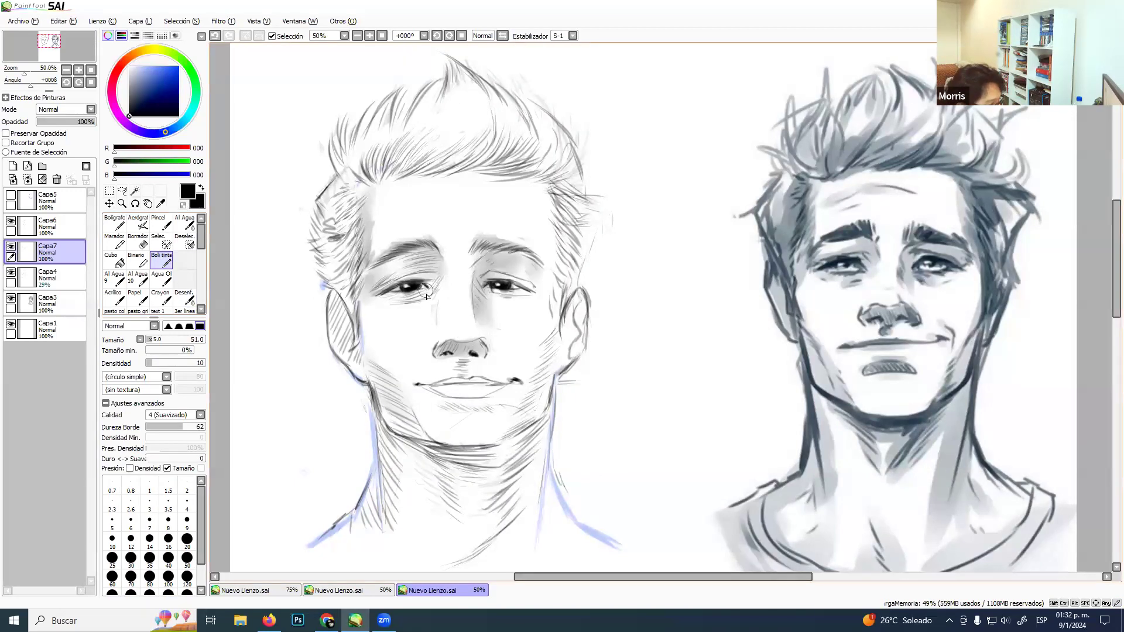
drag(419, 293, 424, 288)
mouse_move(498, 298)
mouse_down()
mouse_move(532, 293)
mouse_move(505, 293)
mouse_up()
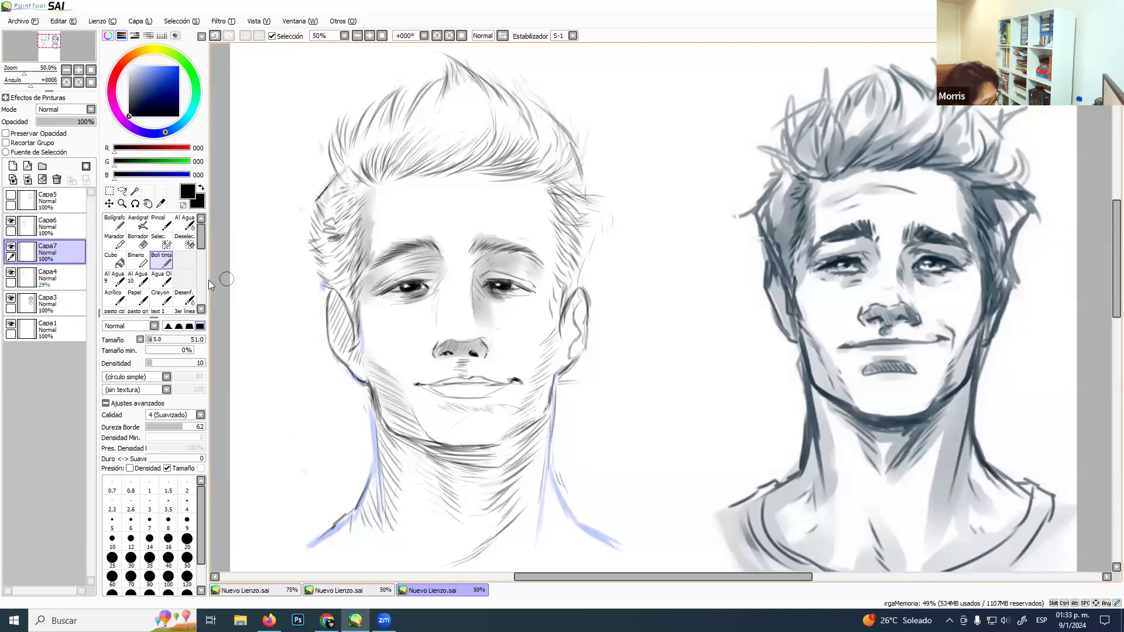
click(185, 298)
drag(398, 302, 424, 293)
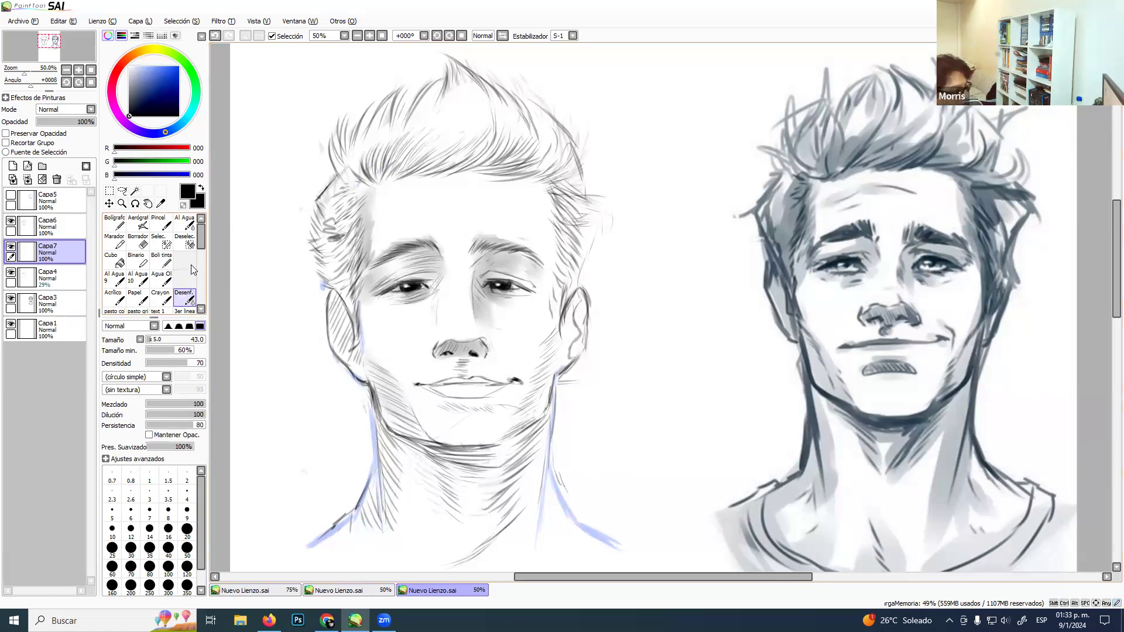
Shade the upper and lower lips with the ink pen and blend them with the blur brush.
click(165, 263)
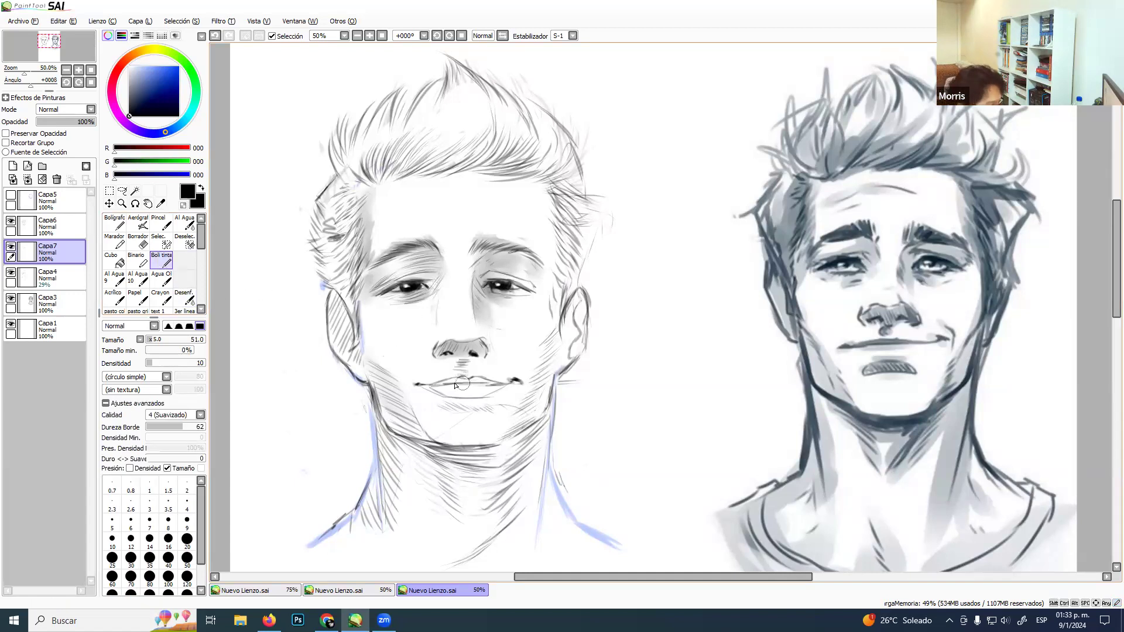
mouse_move(445, 381)
mouse_down()
mouse_move(433, 384)
mouse_move(495, 381)
mouse_move(434, 386)
mouse_move(492, 389)
mouse_up()
click(184, 298)
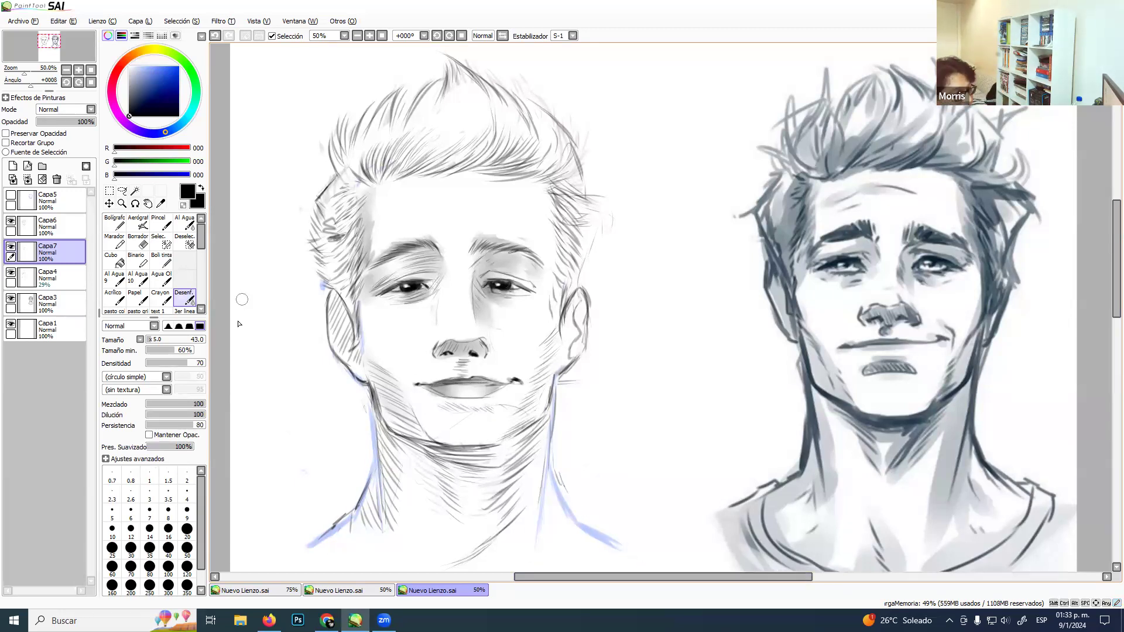
Shade the left-hand side hair and sideburn down to the ear with the size 51 ink pen.
click(162, 260)
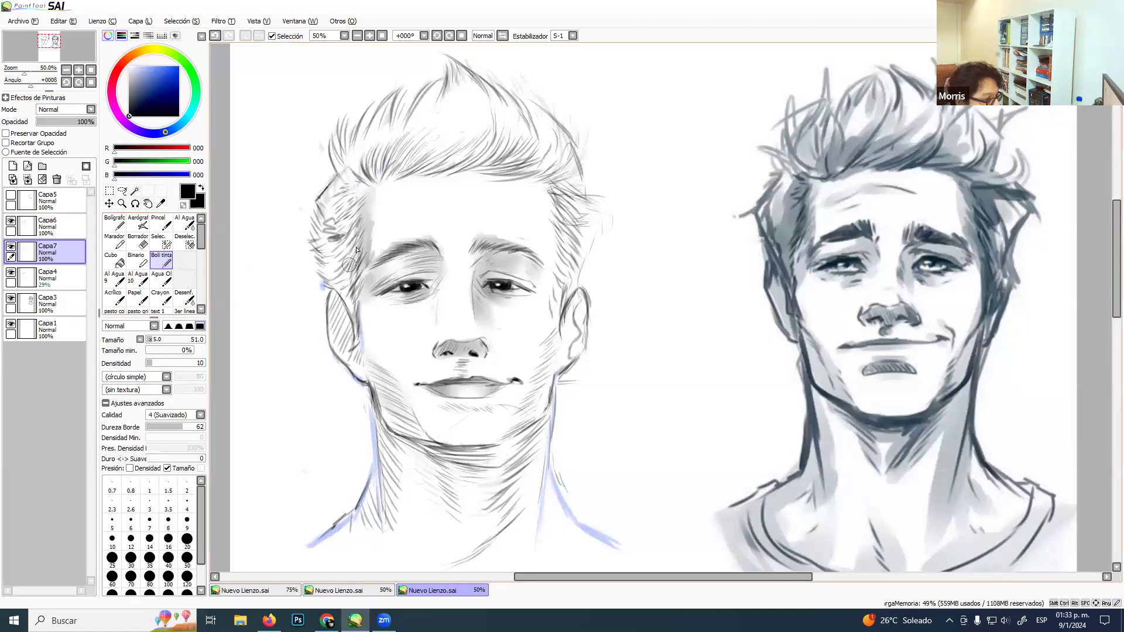
mouse_move(357, 205)
mouse_down()
mouse_move(336, 219)
mouse_move(365, 195)
mouse_move(326, 239)
mouse_move(357, 214)
mouse_up()
mouse_move(358, 258)
mouse_down()
mouse_move(354, 219)
mouse_move(358, 266)
mouse_up()
drag(351, 313, 360, 279)
drag(354, 348, 364, 293)
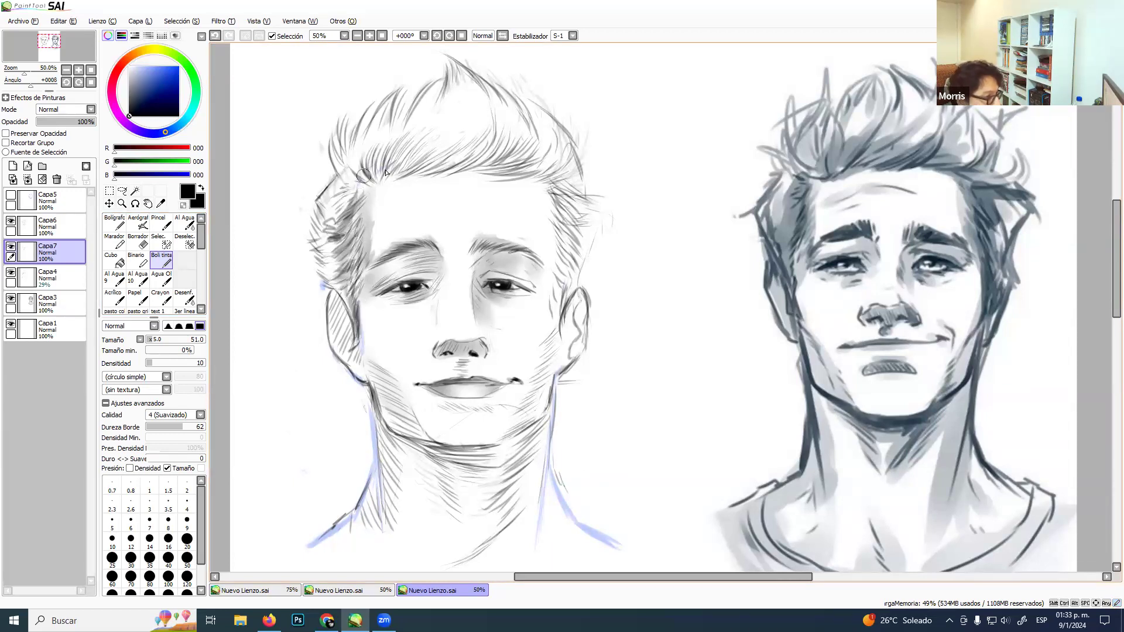
Shade the roots of the swept-up hair along the forehead and down the right-hand sideburn.
mouse_move(373, 182)
mouse_down()
mouse_move(399, 144)
mouse_move(385, 185)
mouse_move(430, 135)
mouse_move(399, 160)
mouse_move(396, 177)
mouse_move(465, 128)
mouse_up()
mouse_move(404, 170)
mouse_down()
mouse_move(473, 141)
mouse_move(483, 114)
mouse_up()
mouse_move(437, 173)
mouse_down()
mouse_move(486, 117)
mouse_move(497, 145)
mouse_move(518, 137)
mouse_move(510, 132)
mouse_up()
mouse_move(491, 171)
mouse_down()
mouse_move(506, 139)
mouse_move(545, 126)
mouse_up()
mouse_move(528, 178)
mouse_down()
mouse_move(557, 130)
mouse_move(553, 161)
mouse_move(572, 177)
mouse_up()
mouse_move(546, 216)
mouse_down()
mouse_move(568, 186)
mouse_move(571, 278)
mouse_move(556, 322)
mouse_up()
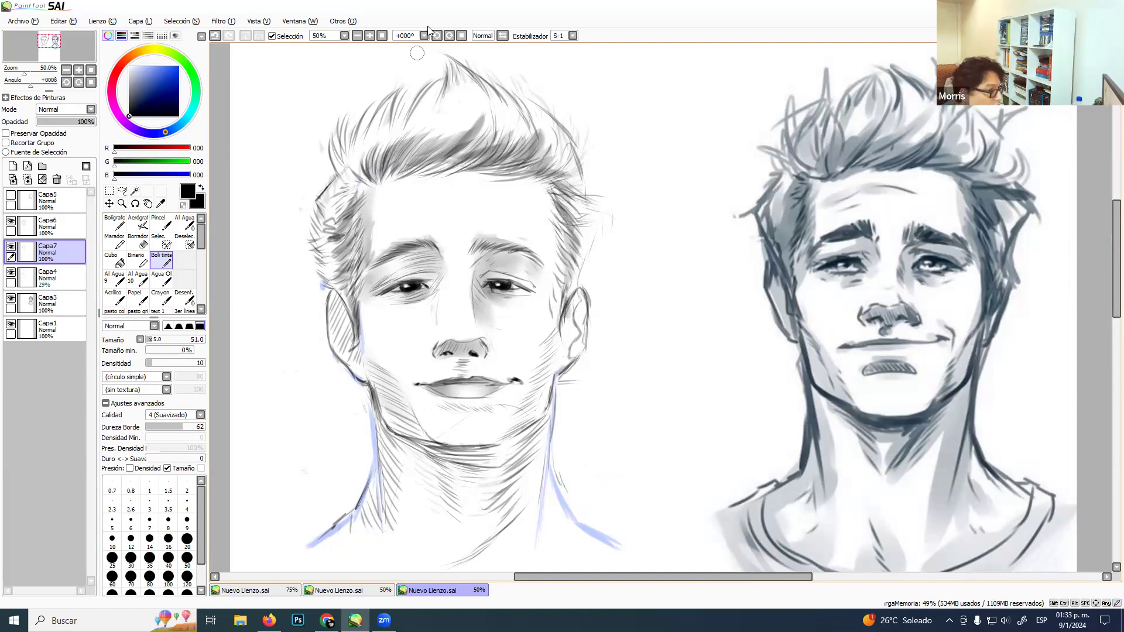
Shade the upper tufts of the hair from the peak down to its left-hand outer edge.
mouse_move(448, 58)
mouse_down()
mouse_move(489, 115)
mouse_move(460, 73)
mouse_move(497, 110)
mouse_move(500, 94)
mouse_move(539, 138)
mouse_up()
mouse_move(453, 69)
mouse_down()
mouse_move(450, 113)
mouse_move(446, 74)
mouse_move(421, 115)
mouse_move(381, 122)
mouse_up()
mouse_move(412, 88)
mouse_down()
mouse_move(381, 140)
mouse_move(355, 151)
mouse_up()
mouse_move(349, 146)
mouse_down()
mouse_move(342, 123)
mouse_move(329, 154)
mouse_move(365, 204)
mouse_move(342, 197)
mouse_up()
drag(338, 194, 310, 212)
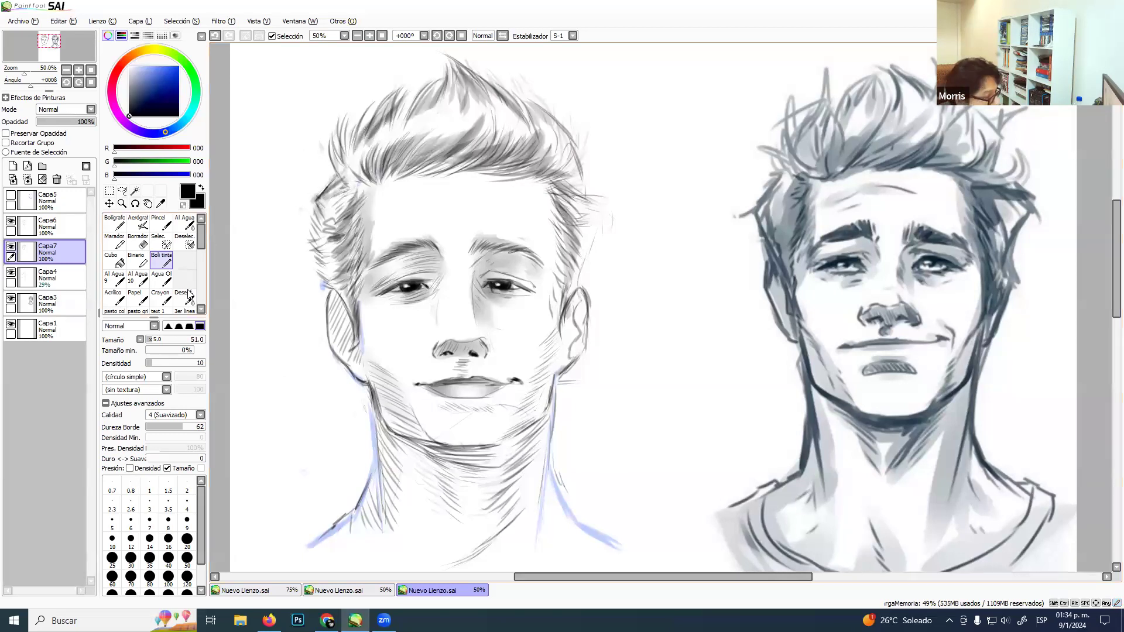
Set the blur brush to size 80 and blend the shading across the top and both sides of the hair.
click(184, 299)
click(149, 566)
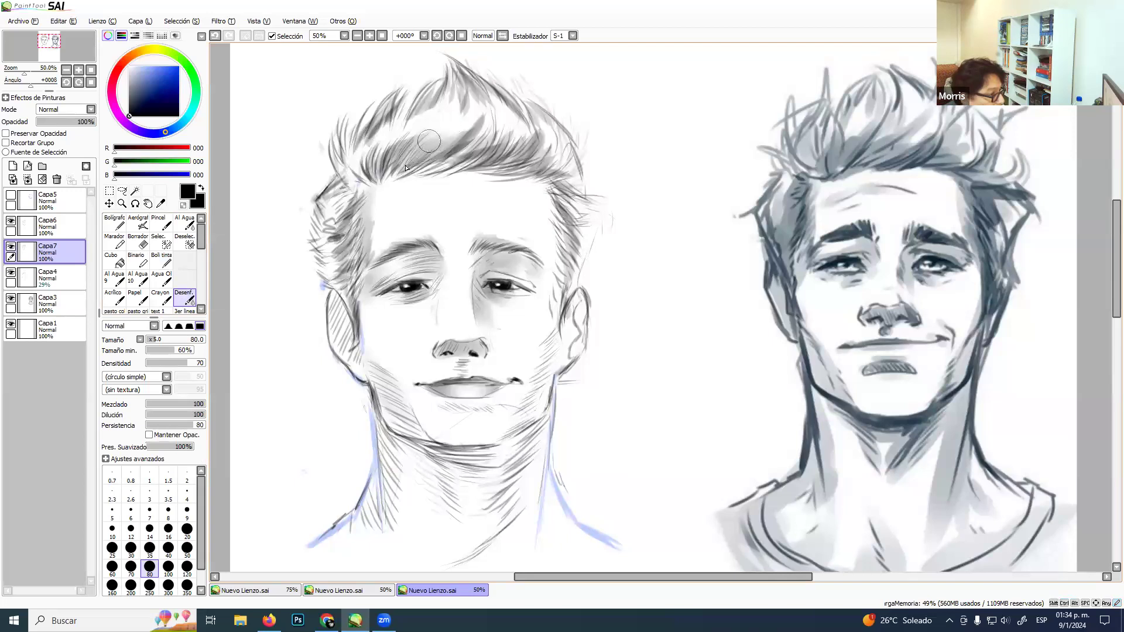
mouse_move(372, 163)
mouse_down()
mouse_move(448, 154)
mouse_move(481, 117)
mouse_move(439, 134)
mouse_move(447, 143)
mouse_move(457, 133)
mouse_move(447, 160)
mouse_move(477, 132)
mouse_move(496, 150)
mouse_move(499, 135)
mouse_move(467, 146)
mouse_move(507, 140)
mouse_move(527, 157)
mouse_move(539, 126)
mouse_move(544, 134)
mouse_move(513, 117)
mouse_move(520, 149)
mouse_move(546, 153)
mouse_move(459, 80)
mouse_move(513, 129)
mouse_move(525, 119)
mouse_move(458, 76)
mouse_move(374, 133)
mouse_move(380, 117)
mouse_move(319, 233)
mouse_move(358, 189)
mouse_move(345, 279)
mouse_move(361, 303)
mouse_move(359, 266)
mouse_move(326, 276)
mouse_up()
mouse_move(556, 215)
mouse_down()
mouse_move(554, 172)
mouse_move(571, 220)
mouse_move(555, 345)
mouse_up()
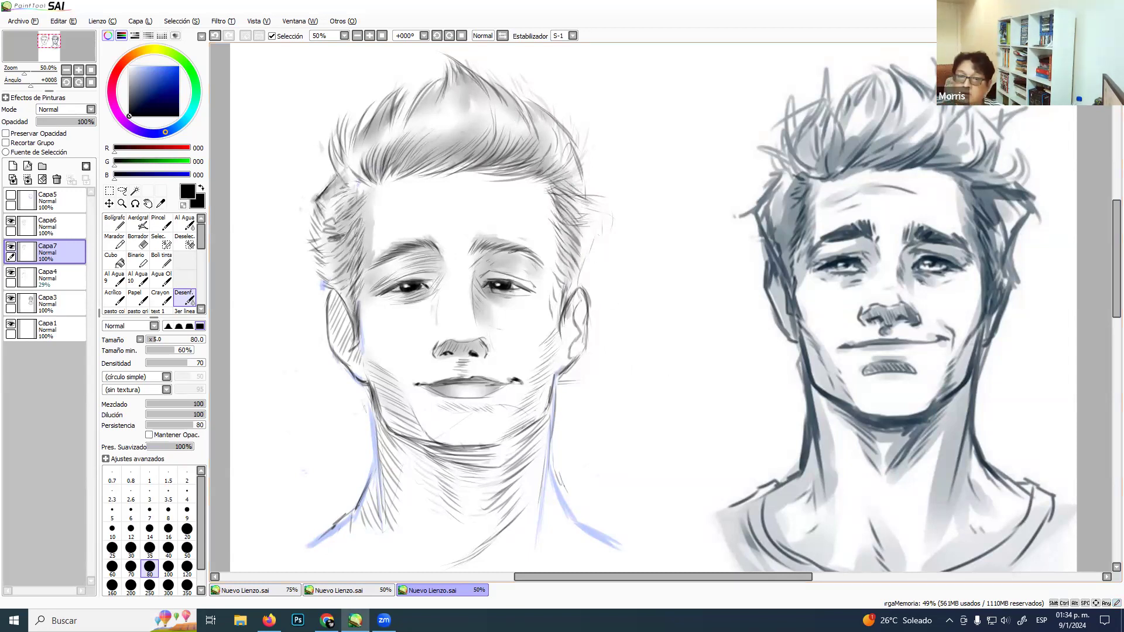
click(327, 621)
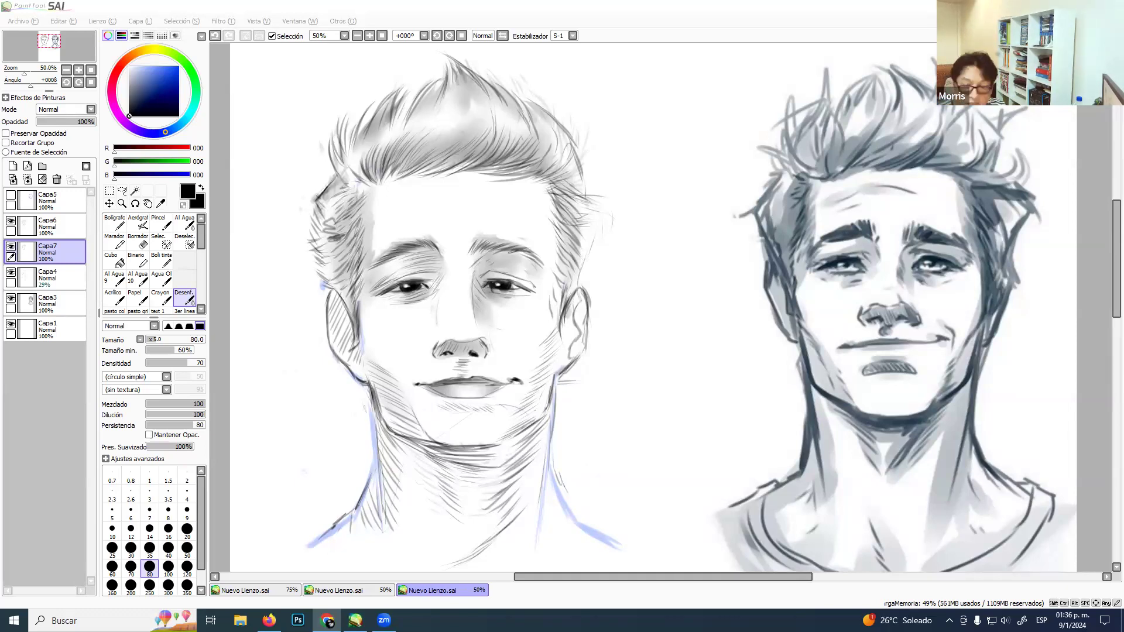
click(583, 237)
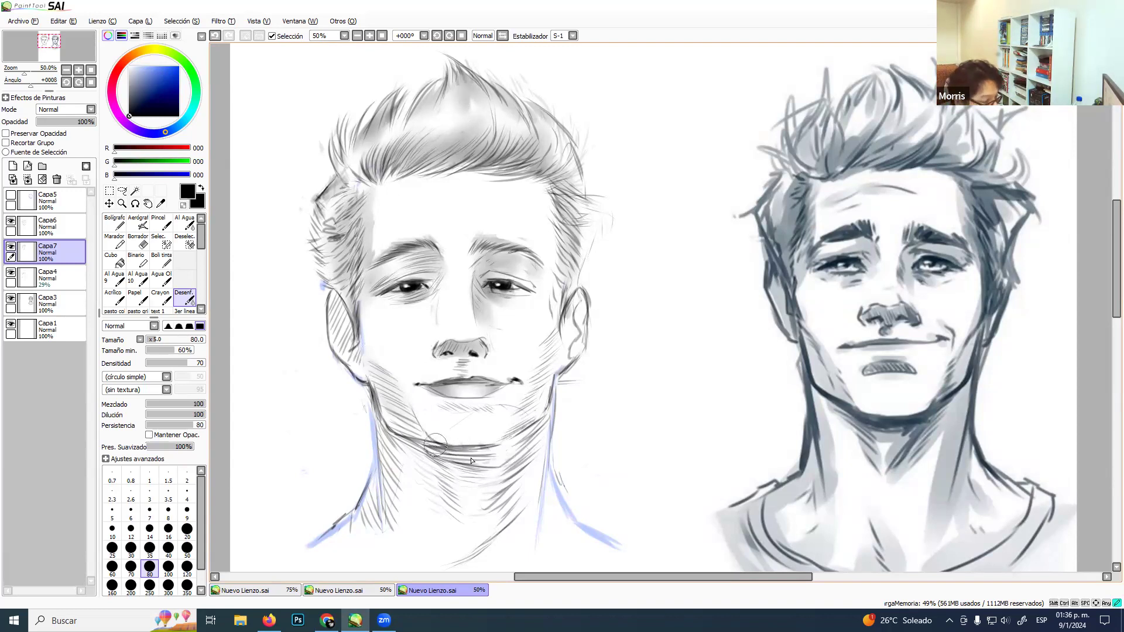
Shade below the jawline and chin and down both sides of the neck with the ink pen, undoing the first stroke.
click(168, 262)
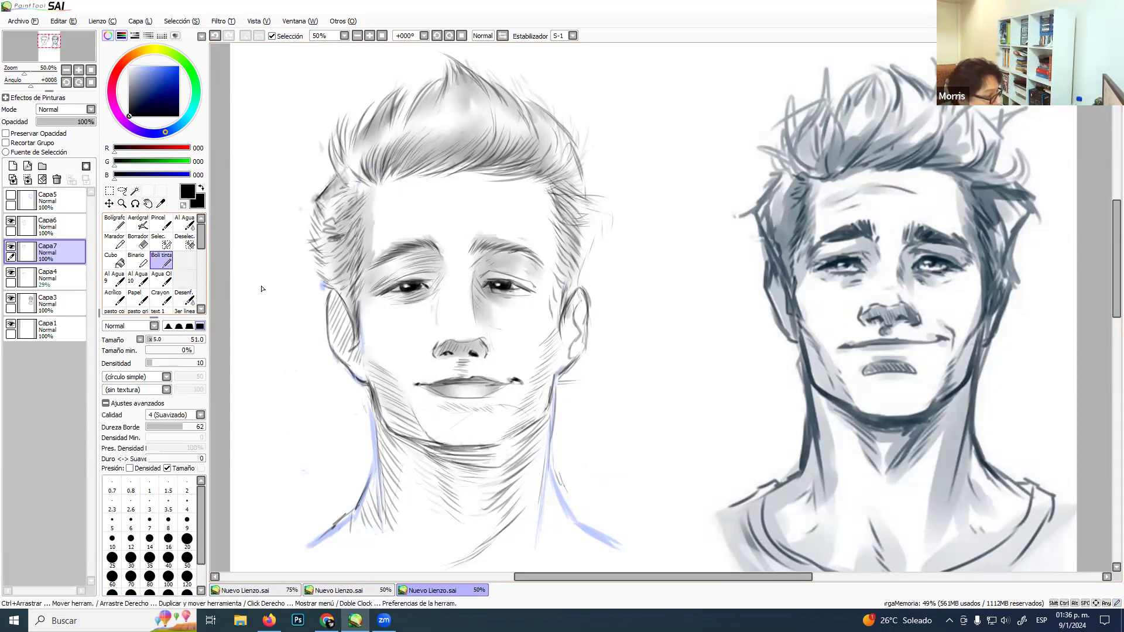
mouse_move(417, 447)
mouse_down()
mouse_move(479, 450)
mouse_move(420, 441)
mouse_up()
key(ctrl+z)
mouse_move(485, 462)
mouse_down()
mouse_move(441, 449)
mouse_move(471, 458)
mouse_move(528, 425)
mouse_move(489, 450)
mouse_move(519, 445)
mouse_move(511, 457)
mouse_move(433, 452)
mouse_move(484, 459)
mouse_move(457, 456)
mouse_move(481, 462)
mouse_move(476, 473)
mouse_move(495, 450)
mouse_move(476, 481)
mouse_move(553, 397)
mouse_move(543, 417)
mouse_move(557, 380)
mouse_move(521, 514)
mouse_up()
mouse_move(387, 432)
mouse_down()
mouse_move(407, 438)
mouse_move(374, 403)
mouse_move(367, 492)
mouse_up()
drag(375, 404, 362, 495)
drag(371, 433, 349, 527)
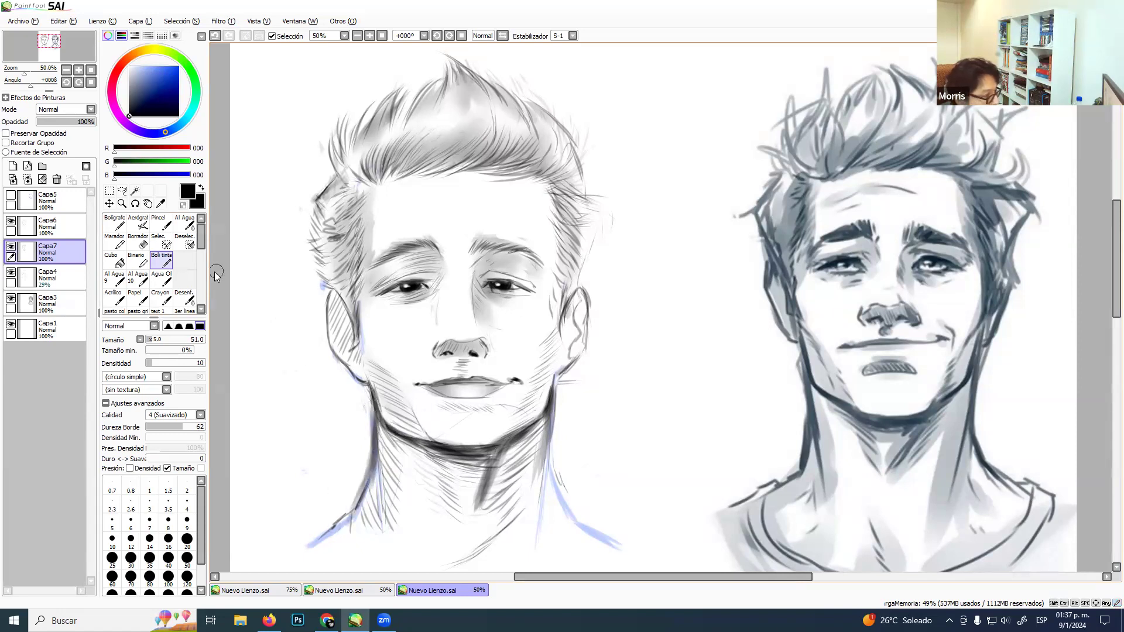
Blend the shading under the jaw and on the neck with the blur brush, resizing it to 76.
click(184, 296)
drag(398, 448, 451, 452)
mouse_move(446, 451)
ctrl+alt+mouse_down()
mouse_move(426, 463)
mouse_move(419, 454)
mouse_move(480, 468)
mouse_move(475, 489)
mouse_move(506, 461)
mouse_move(489, 492)
mouse_move(494, 448)
mouse_move(545, 416)
ctrl+alt+mouse_up()
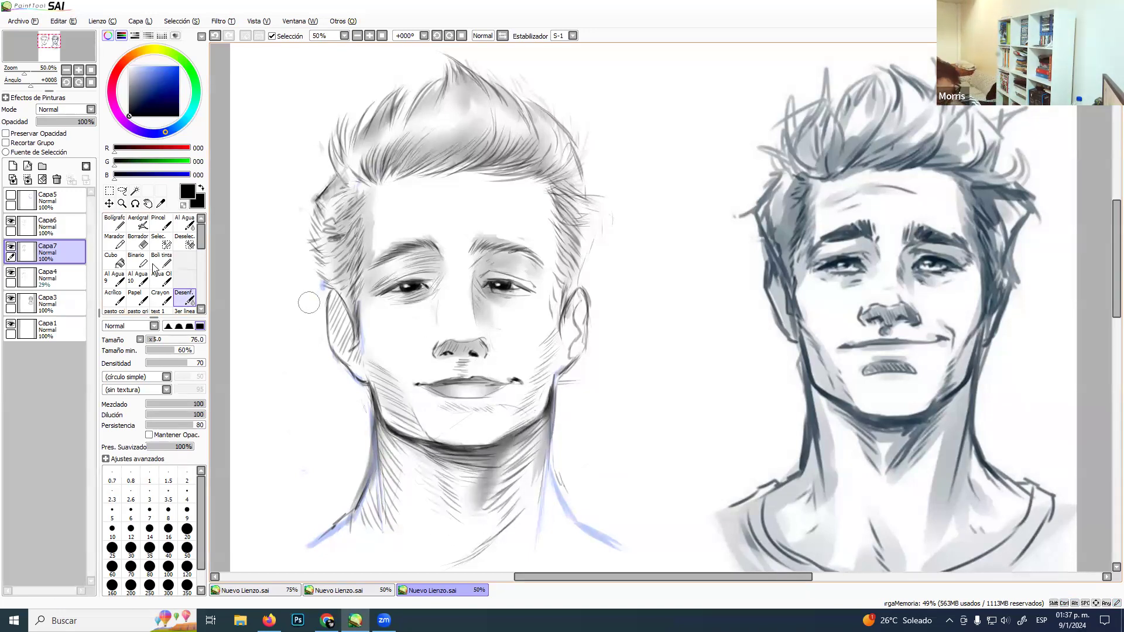
Shade the area between the lower lip and the chin, and soften it with the blur brush.
click(161, 261)
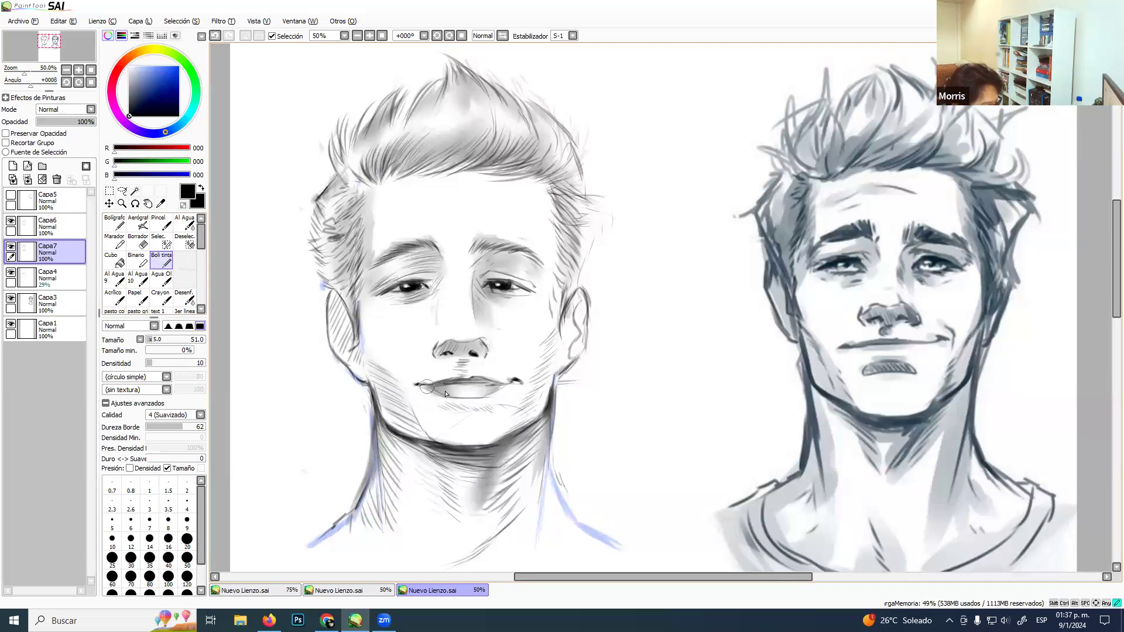
mouse_move(462, 400)
mouse_down()
mouse_move(439, 407)
mouse_move(506, 414)
mouse_move(448, 398)
mouse_move(487, 434)
mouse_up()
click(180, 300)
Switch back to the ink pen and reduce its size to 30.
click(161, 260)
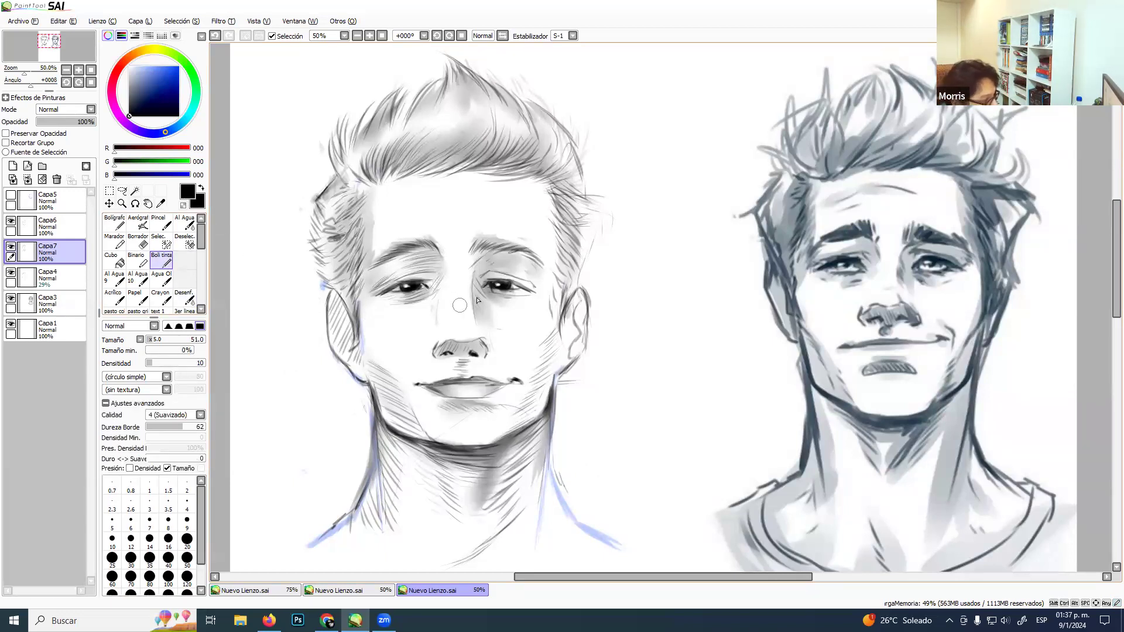
key(bracketleft)
key(bracketleft)
key(bracketleft)
key(bracketleft)
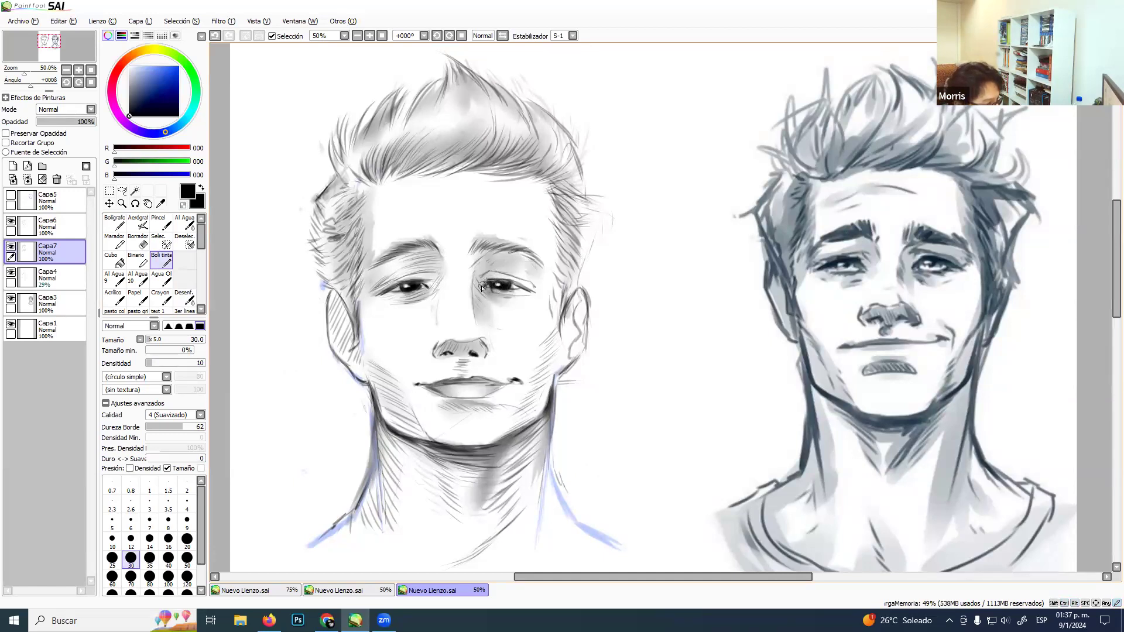
Raise the ink pen's density to 40 and darken the upper lids and irises of both eyes.
key(4)
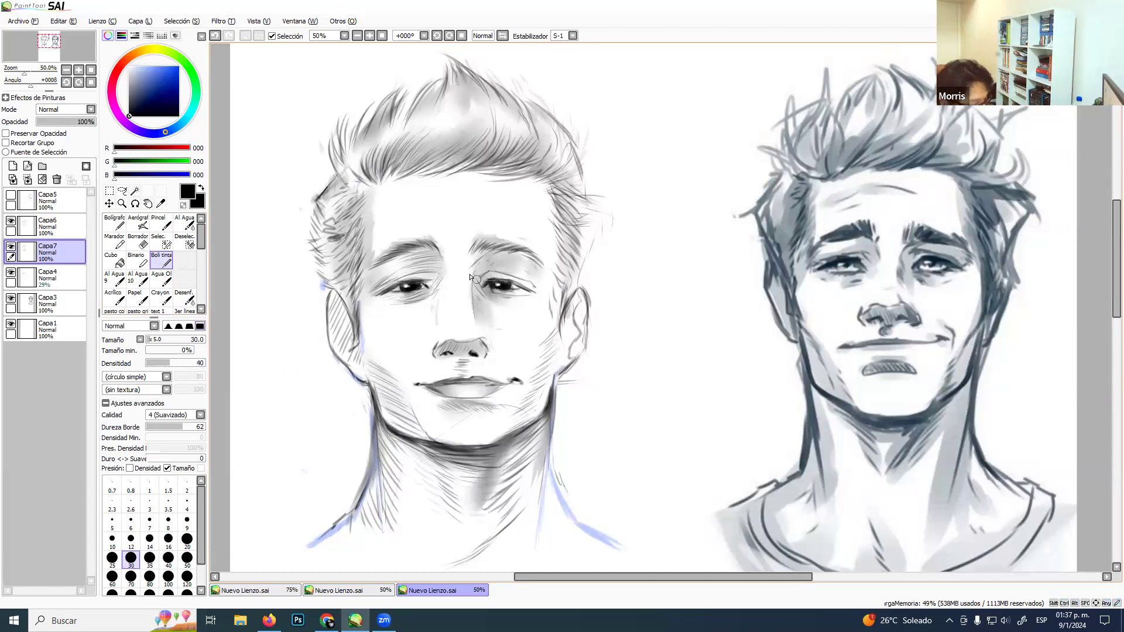
mouse_move(485, 285)
mouse_down()
mouse_move(514, 281)
mouse_move(495, 281)
mouse_up()
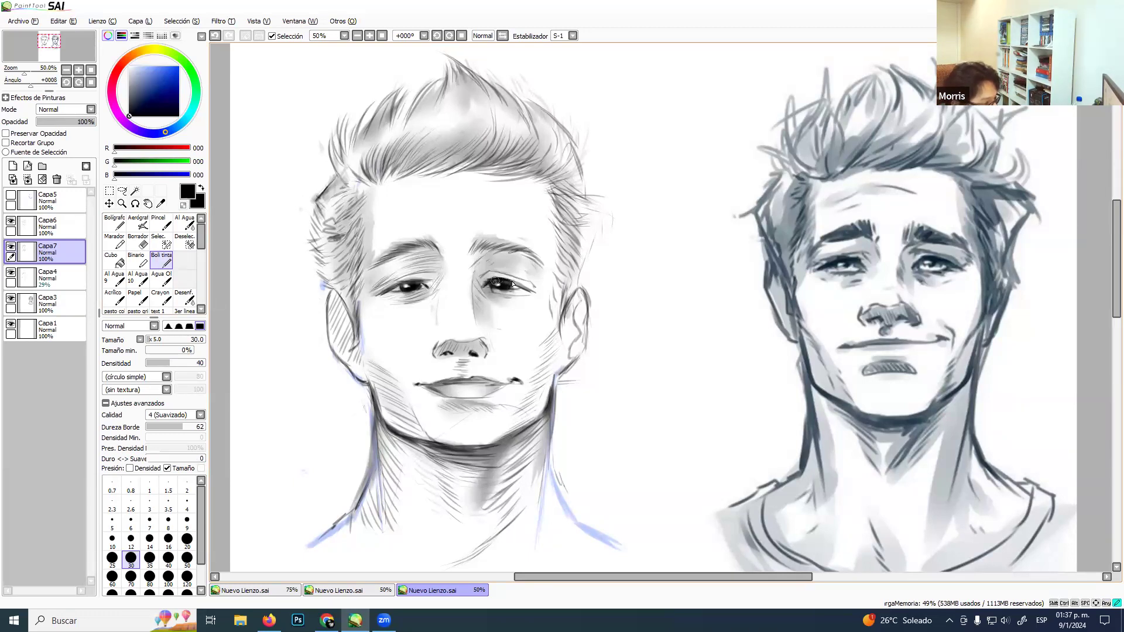
mouse_move(409, 283)
mouse_down()
mouse_move(396, 284)
mouse_move(430, 287)
mouse_move(391, 286)
mouse_move(407, 289)
mouse_up()
mouse_move(504, 284)
mouse_down()
mouse_move(495, 283)
mouse_move(527, 289)
mouse_up()
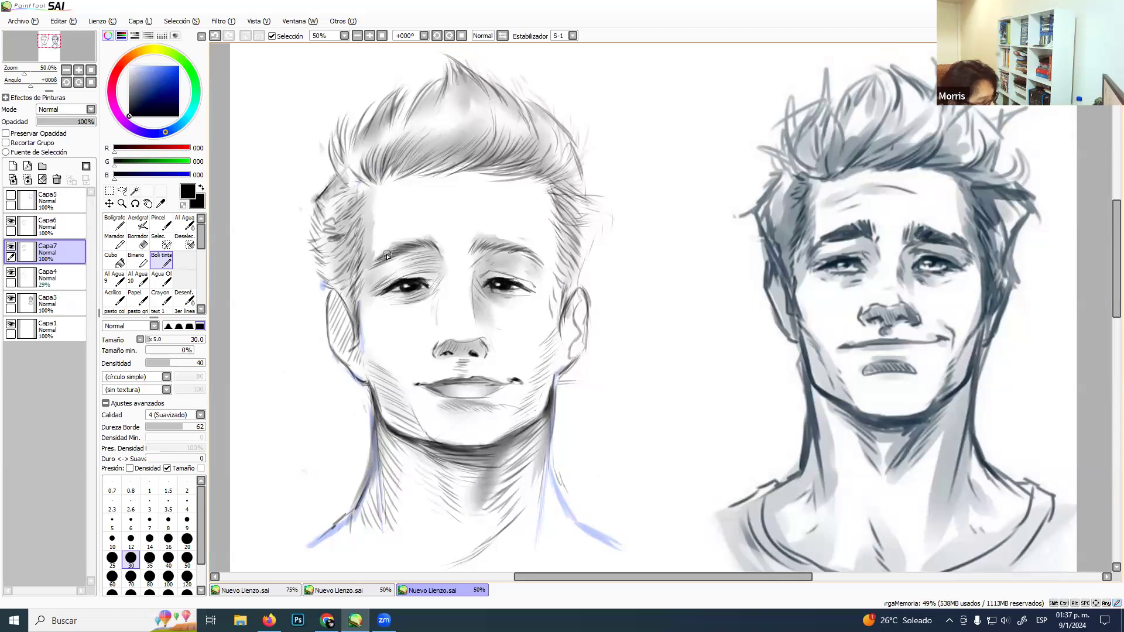
Darken both eyebrows with the ink pen at density 20, undoing the first strokes.
drag(388, 257, 369, 261)
key(ctrl+z)
key(ctrl+z)
key(1)
key(2)
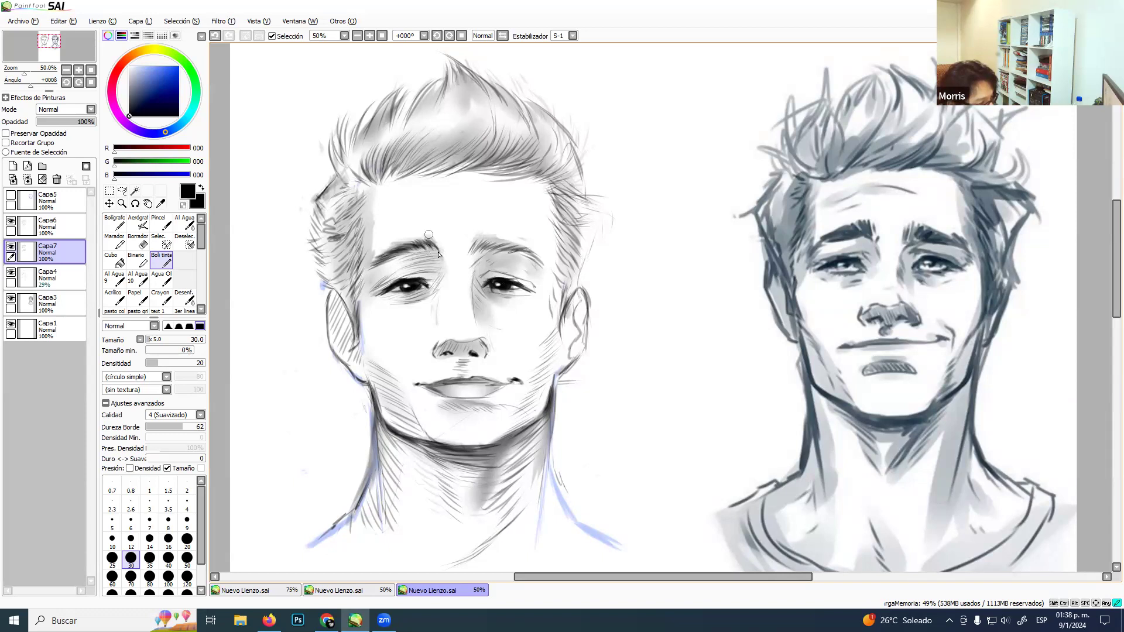
drag(434, 247, 431, 241)
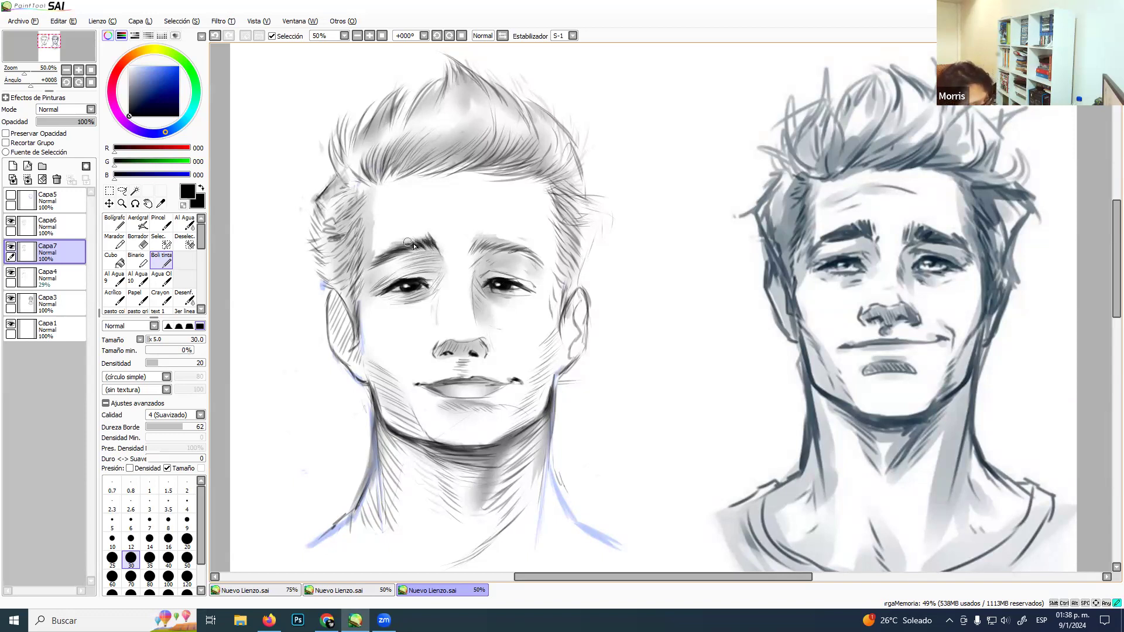
drag(395, 252, 407, 251)
mouse_move(391, 254)
mouse_down()
mouse_move(495, 240)
mouse_move(503, 252)
mouse_move(520, 251)
mouse_move(489, 244)
mouse_move(536, 245)
mouse_move(542, 261)
mouse_up()
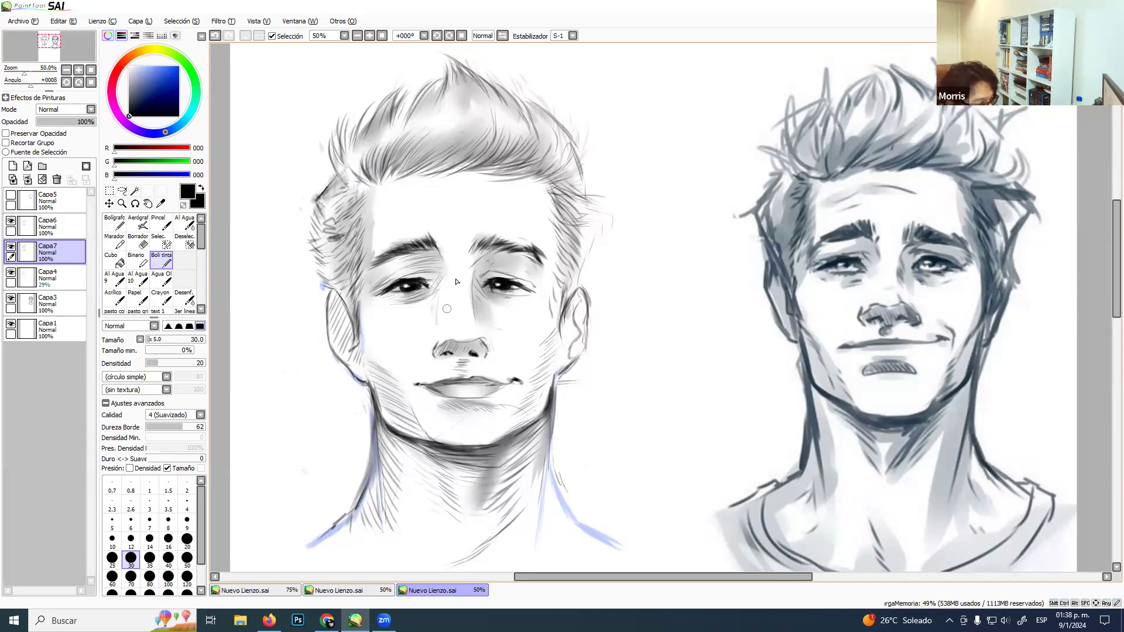
Lower the ink pen's density to 10, shade below the left eye, and darken the hair along the hairline and both temples.
key(1)
drag(418, 298, 409, 314)
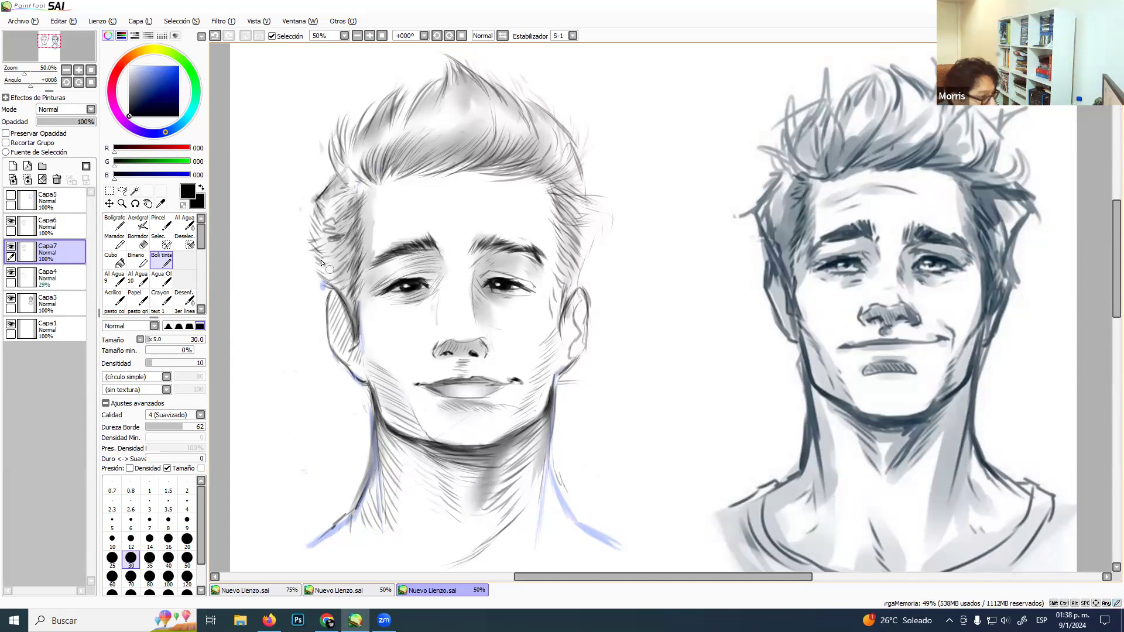
mouse_move(330, 262)
mouse_down()
mouse_move(316, 216)
mouse_move(343, 175)
mouse_up()
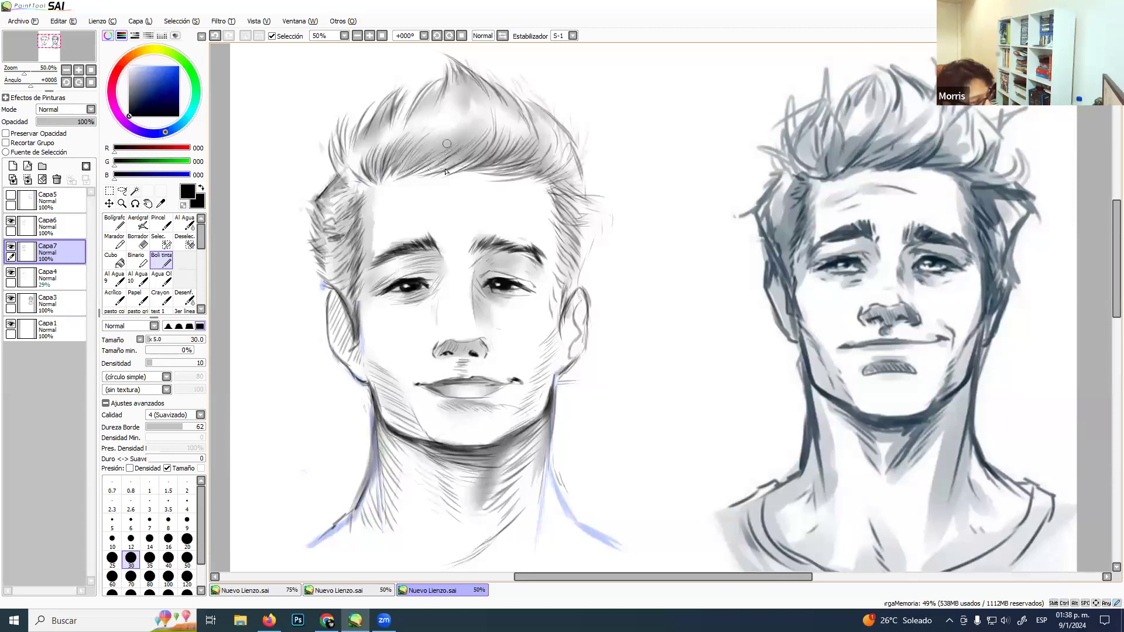
mouse_move(440, 163)
mouse_down()
mouse_move(510, 141)
mouse_move(500, 133)
mouse_move(478, 167)
mouse_move(495, 177)
mouse_move(481, 174)
mouse_move(489, 161)
mouse_move(468, 172)
mouse_move(517, 147)
mouse_move(506, 176)
mouse_up()
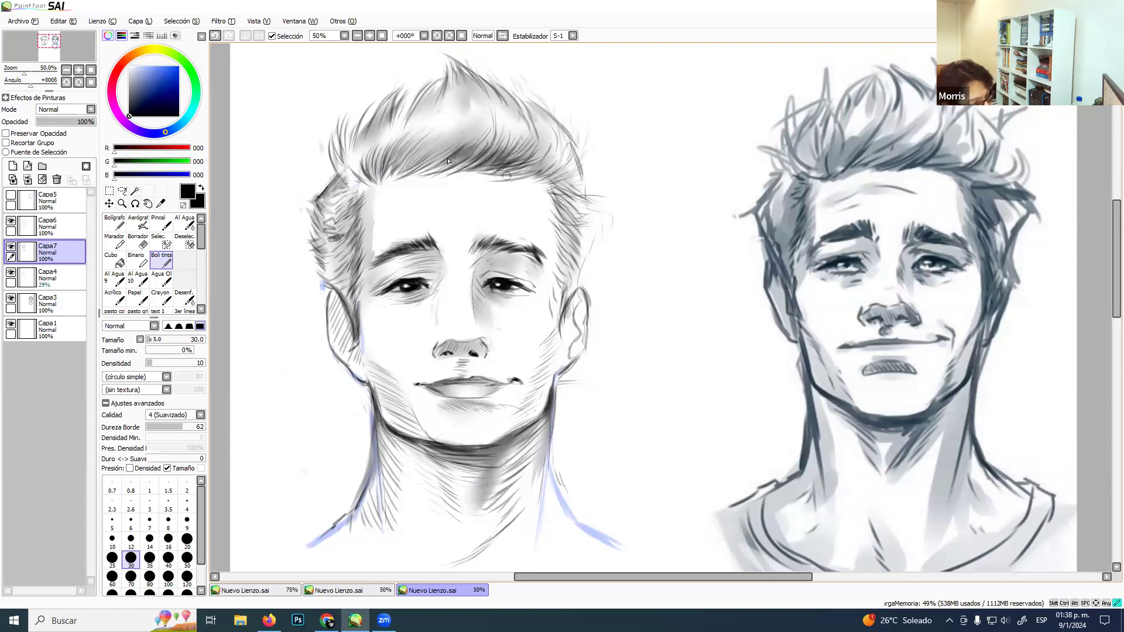
mouse_move(416, 162)
mouse_down()
mouse_move(444, 139)
mouse_move(414, 165)
mouse_move(425, 135)
mouse_move(391, 176)
mouse_move(410, 141)
mouse_move(384, 160)
mouse_up()
mouse_move(378, 175)
mouse_down()
mouse_move(409, 148)
mouse_move(387, 145)
mouse_up()
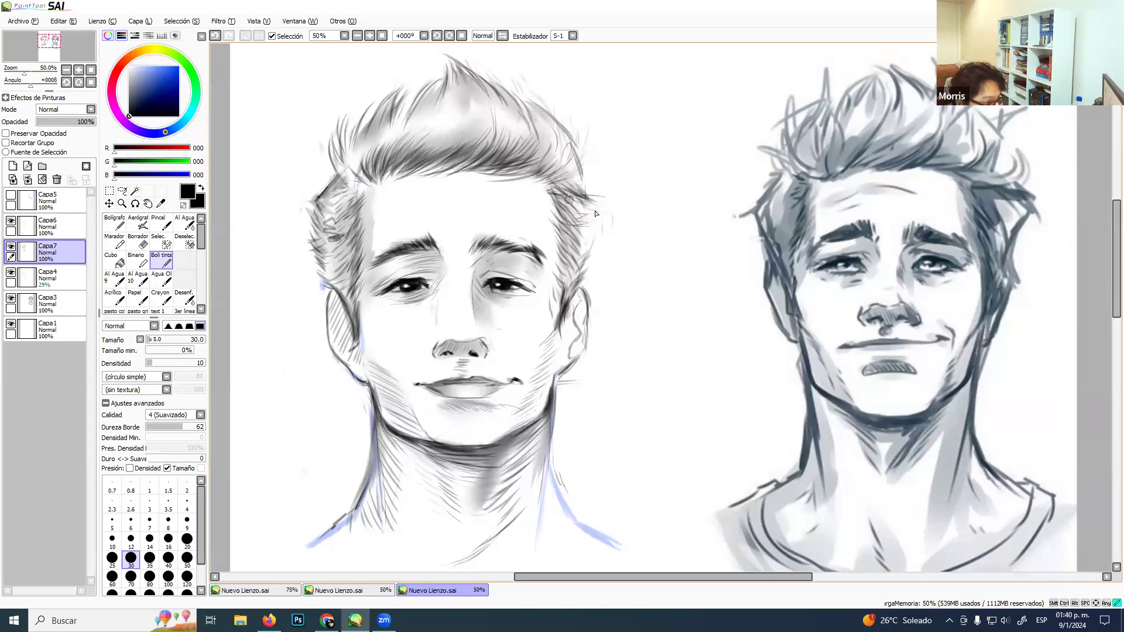
mouse_move(570, 196)
mouse_down()
mouse_move(604, 218)
mouse_move(576, 210)
mouse_move(601, 216)
mouse_move(583, 201)
mouse_move(578, 271)
mouse_up()
mouse_move(592, 224)
mouse_down()
mouse_move(579, 275)
mouse_move(579, 253)
mouse_up()
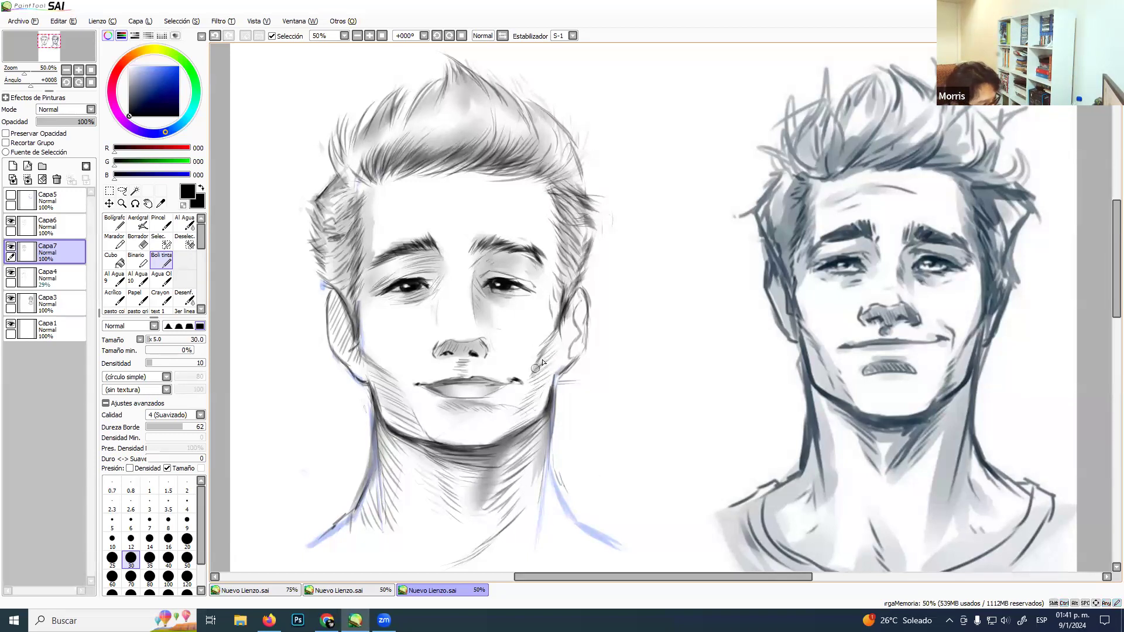
Hatch dark strands through the raised top hair with the ink pen, from the fringe roots to the tips and across to its right edge.
key(e)
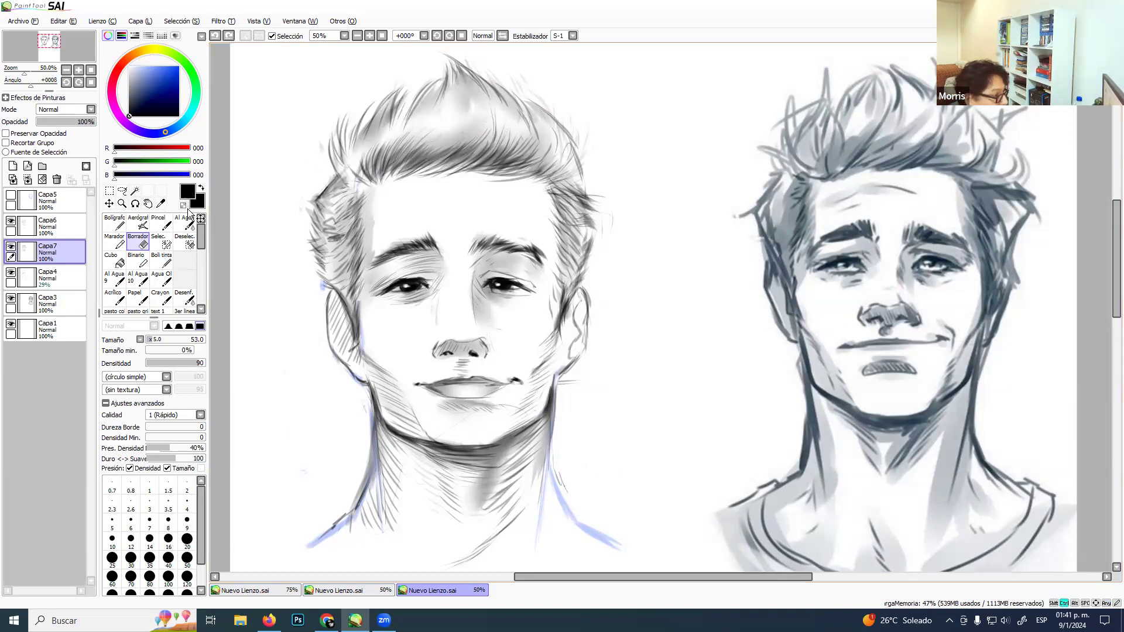
click(161, 259)
mouse_move(459, 111)
mouse_down()
mouse_move(448, 86)
mouse_move(439, 115)
mouse_move(448, 116)
mouse_move(438, 92)
mouse_move(417, 115)
mouse_move(446, 75)
mouse_up()
mouse_move(427, 120)
mouse_down()
mouse_move(442, 85)
mouse_move(430, 79)
mouse_up()
mouse_move(461, 96)
mouse_down()
mouse_move(465, 73)
mouse_move(471, 82)
mouse_up()
drag(468, 123, 475, 99)
drag(452, 152, 462, 125)
drag(455, 149, 471, 133)
mouse_move(446, 149)
mouse_down()
mouse_move(476, 84)
mouse_move(496, 115)
mouse_move(529, 126)
mouse_move(510, 93)
mouse_up()
mouse_move(544, 130)
mouse_down()
mouse_move(515, 94)
mouse_move(537, 116)
mouse_up()
drag(572, 154, 559, 128)
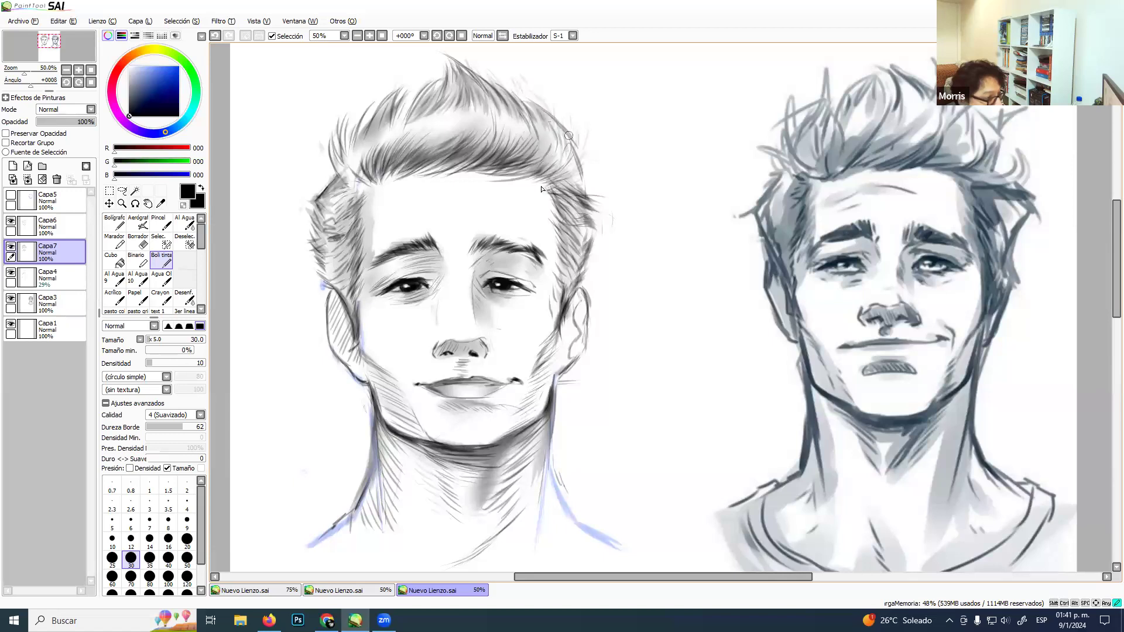
Add darker strands to the left side of the hair, from the top down to above the ear.
drag(379, 139, 393, 109)
mouse_move(370, 140)
mouse_down()
mouse_move(377, 116)
mouse_move(351, 153)
mouse_move(361, 184)
mouse_move(340, 197)
mouse_move(333, 224)
mouse_move(361, 213)
mouse_move(339, 265)
mouse_move(353, 247)
mouse_up()
drag(357, 256, 338, 278)
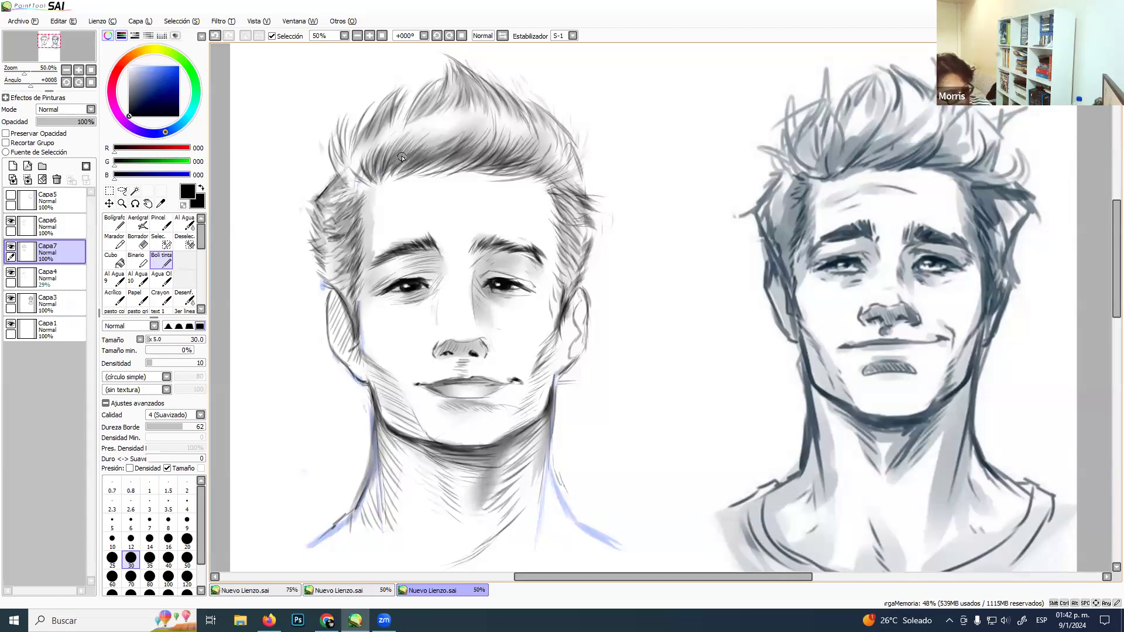
Darken the pupils and upper lids with dark tones sampled from the eyes, and reinforce the lines under both eyes.
alt+click(498, 279)
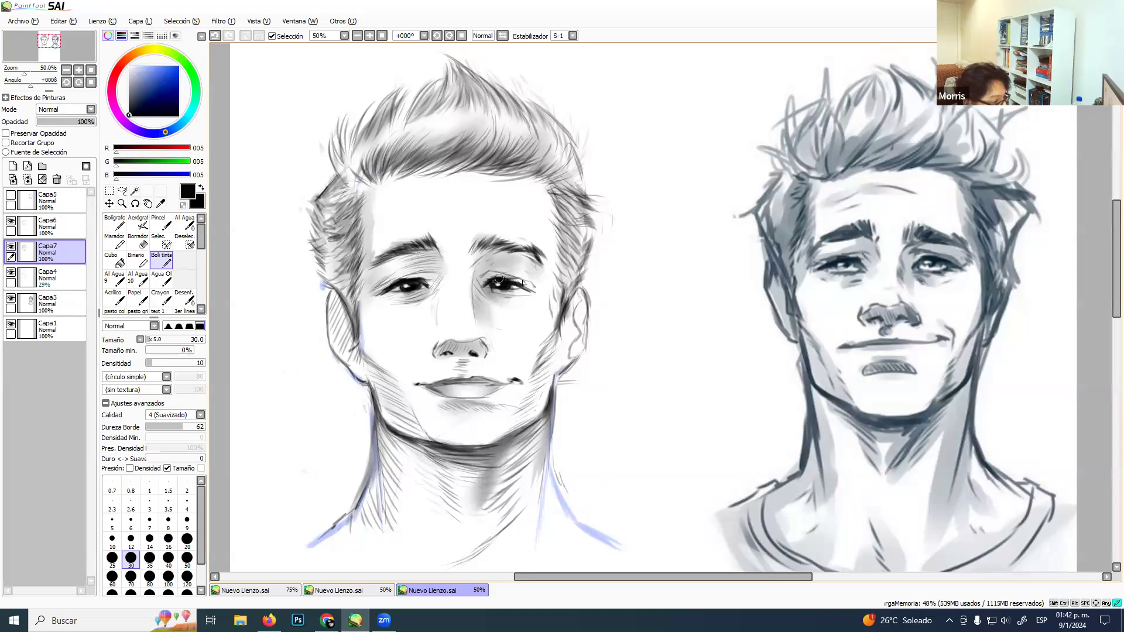
mouse_move(513, 276)
mouse_down()
mouse_move(524, 287)
mouse_move(511, 282)
mouse_up()
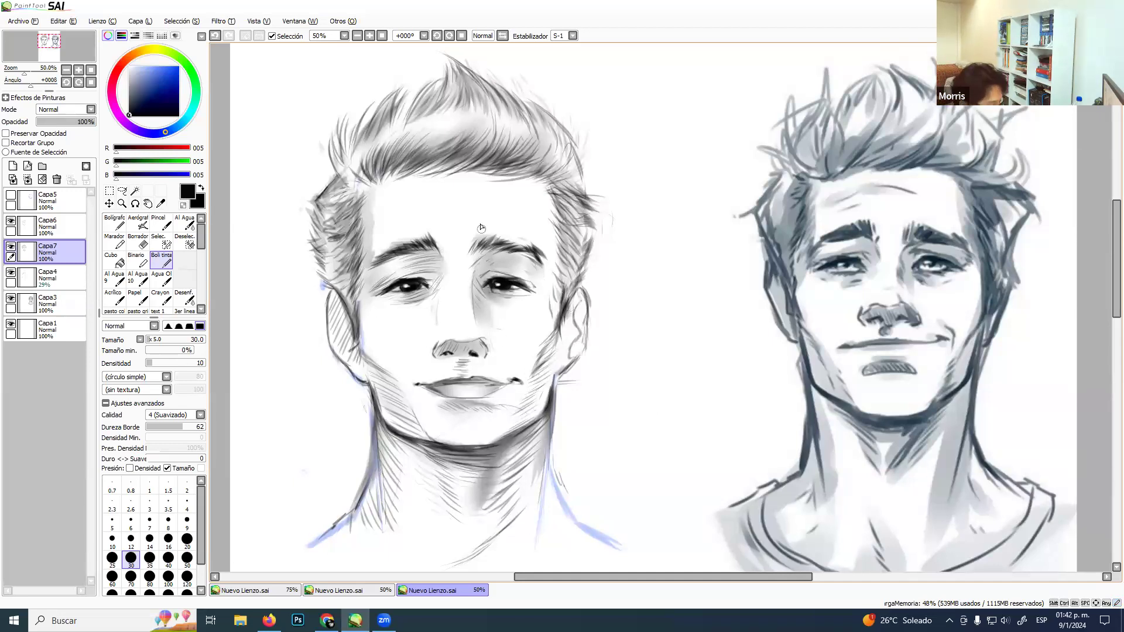
alt+click(412, 283)
click(406, 284)
click(406, 286)
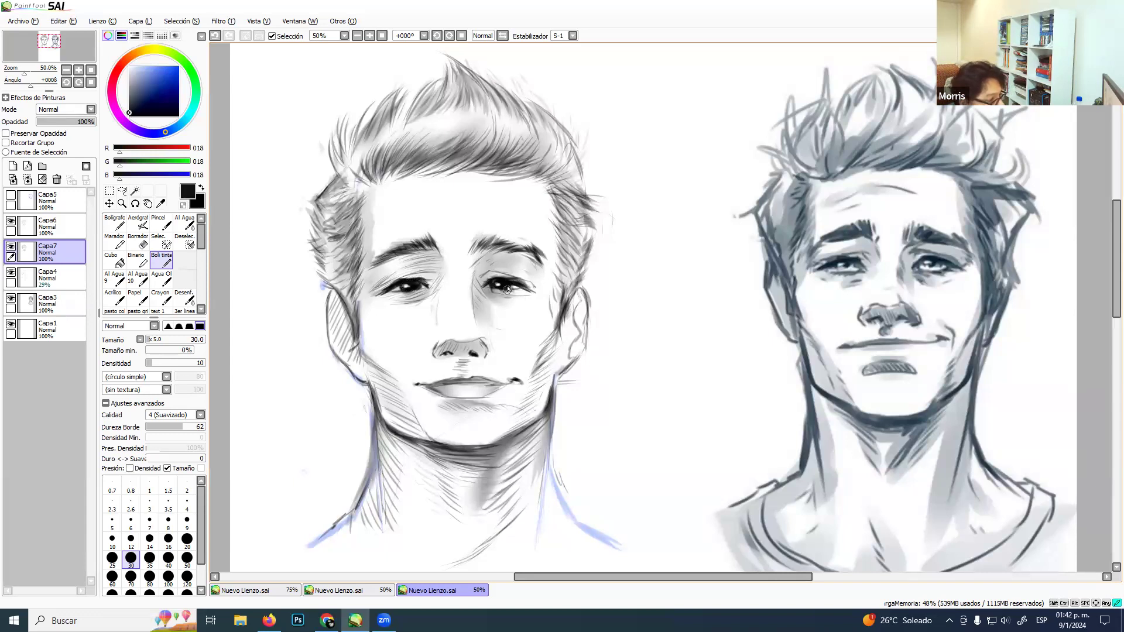
click(422, 280)
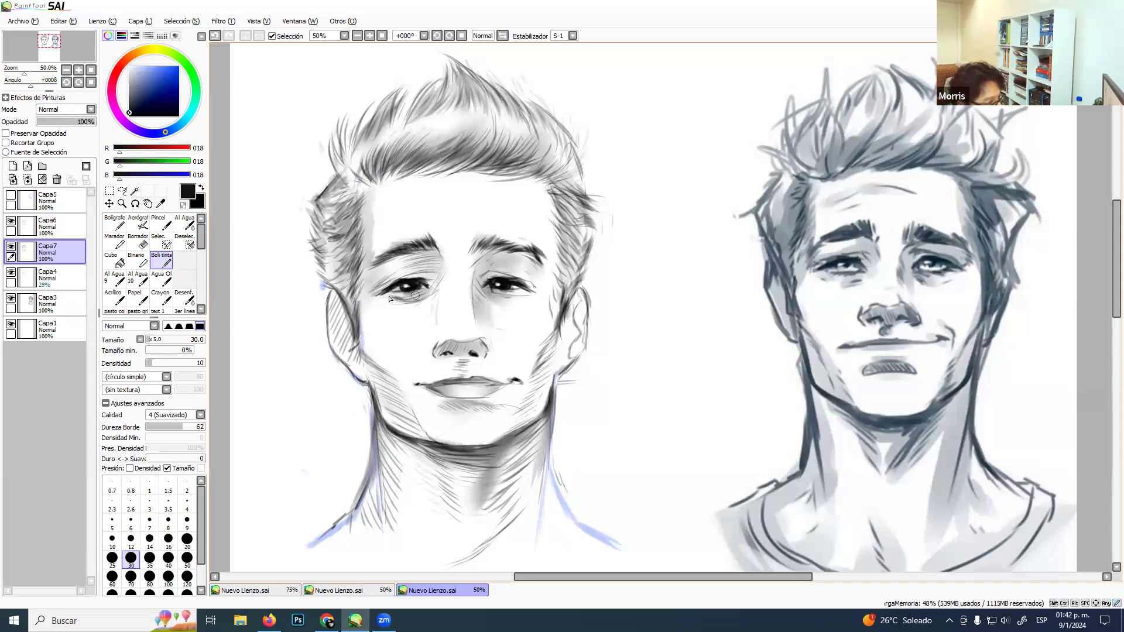
drag(395, 298, 397, 295)
mouse_move(505, 298)
mouse_down()
mouse_move(492, 297)
mouse_move(523, 294)
mouse_move(491, 296)
mouse_up()
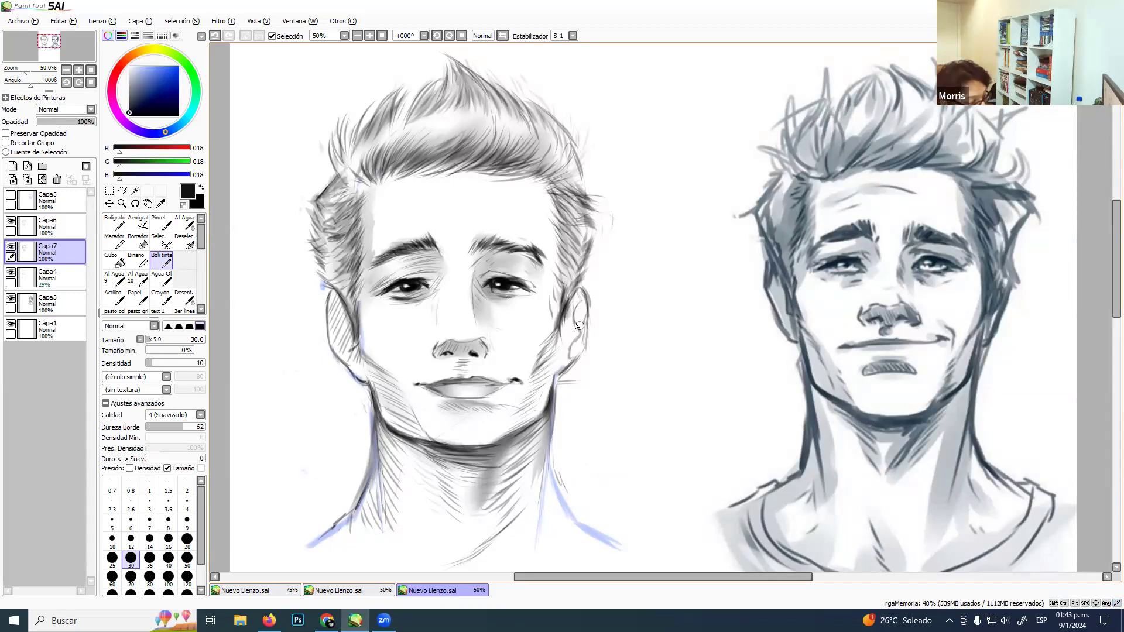
Ink the right neck contour down to the shoulder, and the left contour from below the ear to the base of the neck.
mouse_move(556, 366)
mouse_down()
mouse_move(558, 335)
mouse_move(553, 374)
mouse_move(572, 325)
mouse_move(549, 463)
mouse_move(571, 507)
mouse_up()
mouse_move(553, 468)
mouse_down()
mouse_move(585, 499)
mouse_move(558, 489)
mouse_move(583, 496)
mouse_move(572, 499)
mouse_move(559, 492)
mouse_move(609, 517)
mouse_up()
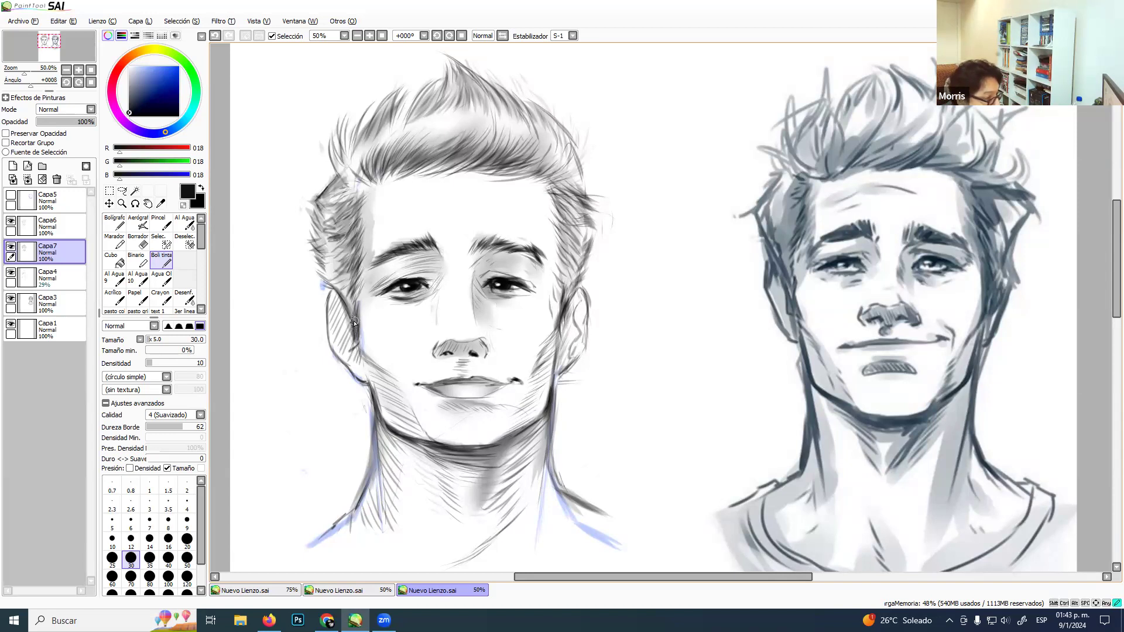
drag(363, 363, 371, 385)
mouse_move(381, 435)
mouse_down()
mouse_move(377, 408)
mouse_move(379, 458)
mouse_move(382, 434)
mouse_move(329, 526)
mouse_up()
Sketch a light line for the left shoulder beside the neck, undoing the surplus strokes.
key(space)
drag(475, 460, 483, 447)
drag(415, 427, 417, 433)
mouse_move(321, 505)
mouse_down()
mouse_move(296, 519)
mouse_move(347, 499)
mouse_move(345, 554)
mouse_up()
key(ctrl+z)
key(ctrl+z)
key(ctrl+z)
key(ctrl+z)
key(ctrl+z)
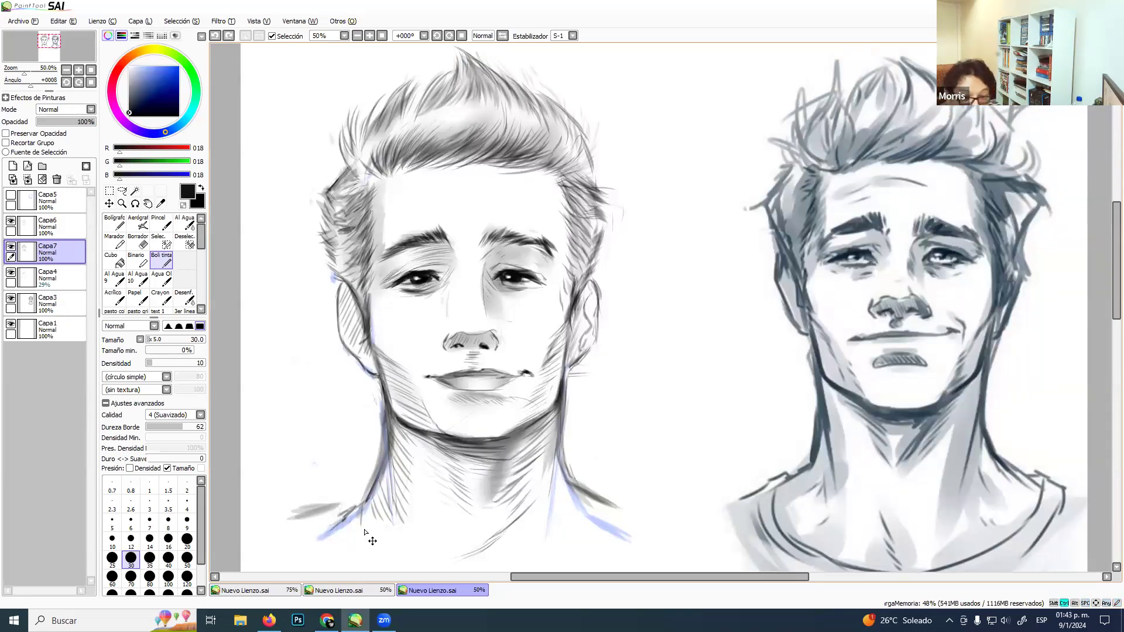
key(ctrl+z)
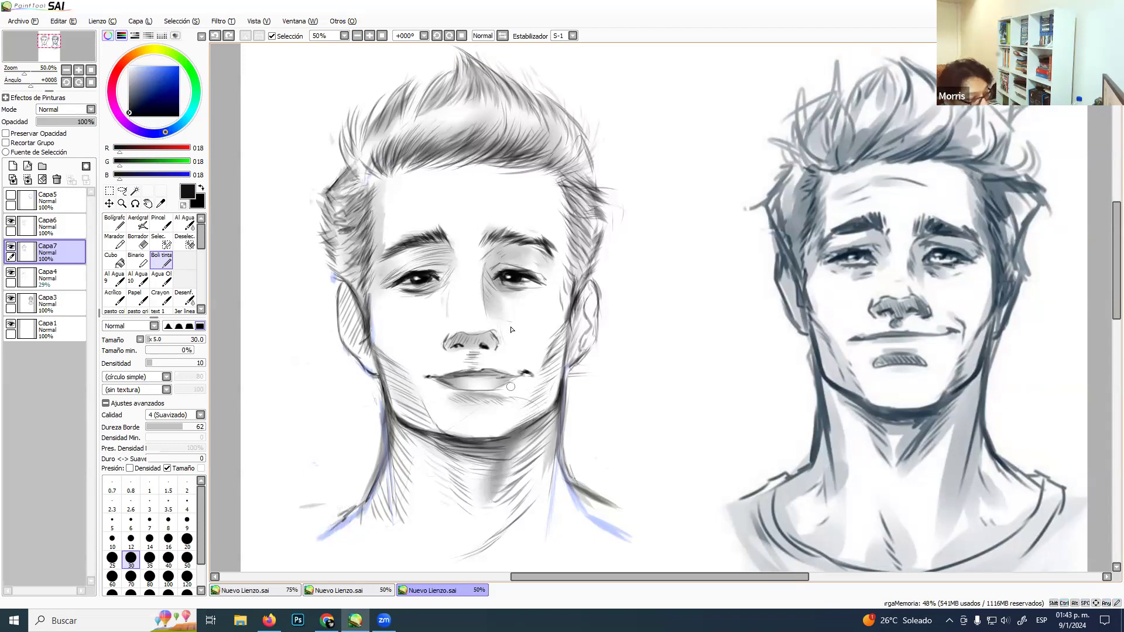
Shade the right side of the nose down to the nostril with the ink pen.
drag(566, 316, 555, 329)
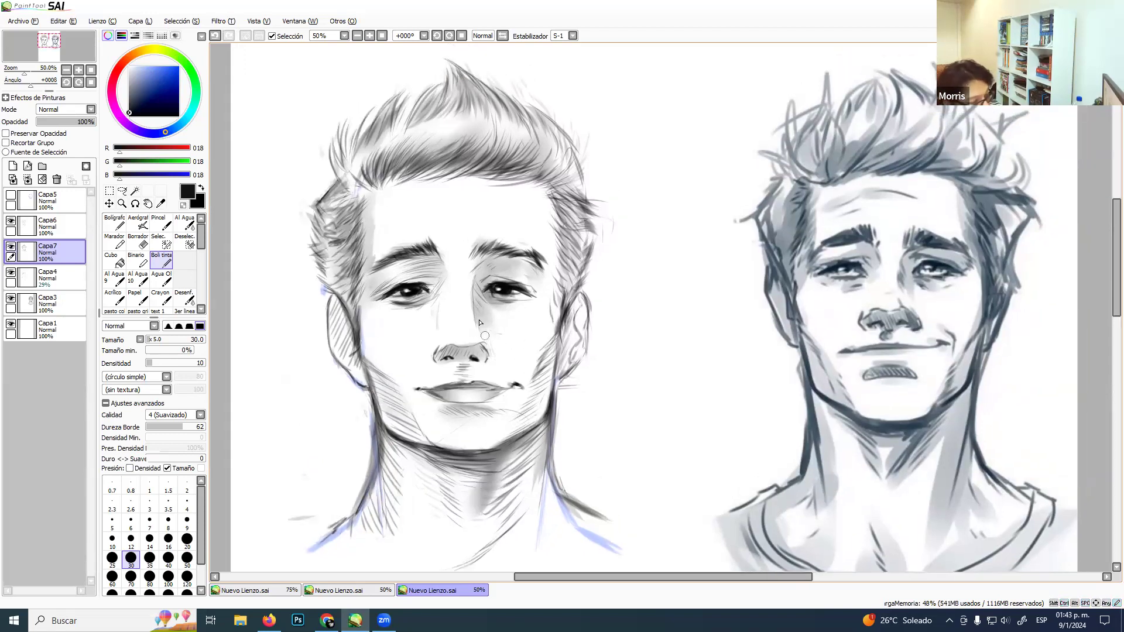
drag(484, 338, 478, 355)
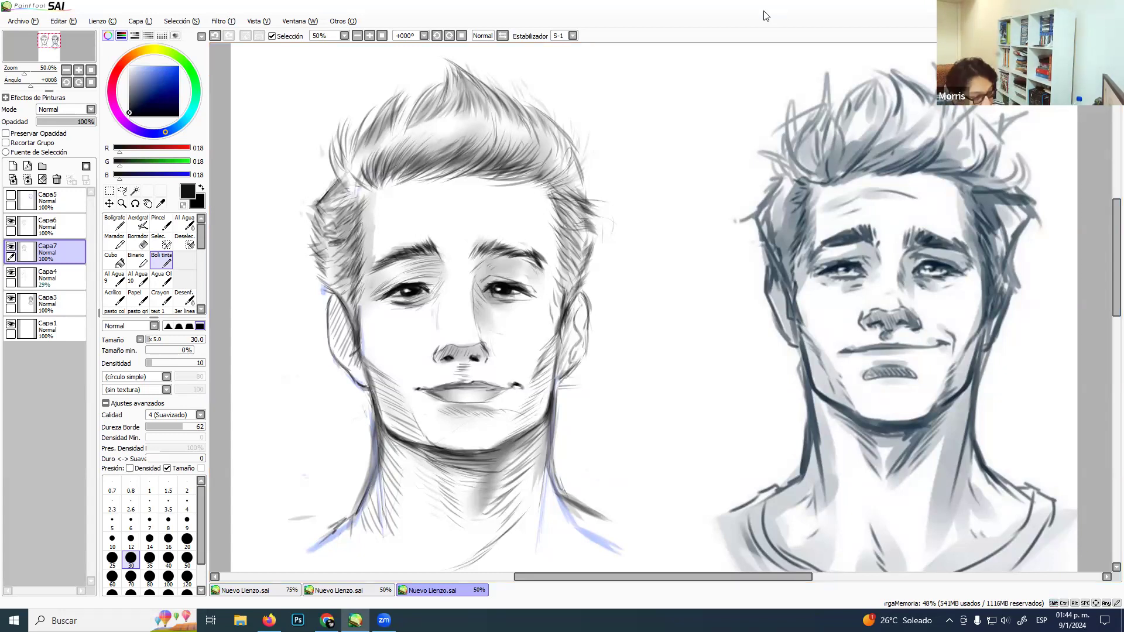
Capture a screen snip of the canvas area containing the portrait and the reference, and switch to another window.
key(super+shift+s)
drag(254, 46, 1060, 563)
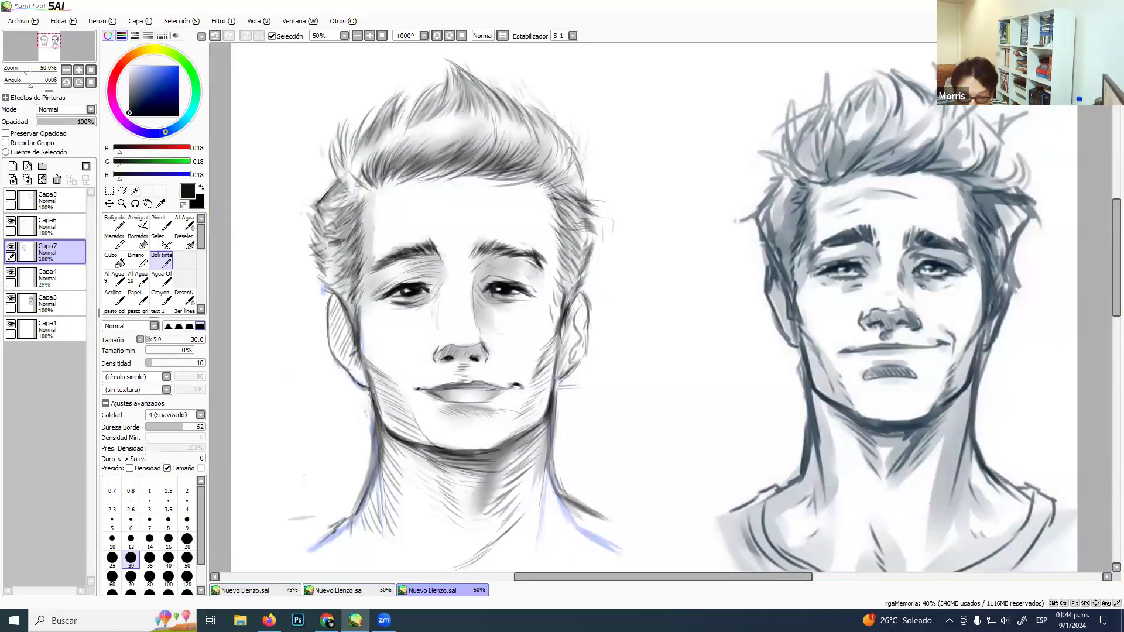
key(alt+Tab)
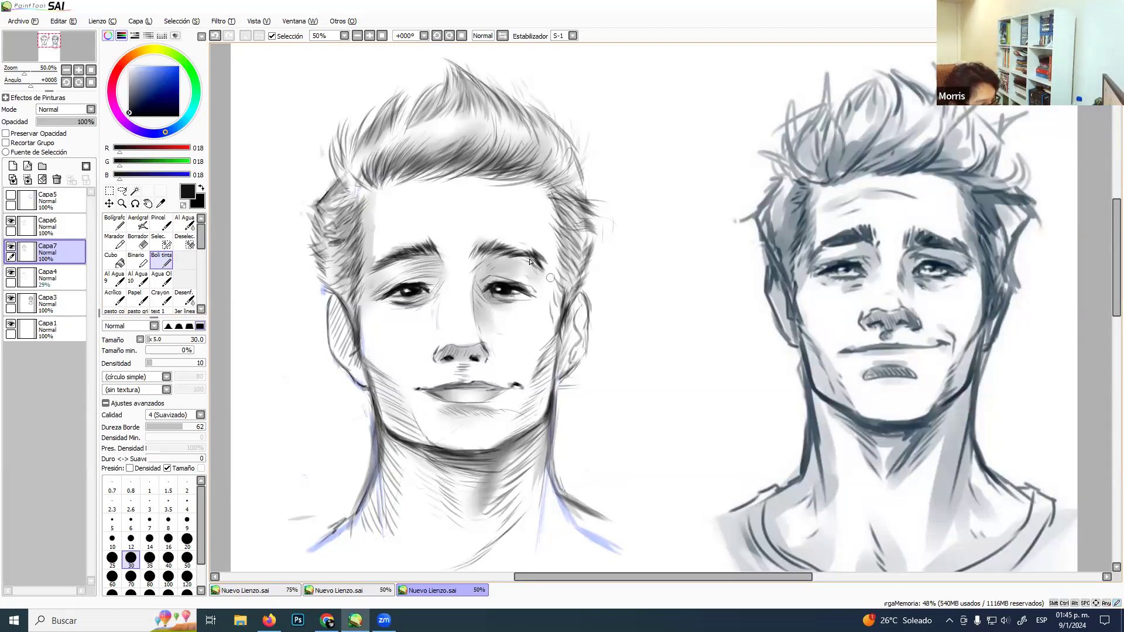
Shade the eye sockets beneath both eyebrows with the ink pen at size 81, and soften the shading with the blur brush.
ctrl+alt+drag(506, 270, 535, 261)
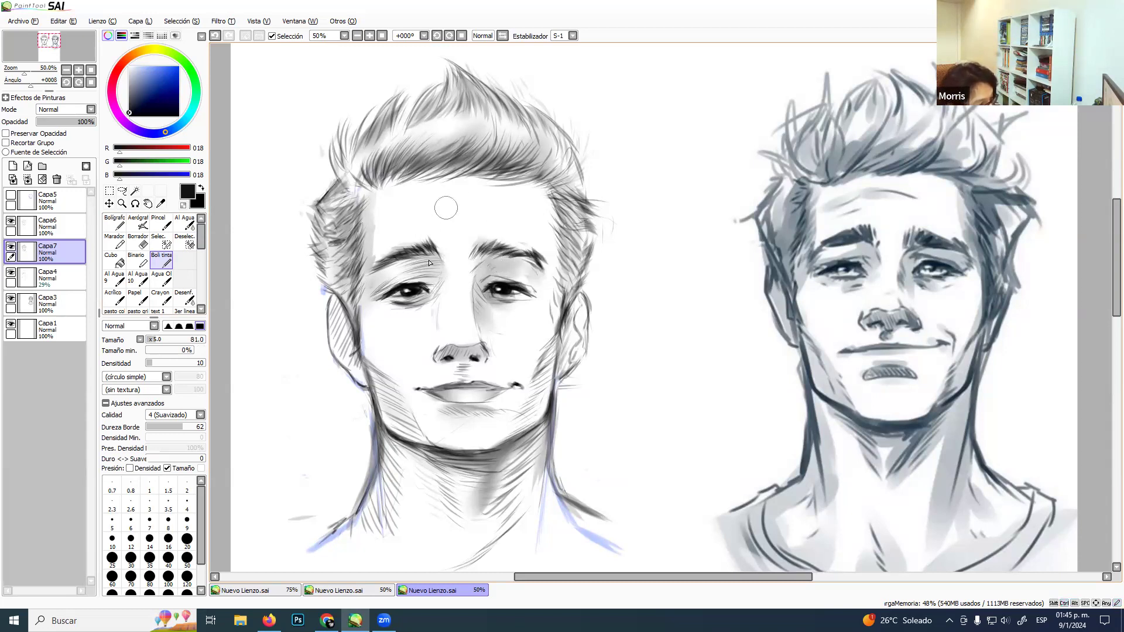
mouse_move(440, 270)
mouse_down()
mouse_move(414, 279)
mouse_move(432, 273)
mouse_move(403, 264)
mouse_move(433, 270)
mouse_move(419, 275)
mouse_move(489, 272)
mouse_move(477, 278)
mouse_move(503, 266)
mouse_move(489, 275)
mouse_move(510, 280)
mouse_move(409, 267)
mouse_move(419, 278)
mouse_move(436, 264)
mouse_move(415, 261)
mouse_up()
click(185, 298)
mouse_move(495, 280)
mouse_down()
mouse_move(492, 268)
mouse_move(484, 276)
mouse_move(514, 268)
mouse_move(533, 282)
mouse_up()
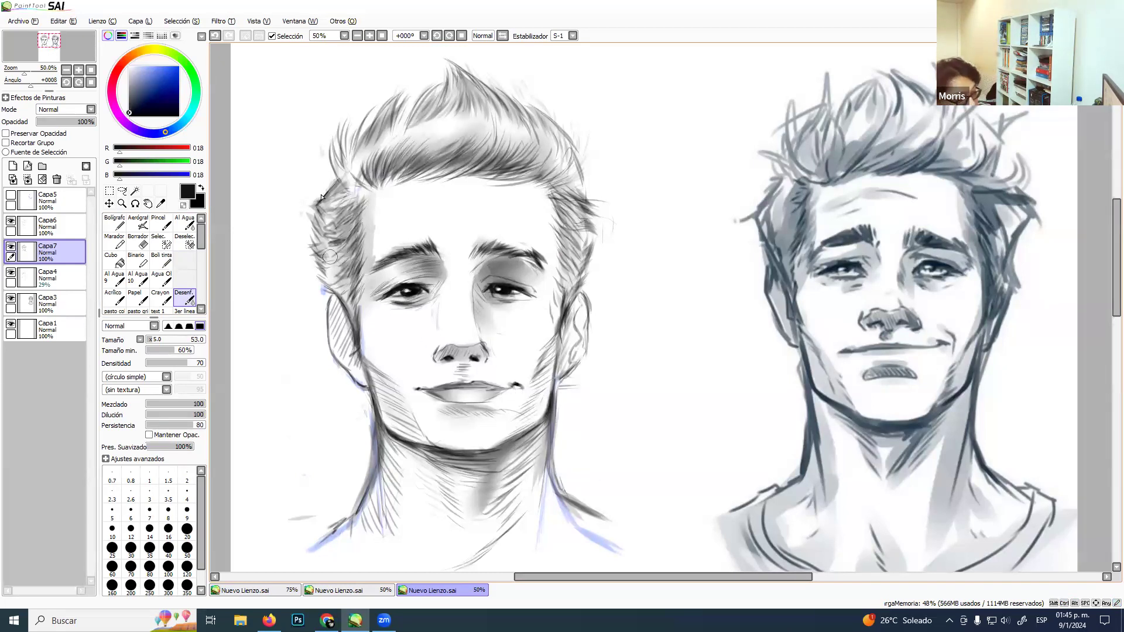
Deepen the shadows at the inner and outer corners of both eyes with the ink pen, and blend them with the blur brush.
click(161, 260)
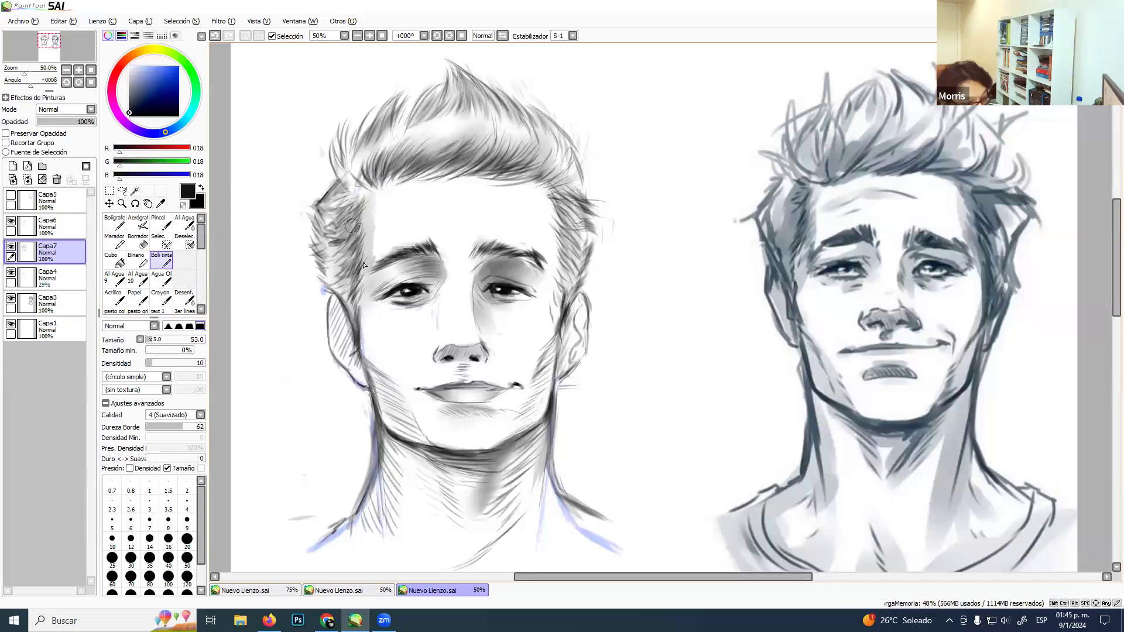
drag(423, 261, 437, 278)
drag(440, 271, 439, 282)
mouse_move(439, 280)
mouse_down()
mouse_move(445, 273)
mouse_move(436, 295)
mouse_move(487, 292)
mouse_move(495, 313)
mouse_move(538, 282)
mouse_move(518, 265)
mouse_move(544, 305)
mouse_up()
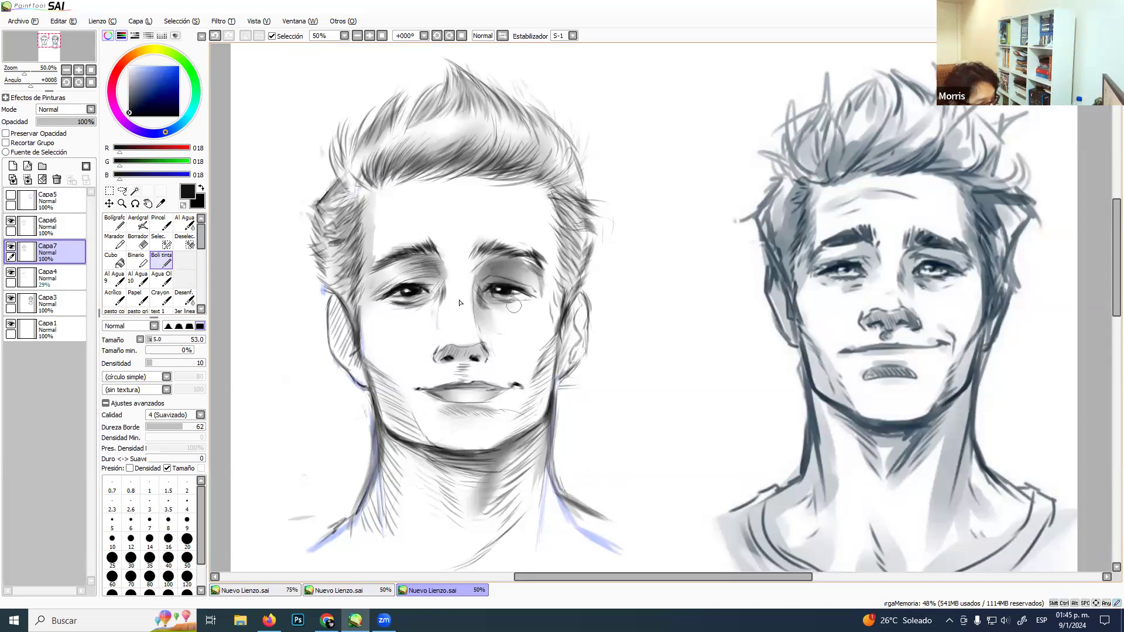
mouse_move(372, 288)
mouse_down()
mouse_move(387, 294)
mouse_move(372, 297)
mouse_up()
click(185, 297)
mouse_move(528, 278)
mouse_down()
mouse_move(461, 340)
mouse_move(481, 302)
mouse_move(477, 279)
mouse_move(490, 316)
mouse_move(496, 301)
mouse_move(437, 300)
mouse_move(395, 360)
mouse_move(515, 443)
mouse_move(482, 427)
mouse_up()
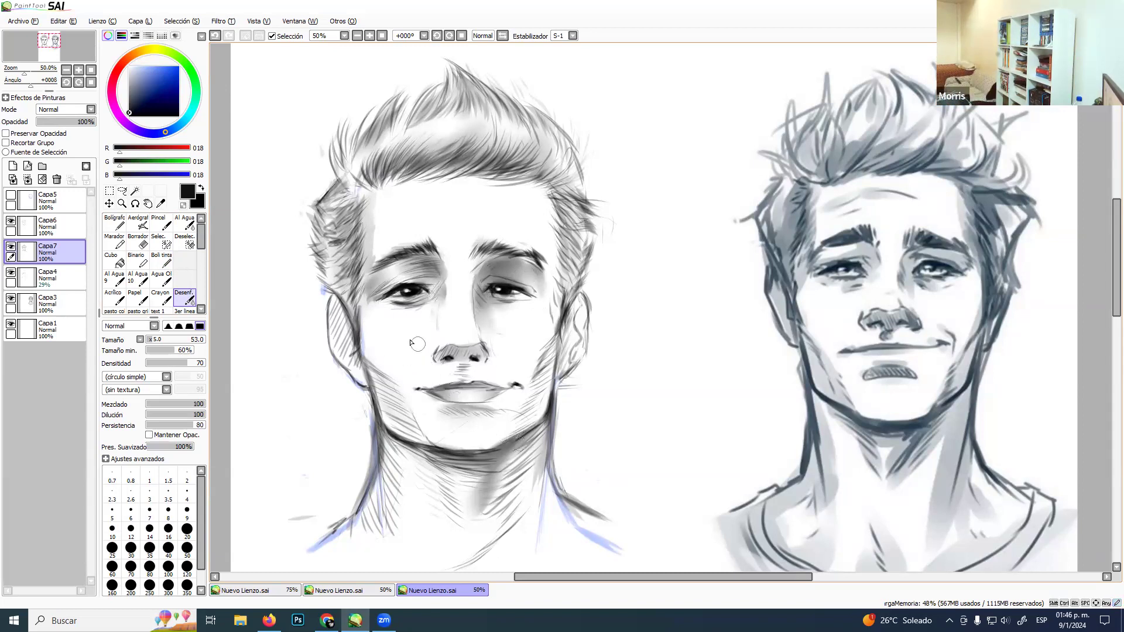
mouse_move(527, 282)
mouse_down()
mouse_move(481, 248)
mouse_move(517, 321)
mouse_up()
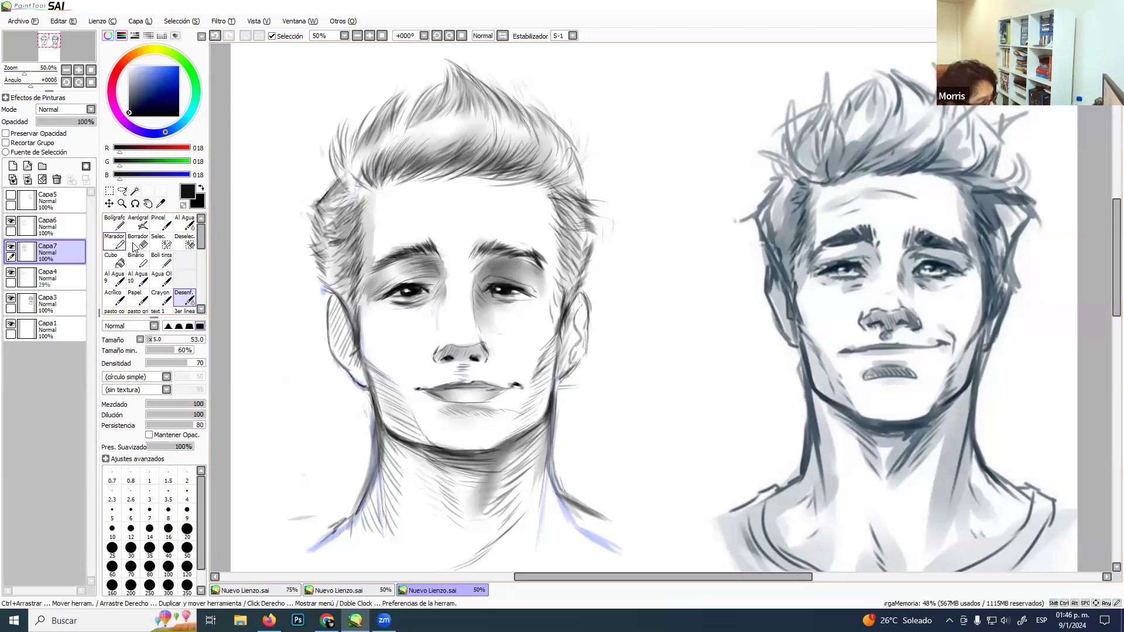
Switch back to the ink pen, sample the dark tone of the right eye, and reduce the pen size to 21.
click(161, 260)
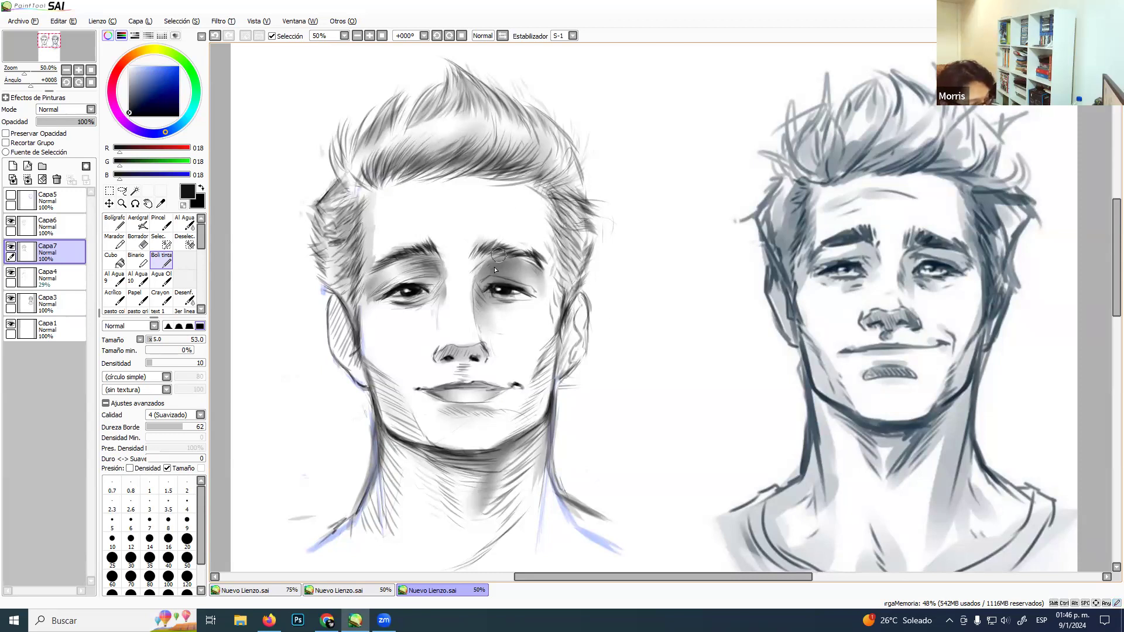
alt+click(501, 285)
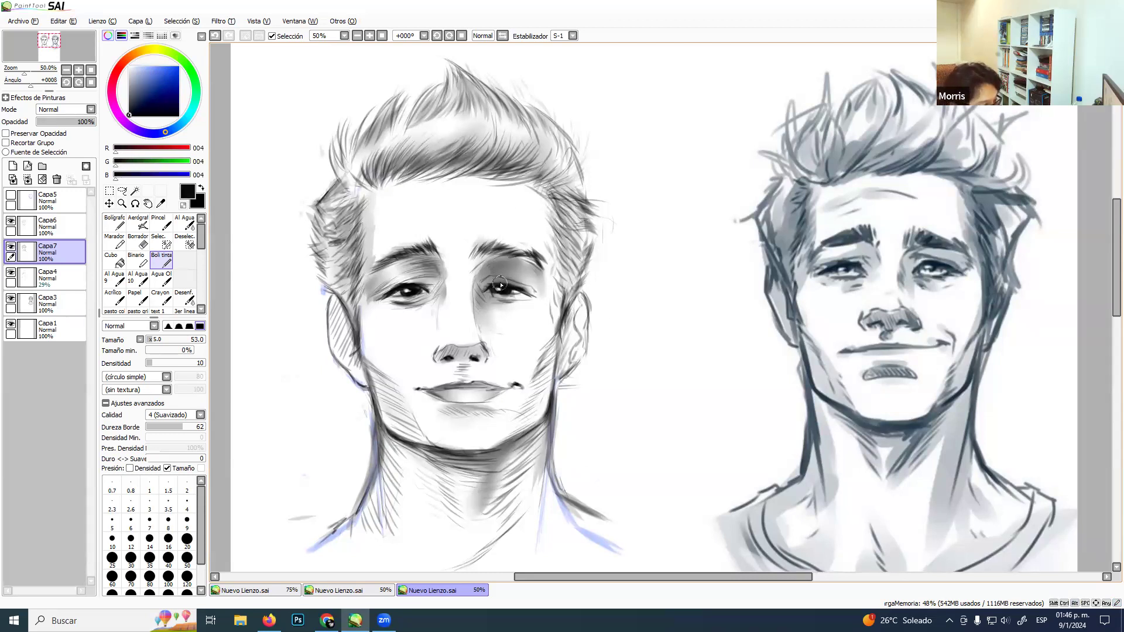
ctrl+alt+drag(501, 284, 492, 284)
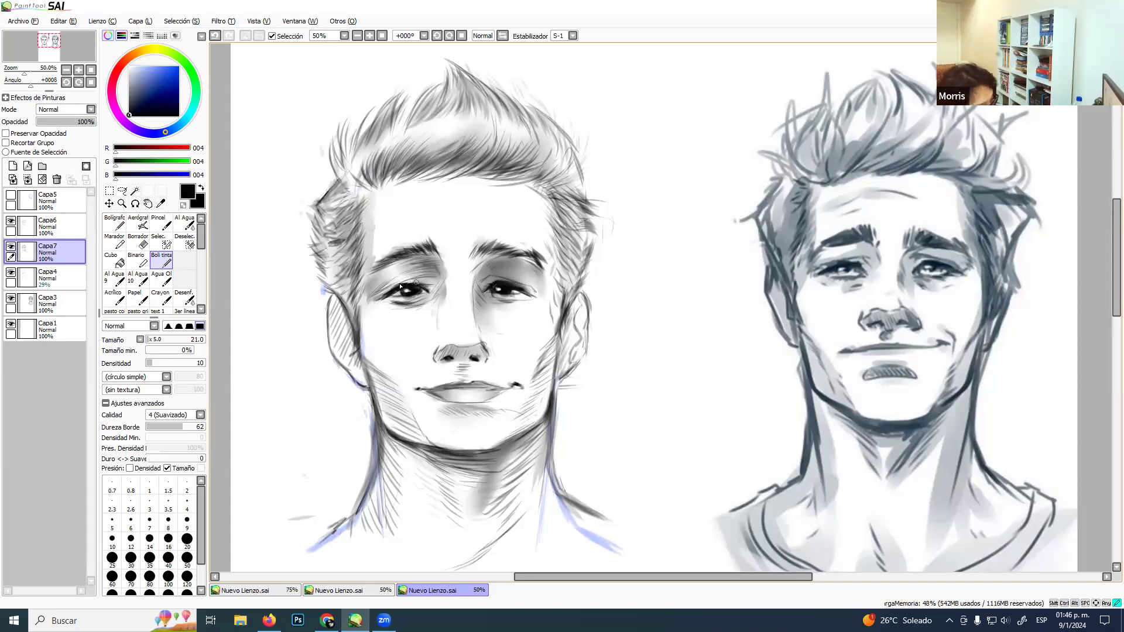
Touch up the left eye and darken the neck shadow beneath the chin with the ink pen, and soften the neck shading with the blur brush.
drag(417, 287, 428, 291)
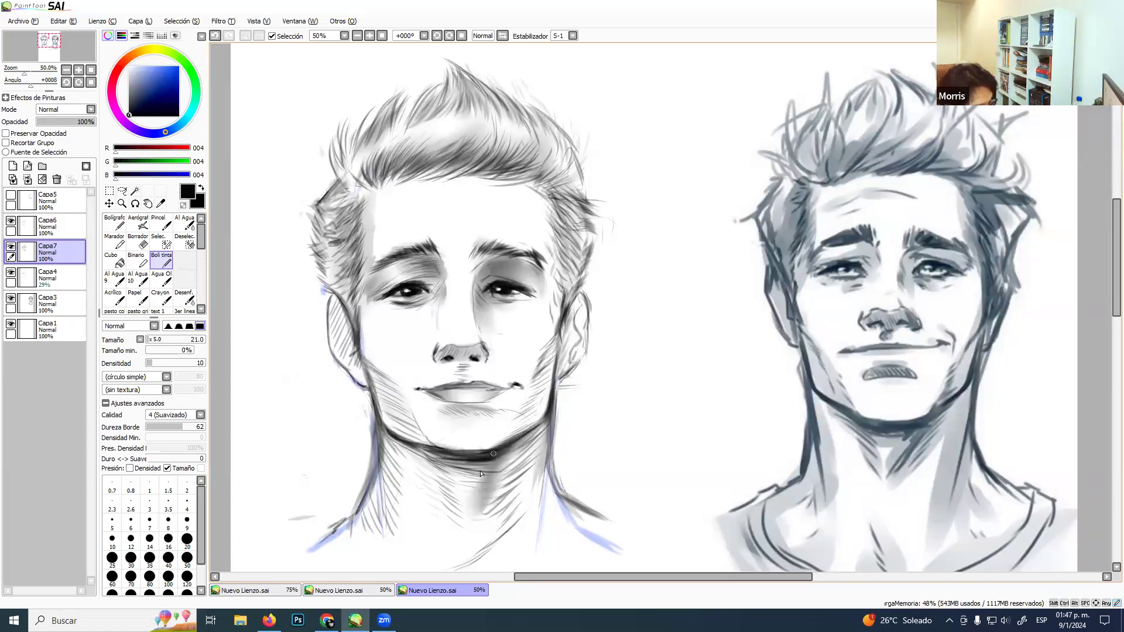
mouse_move(477, 506)
mouse_down()
mouse_move(488, 458)
mouse_move(474, 514)
mouse_move(503, 458)
mouse_move(480, 503)
mouse_up()
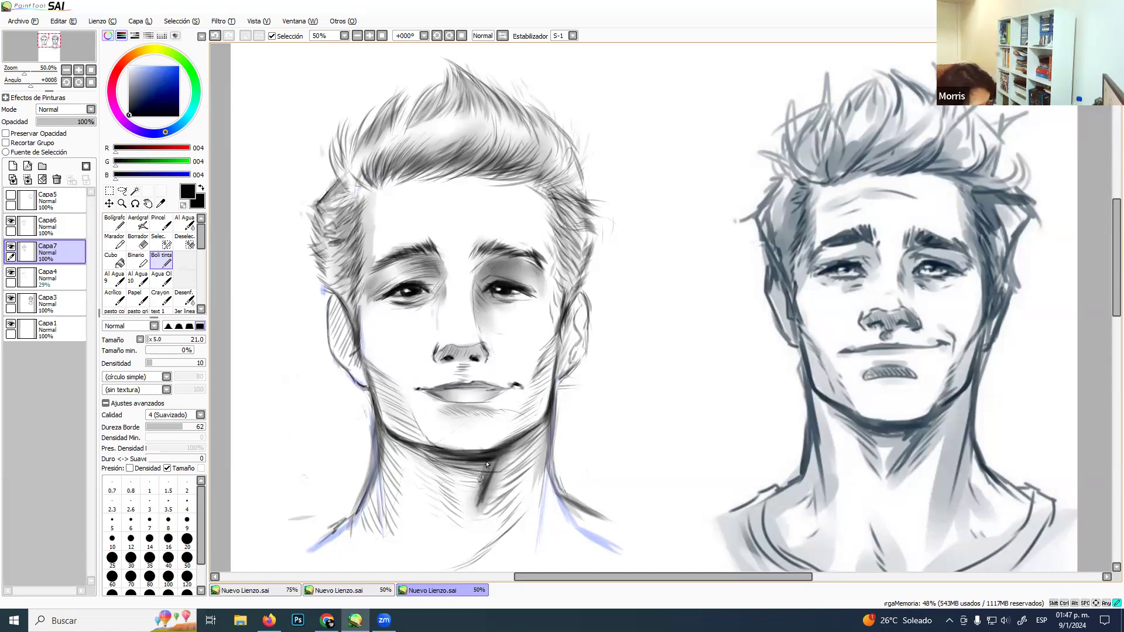
click(184, 298)
mouse_move(489, 460)
mouse_down()
mouse_move(478, 498)
mouse_move(485, 462)
mouse_move(457, 462)
mouse_move(476, 508)
mouse_up()
mouse_move(507, 459)
mouse_down()
mouse_move(465, 476)
mouse_move(410, 452)
mouse_up()
mouse_move(457, 453)
mouse_down()
mouse_move(548, 447)
mouse_move(508, 453)
mouse_up()
mouse_move(472, 492)
mouse_down()
mouse_move(521, 446)
mouse_move(486, 501)
mouse_up()
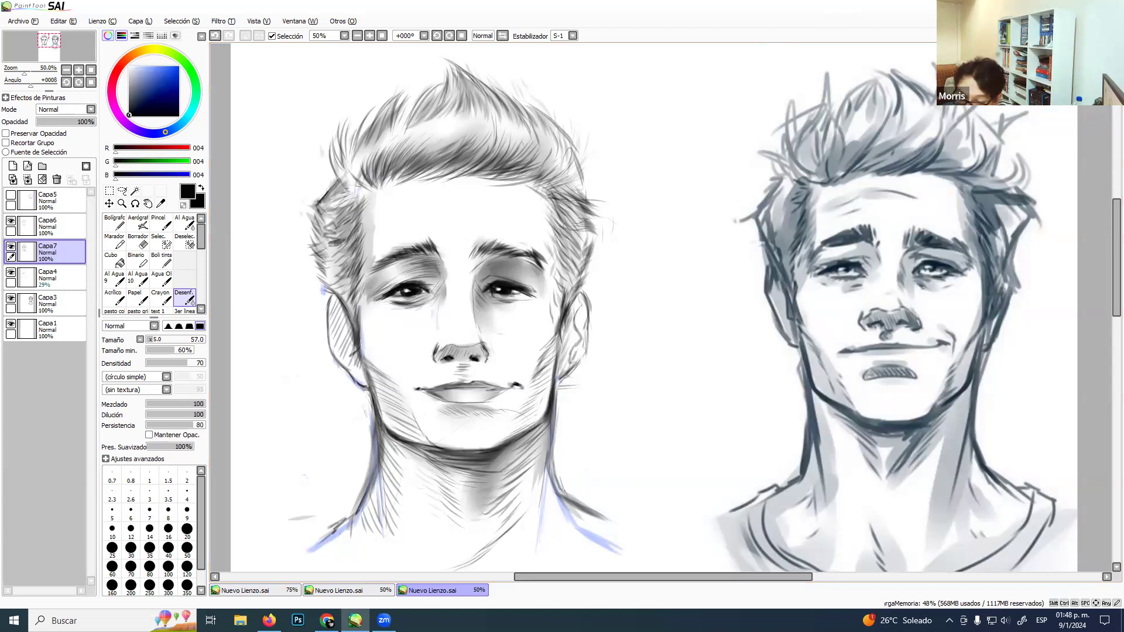
Switch away from the drawing and select Altavoces (High Definition Audio Device) as the system's audio playback device.
key(alt+Tab)
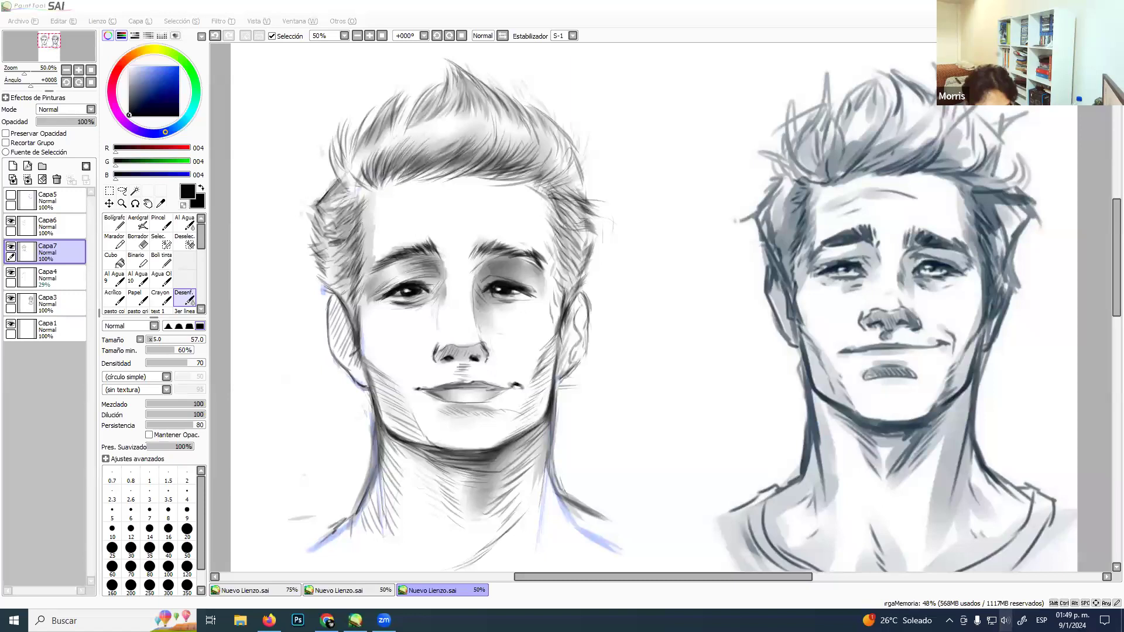
click(1005, 620)
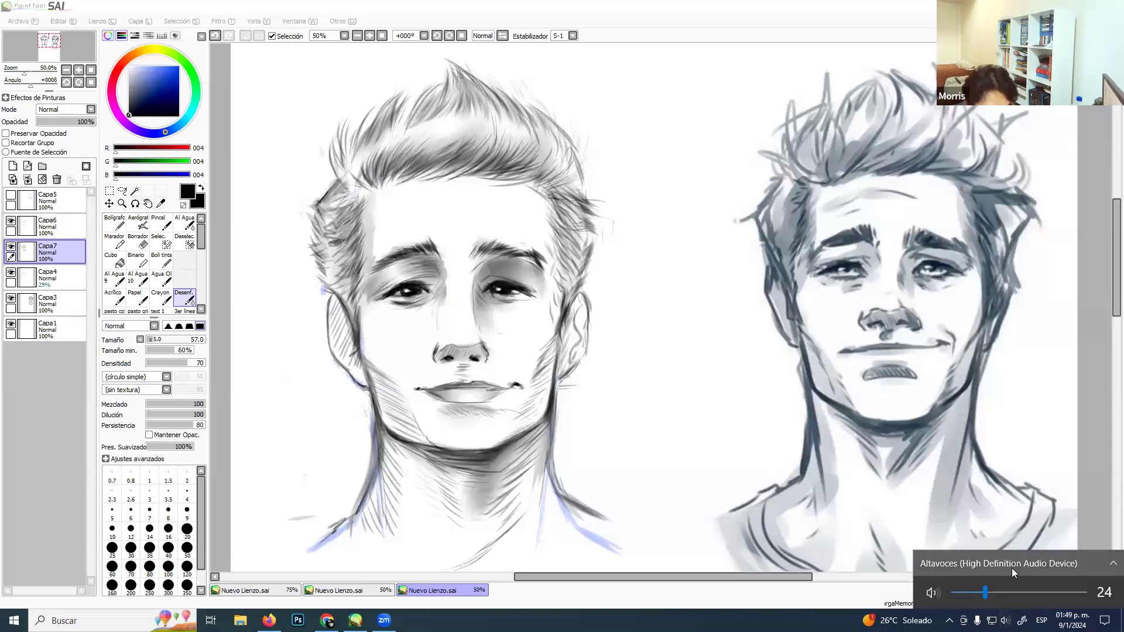
click(1111, 565)
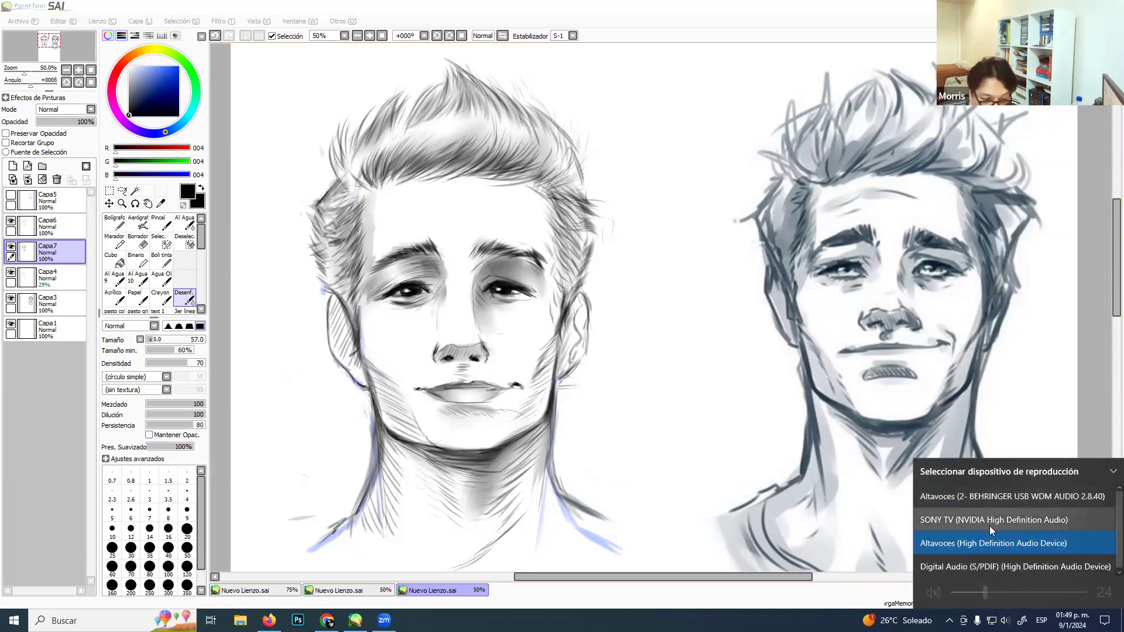
click(1005, 619)
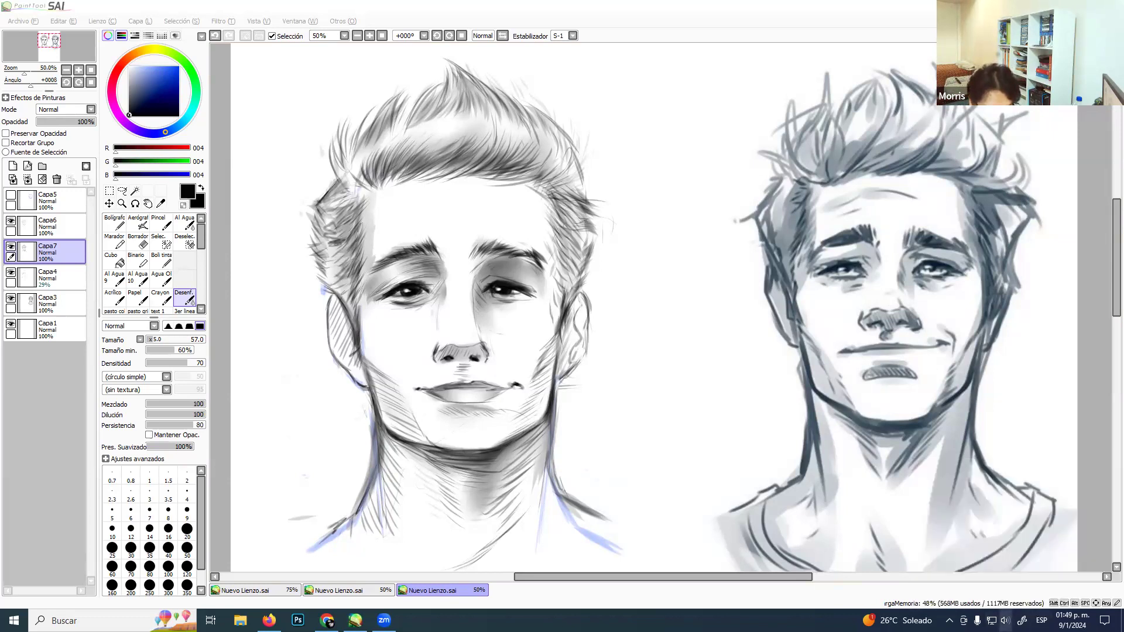
click(1004, 620)
click(1100, 563)
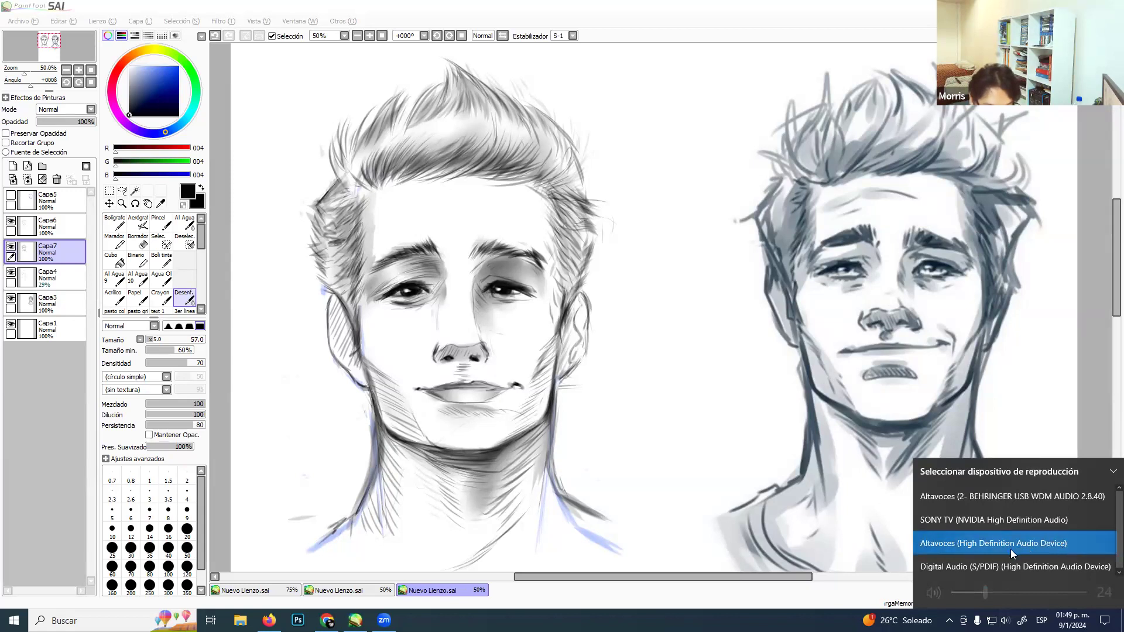
click(991, 543)
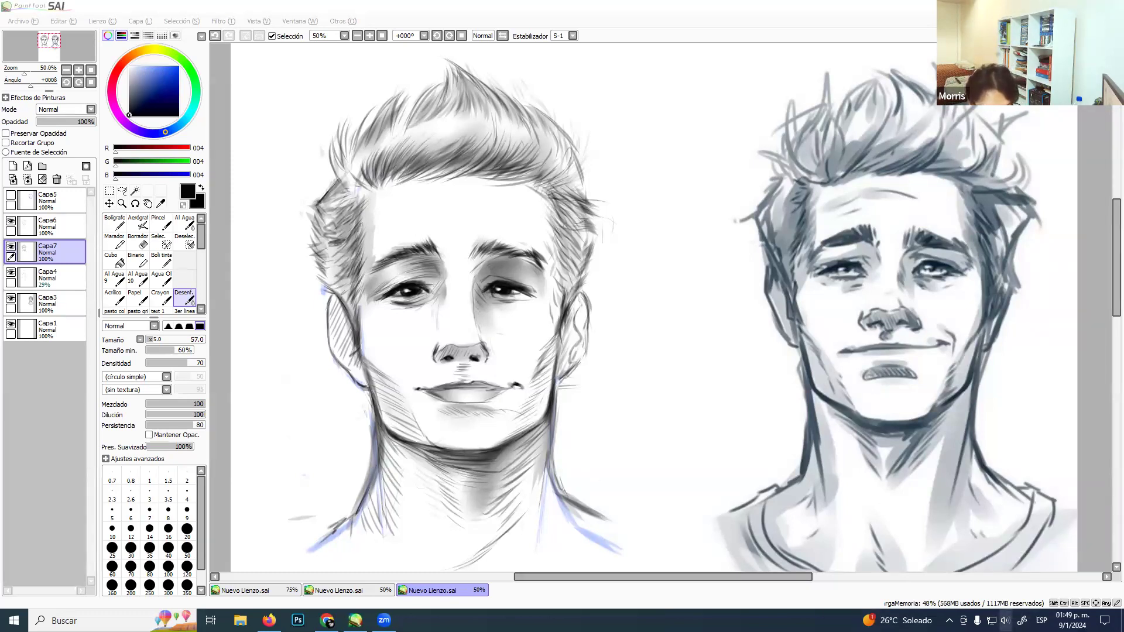
click(1005, 621)
click(1106, 564)
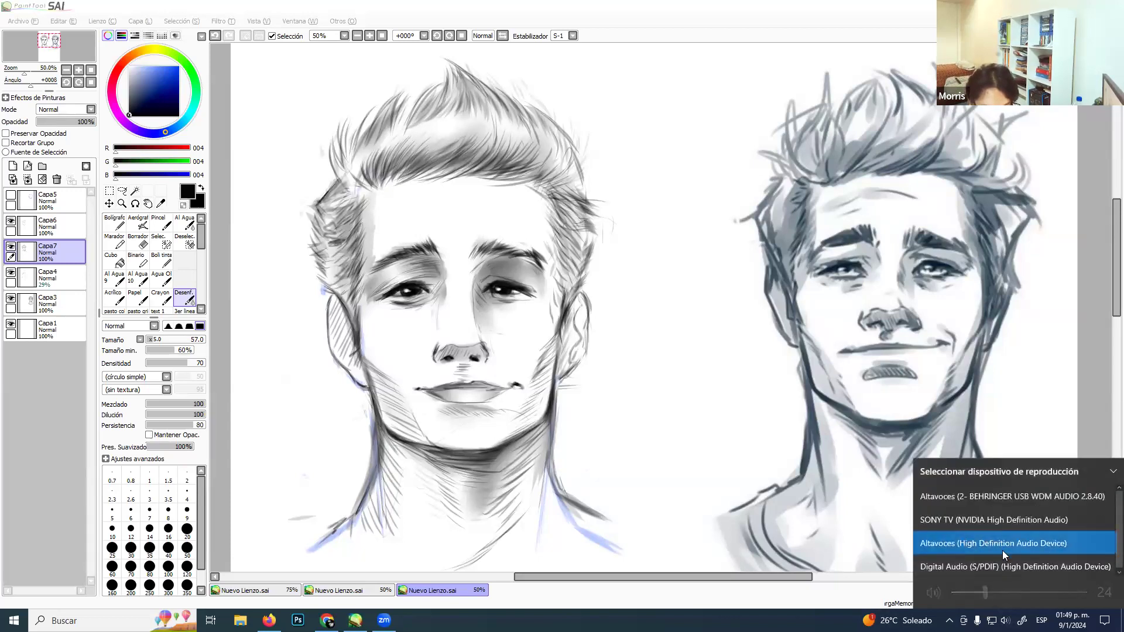
click(1020, 544)
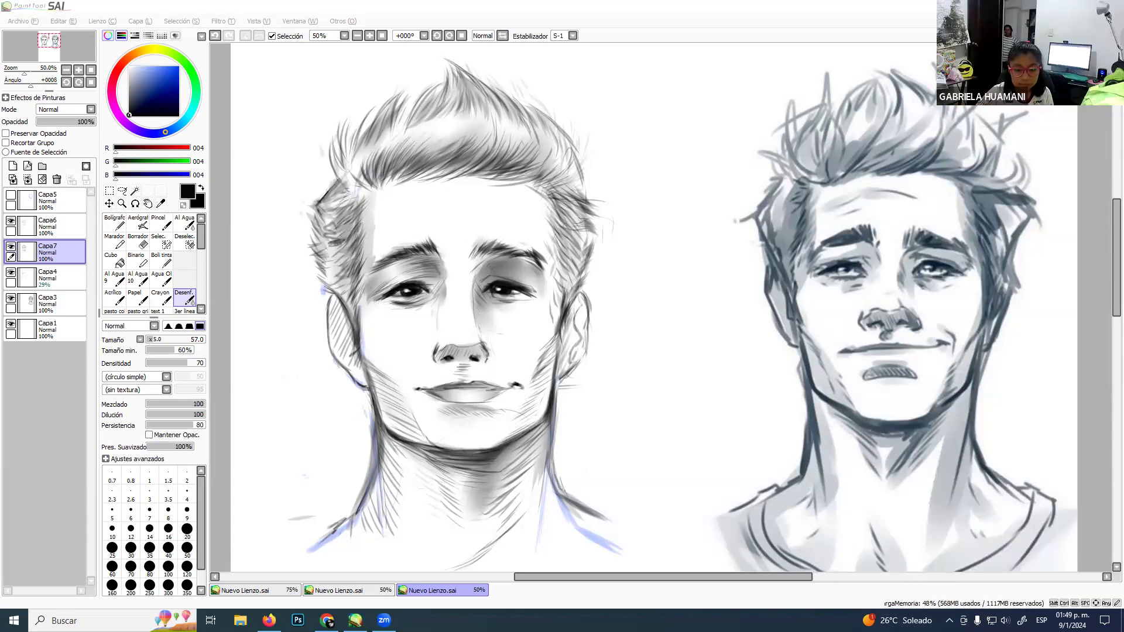
click(898, 620)
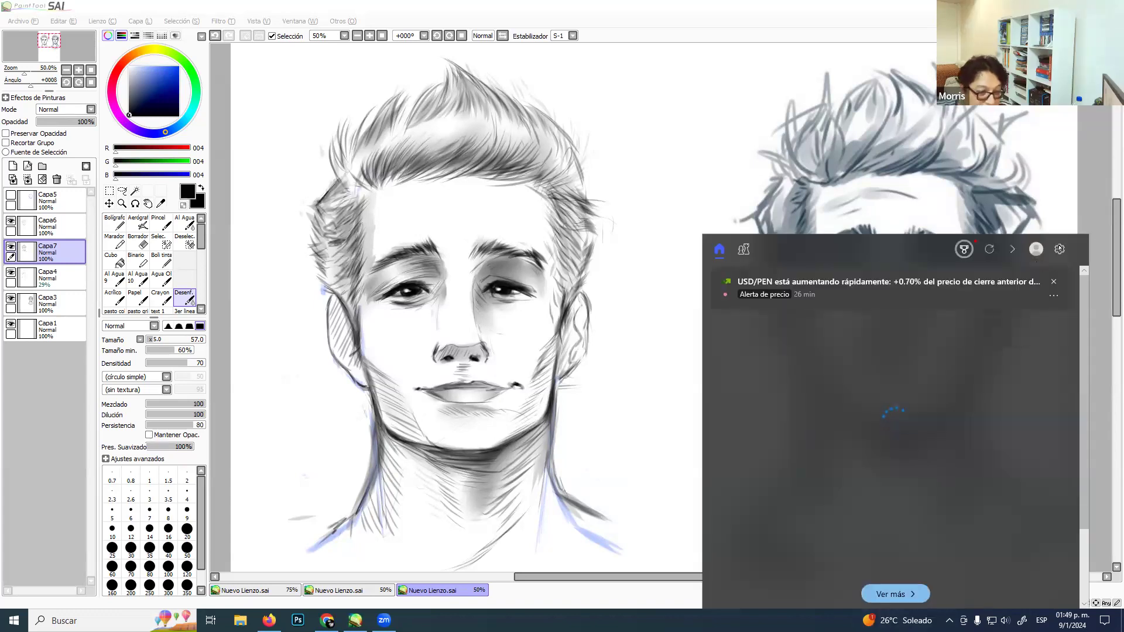
click(621, 610)
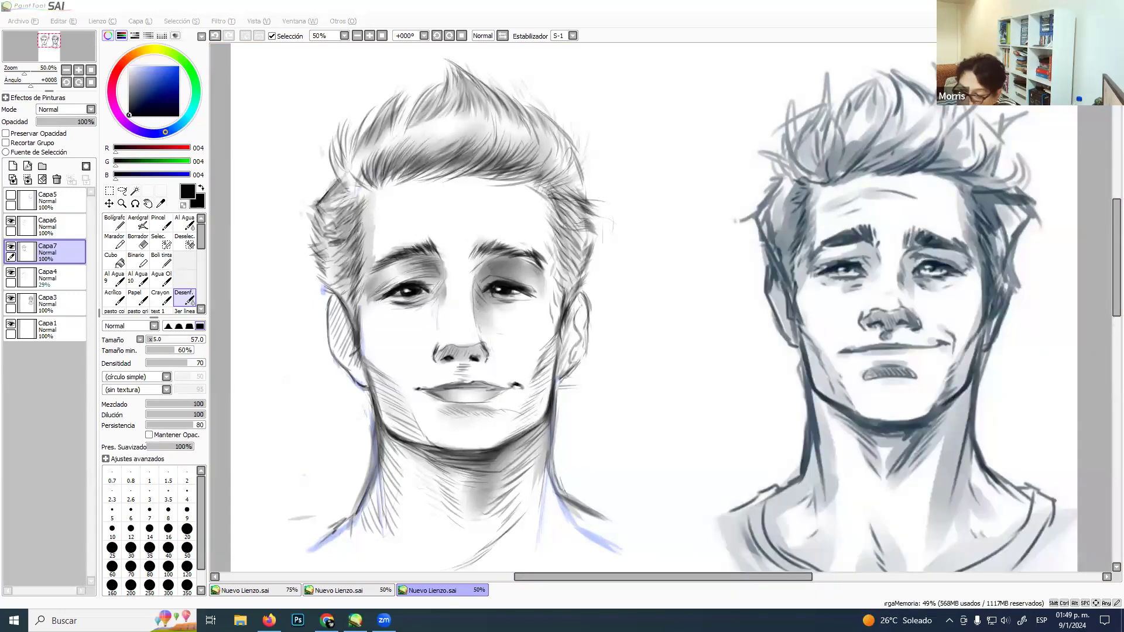